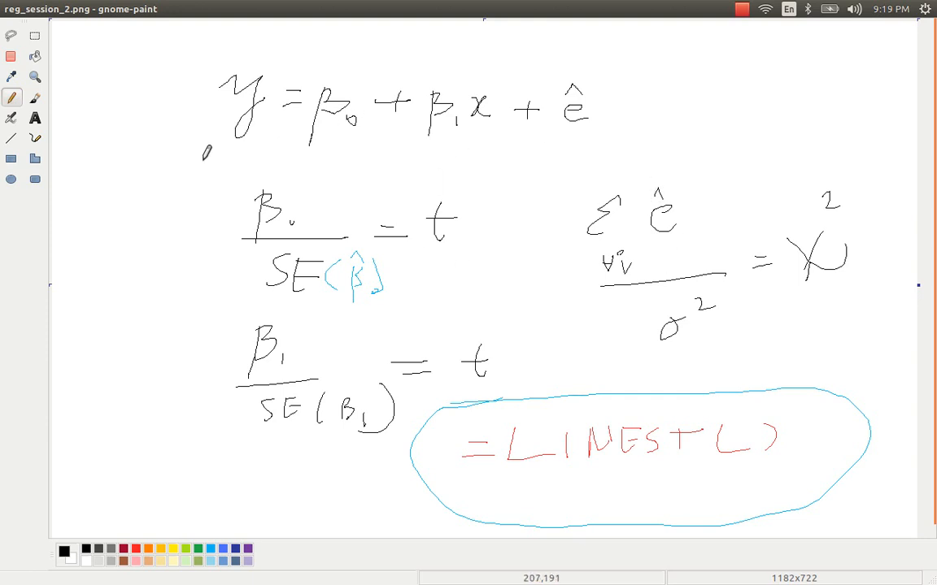
- Underline the top regression equation in black and circle its β₀, β₁ and ê terms in red
left_click_drag(203, 160, 636, 150)
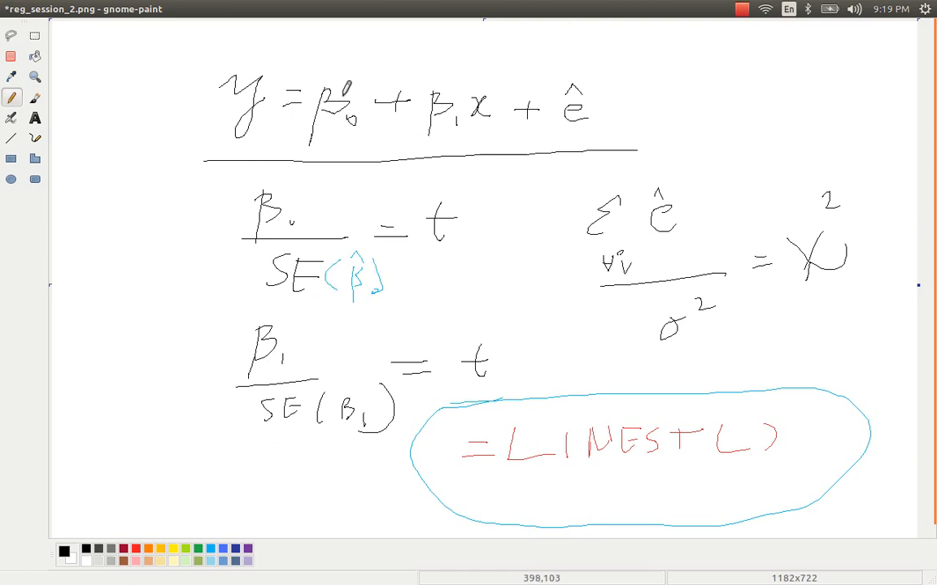
left_click(135, 549)
mouse_move(360, 73)
left_mouse_down()
mouse_move(313, 122)
mouse_move(358, 75)
left_mouse_up()
mouse_move(423, 75)
left_mouse_down()
mouse_move(425, 114)
mouse_move(443, 73)
left_mouse_up()
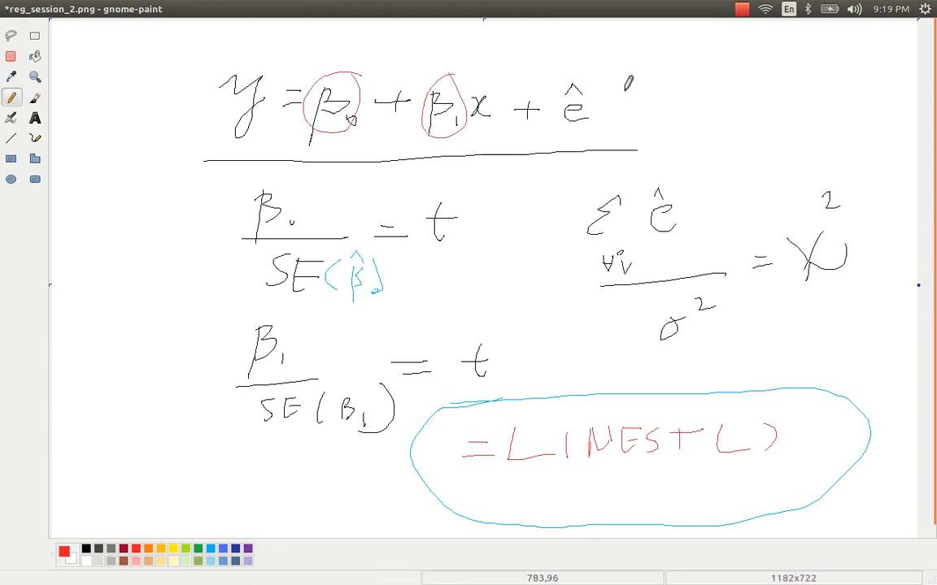
mouse_move(587, 73)
left_mouse_down()
mouse_move(568, 128)
mouse_move(588, 74)
left_mouse_up()
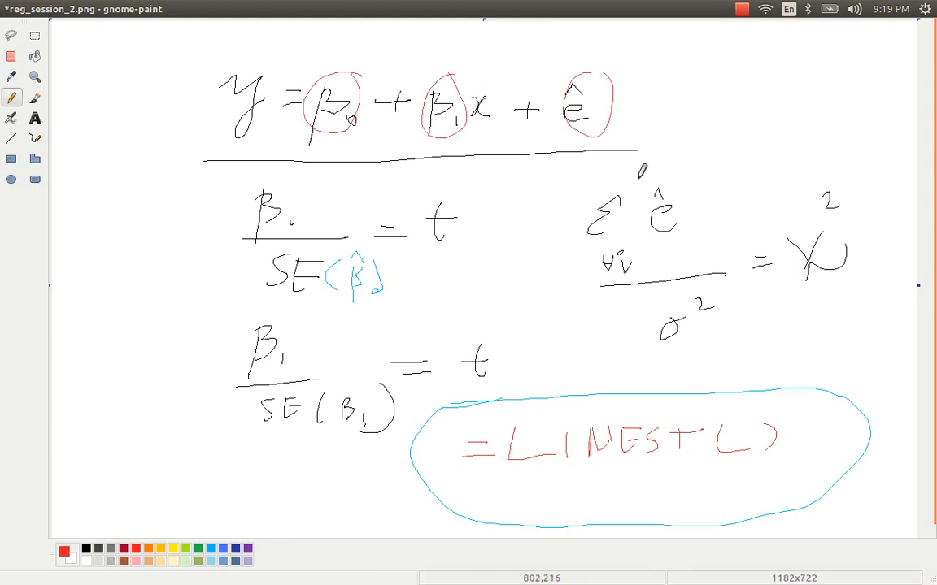
- Create a new image, maximize its window and enlarge the blank canvas to about 1175x722 pixels
key("alt+f")
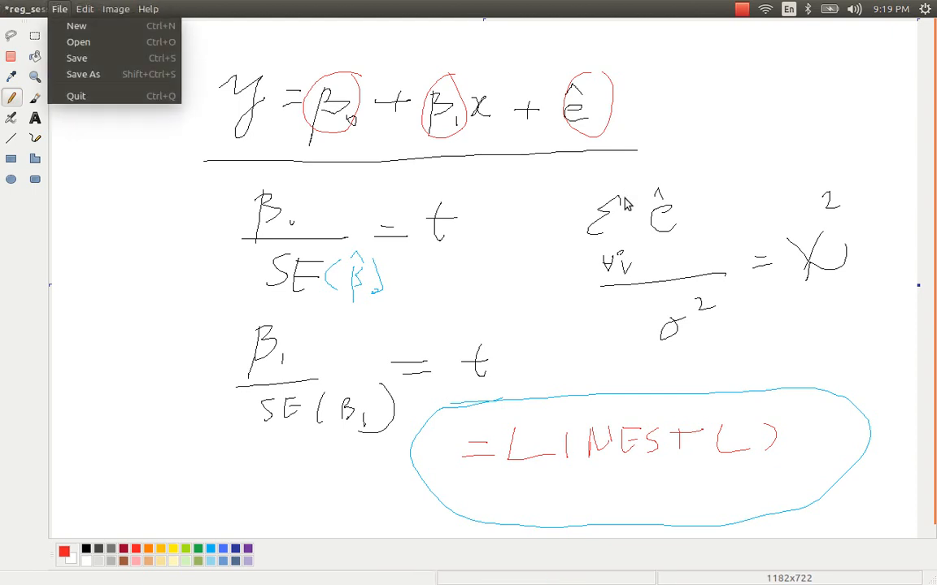
key("Return")
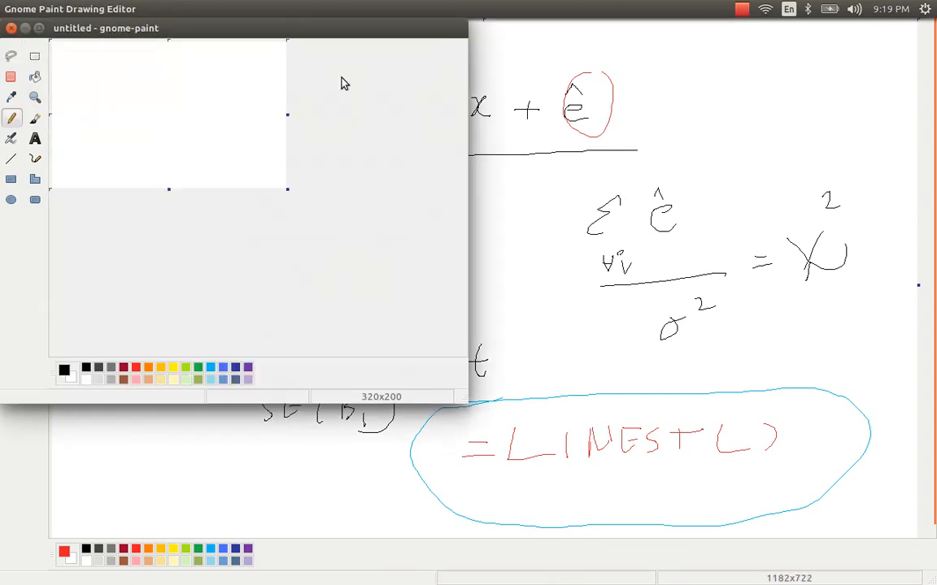
double_click(323, 33)
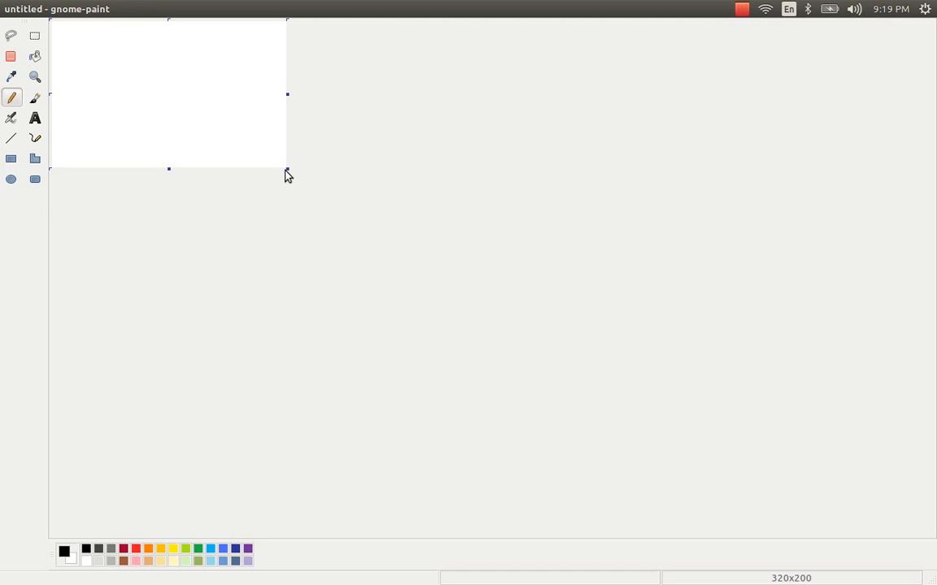
left_click_drag(281, 162, 906, 544)
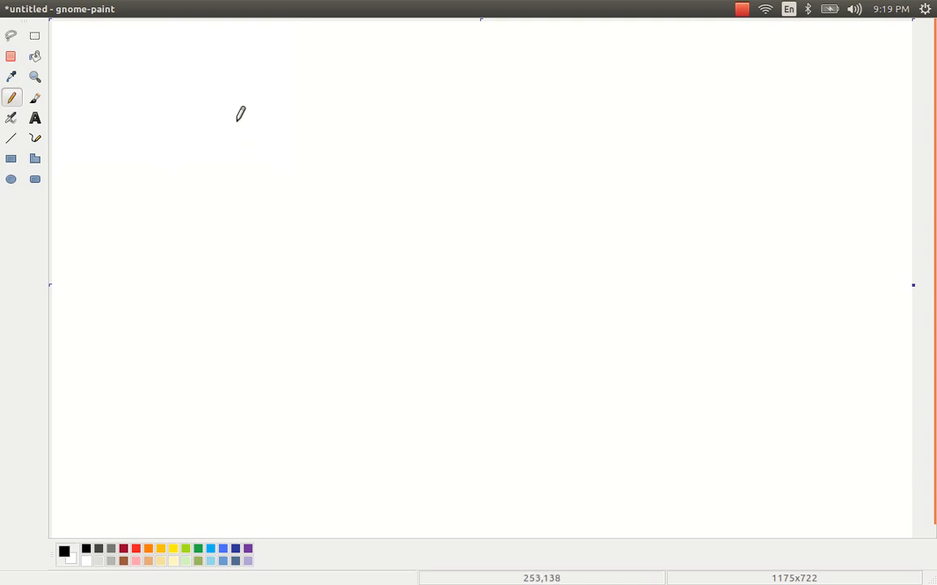
- Handwrite the equation y = a + xb in black across the upper part of the canvas
mouse_move(209, 100)
left_mouse_down()
mouse_move(231, 108)
mouse_move(217, 172)
mouse_move(246, 127)
left_mouse_up()
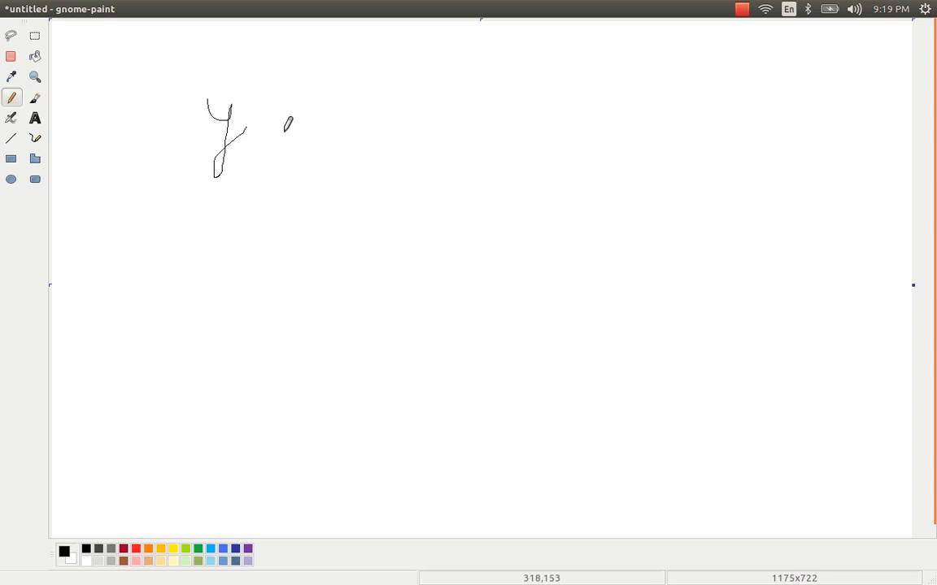
mouse_move(273, 125)
left_mouse_down()
mouse_move(316, 122)
mouse_move(309, 137)
left_mouse_up()
mouse_move(372, 115)
left_mouse_down()
mouse_move(389, 137)
mouse_move(451, 126)
mouse_move(430, 145)
left_mouse_up()
mouse_move(462, 113)
left_mouse_down()
mouse_move(481, 121)
mouse_move(493, 98)
mouse_move(511, 128)
left_mouse_up()
mouse_move(531, 94)
left_mouse_down()
mouse_move(550, 112)
mouse_move(547, 145)
mouse_move(561, 145)
left_mouse_up()
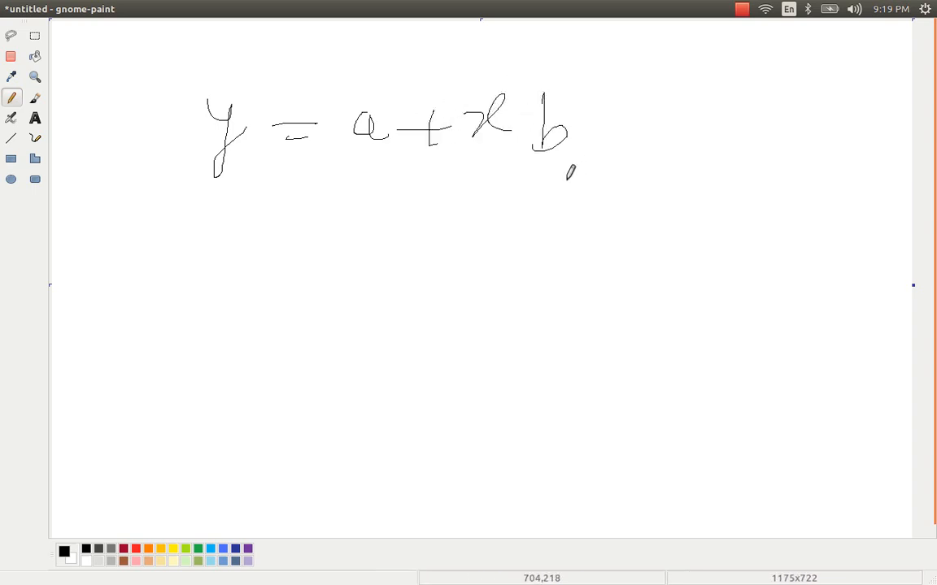
- Undo the x and b strokes and write bx in their place so the equation reads y = a + bx
key("ctrl+z")
key("ctrl+z")
key("ctrl+z")
mouse_move(481, 93)
left_mouse_down()
mouse_move(481, 137)
mouse_move(497, 126)
mouse_move(524, 140)
mouse_move(561, 138)
left_mouse_up()
mouse_move(356, 137)
left_mouse_down()
mouse_move(370, 117)
mouse_move(358, 136)
mouse_move(374, 123)
left_mouse_up()
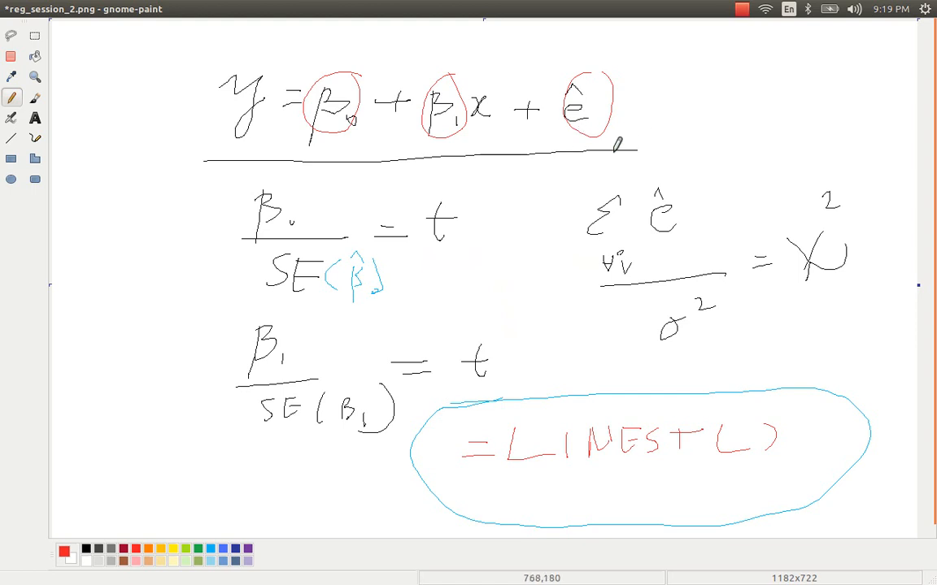
- Return to the new drawing, append + γ to the equation and circle the γ in black
key("alt")
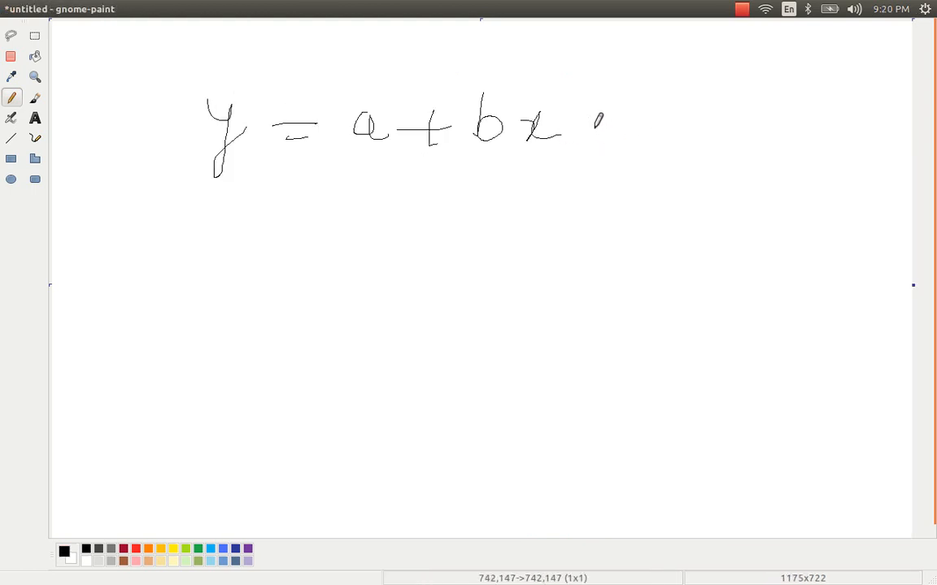
mouse_move(596, 129)
left_mouse_down()
mouse_move(637, 127)
mouse_move(618, 173)
left_mouse_up()
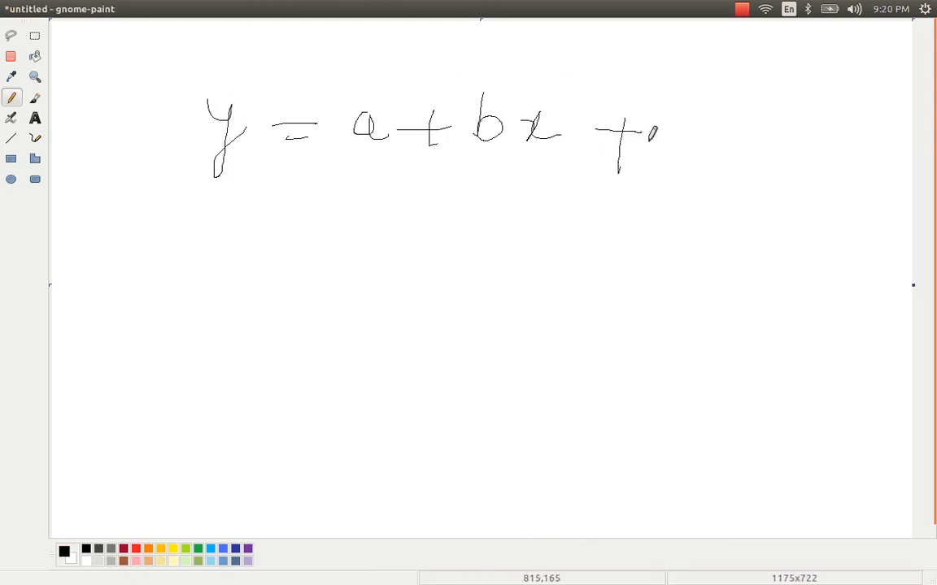
mouse_move(665, 117)
left_mouse_down()
mouse_move(673, 147)
mouse_move(689, 116)
left_mouse_up()
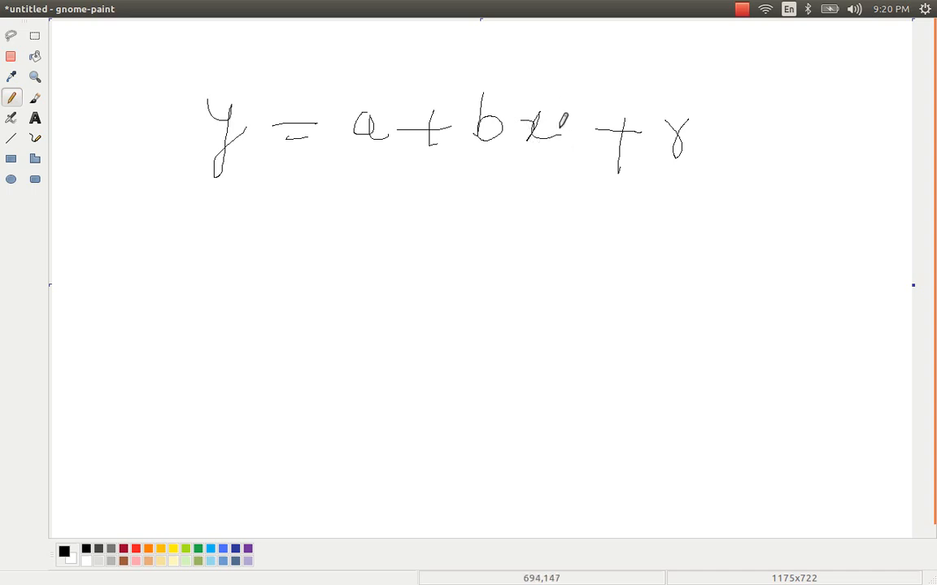
mouse_move(708, 119)
left_mouse_down()
mouse_move(696, 103)
mouse_move(669, 149)
mouse_move(707, 122)
left_mouse_up()
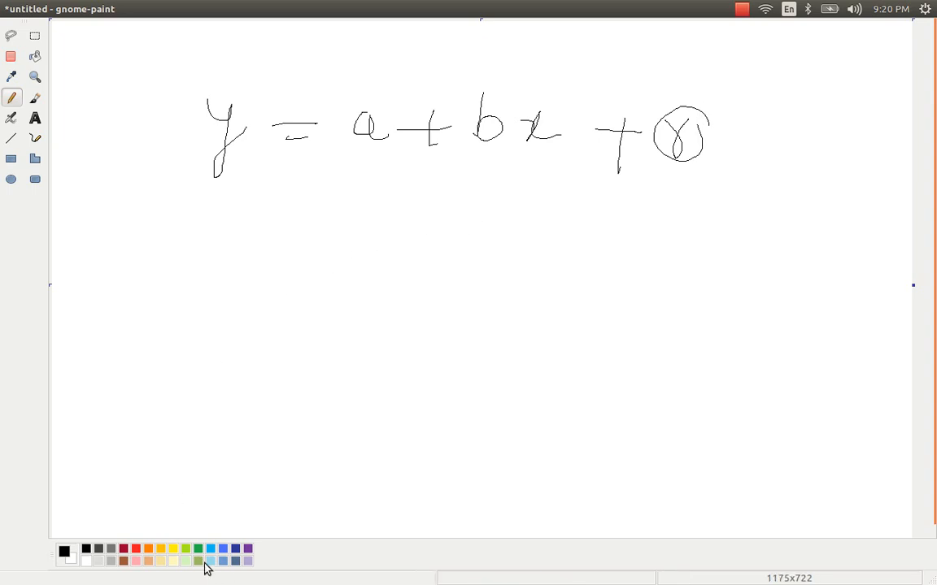
- Handwrite the residual formula γ = (yᵢ − ȳ) in black below the equation, with the difference in parentheses
mouse_move(231, 241)
left_mouse_down()
mouse_move(252, 261)
mouse_move(275, 238)
mouse_move(333, 286)
left_mouse_up()
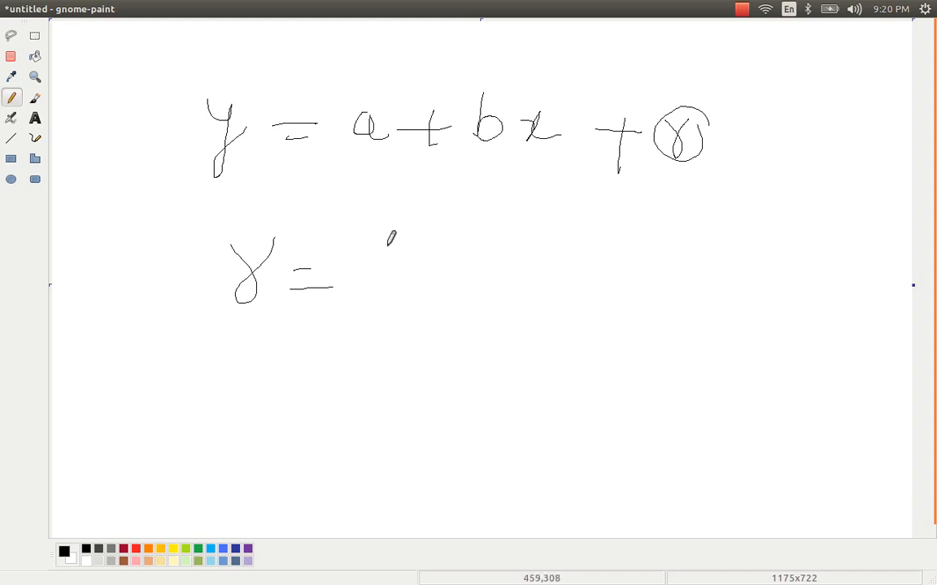
mouse_move(386, 252)
left_mouse_down()
mouse_move(379, 274)
mouse_move(403, 290)
mouse_move(390, 311)
mouse_move(436, 313)
left_mouse_up()
left_click(422, 290)
mouse_move(442, 278)
left_mouse_down()
mouse_move(507, 278)
mouse_move(490, 294)
left_mouse_up()
left_click_drag(475, 242, 546, 237)
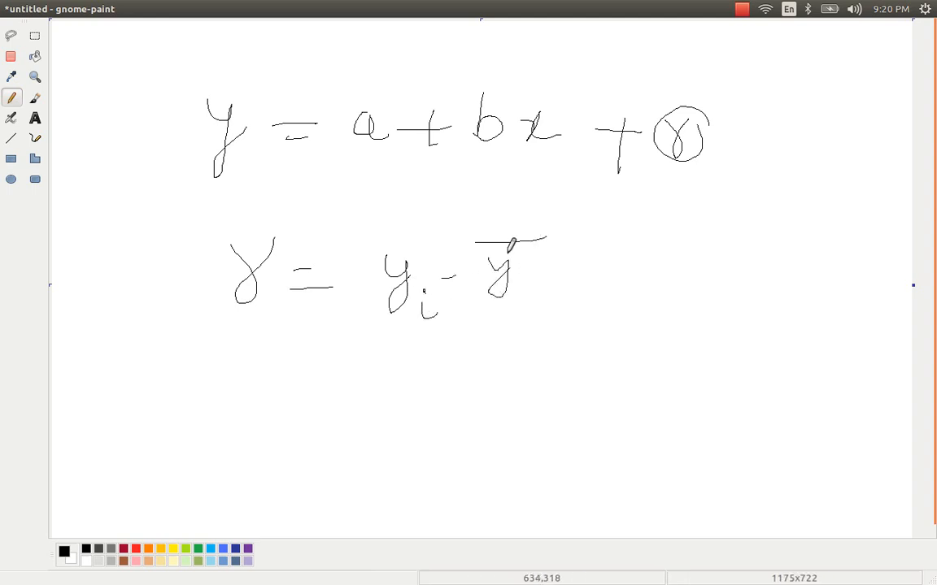
left_click_drag(370, 243, 420, 333)
left_click_drag(555, 236, 515, 313)
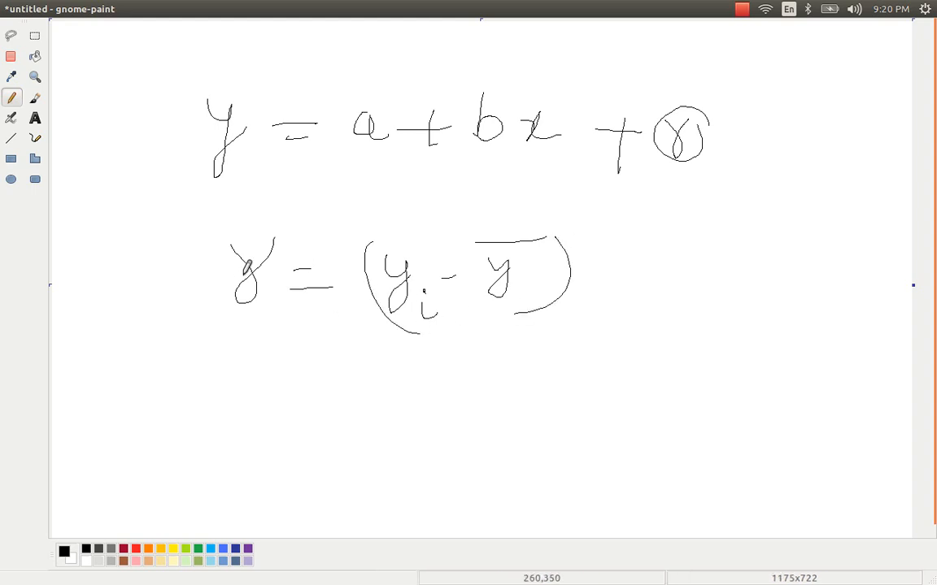
- In red, circle the lower γ and the equation's x and y, and underline its a and b
left_click(136, 551)
mouse_move(268, 215)
left_mouse_down()
mouse_move(268, 329)
mouse_move(279, 192)
left_mouse_up()
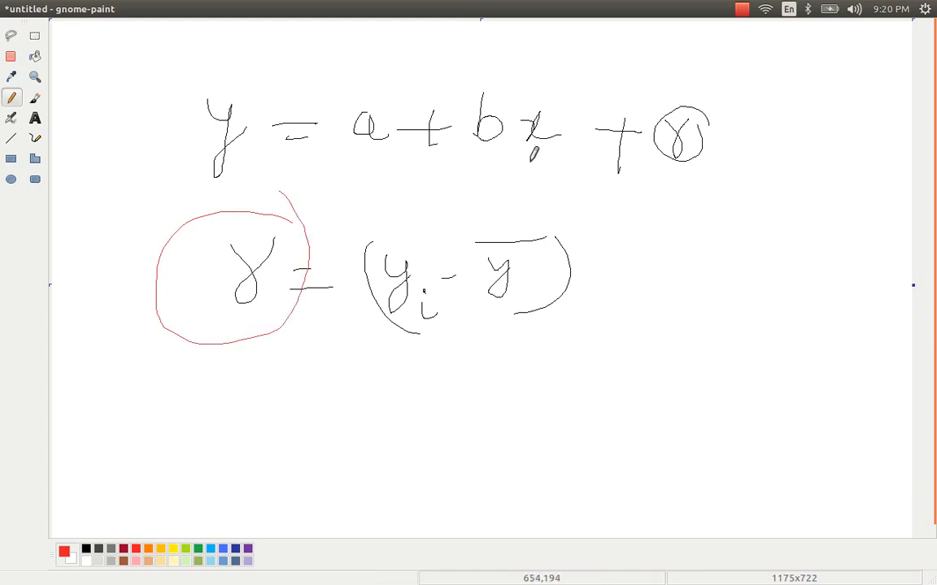
mouse_move(561, 94)
left_mouse_down()
mouse_move(520, 122)
mouse_move(559, 96)
left_mouse_up()
left_click_drag(228, 95, 252, 101)
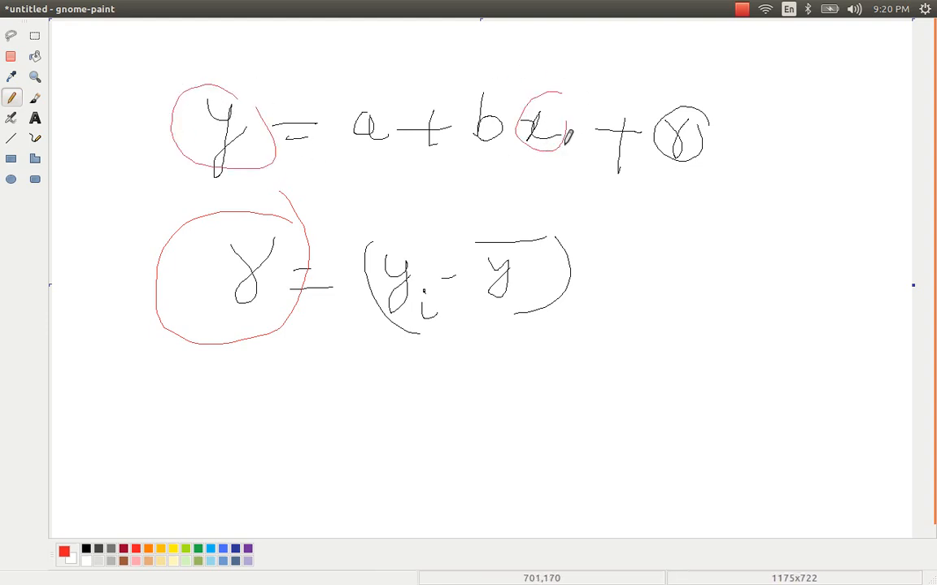
left_click_drag(349, 159, 511, 150)
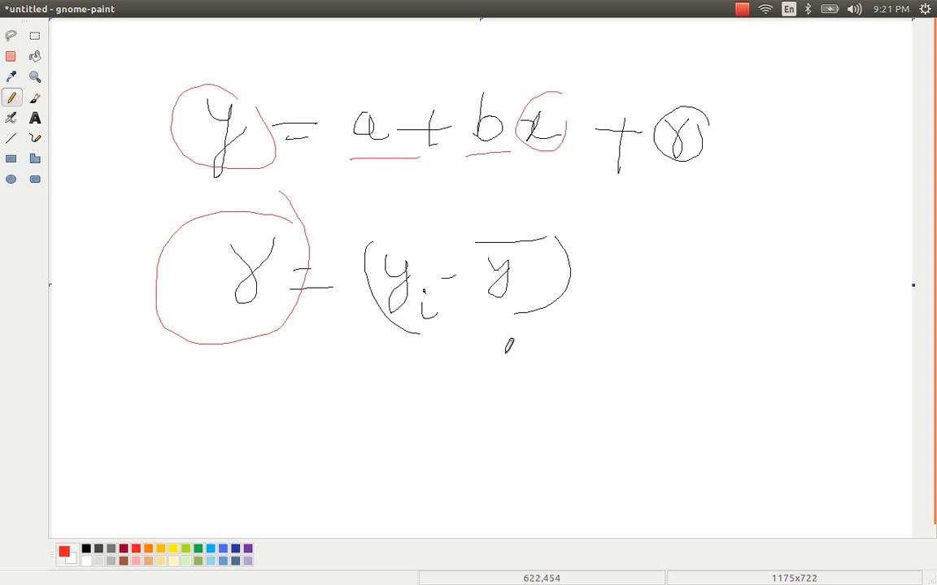
- Handwrite LINEST in red below the residual formula and circle the a and γ of the top equation in red
scroll(502, 347, "down", 1)
left_click_drag(368, 112, 381, 104)
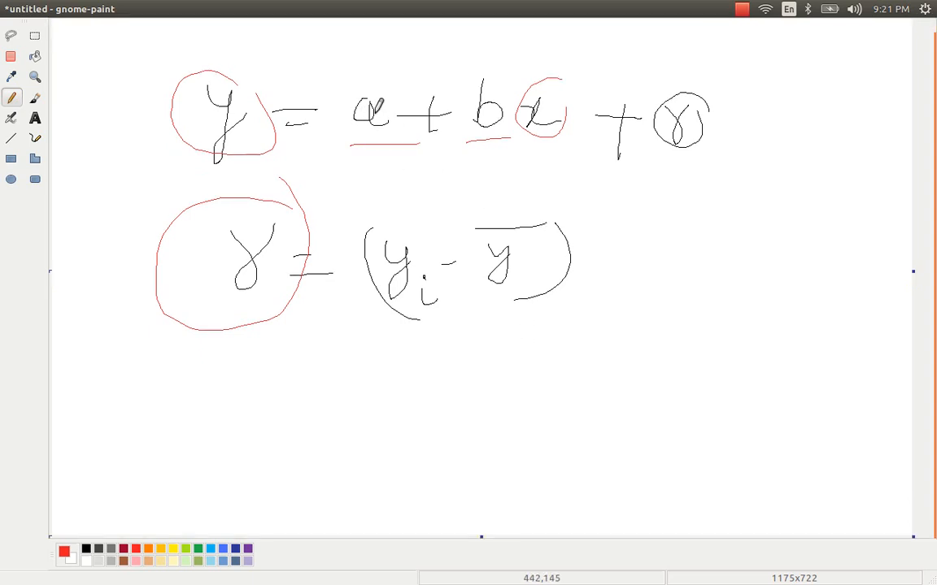
key("ctrl+z")
mouse_move(325, 381)
left_mouse_down()
mouse_move(346, 412)
mouse_move(370, 415)
mouse_move(441, 376)
mouse_move(459, 398)
mouse_move(487, 378)
mouse_move(490, 404)
left_mouse_up()
left_click_drag(527, 374, 525, 400)
left_click_drag(502, 376, 550, 373)
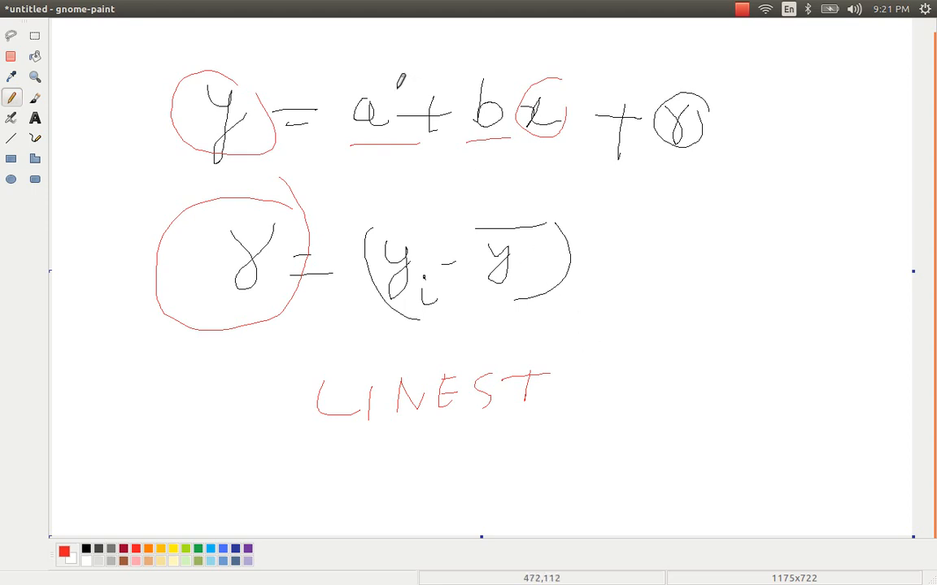
mouse_move(397, 86)
left_mouse_down()
mouse_move(344, 122)
mouse_move(395, 140)
left_mouse_up()
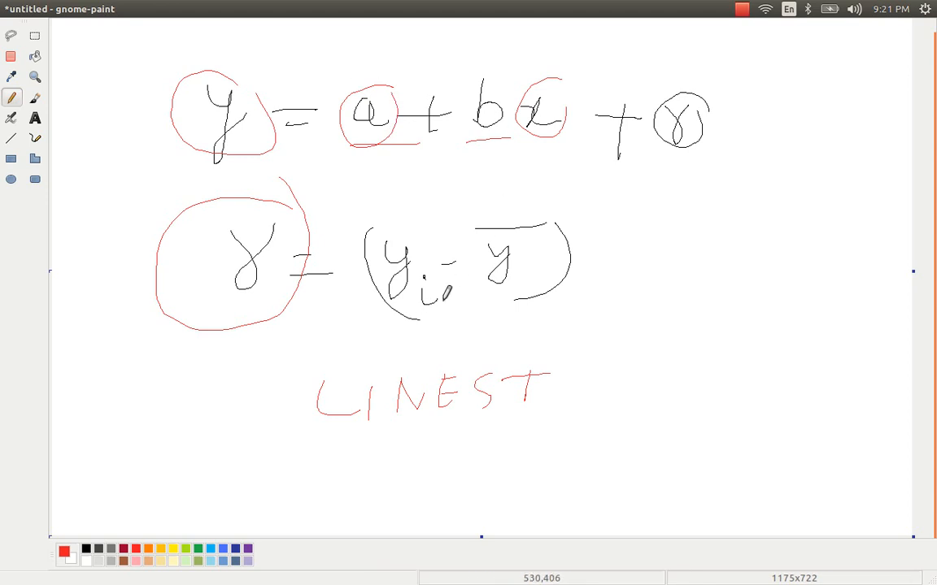
mouse_move(679, 96)
left_mouse_down()
mouse_move(646, 134)
mouse_move(658, 153)
mouse_move(670, 145)
left_mouse_up()
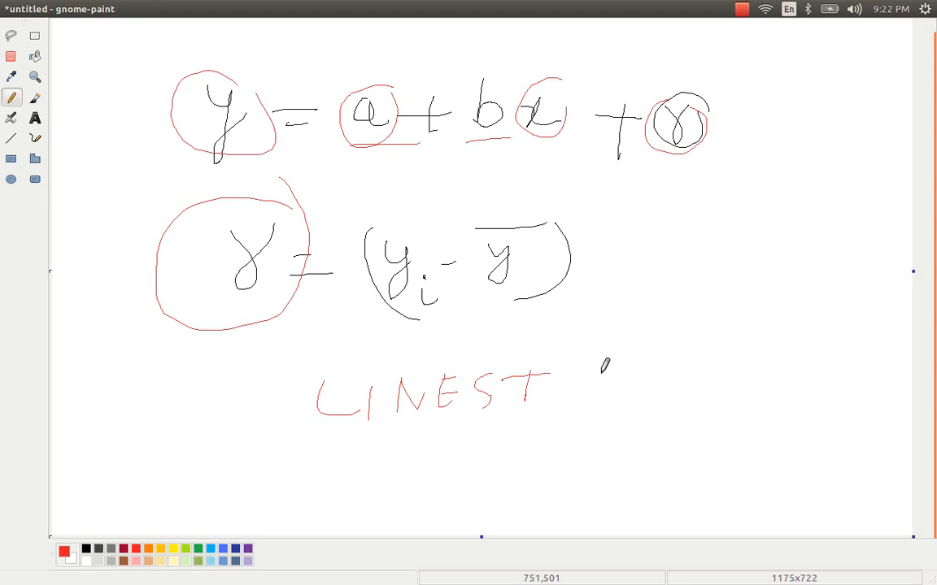
- Start another new image, maximize its window and enlarge the blank canvas to about 1153x682 pixels
key("alt+f")
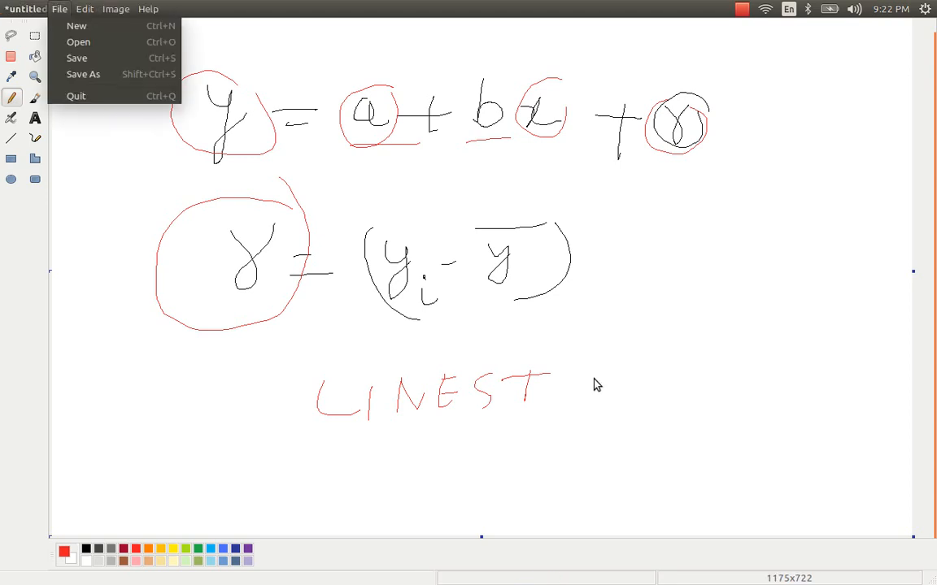
key("Down")
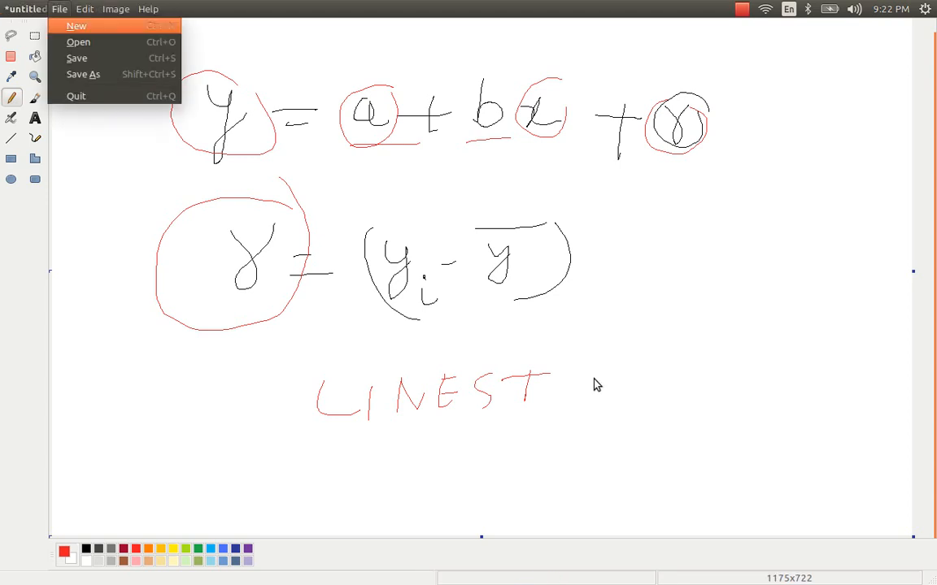
key("Return")
double_click(366, 31)
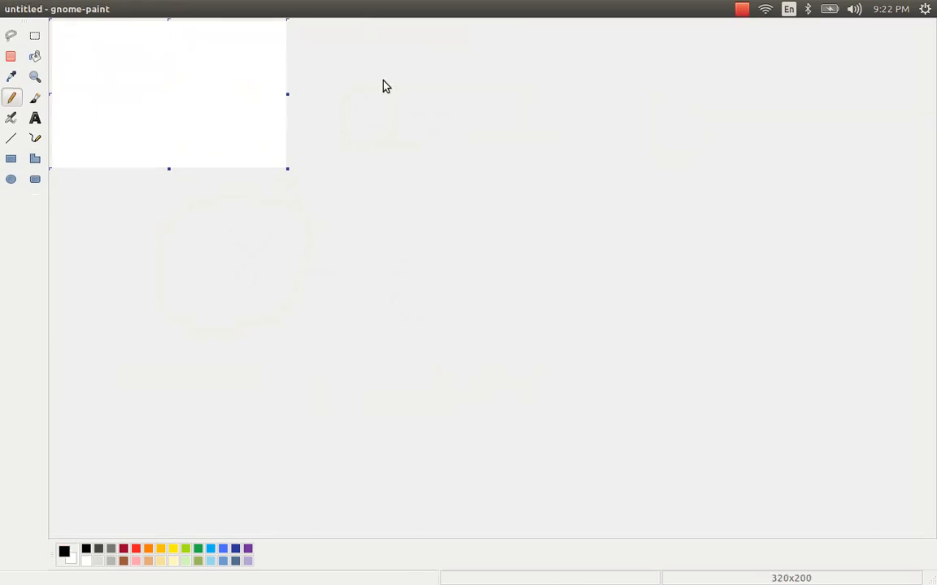
left_click_drag(287, 168, 896, 521)
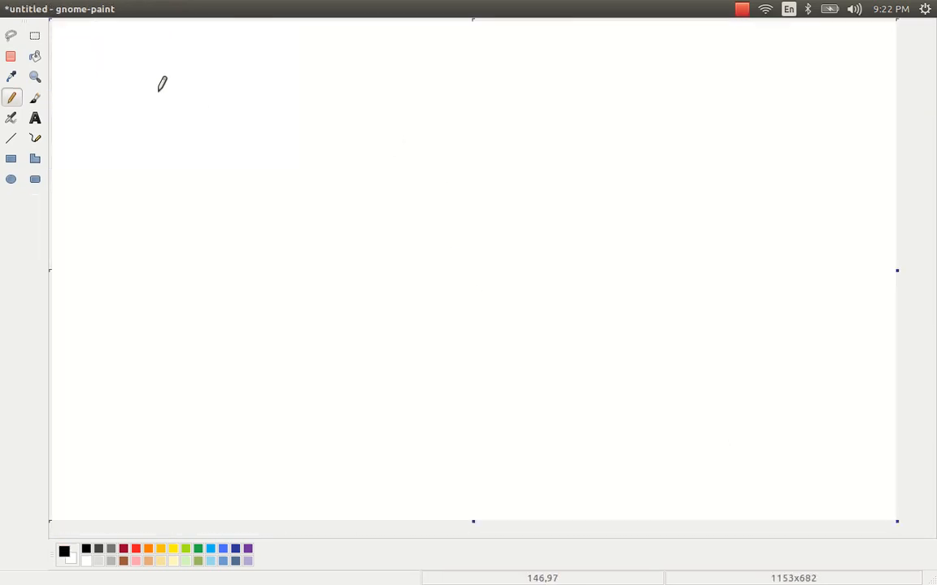
- Handwrite the series y = y₁, y₂, y₃, … yₙ in black across the upper part of the canvas
mouse_move(160, 91)
left_mouse_down()
mouse_move(179, 86)
mouse_move(221, 102)
left_mouse_up()
mouse_move(204, 114)
left_mouse_down()
mouse_move(266, 109)
mouse_move(269, 129)
mouse_move(294, 128)
mouse_move(332, 106)
mouse_move(323, 136)
left_mouse_up()
mouse_move(391, 90)
left_mouse_down()
mouse_move(395, 122)
mouse_move(437, 138)
mouse_move(469, 122)
left_mouse_up()
mouse_move(482, 107)
left_mouse_down()
mouse_move(467, 136)
mouse_move(499, 143)
mouse_move(492, 154)
mouse_move(530, 150)
left_mouse_up()
left_click_drag(543, 143, 561, 139)
left_click(641, 135)
left_click_drag(596, 140, 697, 124)
mouse_move(716, 112)
left_mouse_down()
mouse_move(701, 155)
mouse_move(726, 146)
mouse_move(737, 160)
left_mouse_up()
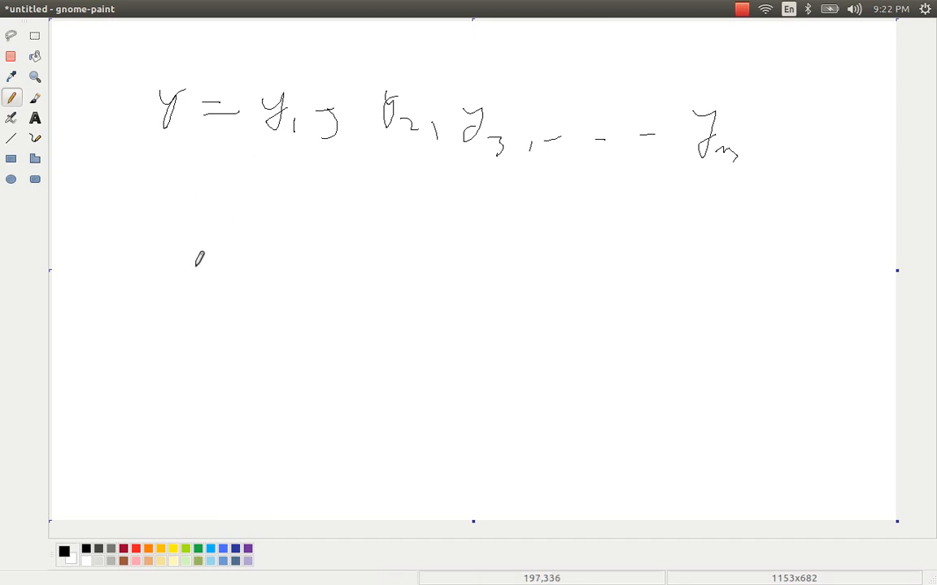
- Handwrite a, b in black beneath the series, undoing the plus sign and b first written after the a
mouse_move(195, 218)
left_mouse_down()
mouse_move(198, 209)
mouse_move(213, 227)
mouse_move(299, 230)
mouse_move(273, 244)
left_mouse_up()
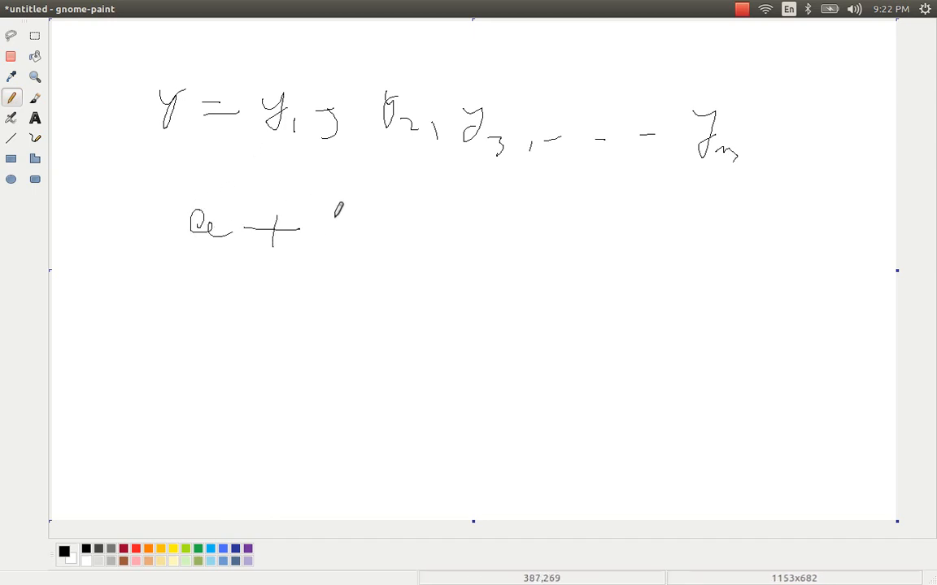
left_click_drag(334, 207, 338, 235)
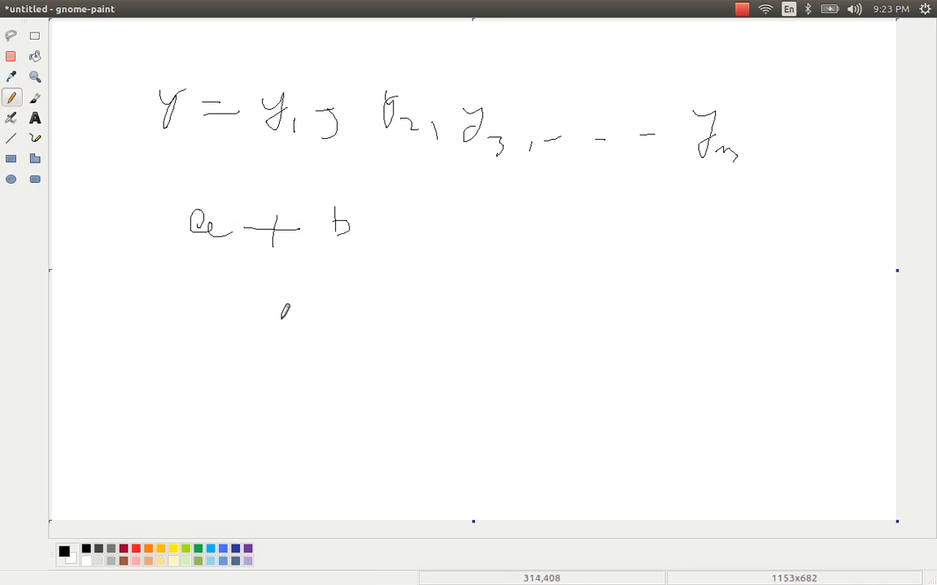
key("ctrl+z")
key("ctrl+z")
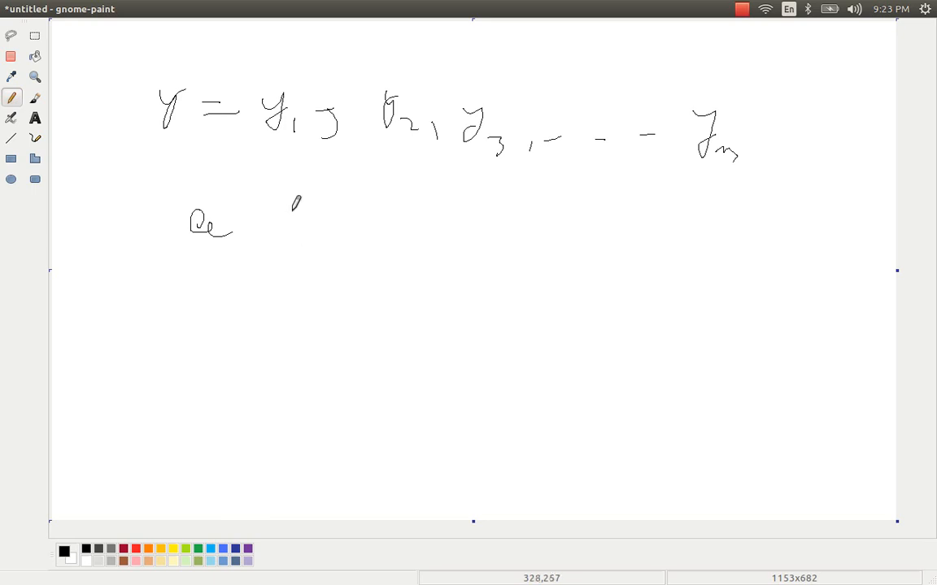
left_click_drag(260, 230, 256, 240)
mouse_move(312, 187)
left_mouse_down()
mouse_move(324, 219)
mouse_move(312, 221)
left_mouse_up()
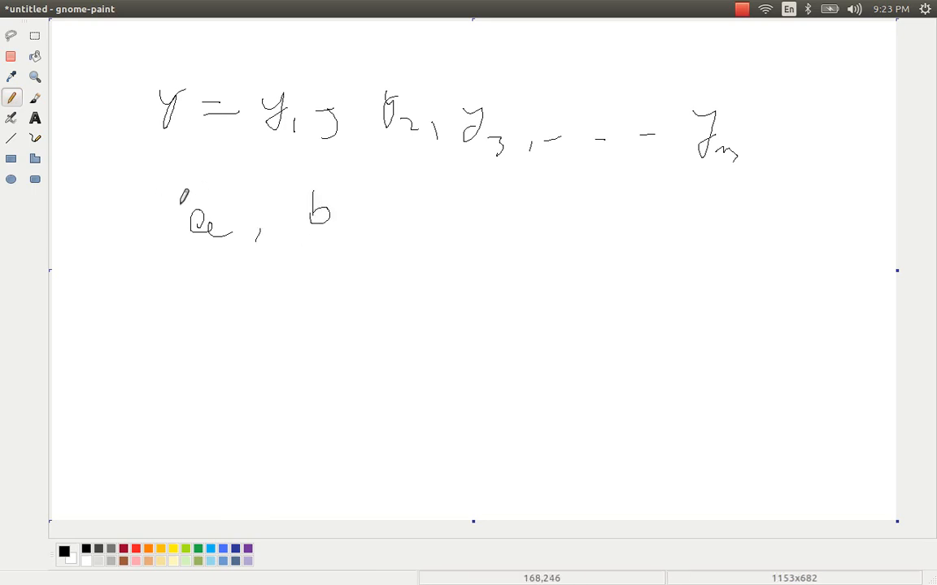
- Circle the a below the series in black and the b beside it in red
mouse_move(195, 187)
left_mouse_down()
mouse_move(216, 256)
mouse_move(197, 189)
left_mouse_up()
left_click(136, 549)
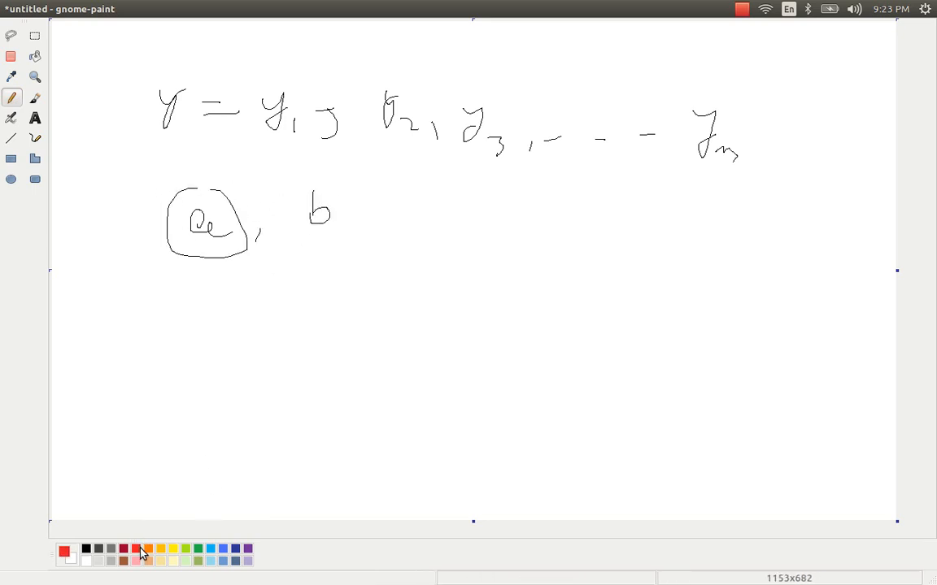
mouse_move(314, 186)
left_mouse_down()
mouse_move(303, 242)
mouse_move(335, 187)
left_mouse_up()
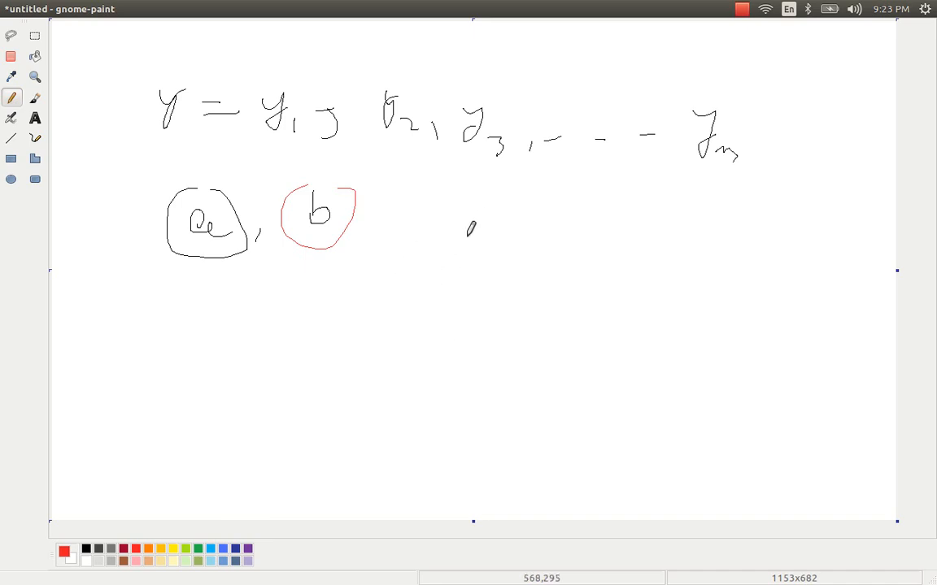
- Handwrite β₀ in black beneath the circled a and β₁ beneath the circled b
left_click(85, 551)
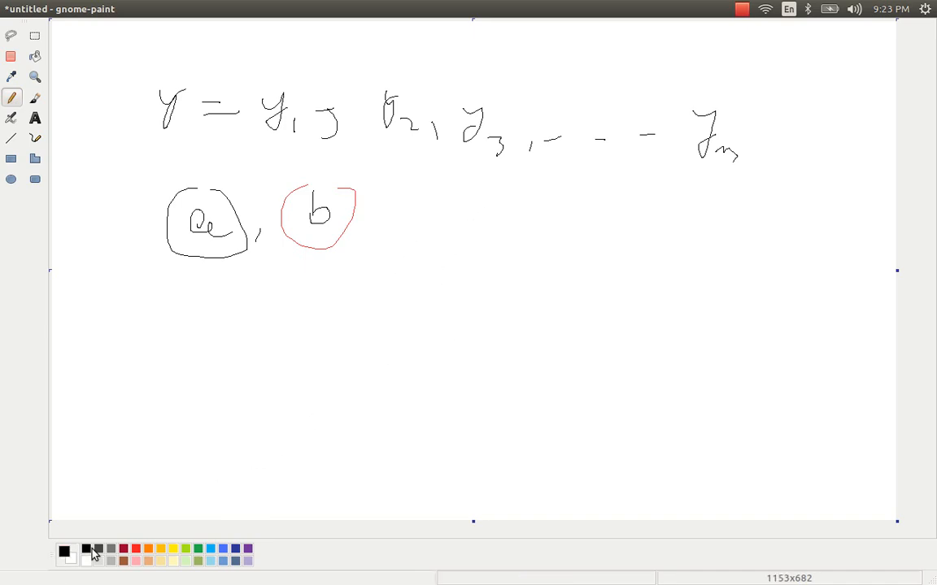
mouse_move(182, 373)
left_mouse_down()
mouse_move(179, 325)
mouse_move(192, 309)
mouse_move(186, 344)
mouse_move(213, 348)
left_mouse_up()
left_click_drag(319, 315, 312, 414)
mouse_move(315, 325)
left_mouse_down()
mouse_move(327, 320)
mouse_move(300, 360)
mouse_move(355, 374)
left_mouse_up()
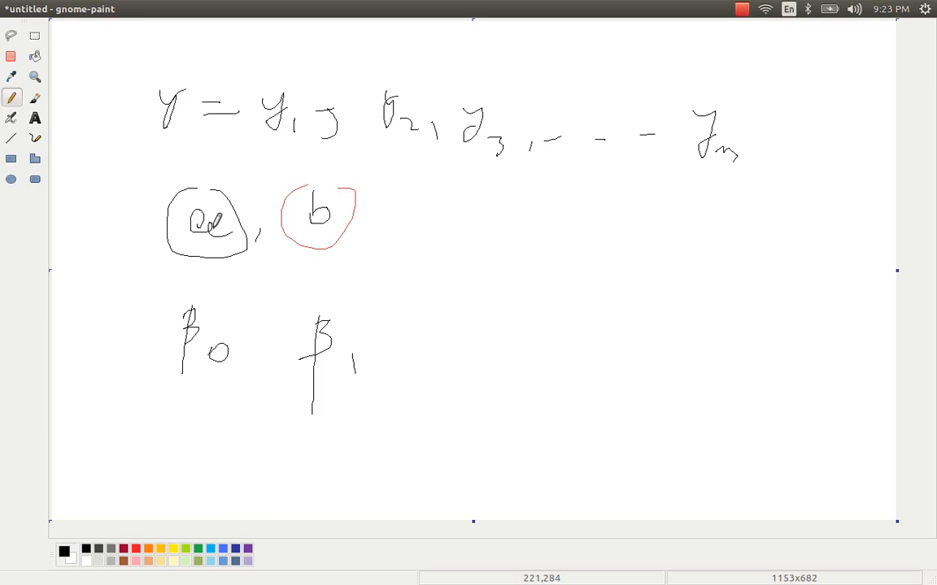
- Trace over the circled a and underline the whole y series in black, adding a short dash after β₁
mouse_move(209, 227)
left_mouse_down()
mouse_move(201, 208)
mouse_move(213, 225)
left_mouse_up()
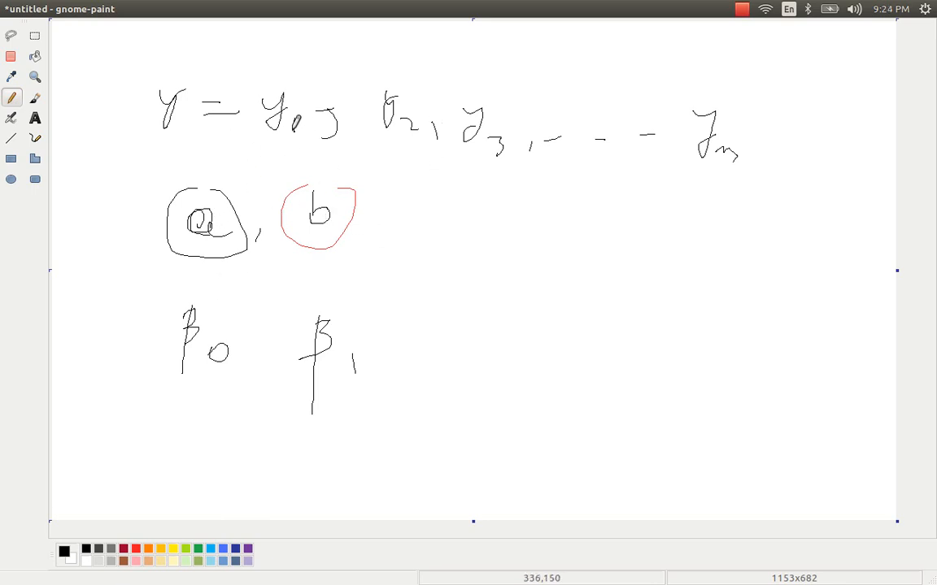
left_click_drag(153, 146, 778, 174)
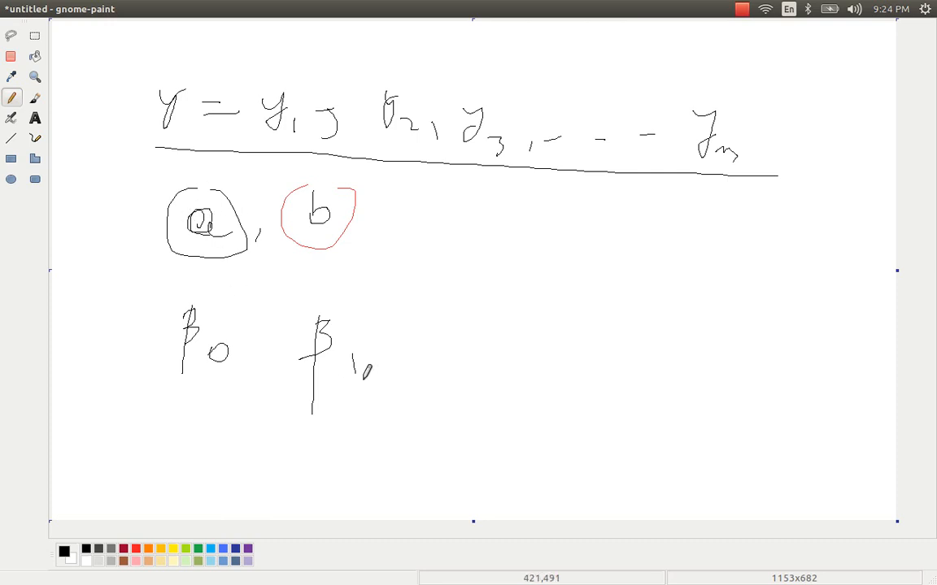
left_click_drag(374, 352, 419, 351)
- Handwrite the hypotheses H₀ = Not sig and, beneath it, Hₐ = in black beside the circled b
mouse_move(487, 212)
left_mouse_down()
mouse_move(486, 259)
mouse_move(514, 241)
mouse_move(522, 258)
mouse_move(562, 240)
left_mouse_up()
left_click_drag(548, 253, 567, 250)
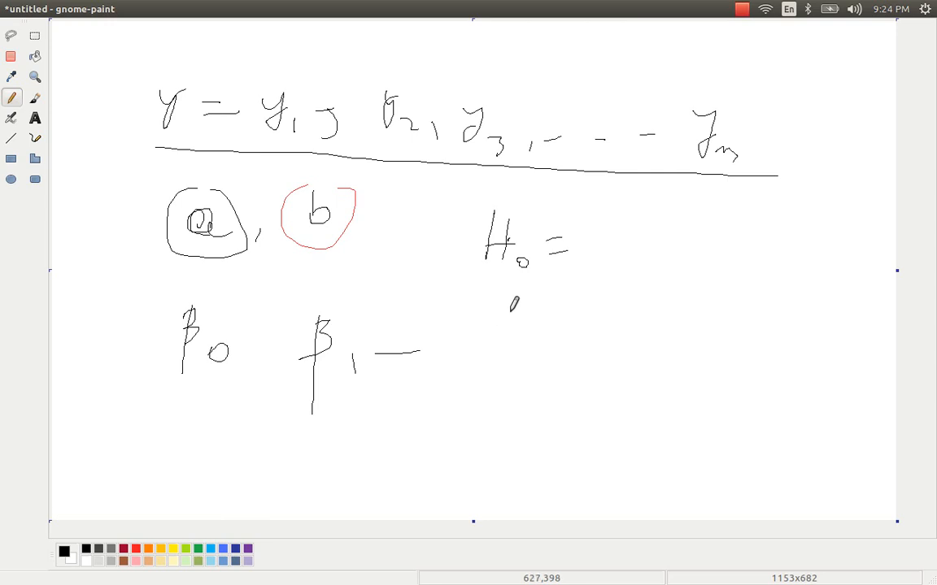
left_click_drag(628, 225, 617, 263)
mouse_move(622, 226)
left_mouse_down()
mouse_move(635, 255)
mouse_move(644, 217)
mouse_move(654, 247)
mouse_move(684, 267)
mouse_move(706, 247)
mouse_move(739, 256)
left_mouse_up()
mouse_move(758, 251)
left_mouse_down()
mouse_move(759, 261)
mouse_move(757, 229)
mouse_move(777, 284)
left_mouse_up()
mouse_move(497, 303)
left_mouse_down()
mouse_move(493, 324)
mouse_move(512, 311)
mouse_move(559, 306)
left_mouse_up()
mouse_move(554, 309)
left_mouse_down()
mouse_move(548, 329)
mouse_move(598, 309)
left_mouse_up()
left_click_drag(586, 317, 600, 316)
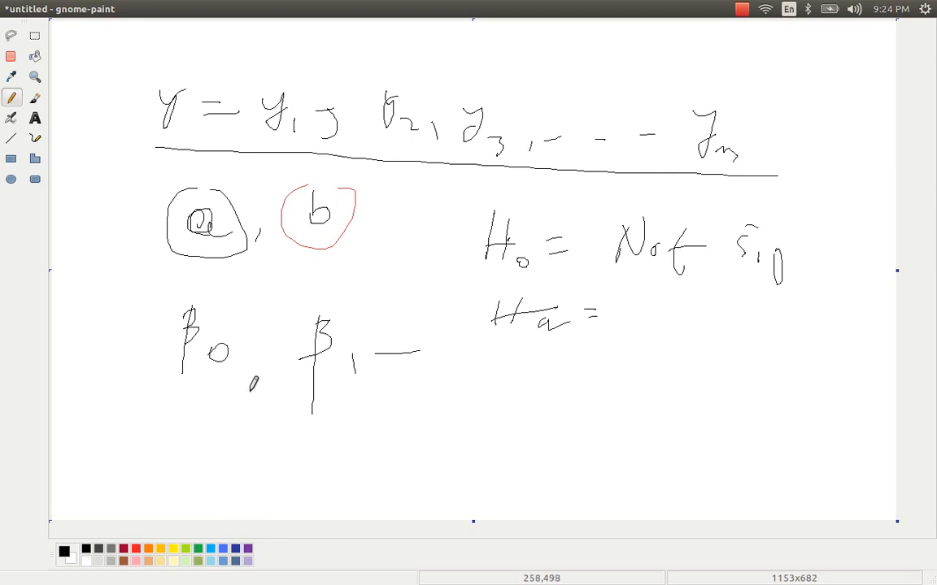
- Extend β₀ and β₁ into the handwritten ratios β₀/SE = t ; β₁/SE = t, undoing a stray stroke along the way
left_click_drag(401, 382, 400, 385)
mouse_move(161, 377)
left_mouse_down()
mouse_move(239, 379)
mouse_move(186, 408)
mouse_move(188, 423)
mouse_move(202, 407)
left_mouse_up()
mouse_move(231, 347)
left_mouse_down()
mouse_move(245, 370)
mouse_move(259, 364)
left_mouse_up()
mouse_move(269, 352)
left_mouse_down()
mouse_move(266, 374)
mouse_move(277, 363)
left_mouse_up()
mouse_move(290, 350)
left_mouse_down()
mouse_move(283, 362)
mouse_move(296, 373)
mouse_move(375, 380)
left_mouse_up()
mouse_move(397, 348)
left_mouse_down()
mouse_move(391, 359)
mouse_move(423, 356)
mouse_move(455, 370)
mouse_move(457, 355)
left_mouse_up()
key("ctrl+z")
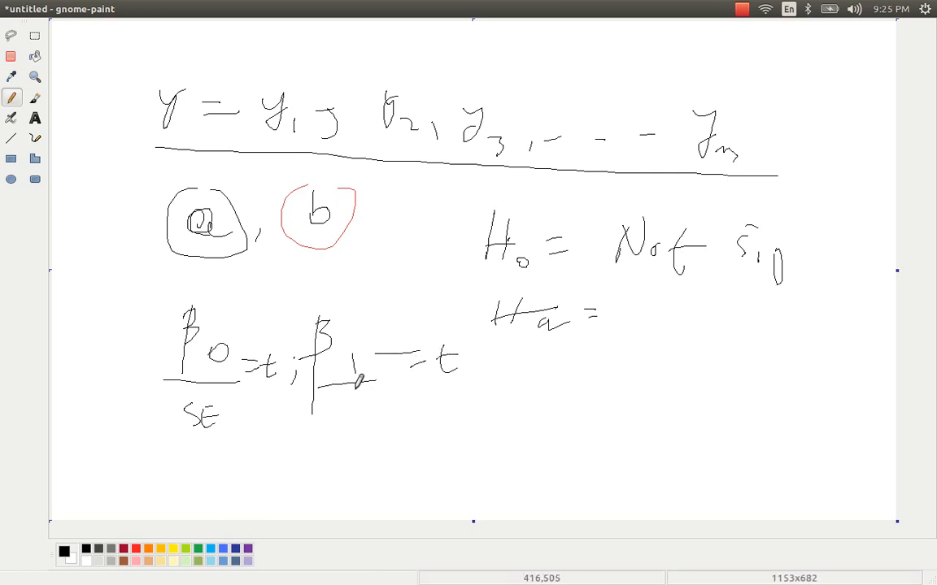
mouse_move(335, 404)
left_mouse_down()
mouse_move(335, 420)
mouse_move(365, 405)
left_mouse_up()
left_click_drag(351, 413, 361, 413)
left_click_drag(350, 421, 368, 420)
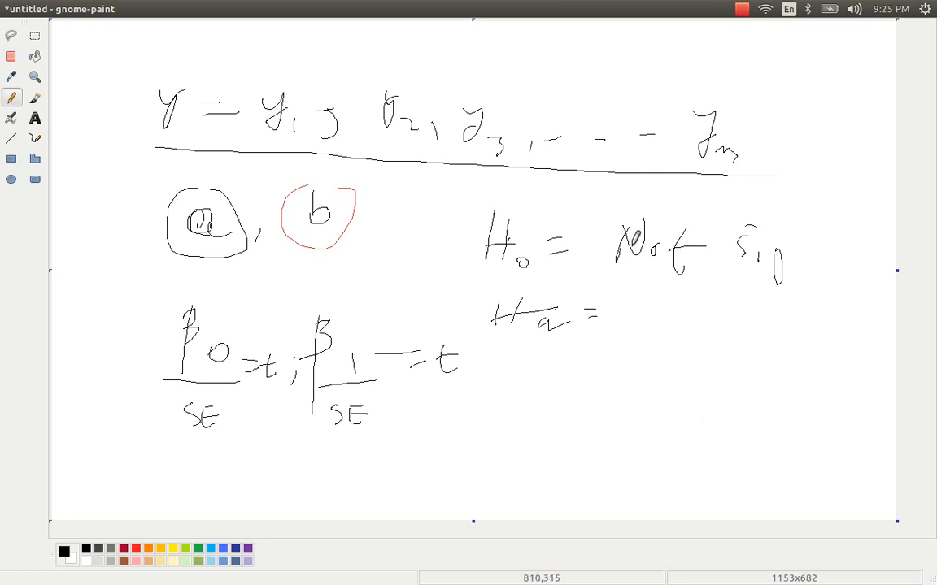
- Handwrite a circled e beneath the Hₐ line, undoing the unwanted strokes, and add a smaller circled symbol beside it
mouse_move(600, 371)
left_mouse_down()
mouse_move(633, 382)
mouse_move(640, 366)
mouse_move(619, 389)
mouse_move(654, 403)
mouse_move(677, 399)
left_mouse_up()
key("ctrl+z")
key("ctrl+z")
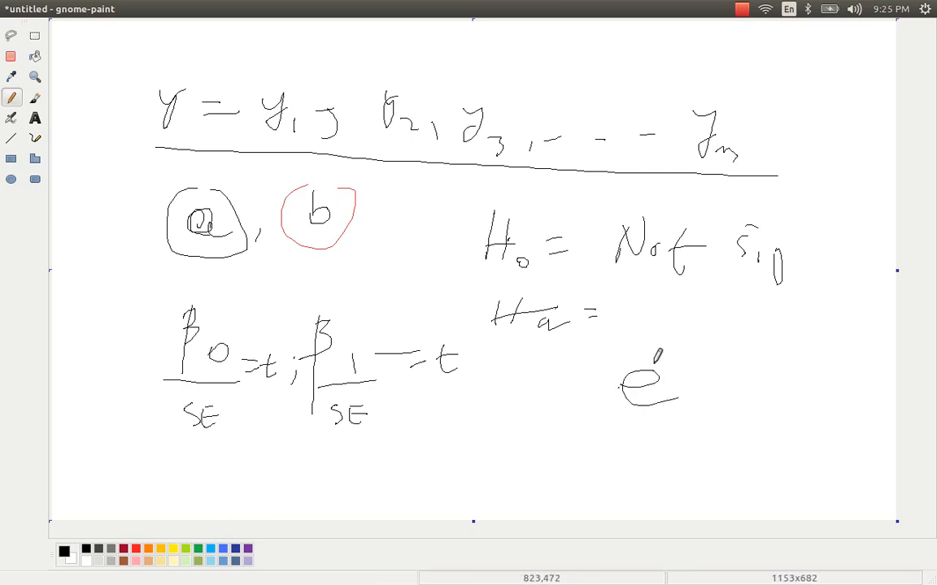
mouse_move(650, 351)
left_mouse_down()
mouse_move(601, 389)
mouse_move(631, 351)
left_mouse_up()
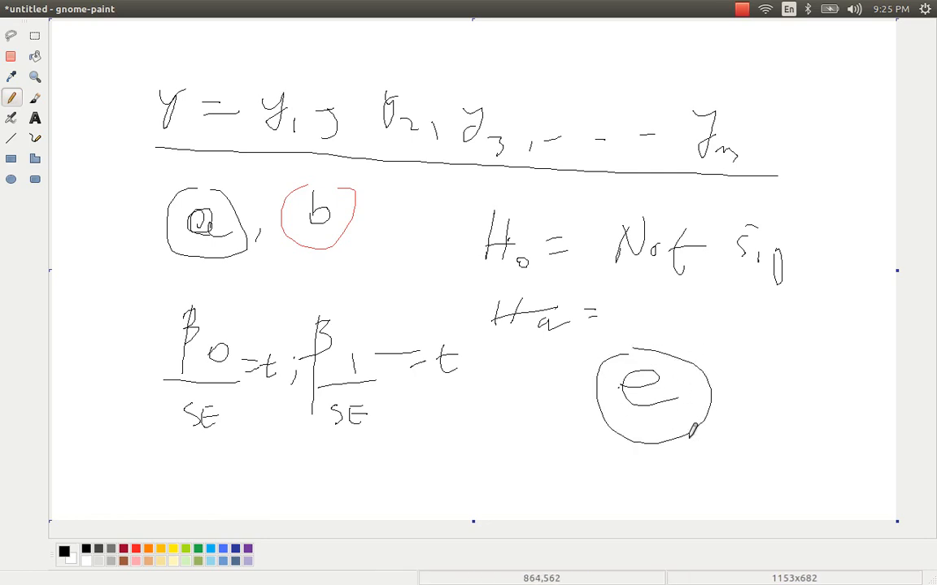
mouse_move(763, 371)
left_mouse_down()
mouse_move(775, 380)
mouse_move(767, 391)
mouse_move(774, 371)
mouse_move(751, 358)
mouse_move(789, 374)
mouse_move(764, 357)
left_mouse_up()
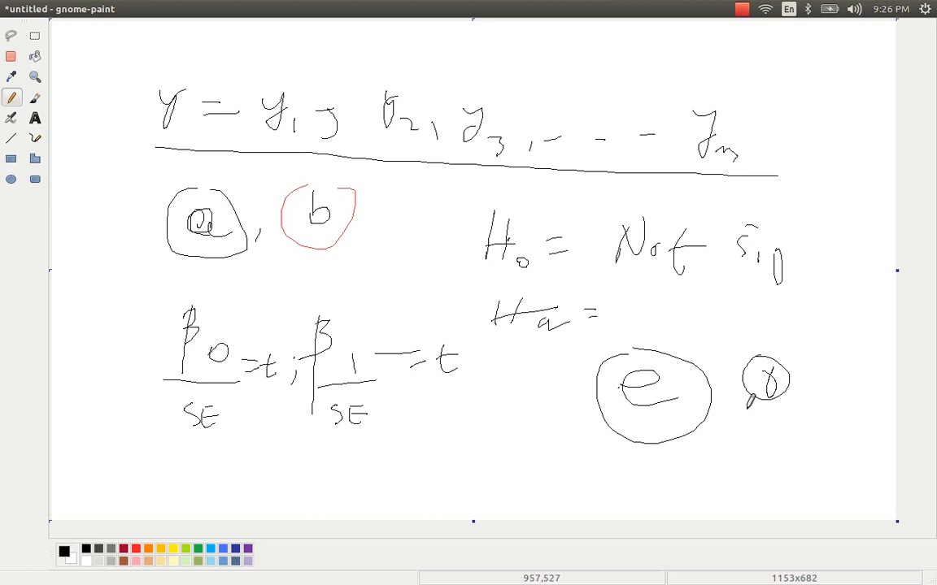
- Start another new image, maximize its window and enlarge the blank canvas to about 1189x719 pixels
left_click(59, 8)
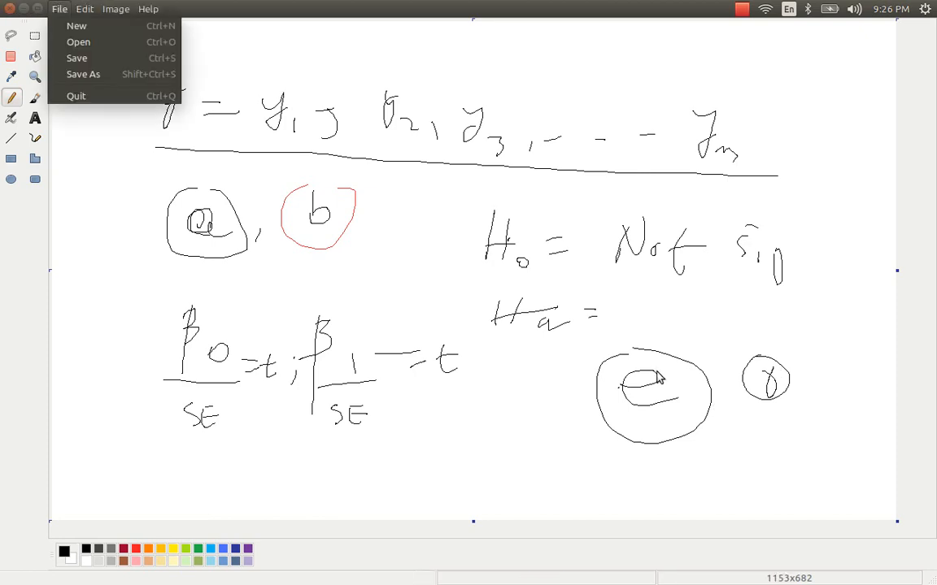
left_click(87, 33)
double_click(288, 35)
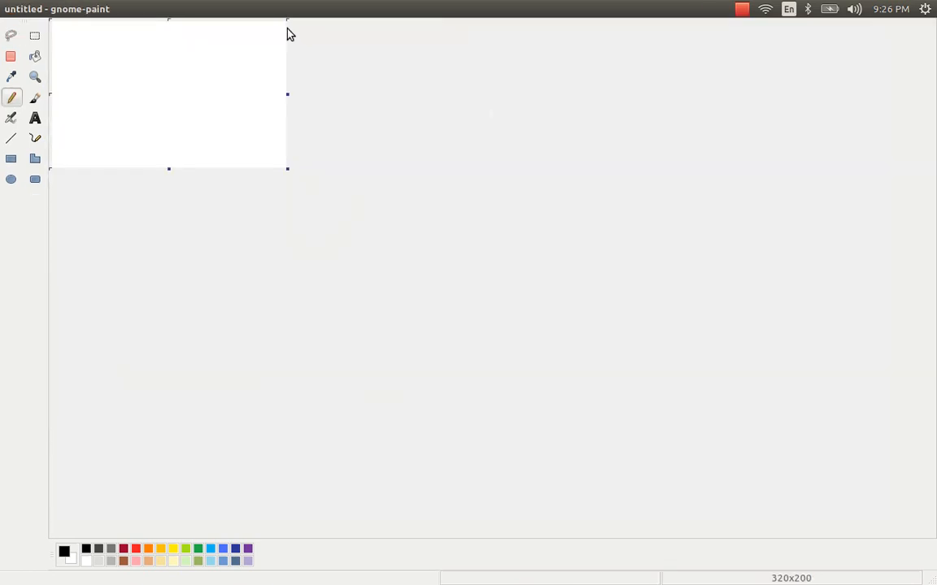
left_click_drag(280, 164, 916, 545)
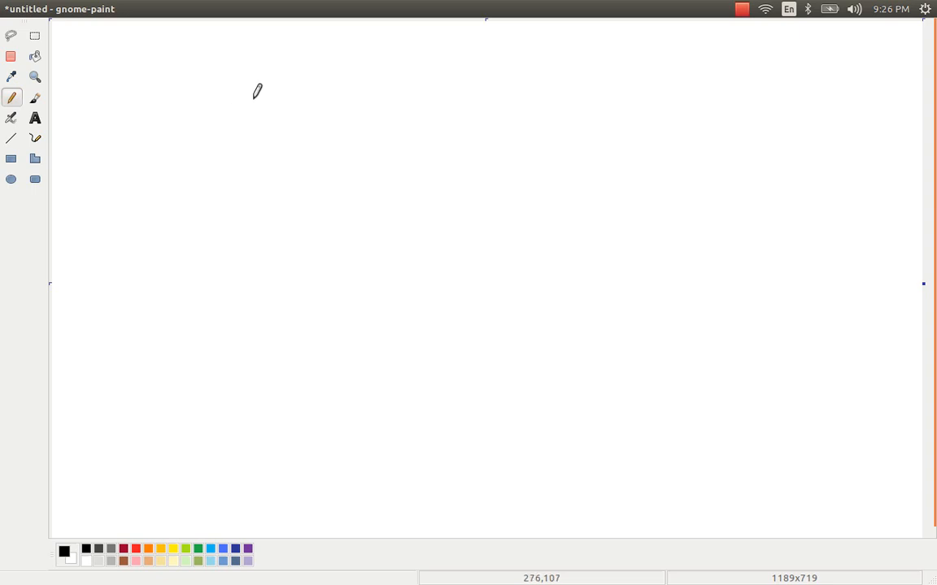
- Handwrite a column of residuals headed by an underlined ê, listing e₁, e₂, e₃ and eₙ, with a horizontal line beneath it
mouse_move(221, 68)
left_mouse_down()
mouse_move(237, 82)
mouse_move(222, 44)
mouse_move(228, 57)
left_mouse_up()
mouse_move(213, 95)
left_mouse_down()
mouse_move(252, 92)
mouse_move(231, 116)
mouse_move(245, 144)
mouse_move(226, 170)
mouse_move(258, 203)
left_mouse_up()
mouse_move(230, 228)
left_mouse_down()
mouse_move(250, 235)
mouse_move(258, 256)
mouse_move(247, 261)
left_mouse_up()
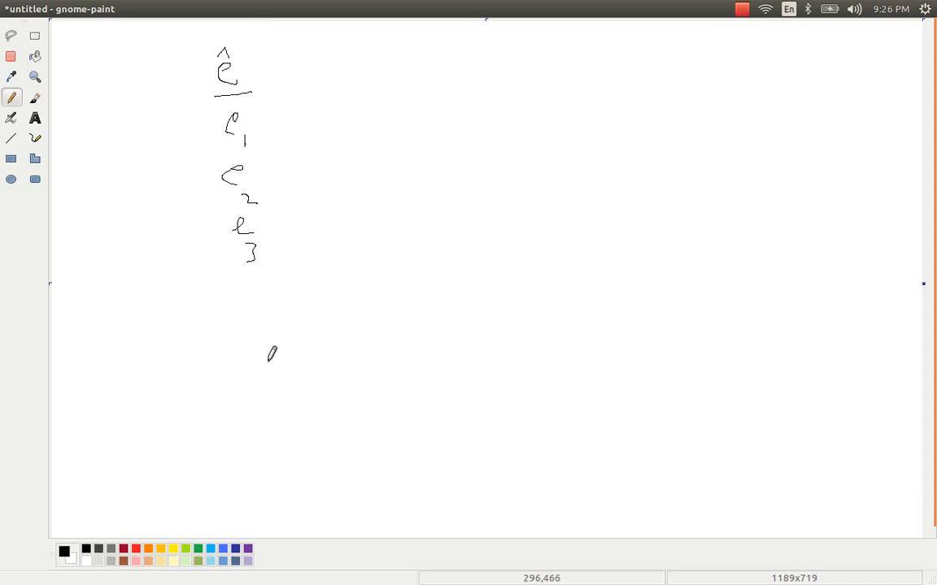
mouse_move(256, 371)
left_mouse_down()
mouse_move(247, 374)
mouse_move(284, 428)
left_mouse_up()
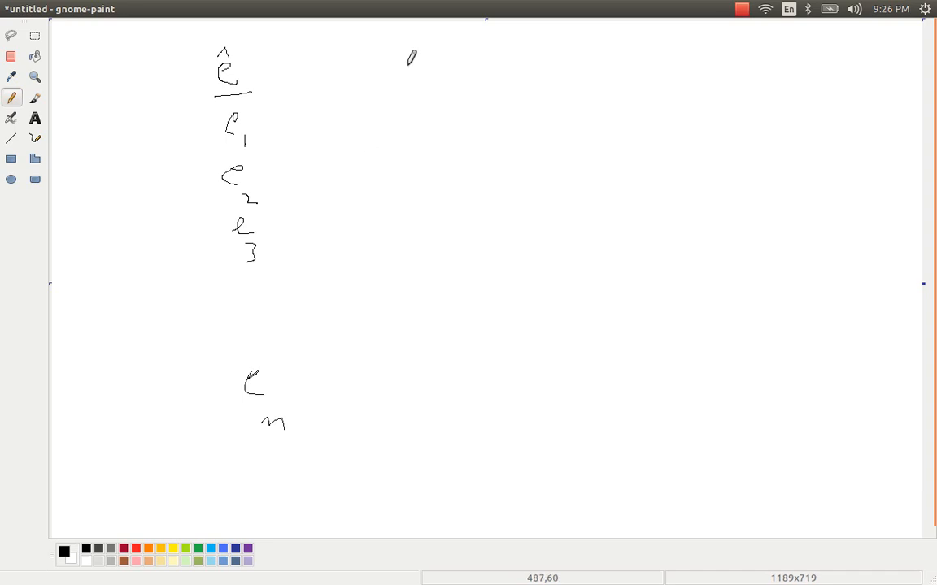
left_click_drag(224, 454, 366, 458)
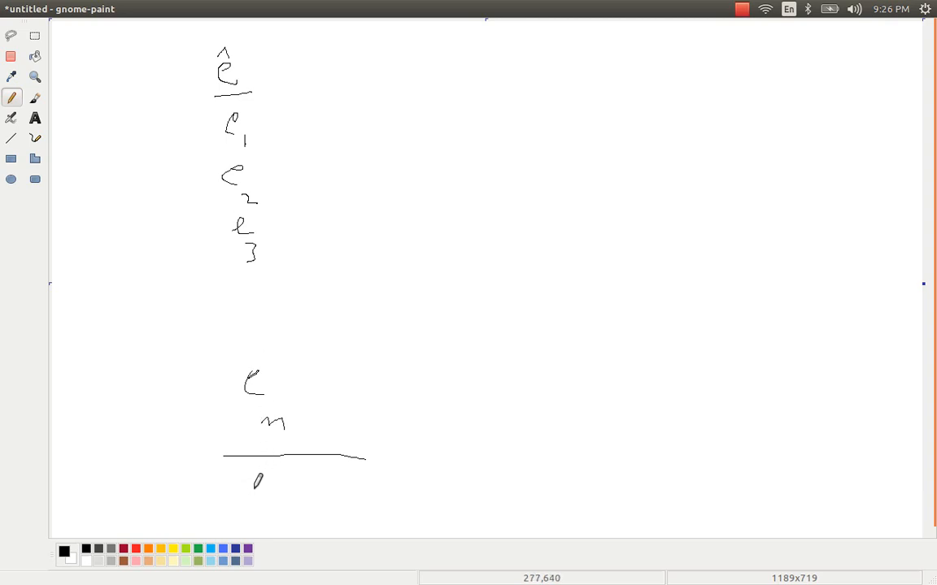
- Handwrite the sum of êᵢ over all i beneath the line that closes the residual column
mouse_move(239, 477)
left_mouse_down()
mouse_move(248, 512)
mouse_move(232, 532)
mouse_move(242, 525)
mouse_move(259, 535)
left_mouse_up()
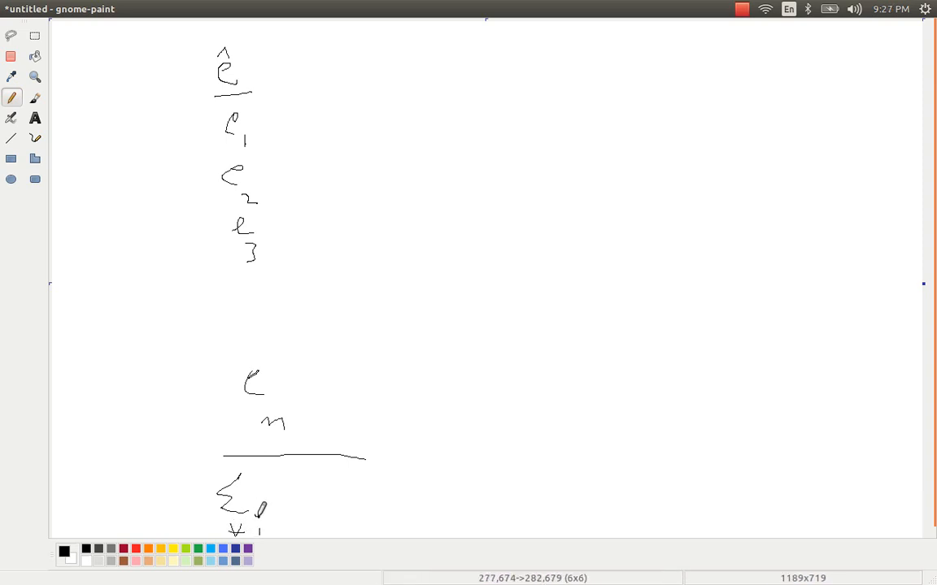
left_click_drag(309, 495, 320, 507)
left_click_drag(324, 508, 330, 521)
mouse_move(333, 498)
left_mouse_down()
mouse_move(308, 469)
mouse_move(312, 480)
left_mouse_up()
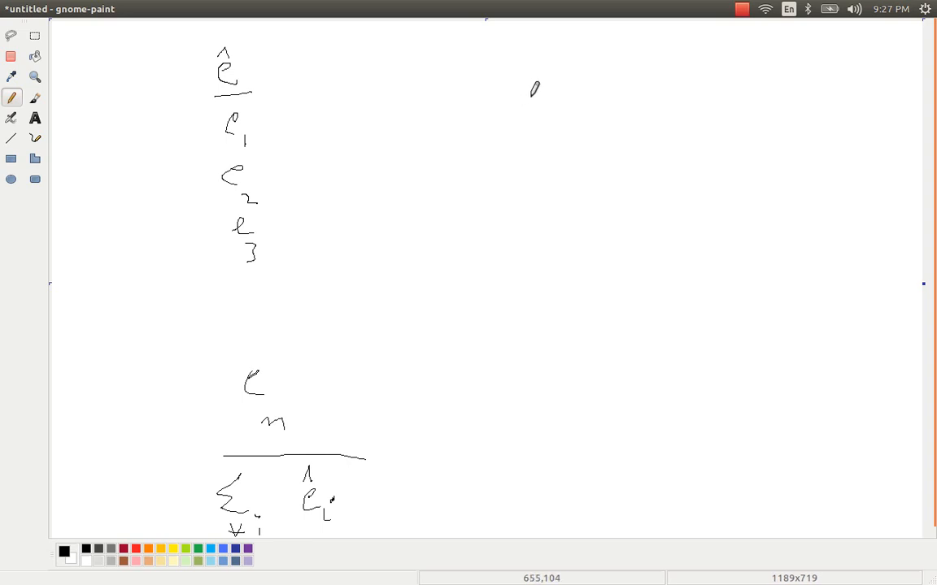
- Handwrite the formula χ² = 1/σ² Σ êᵢ², summed over all i, beside the top of the residual column
mouse_move(497, 94)
left_mouse_down()
mouse_move(528, 116)
mouse_move(496, 128)
left_mouse_up()
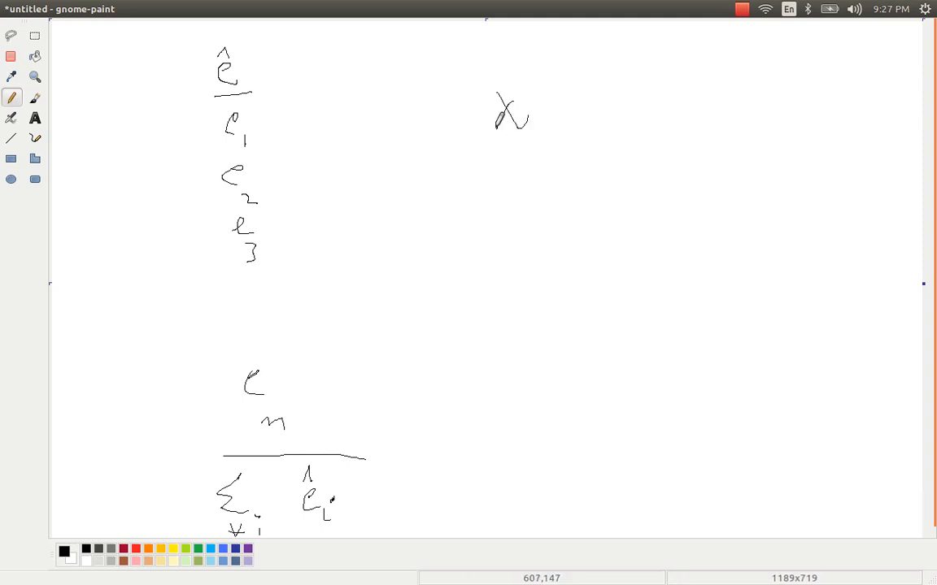
left_click_drag(519, 80, 580, 114)
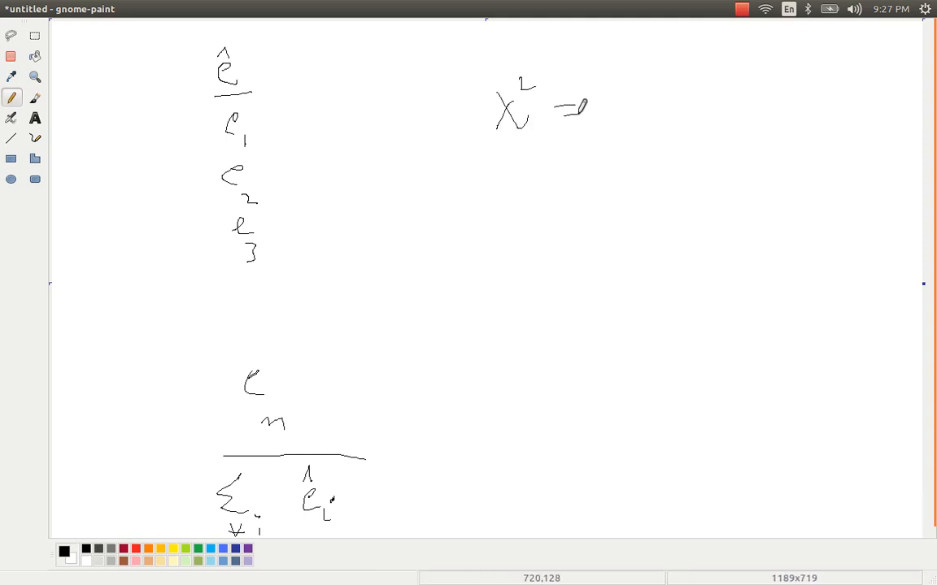
left_click_drag(648, 81, 647, 113)
mouse_move(632, 120)
left_mouse_down()
mouse_move(672, 119)
mouse_move(669, 146)
mouse_move(687, 139)
left_mouse_up()
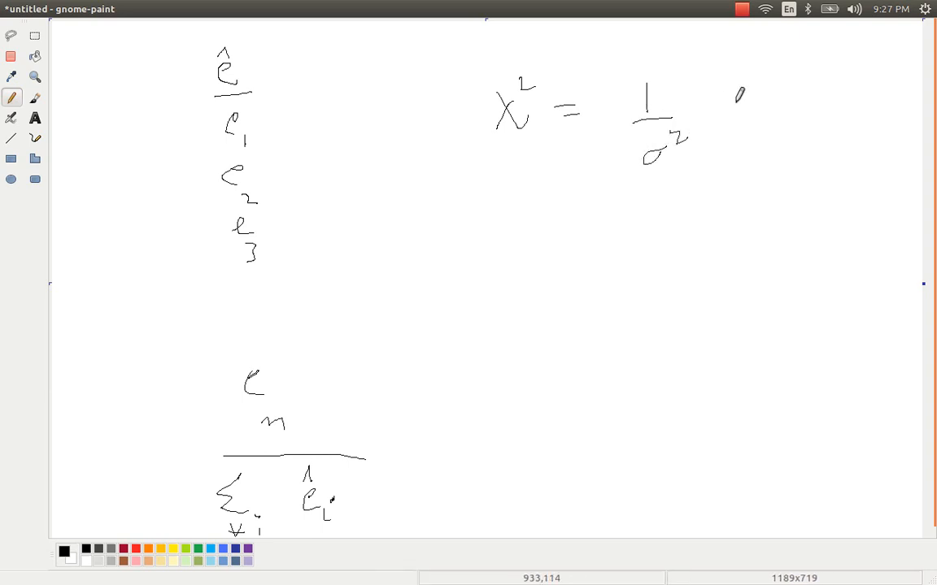
mouse_move(736, 86)
left_mouse_down()
mouse_move(728, 92)
mouse_move(747, 116)
mouse_move(729, 147)
mouse_move(757, 158)
left_mouse_up()
left_click(761, 132)
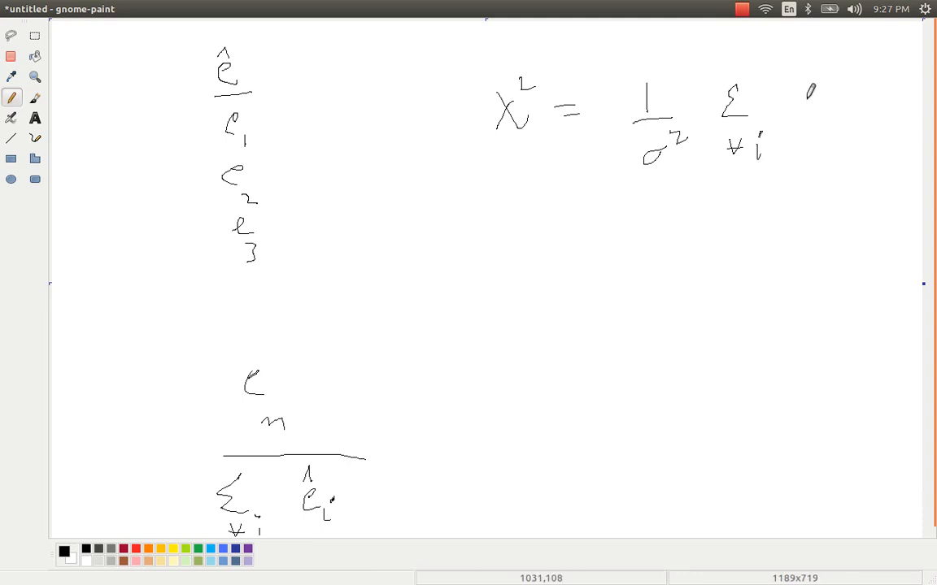
mouse_move(806, 91)
left_mouse_down()
mouse_move(797, 89)
mouse_move(820, 126)
mouse_move(804, 73)
mouse_move(828, 68)
mouse_move(836, 82)
mouse_move(799, 97)
left_mouse_up()
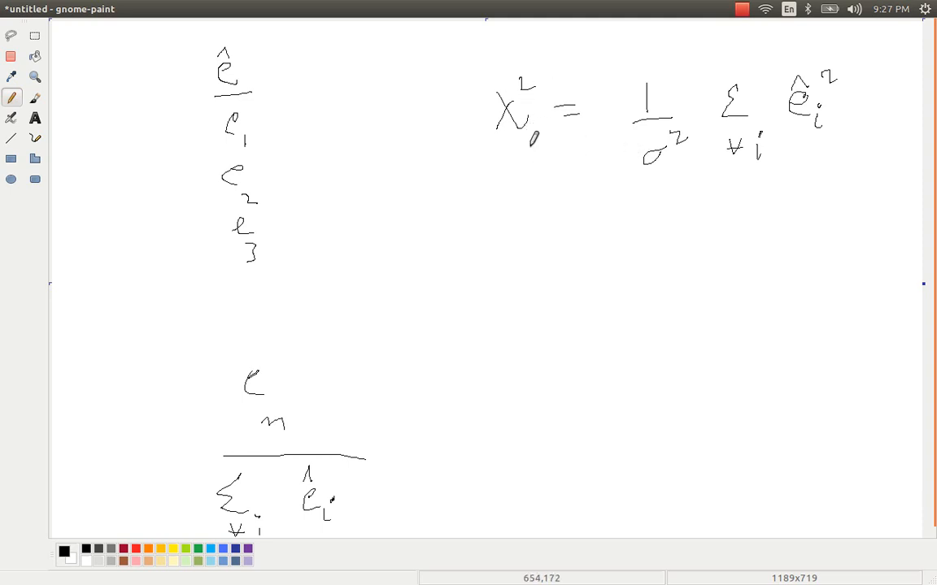
- Handwrite χ² with subscript (n−1, α) = χ² with subscript cal beneath the first chi-square formula
mouse_move(489, 230)
left_mouse_down()
mouse_move(530, 253)
mouse_move(548, 240)
left_mouse_up()
mouse_move(518, 236)
left_mouse_down()
mouse_move(509, 274)
mouse_move(496, 278)
left_mouse_up()
mouse_move(534, 210)
left_mouse_down()
mouse_move(538, 222)
mouse_move(558, 223)
left_mouse_up()
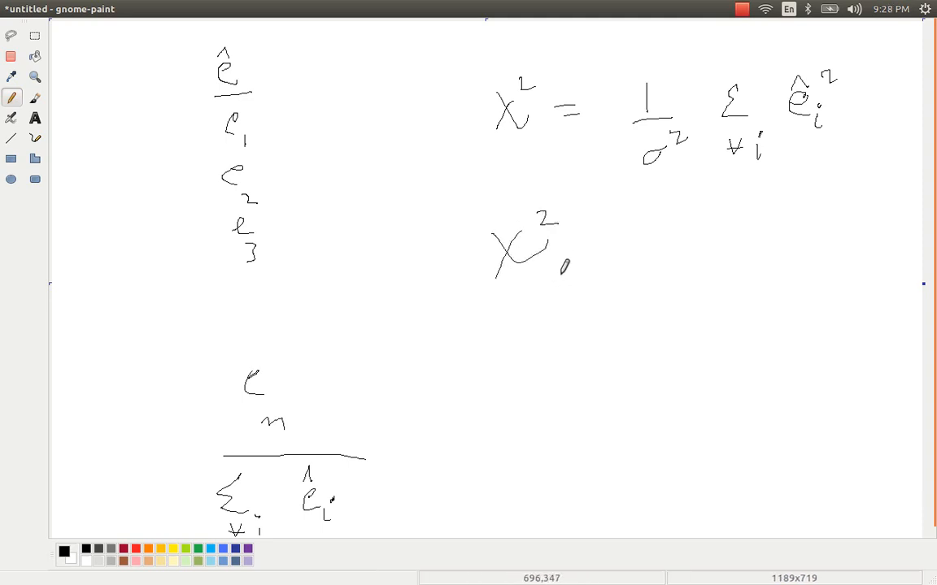
mouse_move(554, 264)
left_mouse_down()
mouse_move(546, 290)
mouse_move(579, 289)
left_mouse_up()
mouse_move(589, 281)
left_mouse_down()
mouse_move(607, 277)
mouse_move(623, 294)
mouse_move(655, 274)
mouse_move(673, 277)
mouse_move(669, 291)
left_mouse_up()
mouse_move(719, 251)
left_mouse_down()
mouse_move(716, 260)
mouse_move(729, 264)
mouse_move(714, 254)
left_mouse_up()
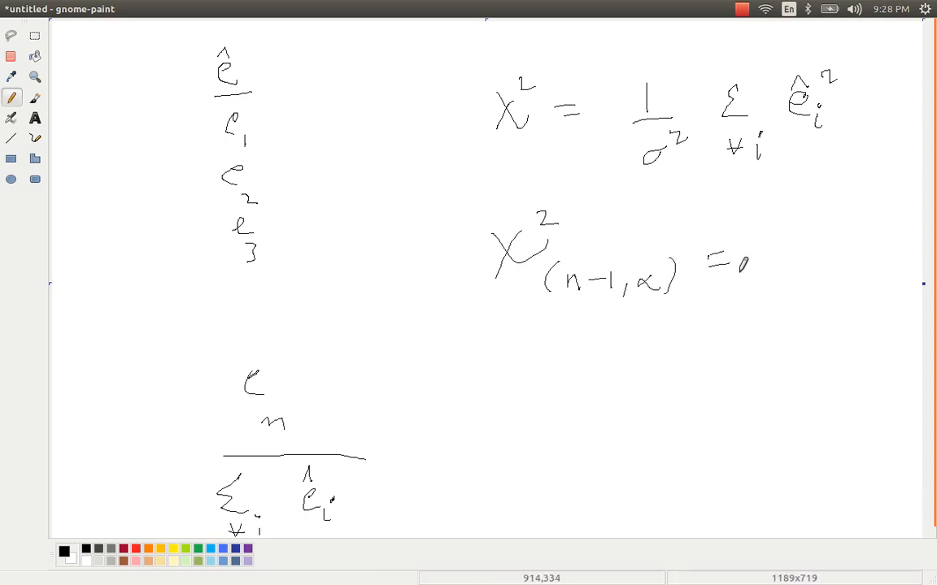
mouse_move(766, 238)
left_mouse_down()
mouse_move(802, 258)
mouse_move(779, 269)
left_mouse_up()
left_click_drag(813, 199, 819, 225)
left_click_drag(832, 270, 838, 277)
left_click_drag(843, 252, 842, 280)
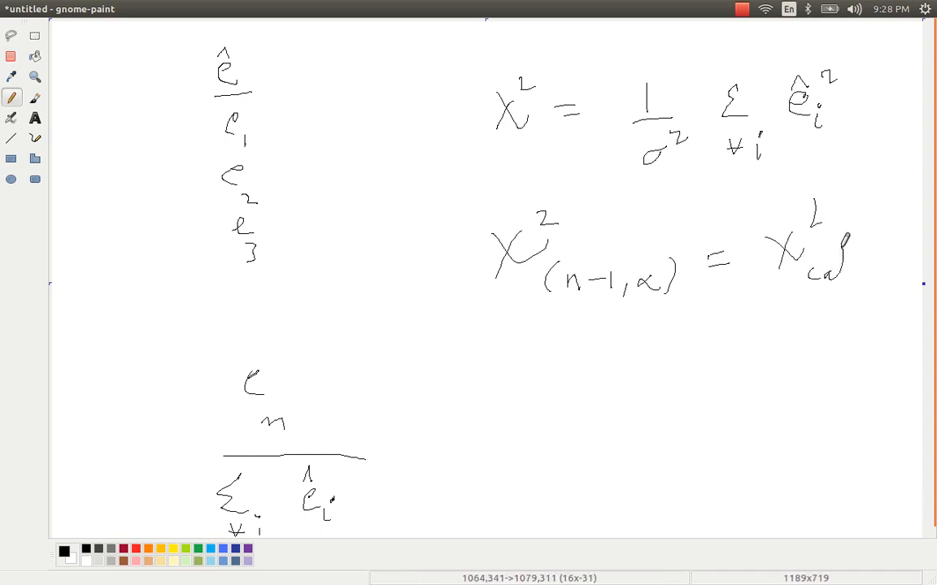
- Draw a large greater-than sign over the equals sign between the two chi-square terms and trace over it again
left_click_drag(665, 347, 669, 352)
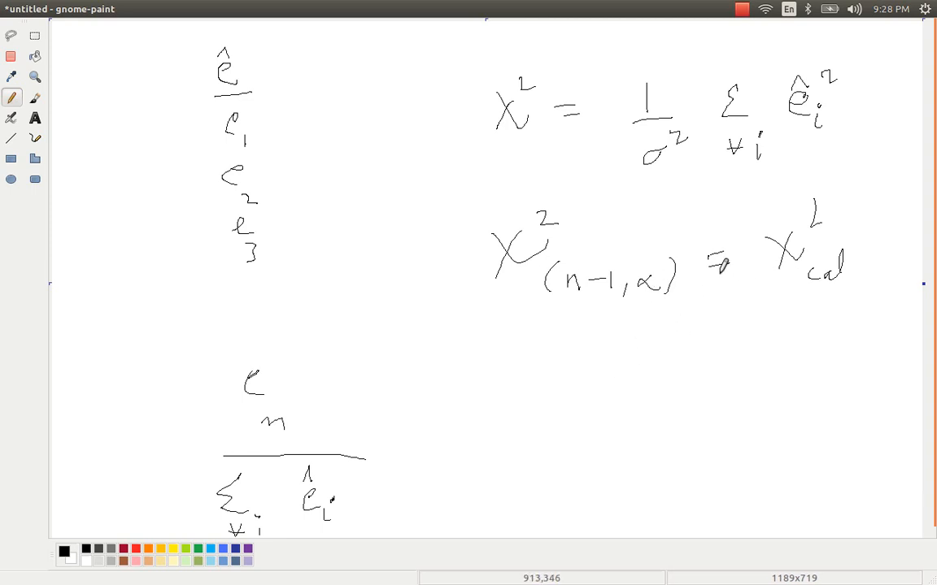
mouse_move(692, 244)
left_mouse_down()
mouse_move(751, 265)
mouse_move(709, 286)
left_mouse_up()
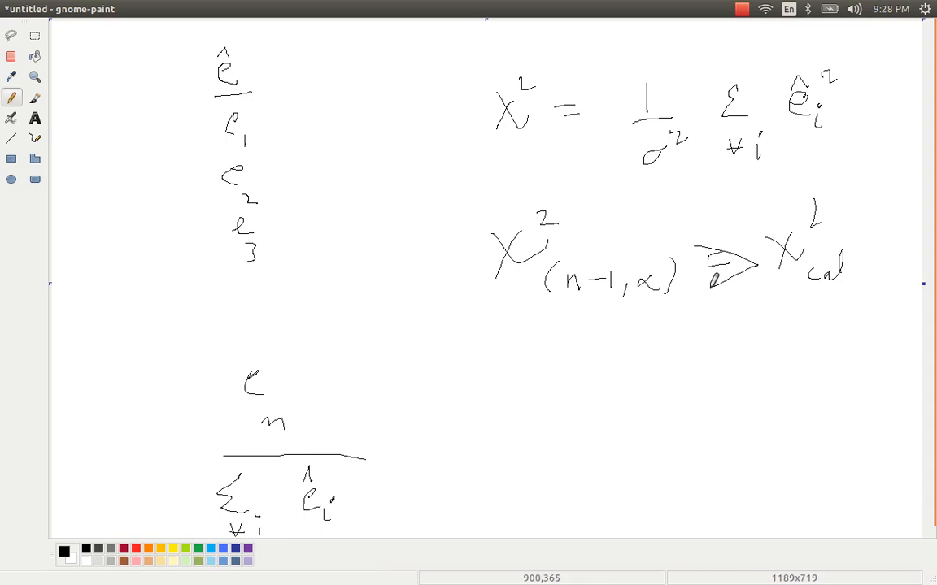
mouse_move(698, 246)
left_mouse_down()
mouse_move(755, 263)
mouse_move(715, 290)
left_mouse_up()
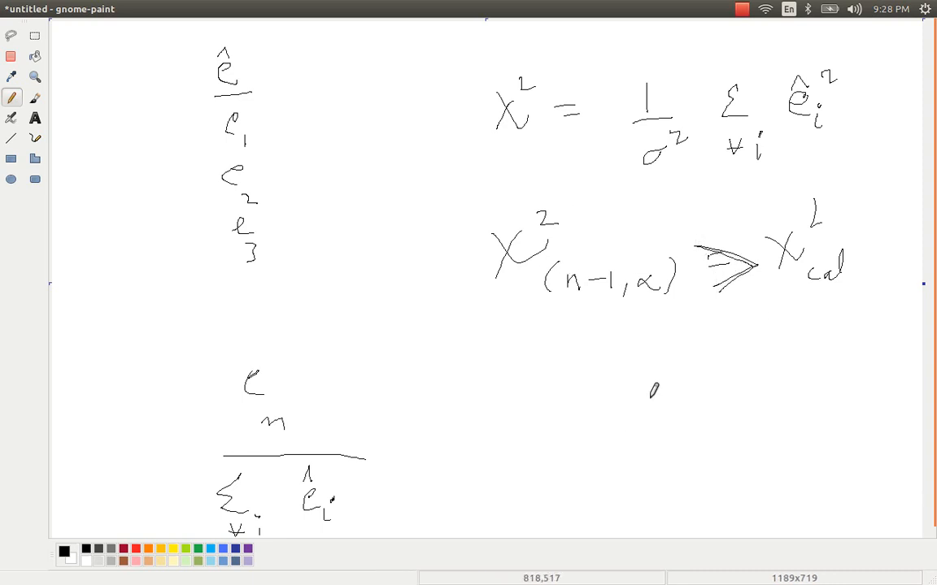
- Handwrite H₀ = SSE = 0 beneath the chi-square comparison, writing S over the first e and undoing the faulty strokes
mouse_move(592, 355)
left_mouse_down()
mouse_move(592, 398)
mouse_move(628, 385)
mouse_move(634, 405)
mouse_move(680, 380)
left_mouse_up()
left_click_drag(660, 389, 685, 389)
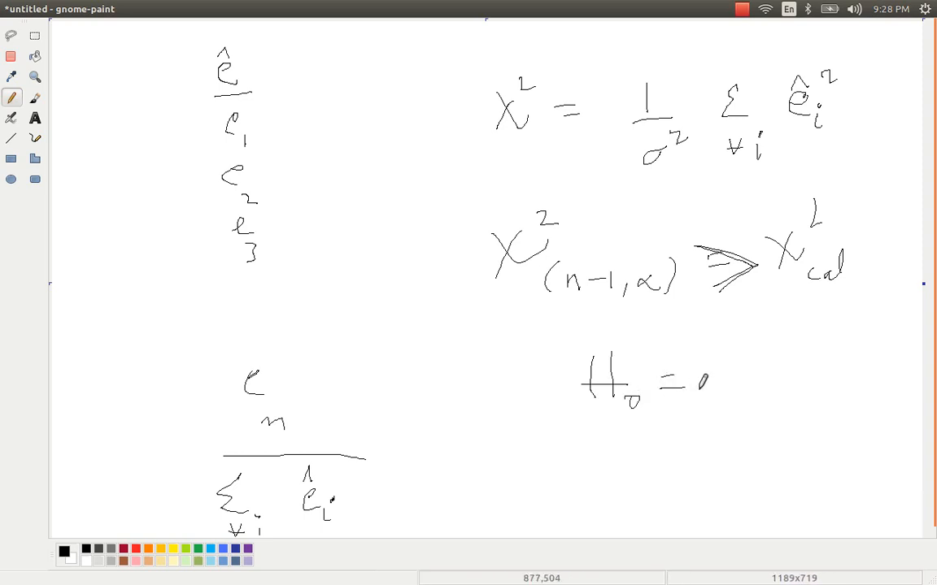
mouse_move(735, 371)
left_mouse_down()
mouse_move(731, 392)
mouse_move(752, 374)
left_mouse_up()
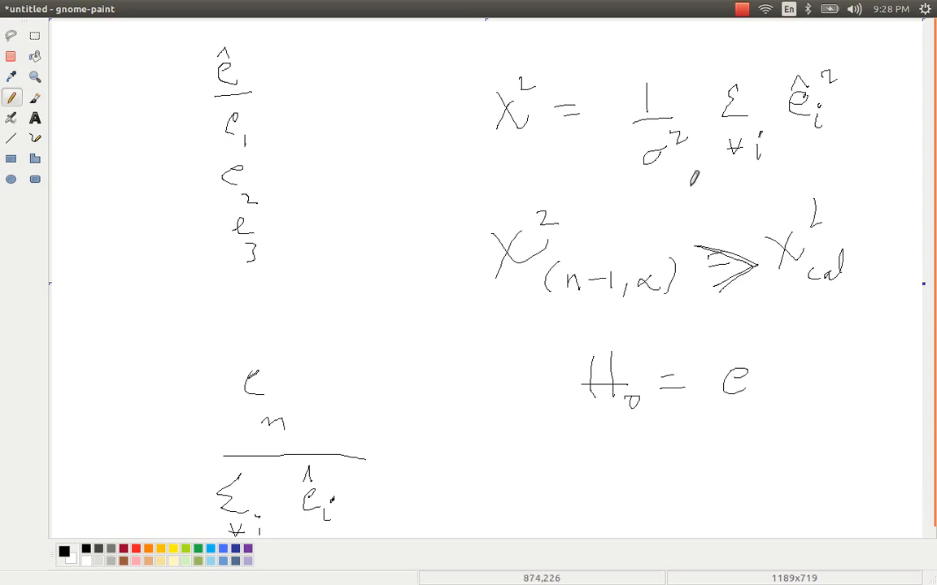
mouse_move(755, 364)
left_mouse_down()
mouse_move(743, 365)
mouse_move(742, 400)
mouse_move(748, 361)
mouse_move(766, 395)
left_mouse_up()
mouse_move(808, 360)
left_mouse_down()
mouse_move(823, 392)
mouse_move(808, 394)
mouse_move(821, 380)
left_mouse_up()
key("ctrl+z")
left_click_drag(853, 373, 864, 380)
key("ctrl+z")
mouse_move(841, 393)
left_mouse_down()
mouse_move(870, 391)
mouse_move(892, 374)
left_mouse_up()
left_click_drag(760, 373, 754, 399)
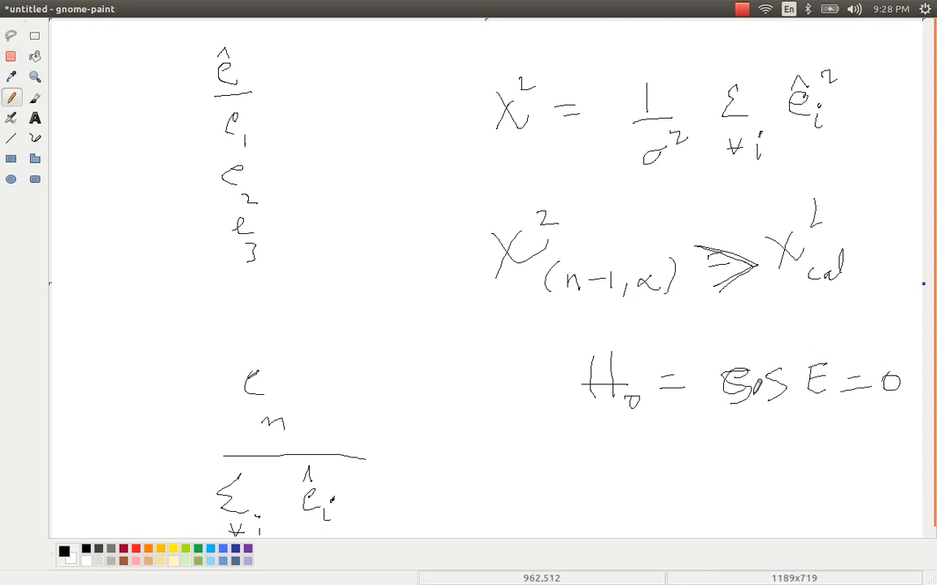
- Mark heavy dots over the equals sign after H₀, undo the strokes over SSE and trace over the final 0
mouse_move(671, 361)
left_mouse_down()
mouse_move(687, 380)
mouse_move(712, 373)
left_mouse_up()
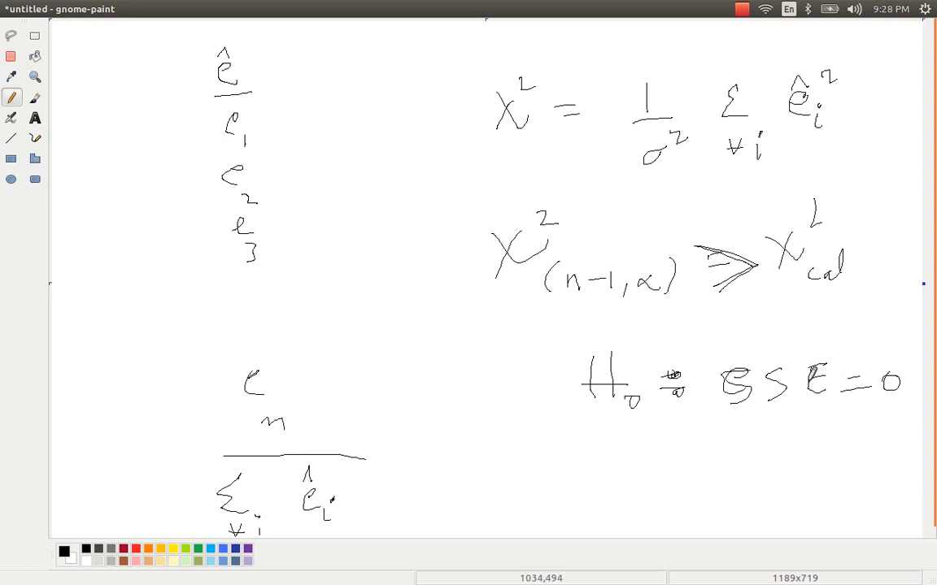
mouse_move(768, 376)
left_mouse_down()
mouse_move(763, 367)
mouse_move(798, 376)
left_mouse_up()
key("ctrl+z")
mouse_move(879, 374)
left_mouse_down()
mouse_move(894, 387)
mouse_move(898, 379)
left_mouse_up()
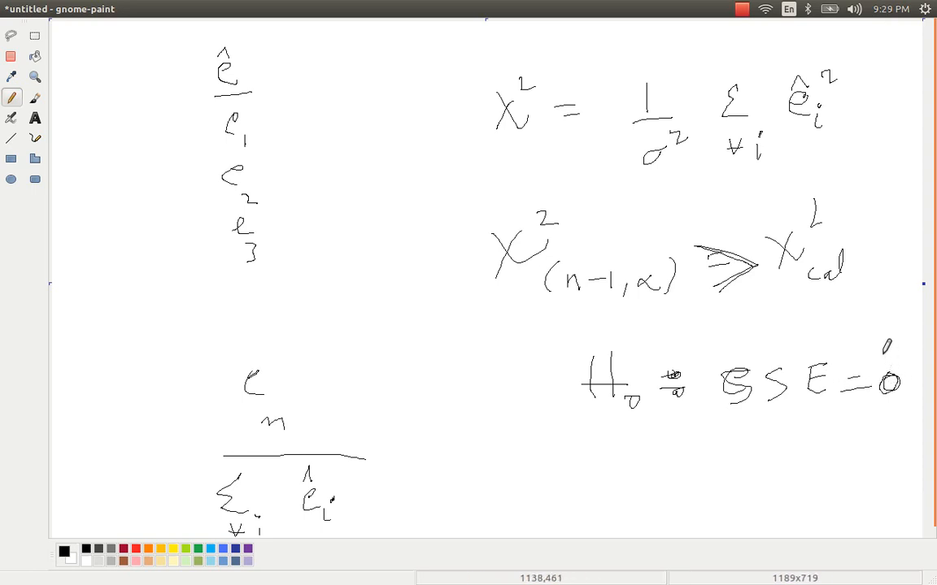
- Undo the stray stroke on the chi-square canvas and switch to the reg_session_1.ods spreadsheet in LibreOffice Calc
left_click_drag(813, 123, 822, 109)
key("ctrl+z")
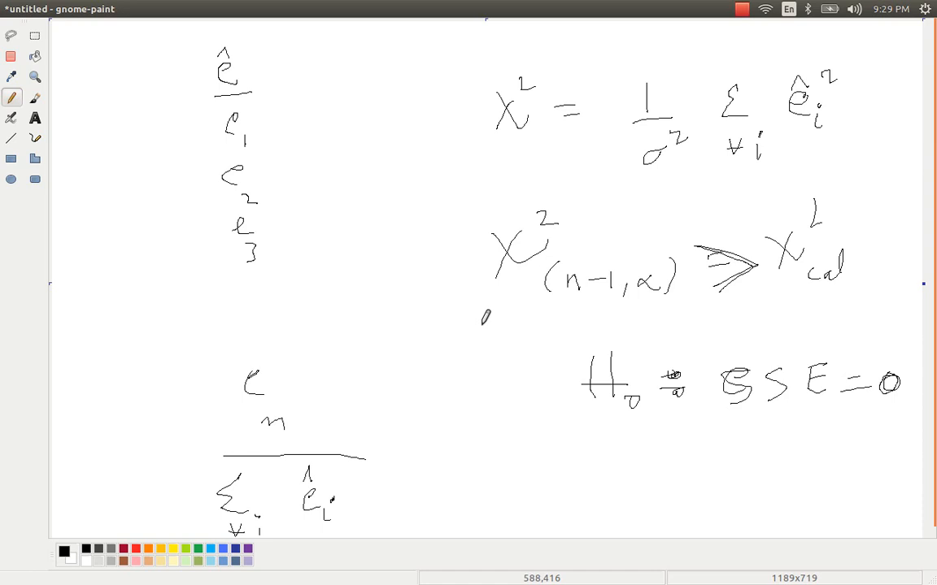
key("alt+Tab")
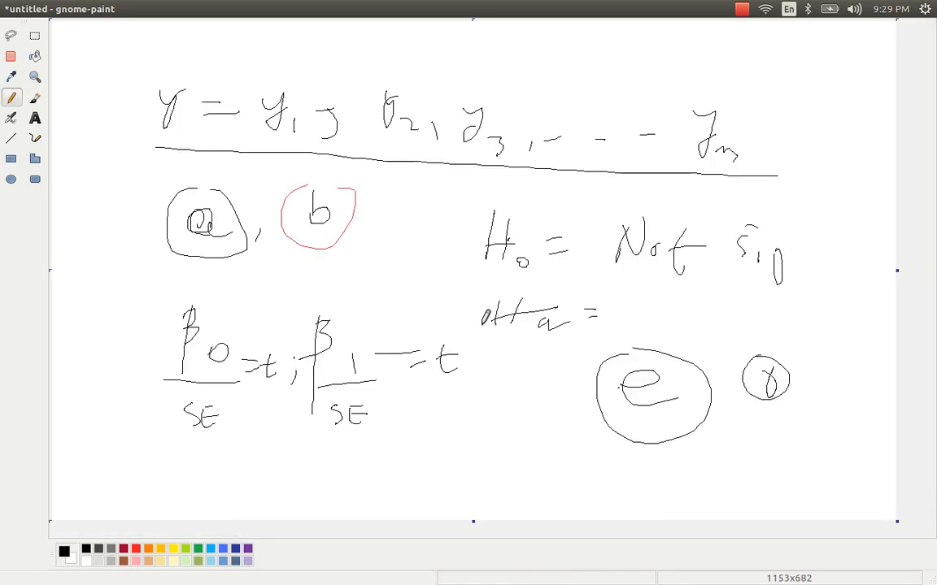
key("alt+Tab")
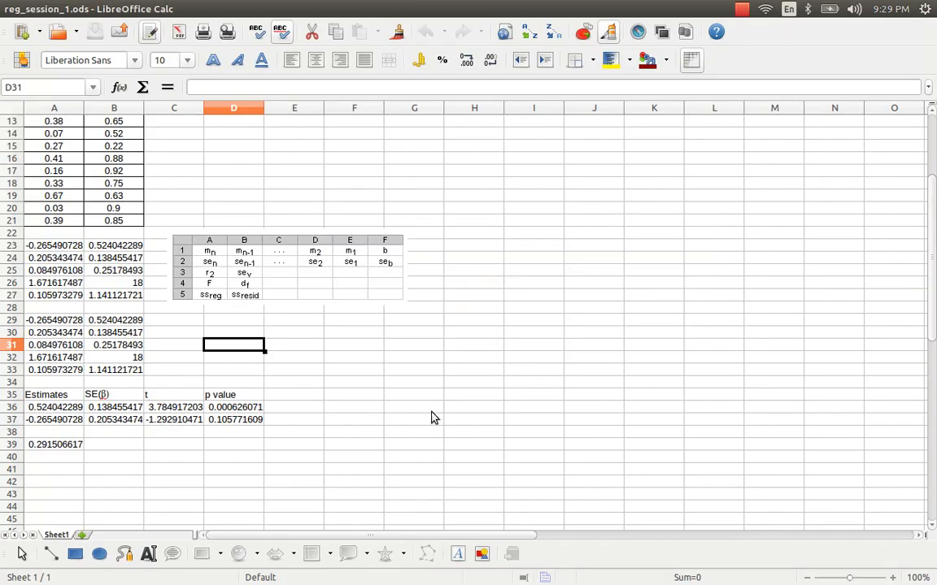
- Examine the Y and X data columns and the LINEST coefficients beneath them in B23 and A23
key("ctrl+Up")
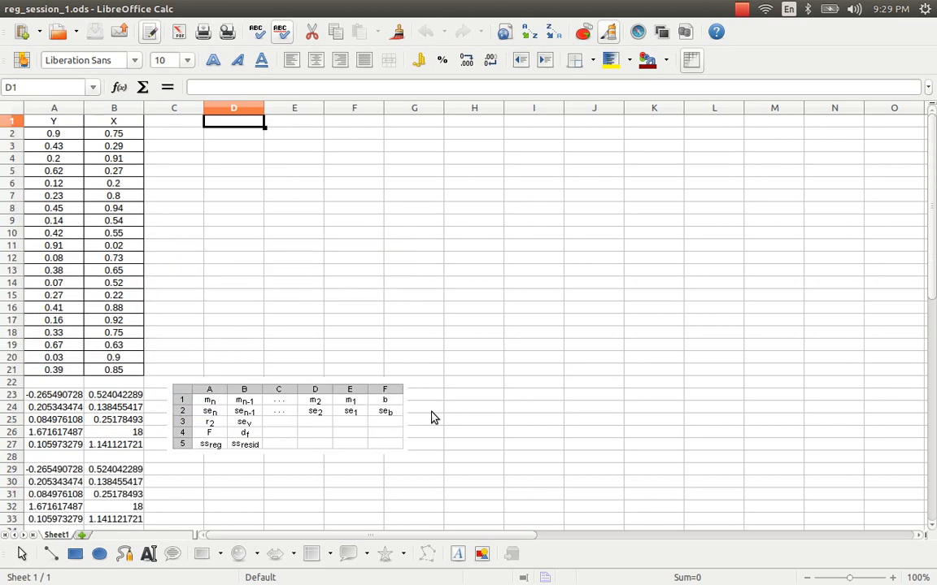
key("Left")
key("Left")
key("Right")
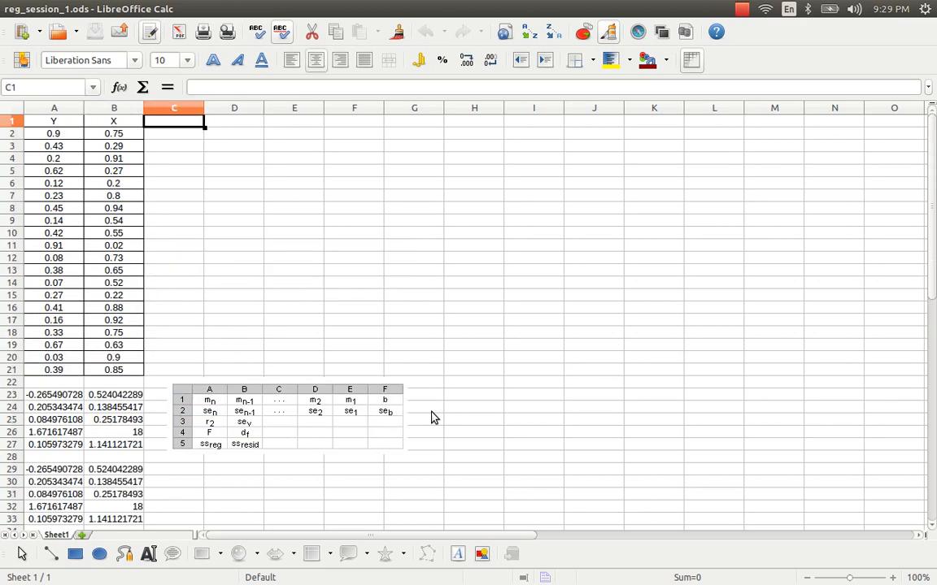
key("Left")
key("Down")
key("Down")
key("Down")
key("Down")
key("Down")
key("Down")
key("Down")
key("Down")
key("Down")
key("Down")
key("Down")
key("Down")
key("Down")
key("Down")
key("Down")
key("Down")
key("Down")
key("Down")
key("Down")
key("Down")
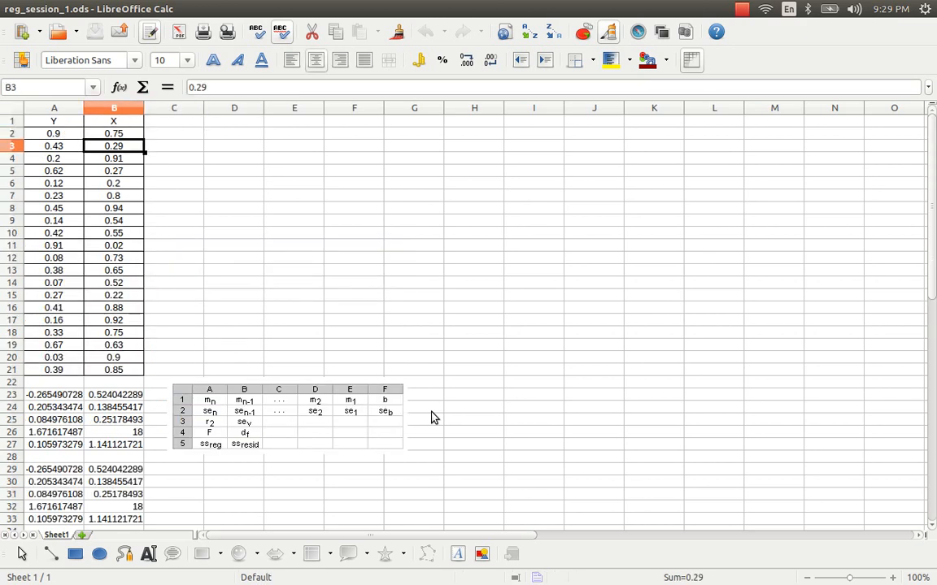
key("Down")
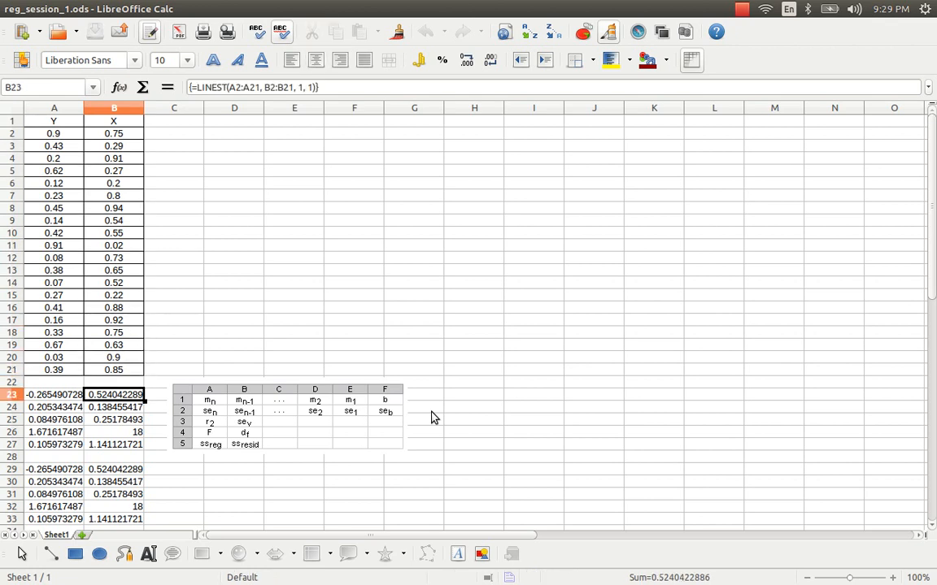
key("Left")
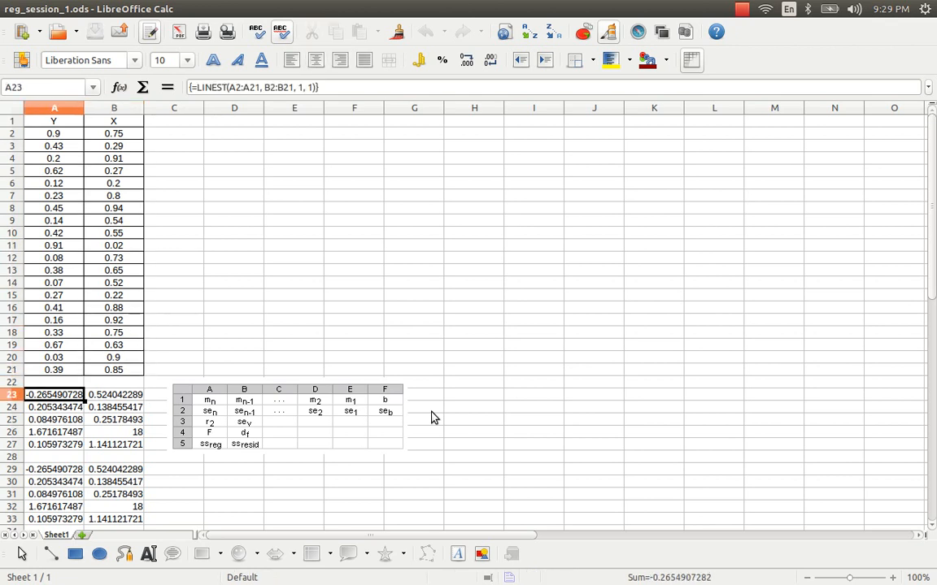
key("Up")
key("Up")
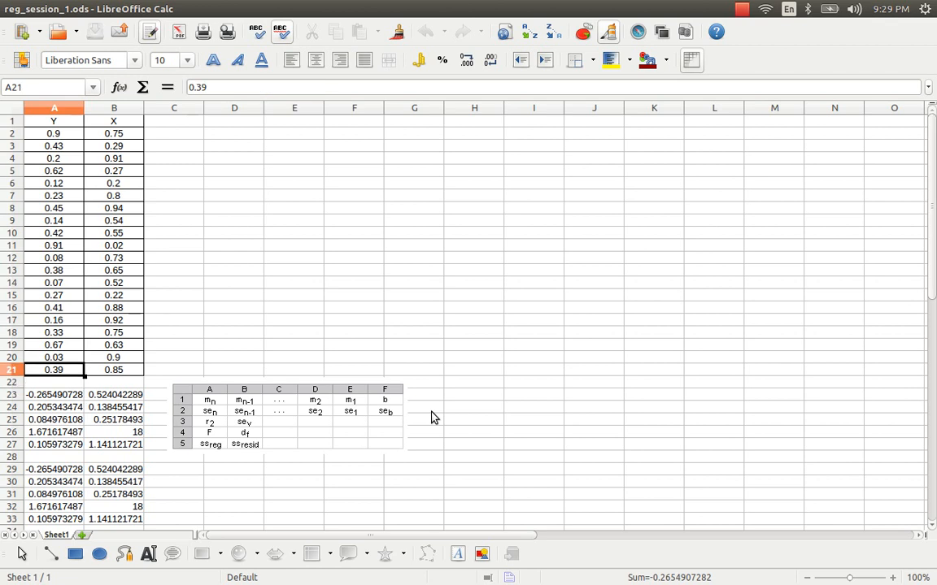
- Enter the header Fit values in C1, beside the X column
key("Right")
key("Right")
key("Up")
key("Up")
key("Up")
key("Up")
key("Up")
key("Up")
key("Up")
key("Up")
key("Up")
key("Up")
key("Up")
key("Up")
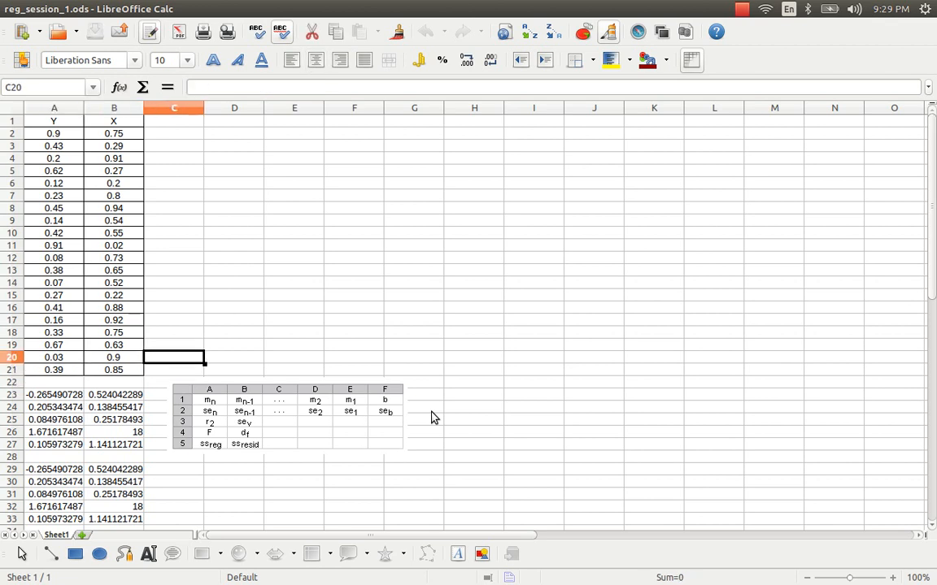
key("Up")
key("Up")
key("Up")
key("Up")
key("Up")
key("Up")
key("Up")
key("Up")
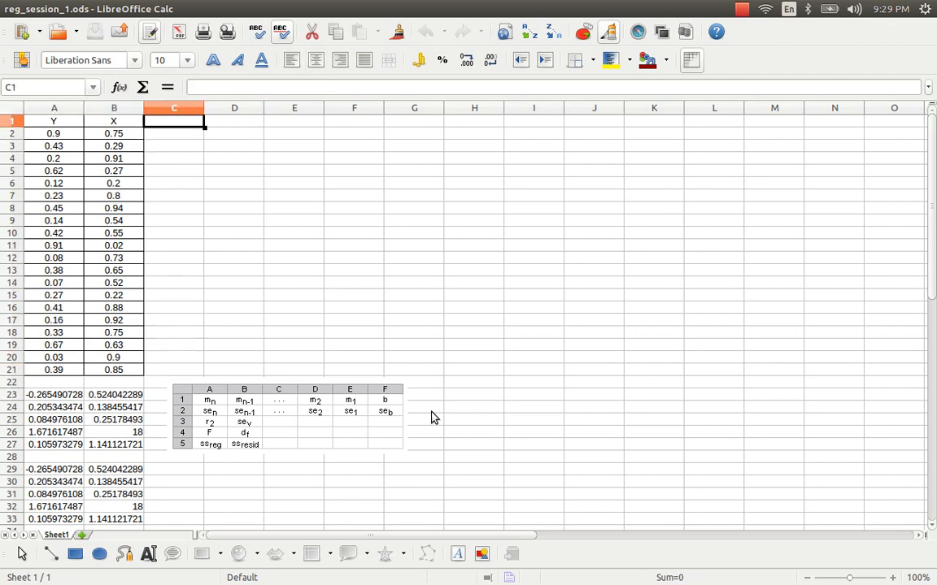
key("Right")
key("Left")
type("Fii")
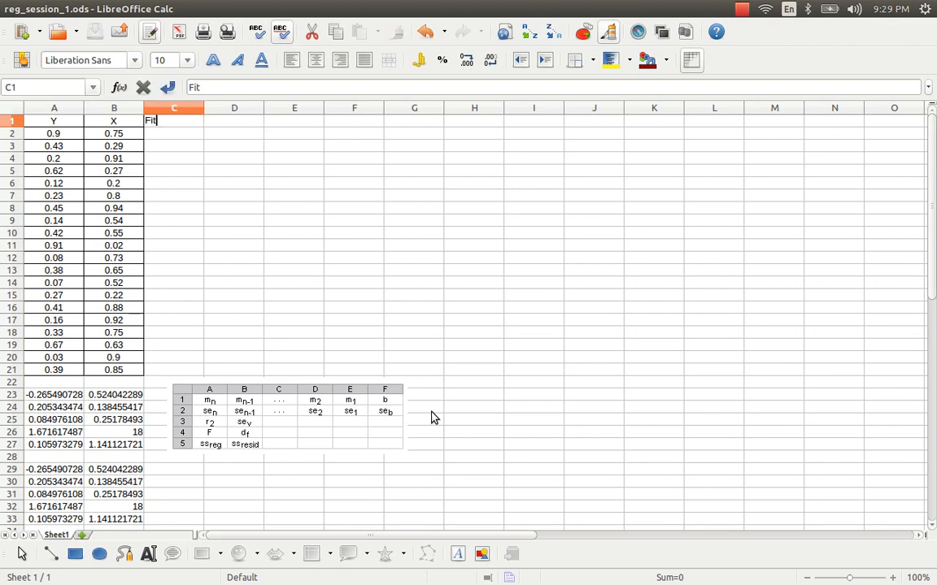
type(" values")
key("Return")
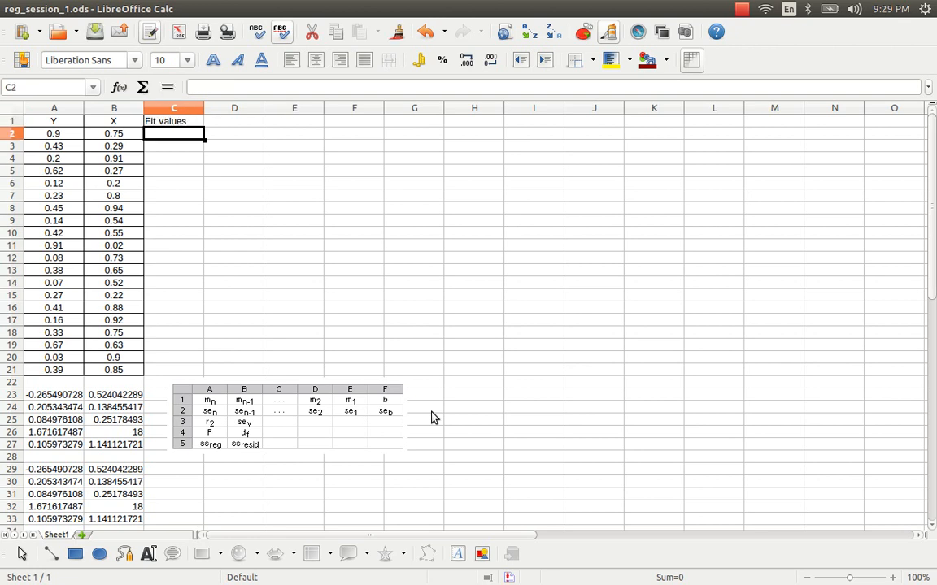
- Switch to gnome-paint, create a new drawing in a maximized window and enlarge its canvas to about 1150 × 708 pixels
key("alt+Tab")
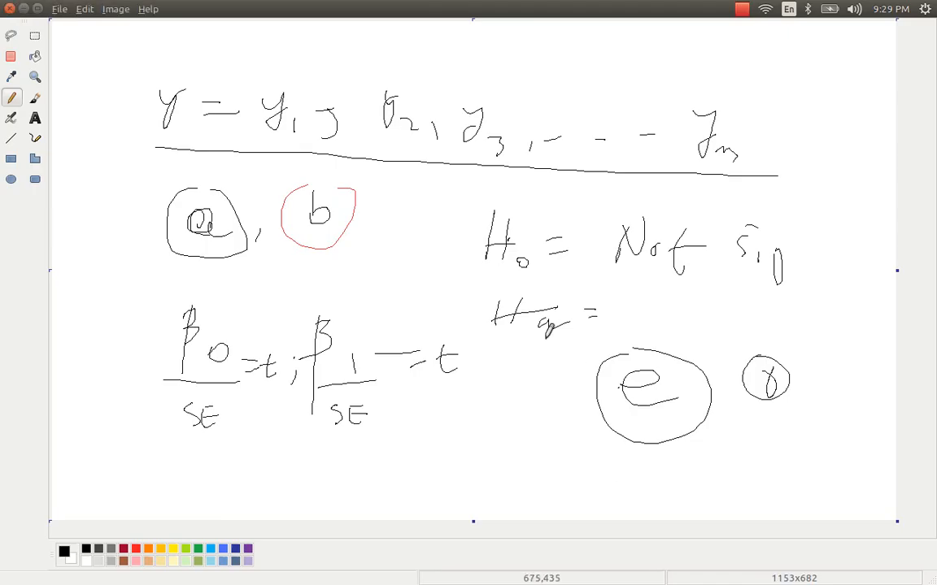
left_click(59, 9)
left_click(91, 36)
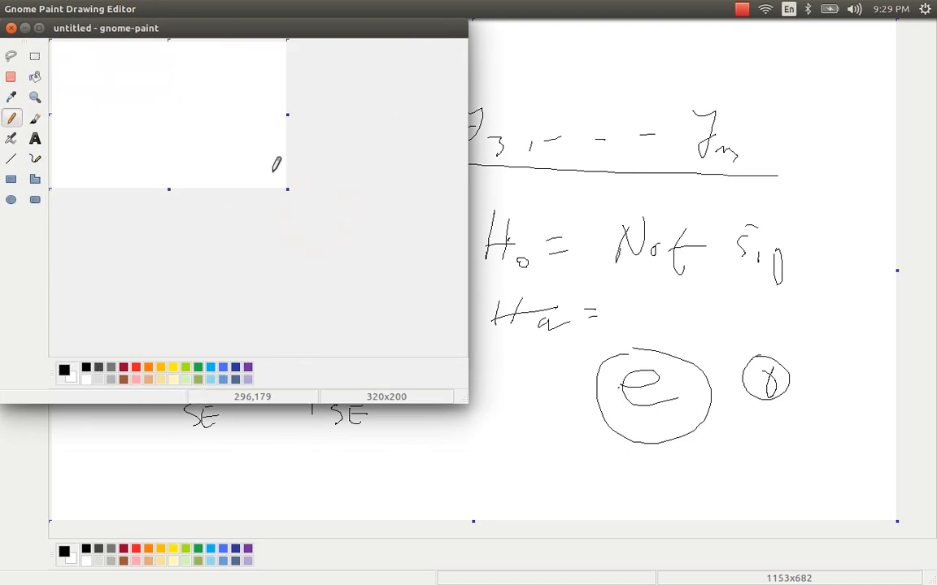
double_click(358, 29)
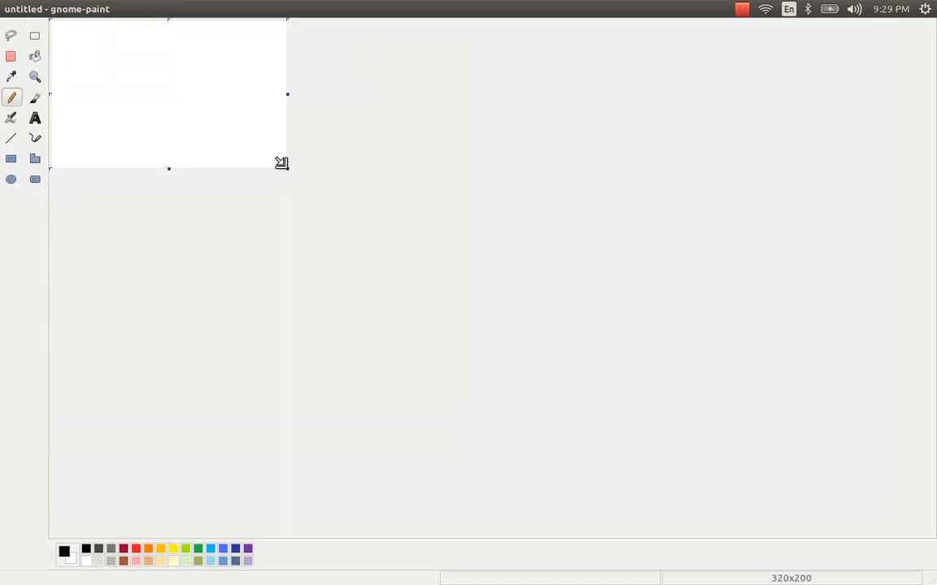
left_click_drag(281, 163, 893, 538)
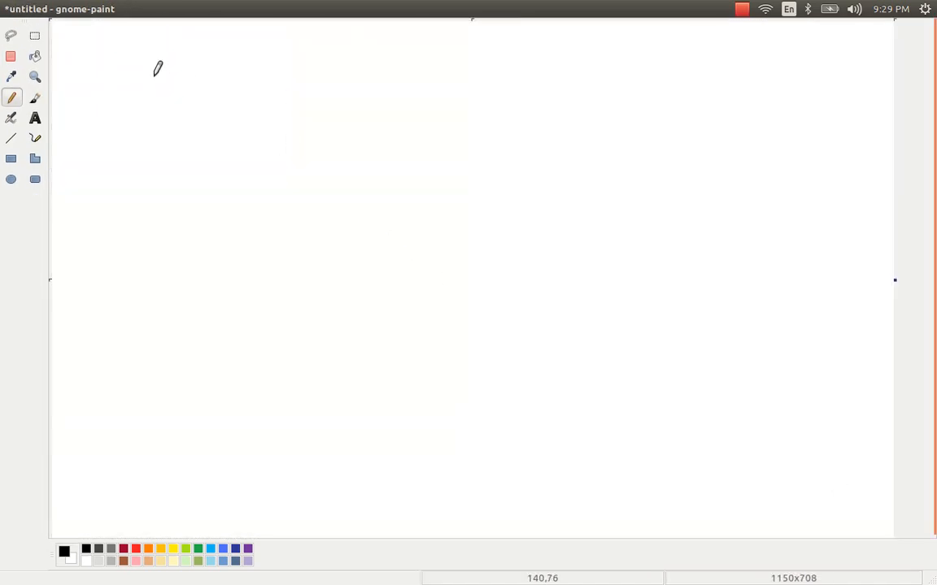
- Handwrite the regression equation ŷ = α + βx + ê at the top of the blank canvas
left_click_drag(172, 73, 187, 109)
left_click_drag(172, 70, 248, 95)
mouse_move(236, 104)
left_mouse_down()
mouse_move(298, 92)
mouse_move(311, 104)
left_mouse_up()
mouse_move(321, 96)
left_mouse_down()
mouse_move(363, 93)
mouse_move(355, 115)
left_mouse_up()
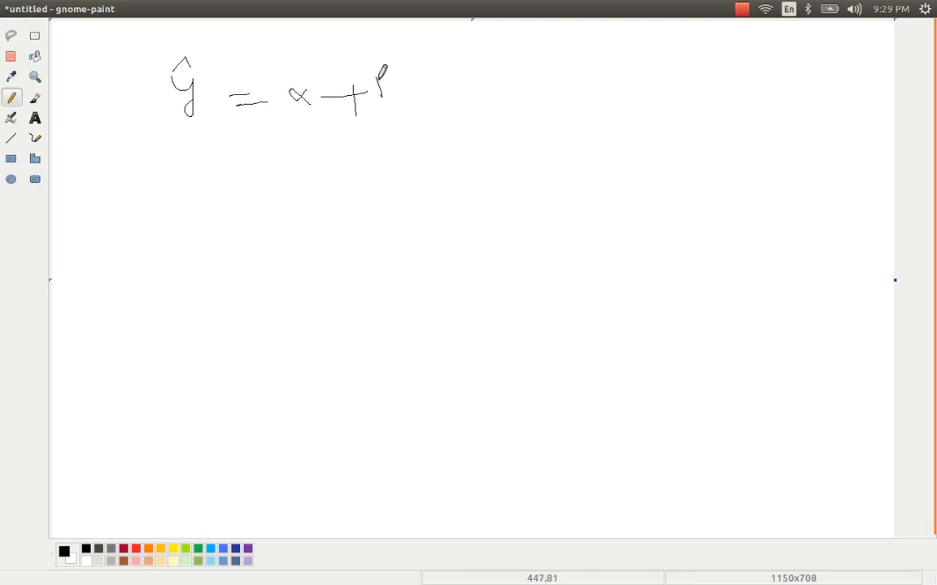
left_click_drag(378, 78, 387, 124)
left_click(406, 95)
mouse_move(398, 79)
left_mouse_down()
mouse_move(408, 96)
mouse_move(444, 103)
mouse_move(465, 91)
mouse_move(509, 91)
left_mouse_up()
mouse_move(489, 82)
left_mouse_down()
mouse_move(492, 106)
mouse_move(536, 82)
mouse_move(526, 65)
mouse_move(528, 102)
mouse_move(540, 100)
left_mouse_up()
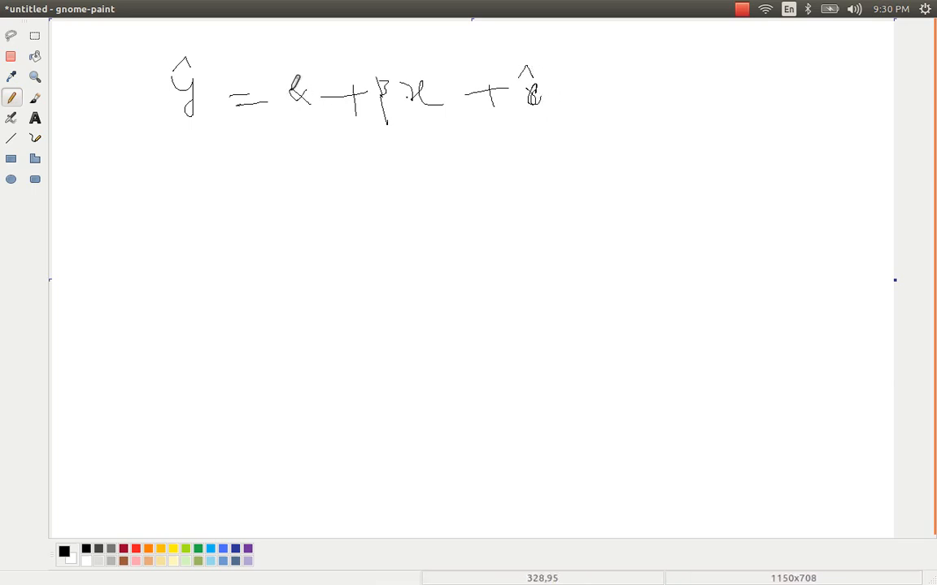
- Rewrite the coefficients in the first equation as β̂₀ and β̂₁ with hats and subscripts, and circle ŷ
mouse_move(291, 90)
left_mouse_down()
mouse_move(326, 118)
mouse_move(312, 112)
mouse_move(303, 137)
left_mouse_up()
left_click_drag(396, 107, 397, 112)
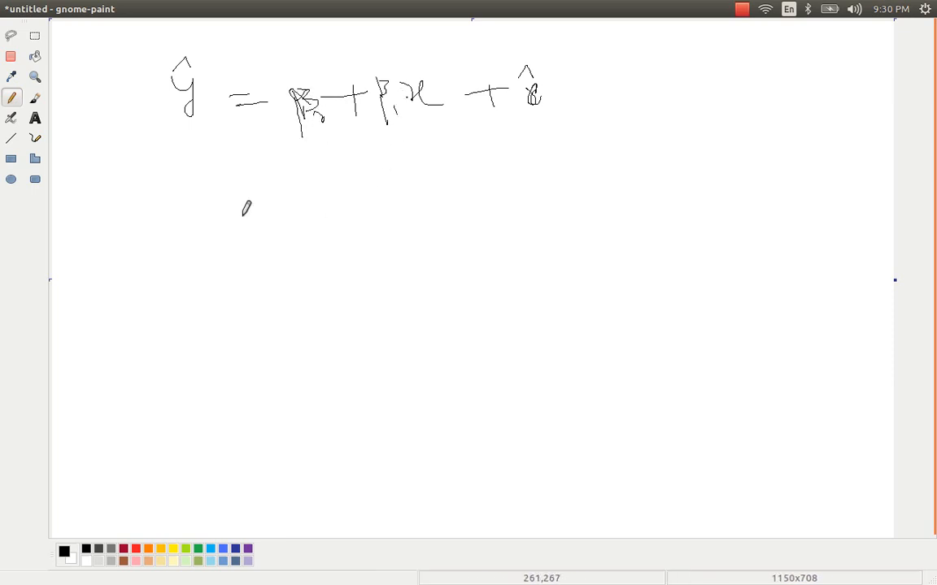
mouse_move(290, 77)
left_mouse_down()
mouse_move(295, 69)
mouse_move(301, 78)
left_mouse_up()
mouse_move(372, 68)
left_mouse_down()
mouse_move(376, 61)
mouse_move(383, 75)
left_mouse_up()
mouse_move(191, 55)
left_mouse_down()
mouse_move(148, 118)
mouse_move(156, 48)
left_mouse_up()
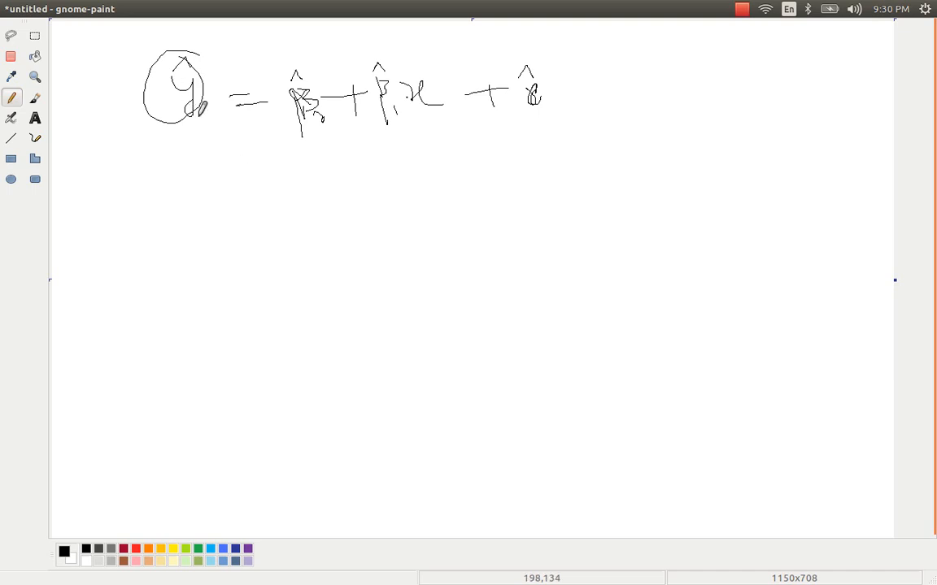
- Handwrite y − β̂₀ − β̂₁x = ê beneath the first equation
mouse_move(190, 179)
left_mouse_down()
mouse_move(200, 186)
mouse_move(195, 219)
mouse_move(266, 197)
mouse_move(267, 240)
left_mouse_up()
mouse_move(269, 188)
left_mouse_down()
mouse_move(304, 221)
mouse_move(380, 199)
mouse_move(401, 228)
left_mouse_up()
left_click_drag(393, 190, 436, 225)
left_click_drag(432, 185, 458, 198)
left_click_drag(389, 177, 400, 174)
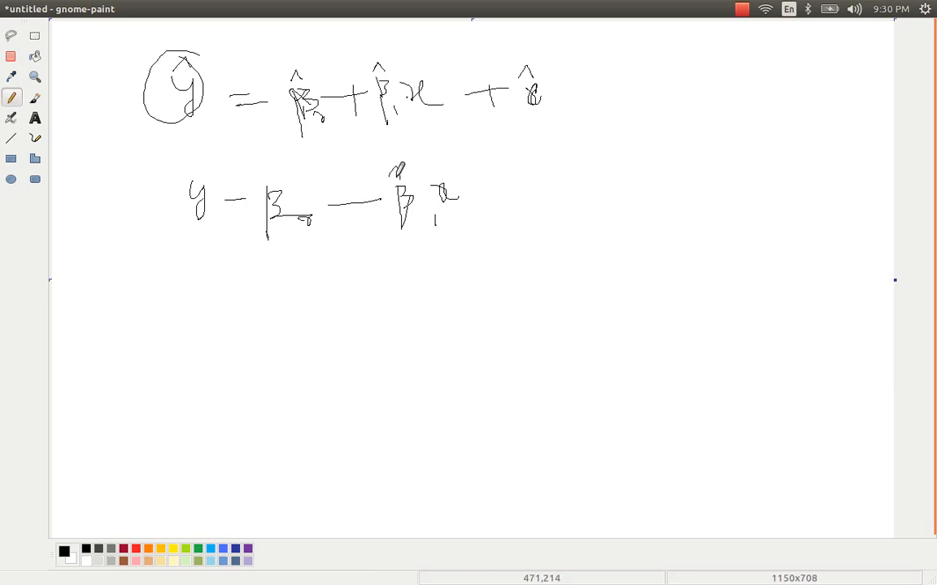
left_click_drag(271, 172, 290, 174)
left_click_drag(496, 193, 522, 192)
left_click_drag(505, 206, 532, 205)
mouse_move(593, 200)
left_mouse_down()
mouse_move(604, 206)
mouse_move(606, 171)
left_mouse_up()
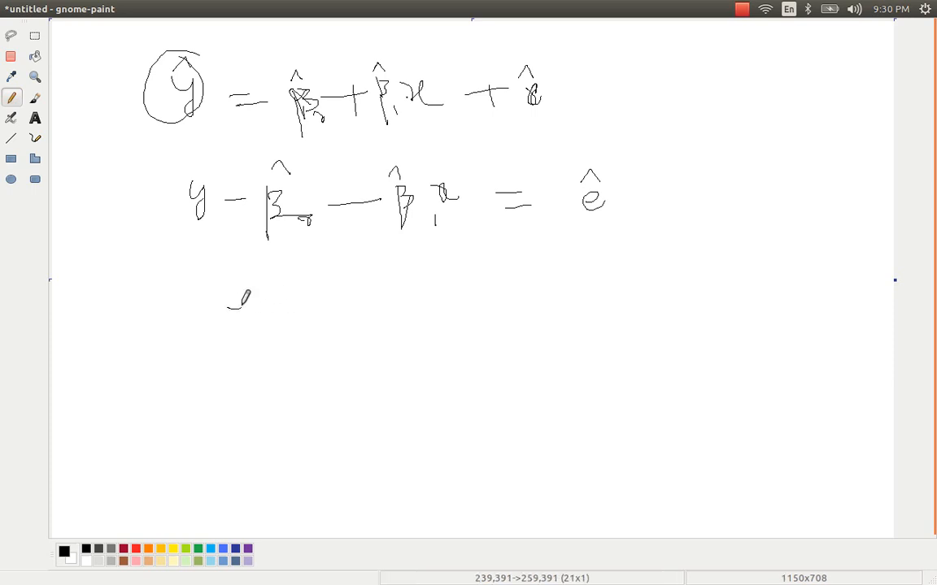
- Handwrite ê = y − (β̂₀ + β̂₁x) as the third line and circle its ê
mouse_move(228, 301)
left_mouse_down()
mouse_move(251, 320)
mouse_move(244, 272)
mouse_move(252, 288)
mouse_move(296, 307)
left_mouse_up()
mouse_move(282, 318)
left_mouse_down()
mouse_move(361, 299)
mouse_move(349, 331)
mouse_move(404, 304)
mouse_move(417, 375)
left_mouse_up()
mouse_move(457, 309)
left_mouse_down()
mouse_move(457, 328)
mouse_move(465, 305)
mouse_move(457, 327)
mouse_move(537, 316)
mouse_move(527, 325)
mouse_move(562, 360)
left_mouse_up()
mouse_move(555, 305)
left_mouse_down()
mouse_move(580, 304)
mouse_move(564, 331)
mouse_move(591, 336)
mouse_move(613, 319)
mouse_move(602, 321)
mouse_move(643, 313)
mouse_move(618, 343)
mouse_move(576, 299)
left_mouse_up()
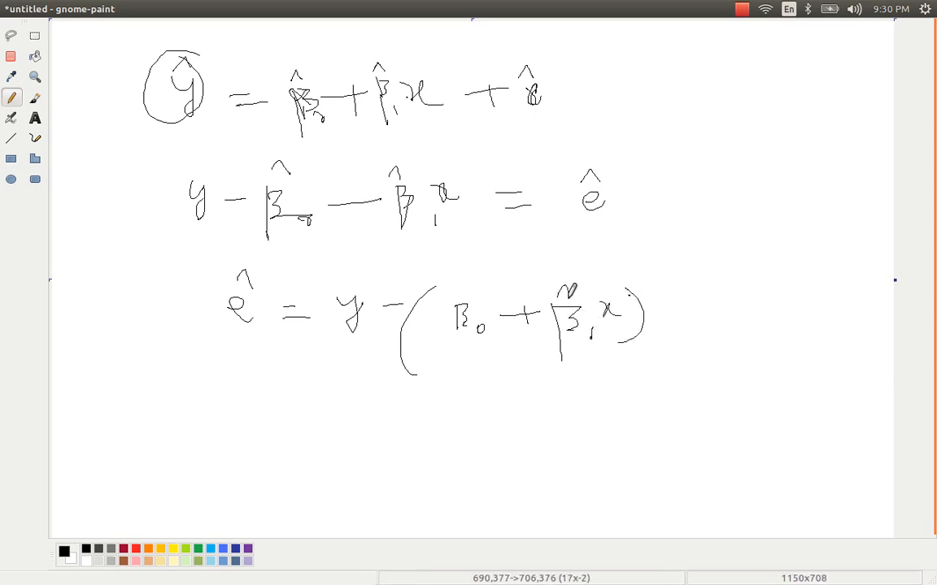
left_click_drag(460, 298, 481, 297)
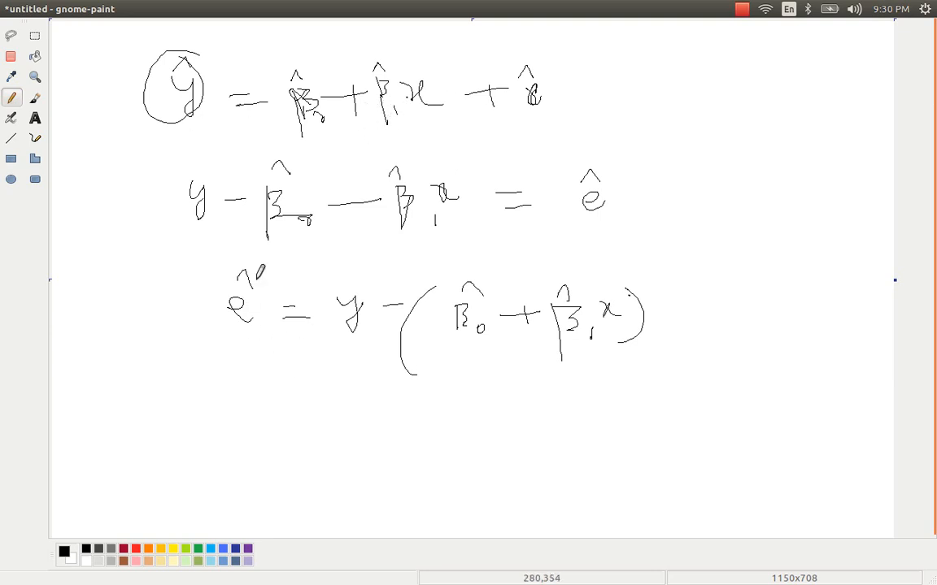
mouse_move(236, 261)
left_mouse_down()
mouse_move(211, 302)
mouse_move(244, 264)
left_mouse_up()
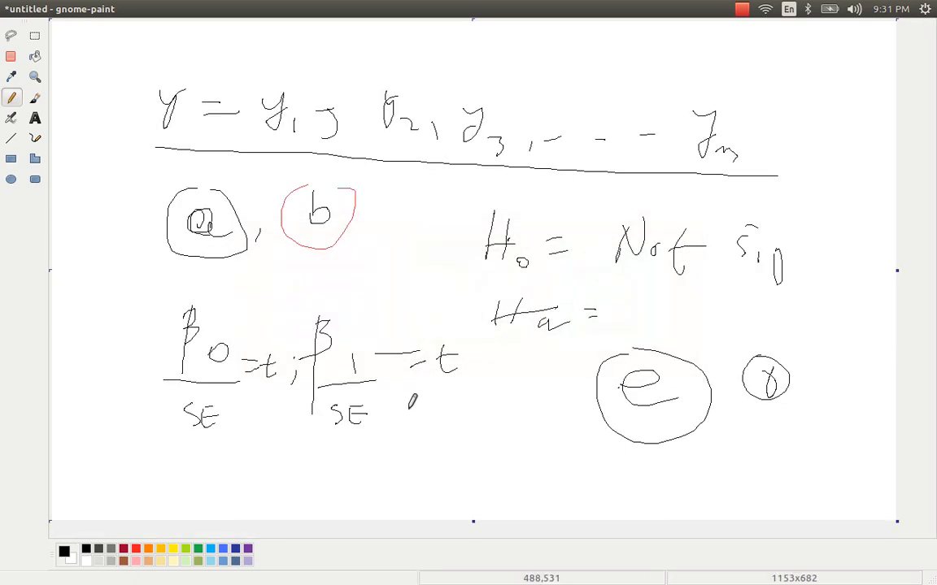
- Review the handwritten residual equation against the spreadsheet, ending back in LibreOffice Calc
key("alt+Tab")
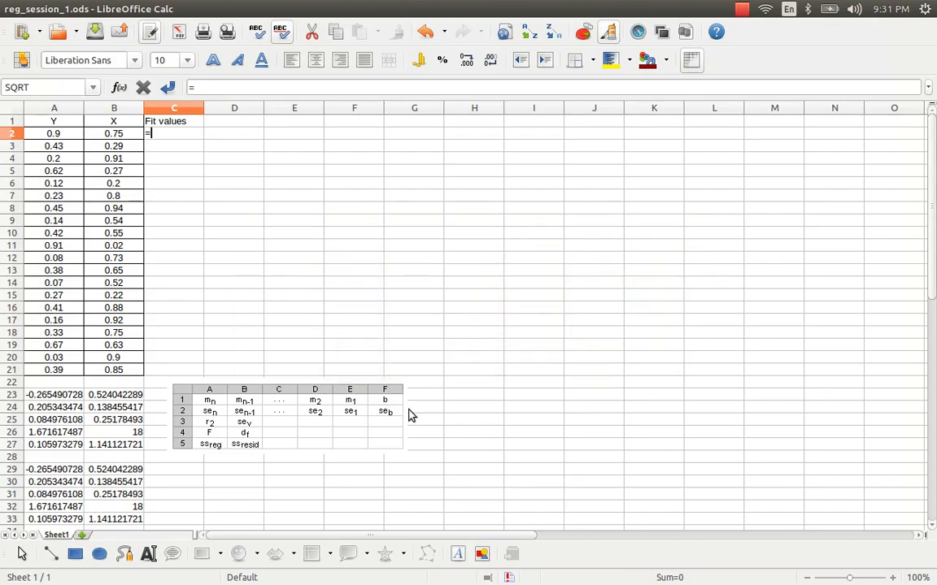
key("alt+Tab")
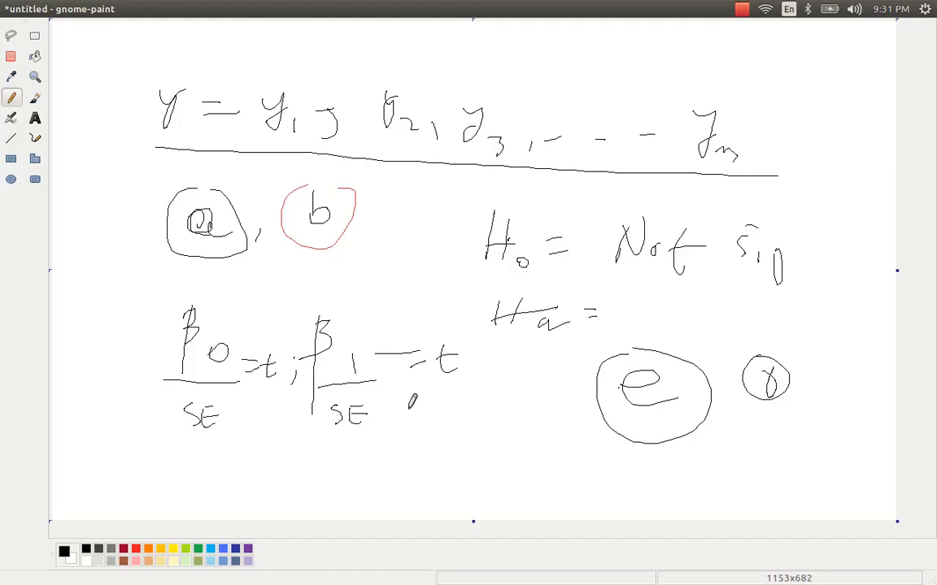
key("alt+Tab")
key("alt+Tab")
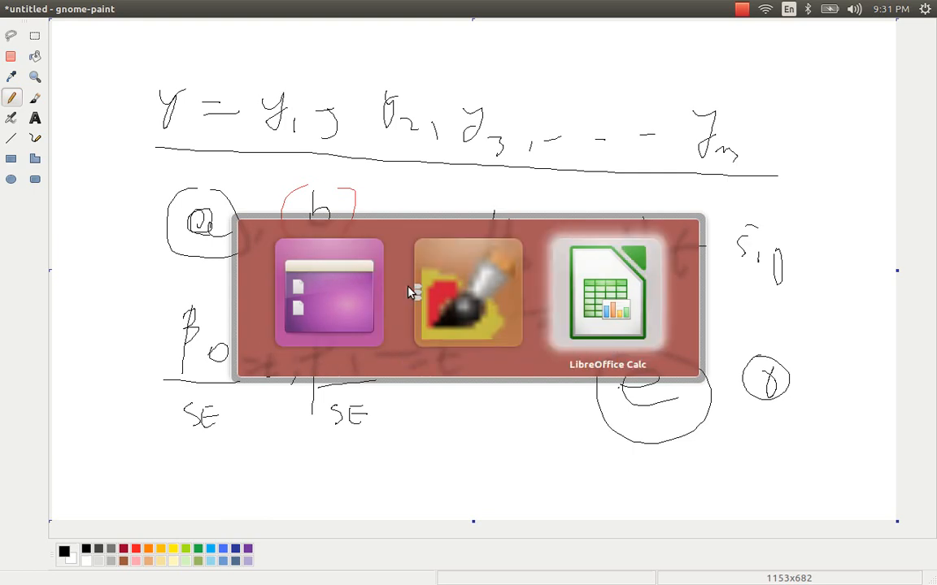
key("alt+Tab")
key("alt+Tab")
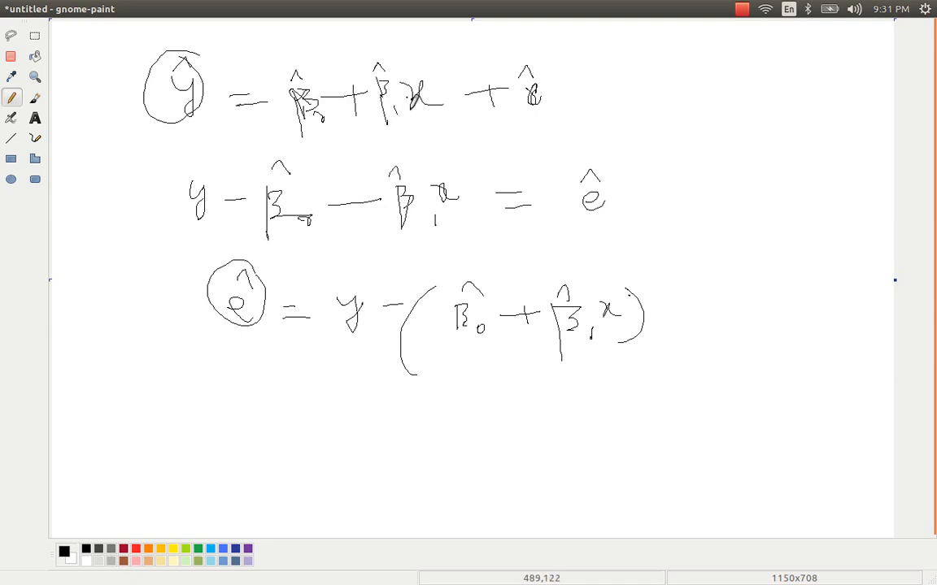
key("alt+Tab")
key("alt+Tab")
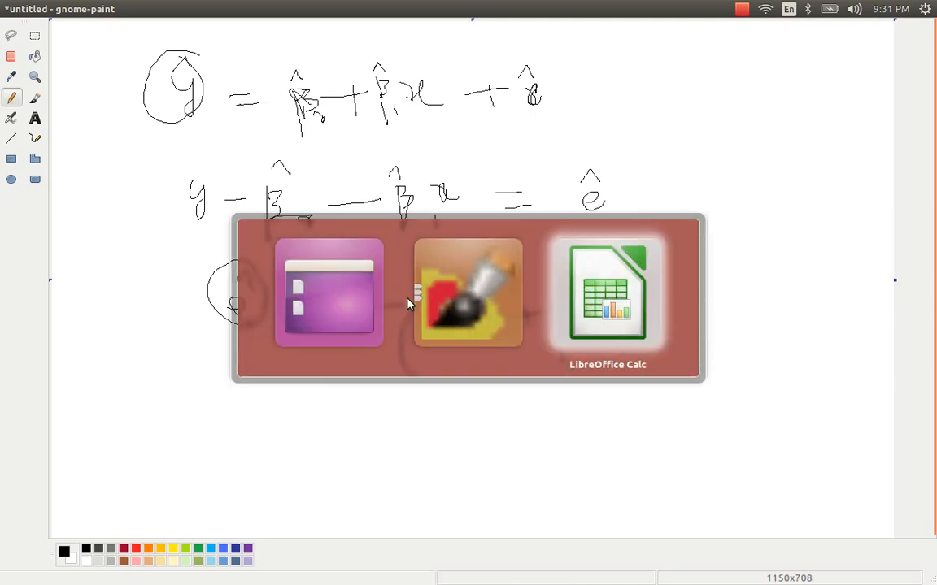
type("=")
key("Left")
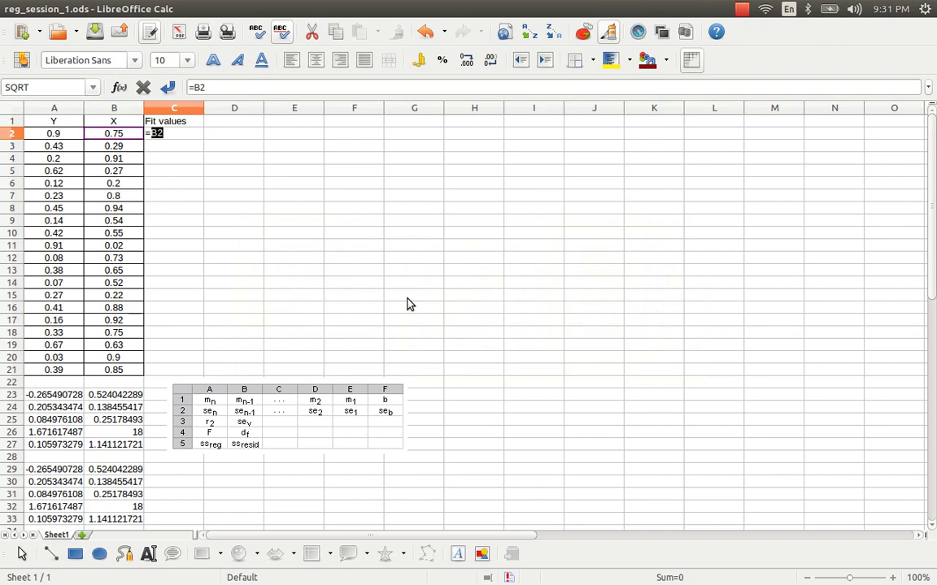
key("ctrl+Down")
key("ctrl+Down")
key("ctrl+Up")
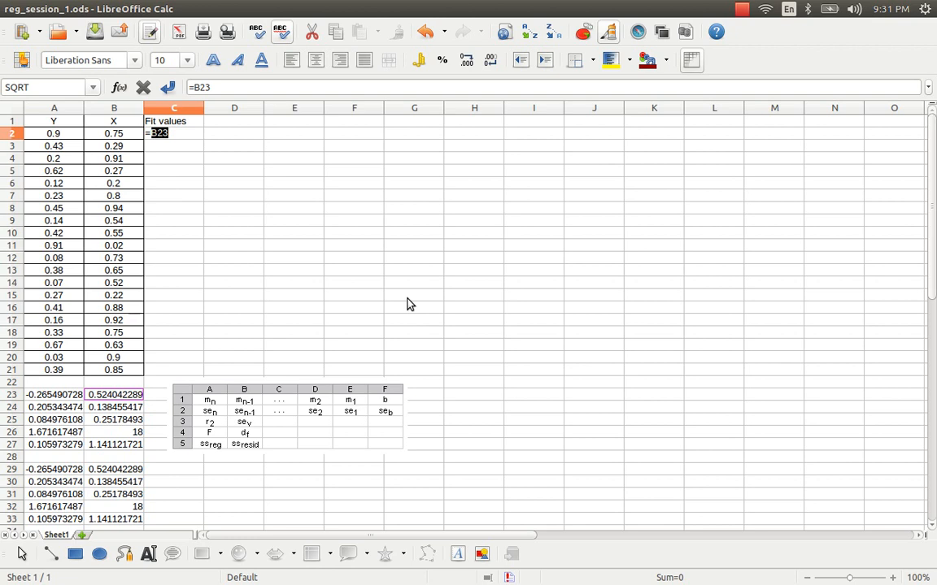
key("Escape")
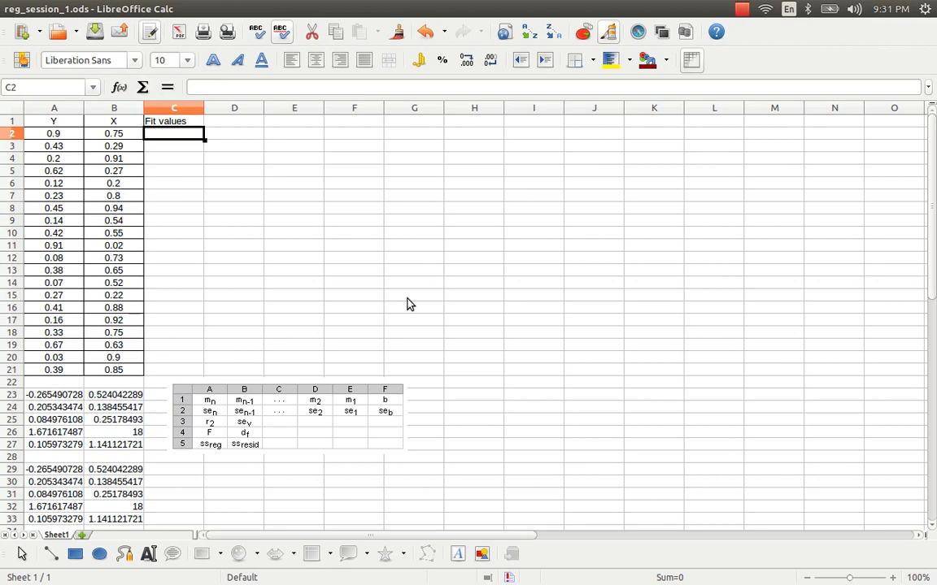
- Enter the formula =A2-(B23+A23*B2) in cell C2 under the Fit values heading
type("=")
key("Left")
key("Left")
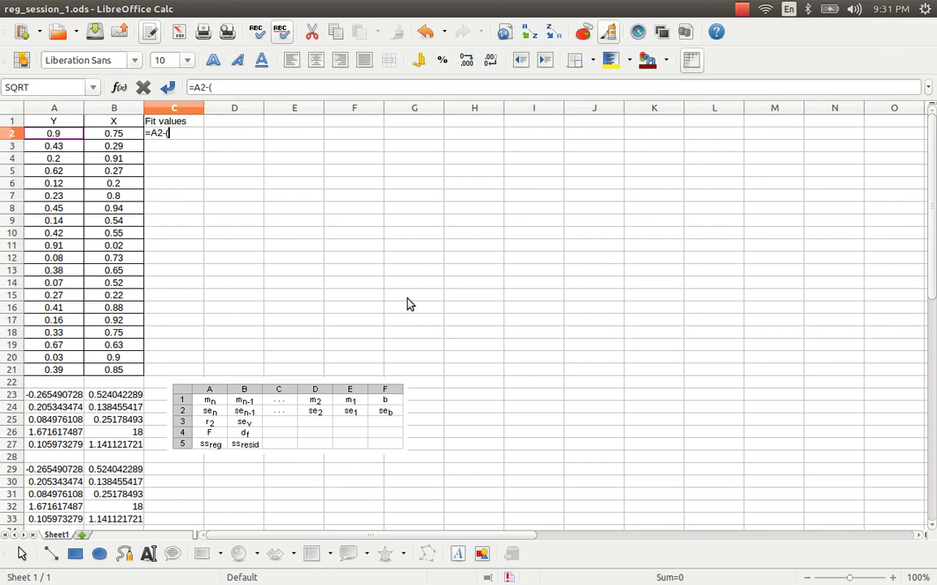
type("-(")
key("Left")
key("Left")
key("ctrl+Down")
key("Right")
key("Down")
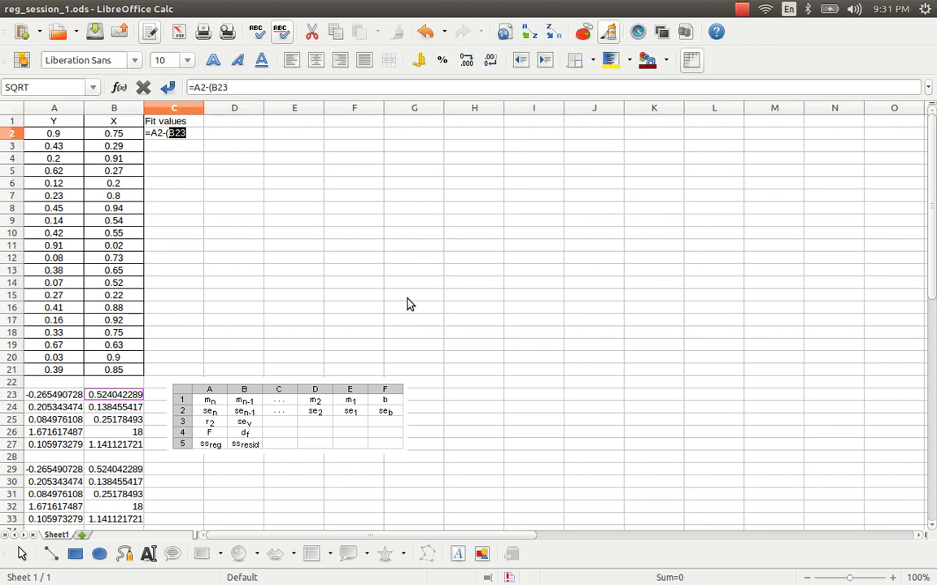
type("*")
key("Left")
key("ctrl+Down")
key("ctrl+Up")
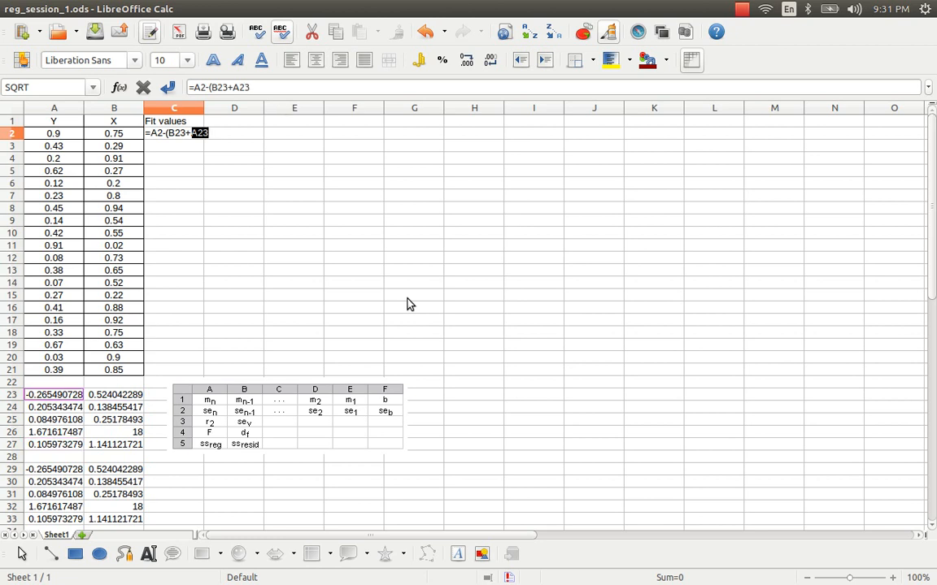
type("*")
key("Left")
key("Right")
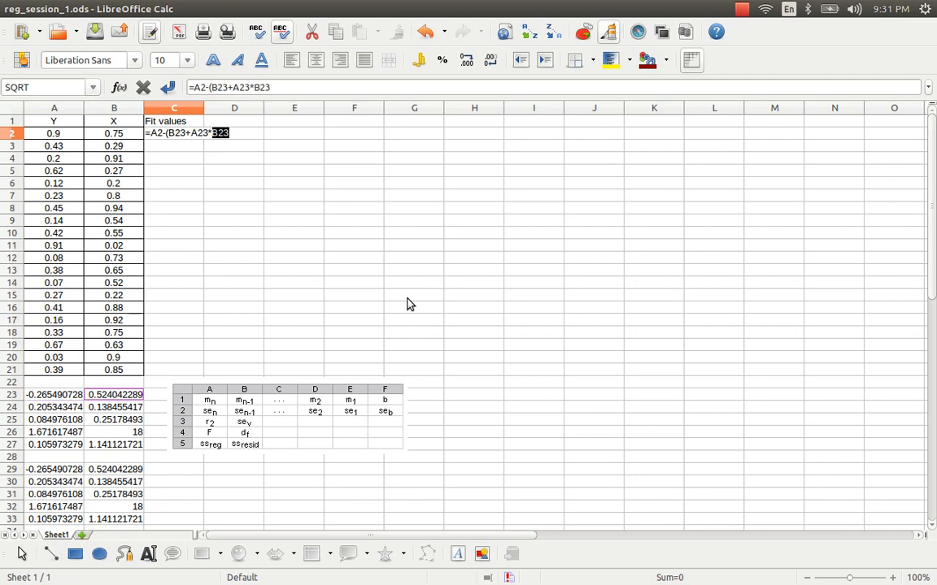
key("ctrl+Up")
key("ctrl+Up")
key("Down")
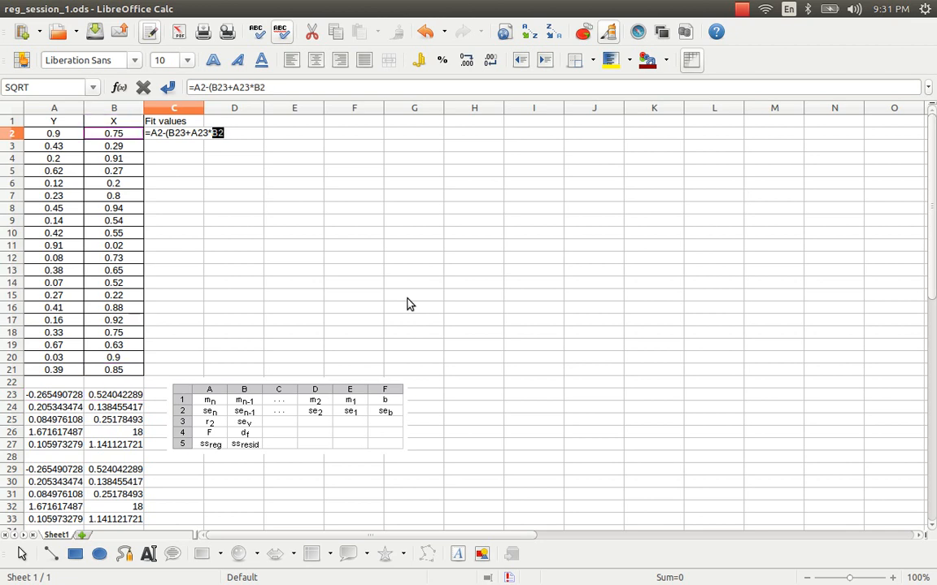
type(")")
key("Return")
key("Up")
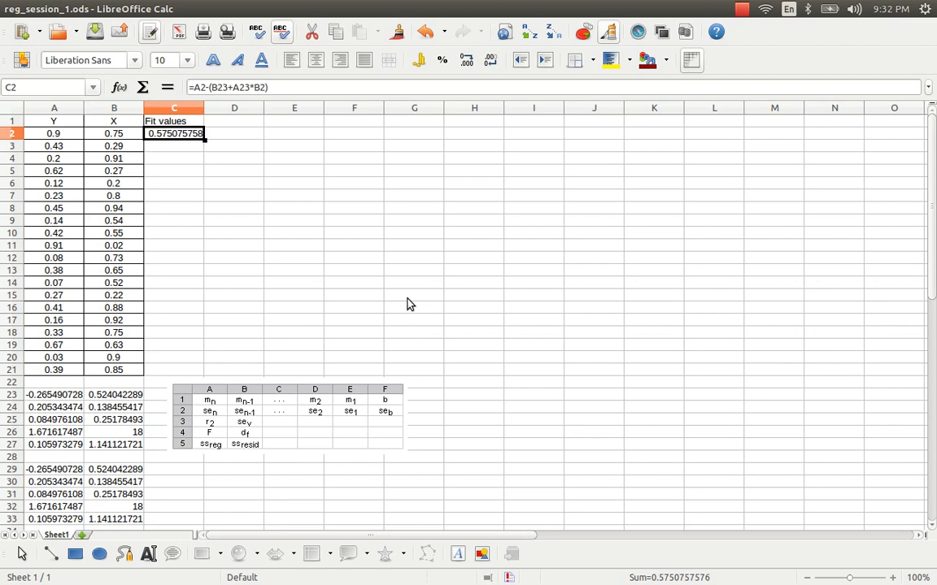
- Copy the formula in C2 down the Fit values column to C21, overwriting the existing data
key("Left")
key("ctrl+Down")
key("Right")
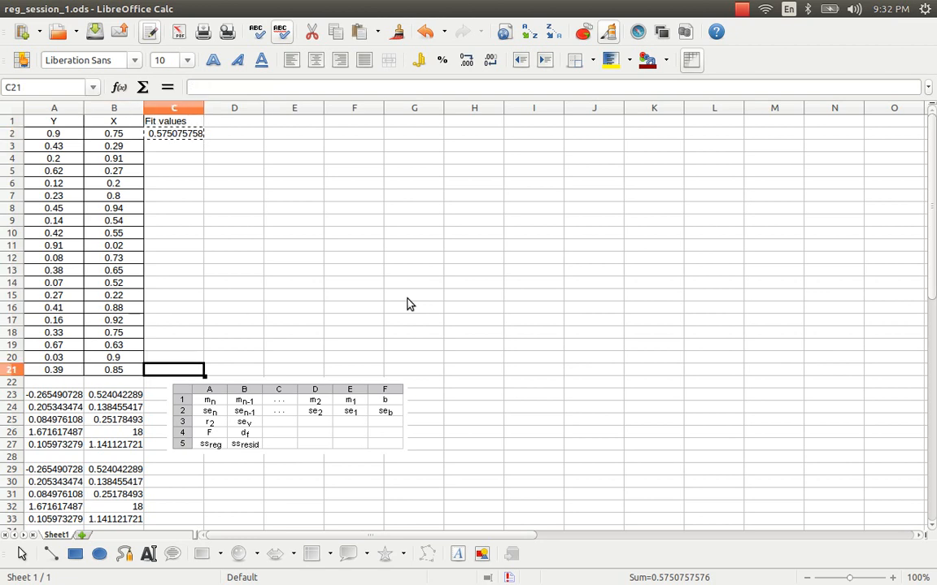
key("ctrl+shift+Up")
key("ctrl+v")
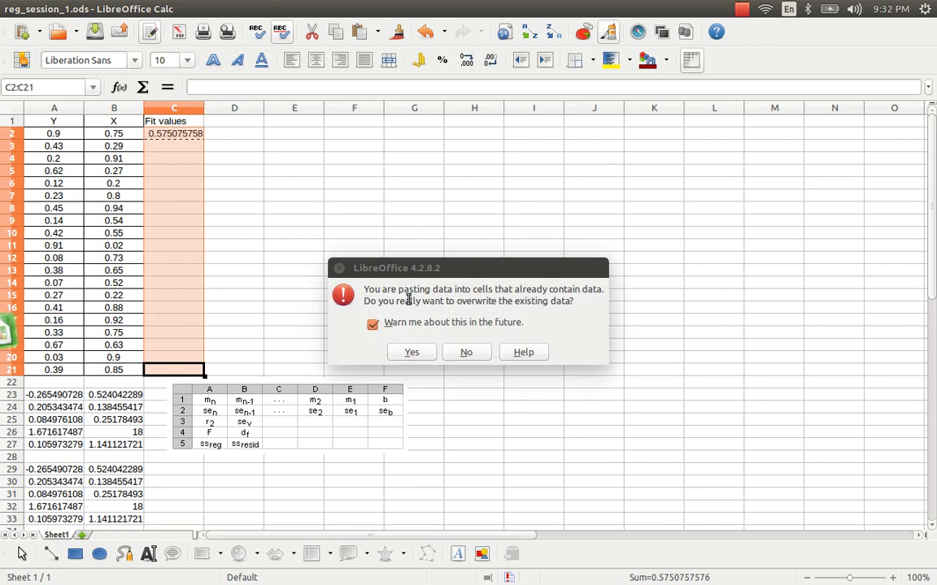
key("Return")
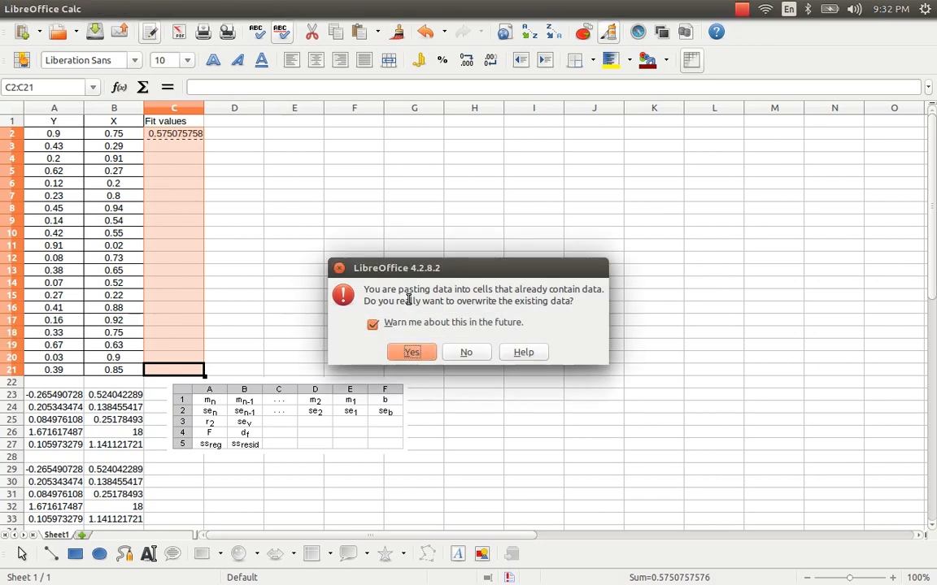
key("Escape")
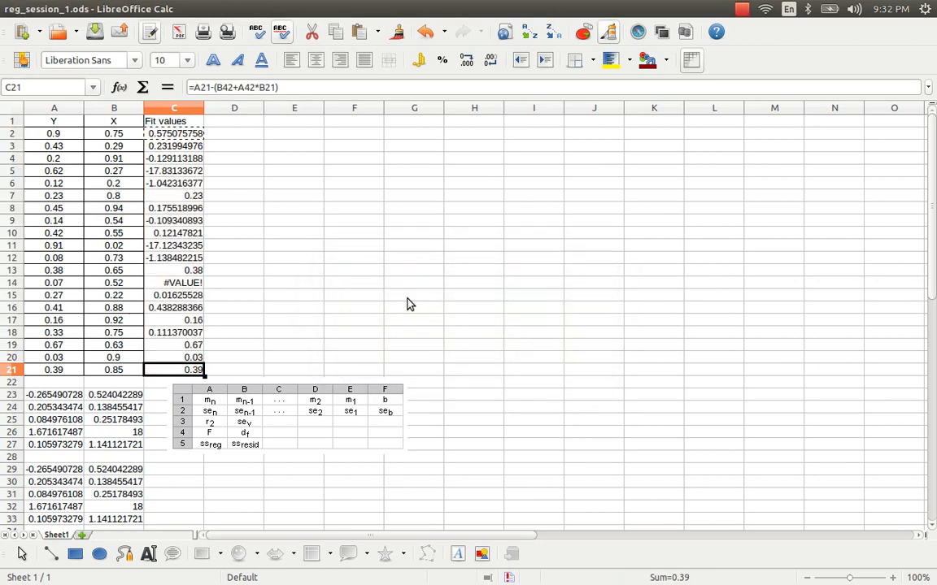
- Check the copied Fit values formulas in C2:C21 against the handwritten equations in gnome-paint
key("Up")
key("ctrl+Up")
key("ctrl+Down")
key("alt+Tab")
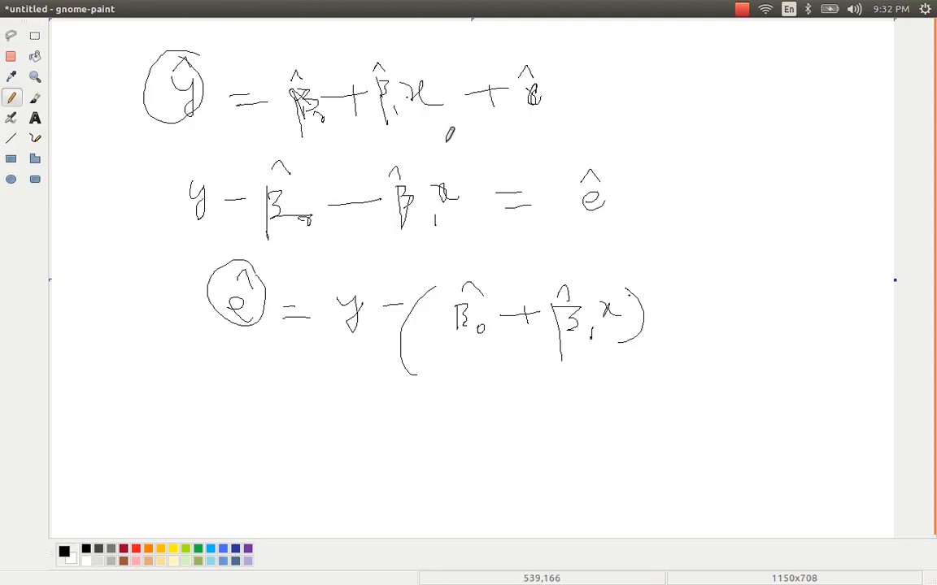
key("alt+Tab")
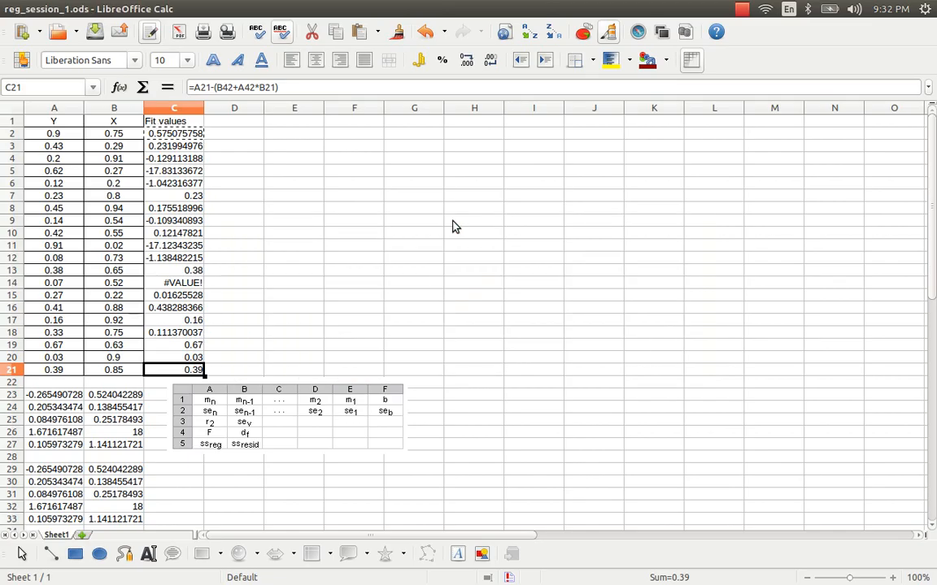
key("ctrl+shift+Up")
key("shift+Down")
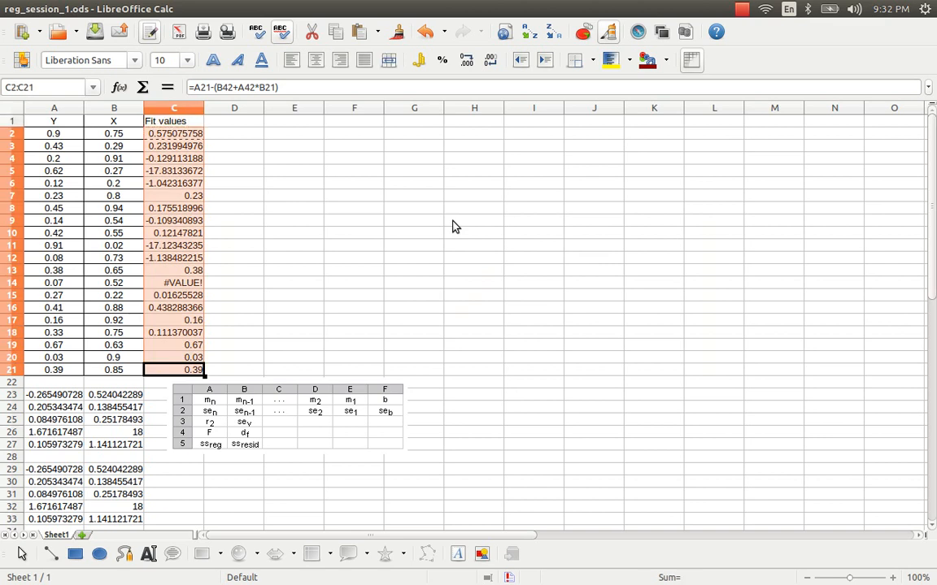
- In gnome-paint, circle ê and underline β̂₀ + β̂₁x in the first handwritten equation, then return to LibreOffice Calc
key("alt+Tab")
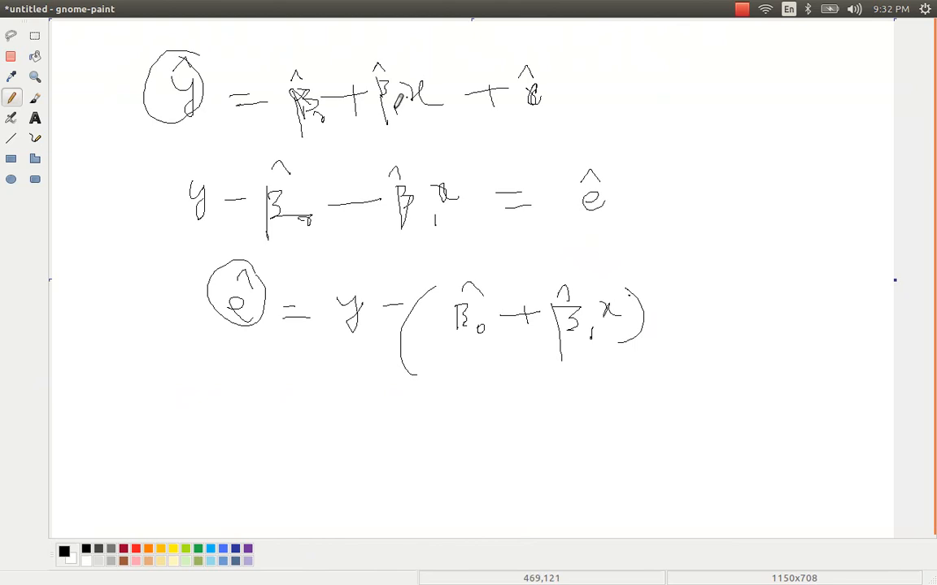
mouse_move(555, 53)
left_mouse_down()
mouse_move(500, 89)
mouse_move(557, 57)
left_mouse_up()
left_click_drag(285, 142, 433, 126)
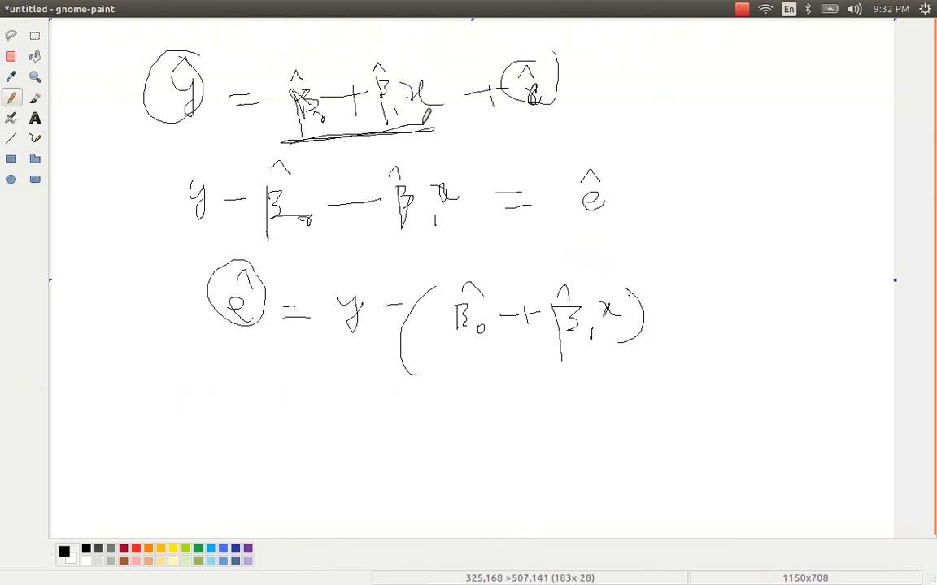
left_click_drag(530, 93, 544, 93)
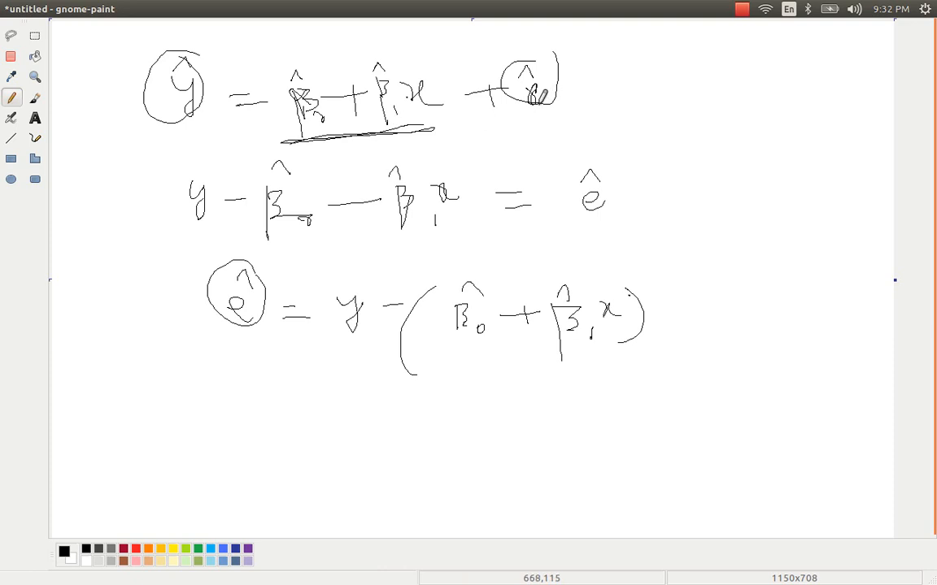
key("ctrl+z")
left_click_drag(335, 98, 327, 112)
key("alt+Tab")
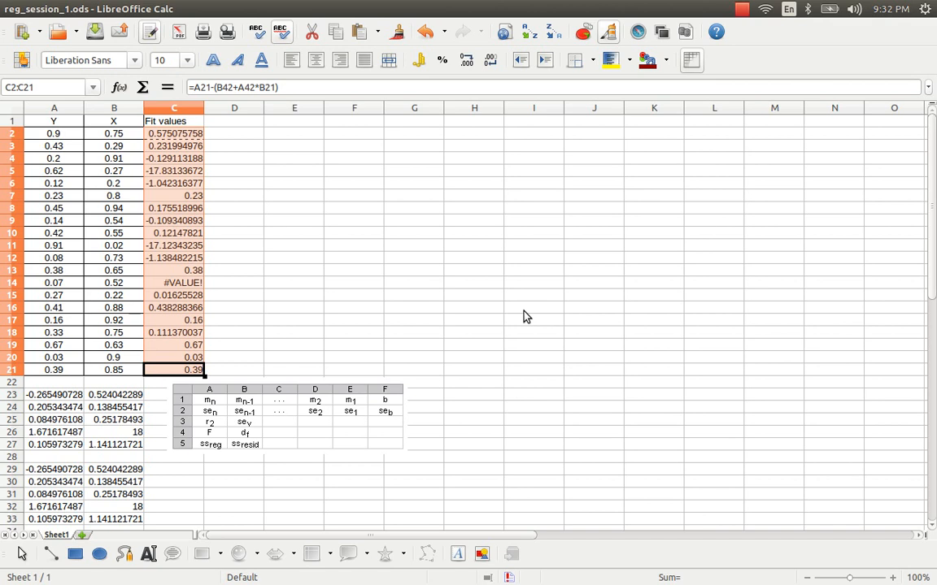
- Replace the formula in cell C2 with =B23+(A23*B2) to compute the first fit value
key("Up")
key("ctrl+Up")
key("Down")
key("ctrl+shift+Down")
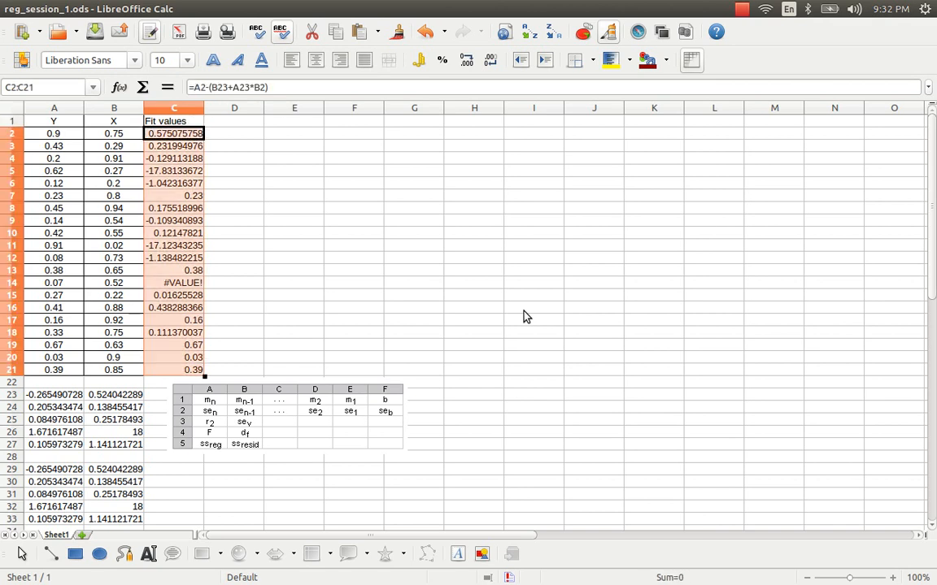
type("=")
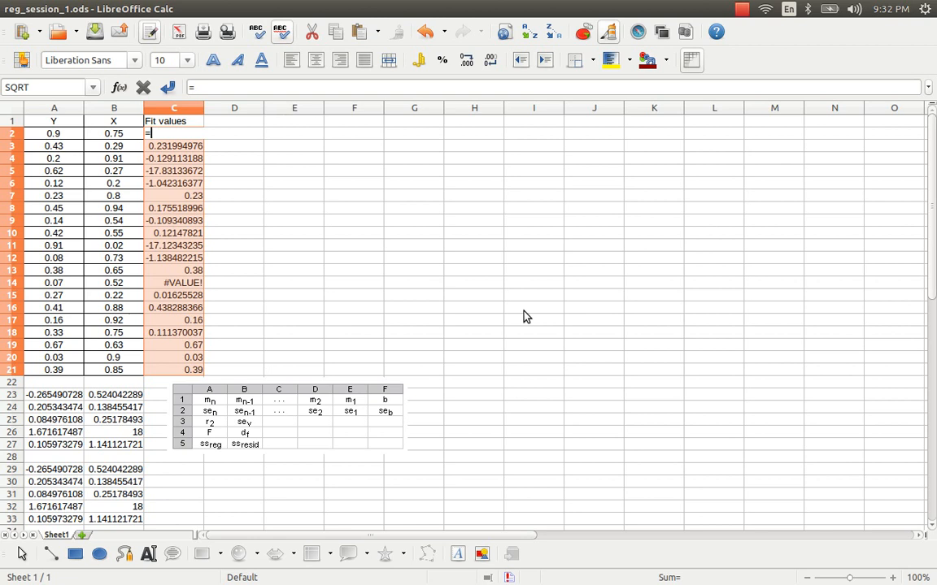
key("Left")
key("ctrl+Down")
key("ctrl+Down")
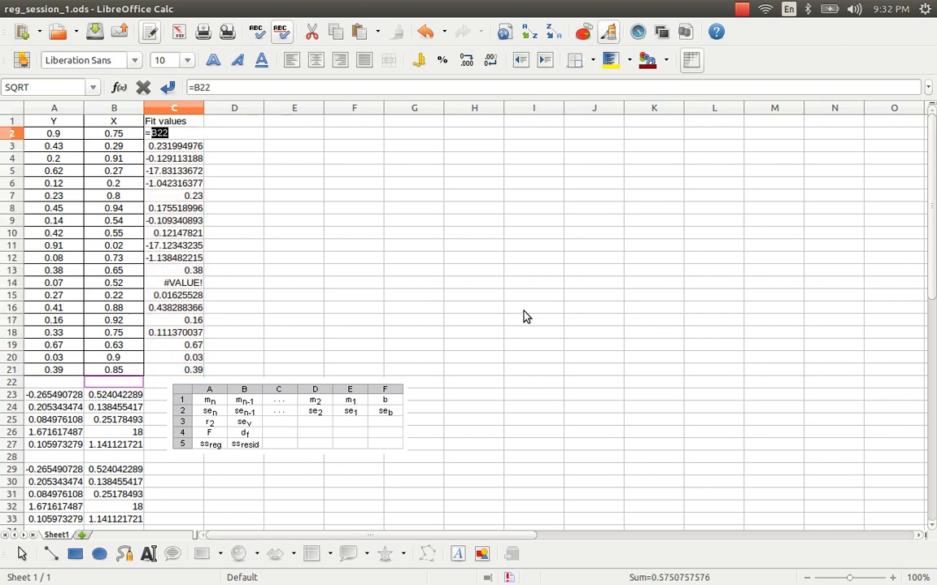
type("+")
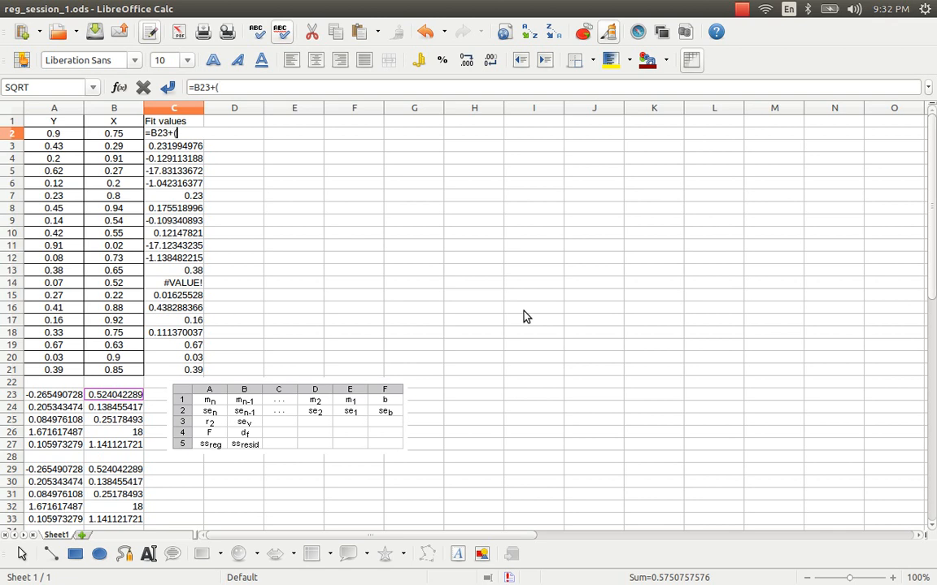
type("(")
key("Left")
type("*")
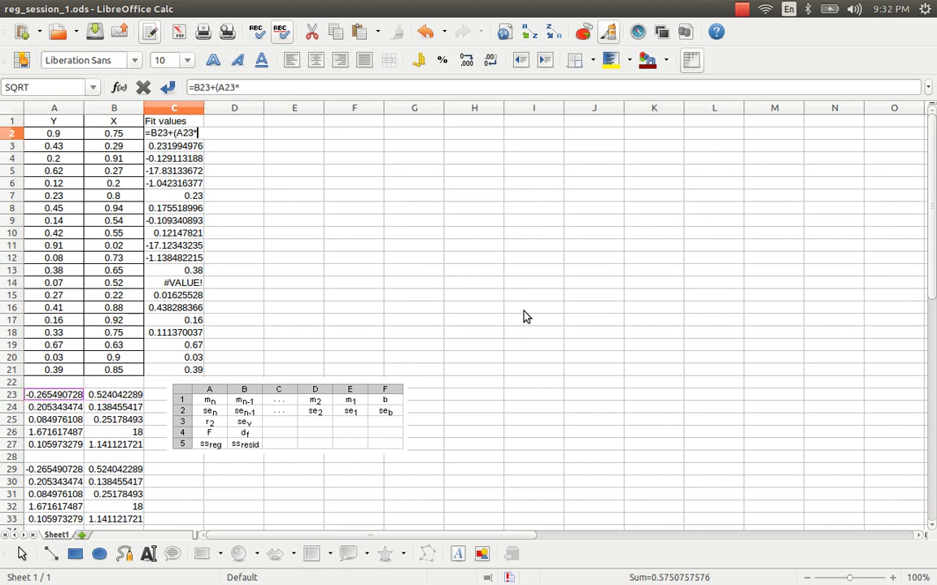
key("Right")
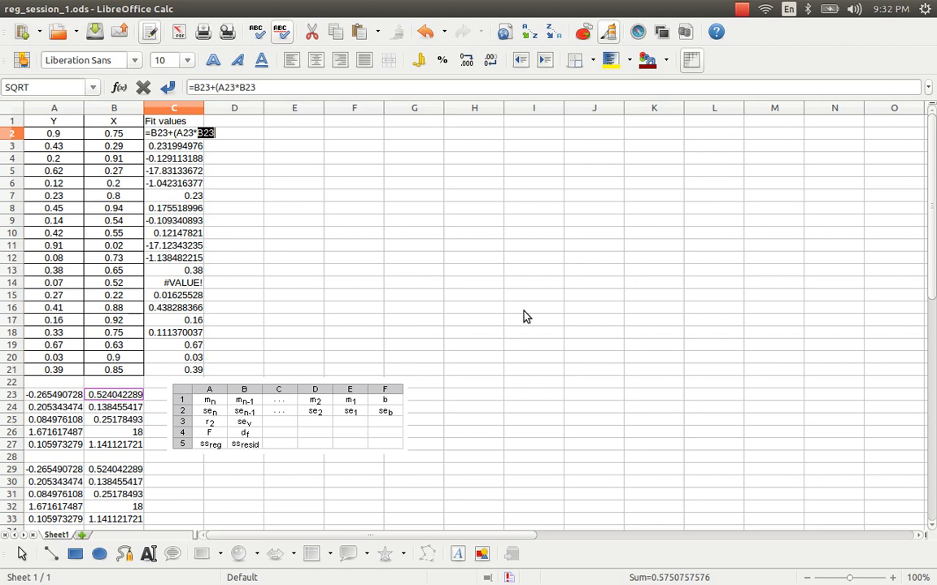
key("ctrl+Up")
key("ctrl+Up")
key("Down")
type(")")
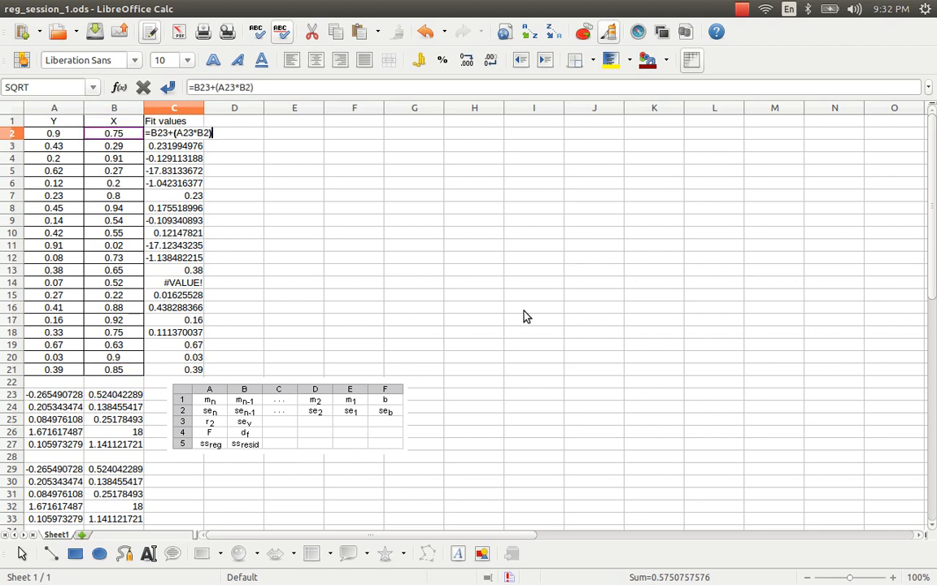
key("Return")
key("Up")
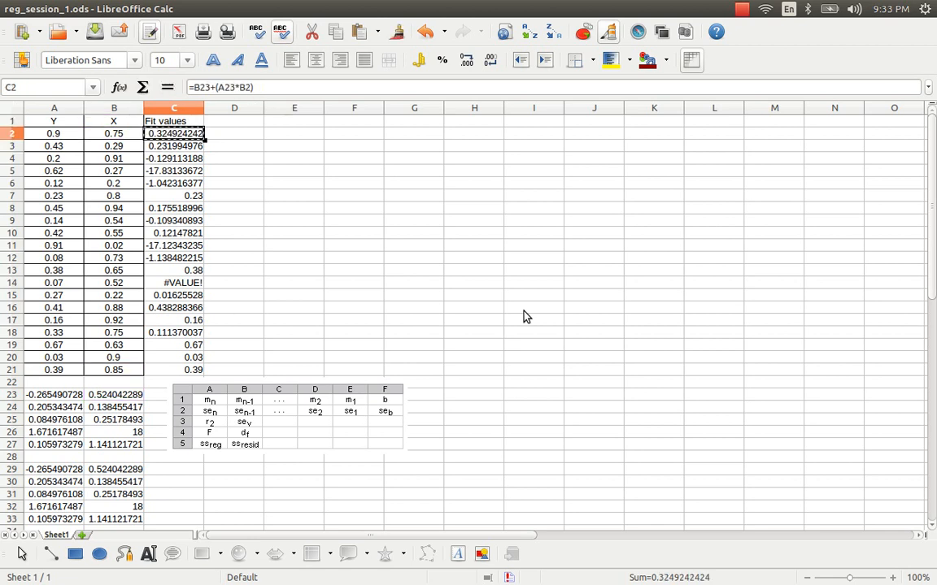
- Copy the new C2 formula over the whole range C2:C21, overwriting the existing data
key("ctrl+c")
key("Left")
key("ctrl+Down")
key("Right")
key("ctrl+shift+Up")
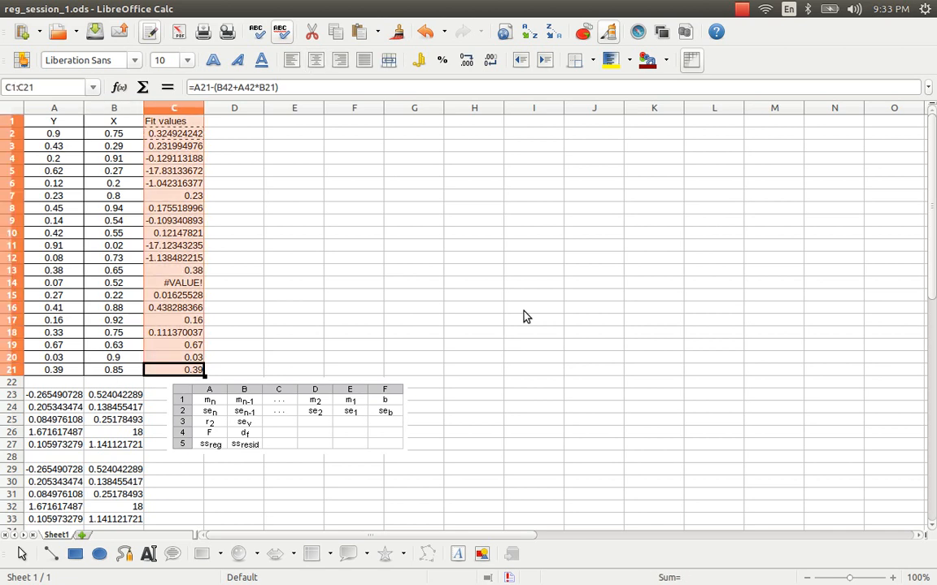
key("shift+Down")
key("ctrl+v")
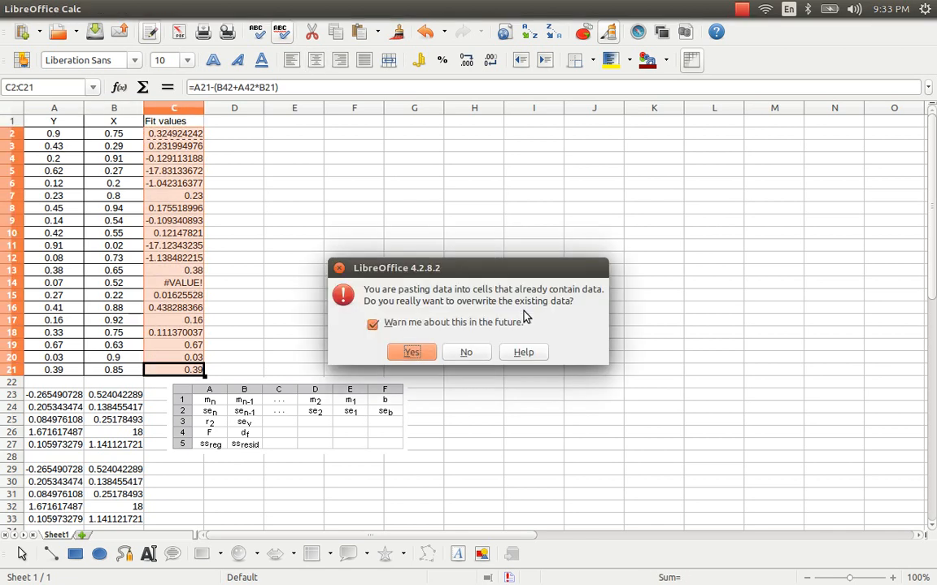
key("Return")
- Compare the Y value in A2 with the corresponding fit value in C2
key("Left")
key("Left")
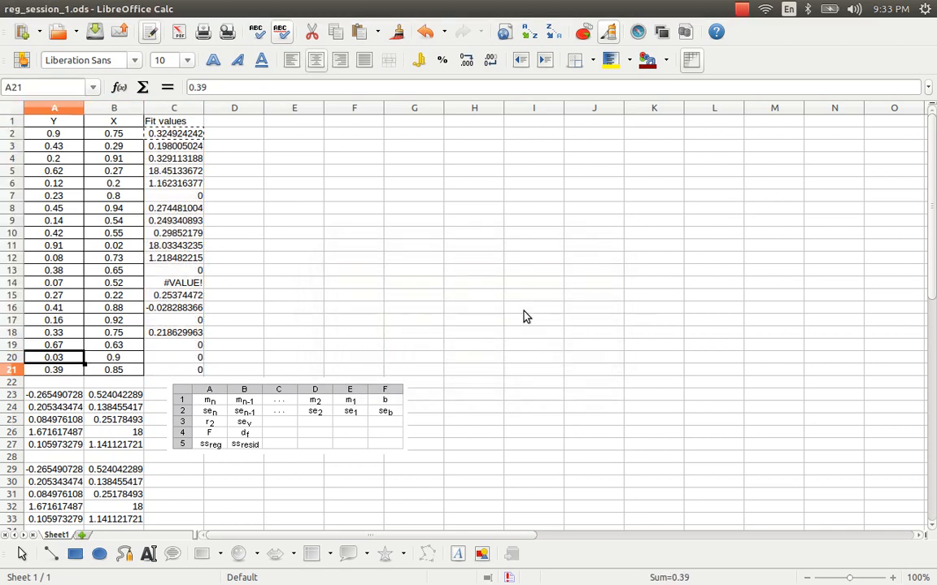
key("ctrl+Up")
key("Down")
key("Right")
key("Right")
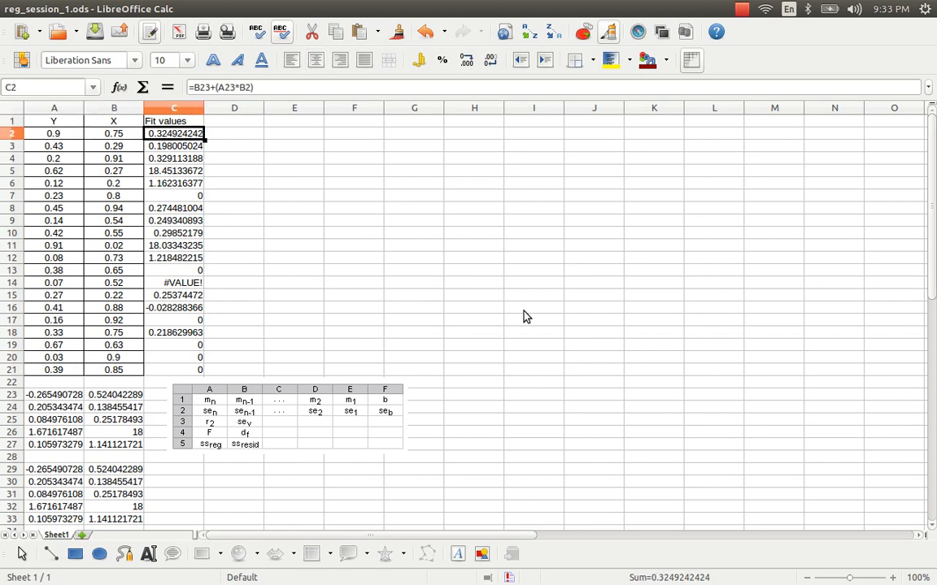
key("Left")
key("Left")
key("Right")
key("Right")
key("Left")
key("Left")
key("Right")
key("Right")
key("Left")
key("Left")
- In gnome-paint, sketch a pair of axes with a jagged black data curve below the third equation
key("alt+Tab")
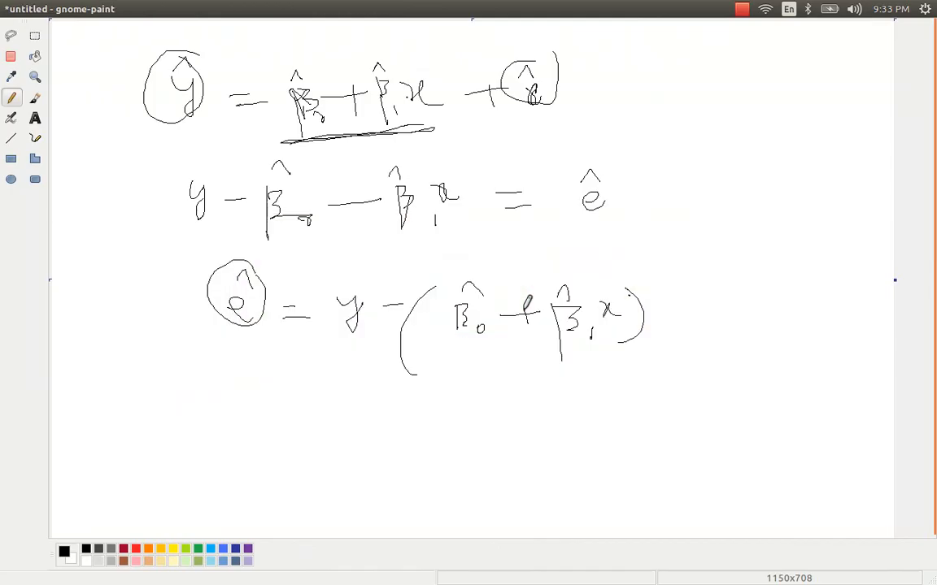
scroll(366, 427, "down", 1)
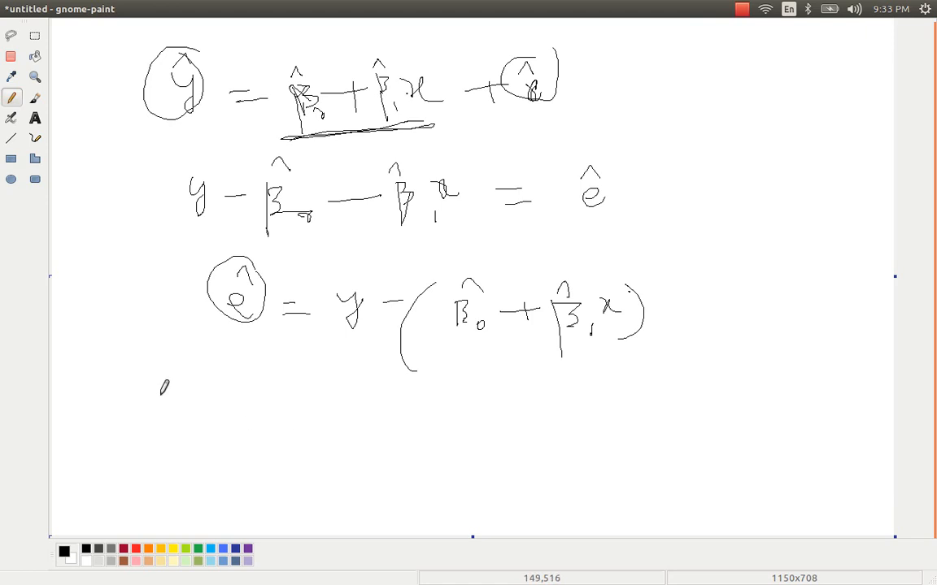
mouse_move(148, 370)
left_mouse_down()
mouse_move(146, 500)
mouse_move(351, 494)
mouse_move(375, 504)
left_mouse_up()
mouse_move(166, 484)
left_mouse_down()
mouse_move(171, 437)
mouse_move(329, 398)
mouse_move(363, 422)
left_mouse_up()
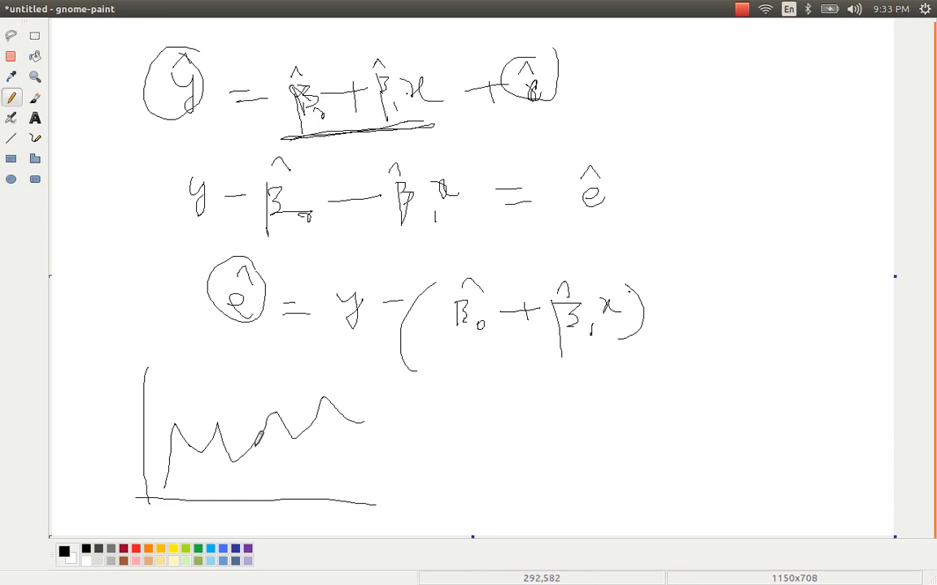
- Draw a rising red fit line through the jagged data curve
left_click(136, 548)
left_click_drag(155, 476, 387, 423)
key("ctrl+z")
left_click_drag(153, 466, 370, 359)
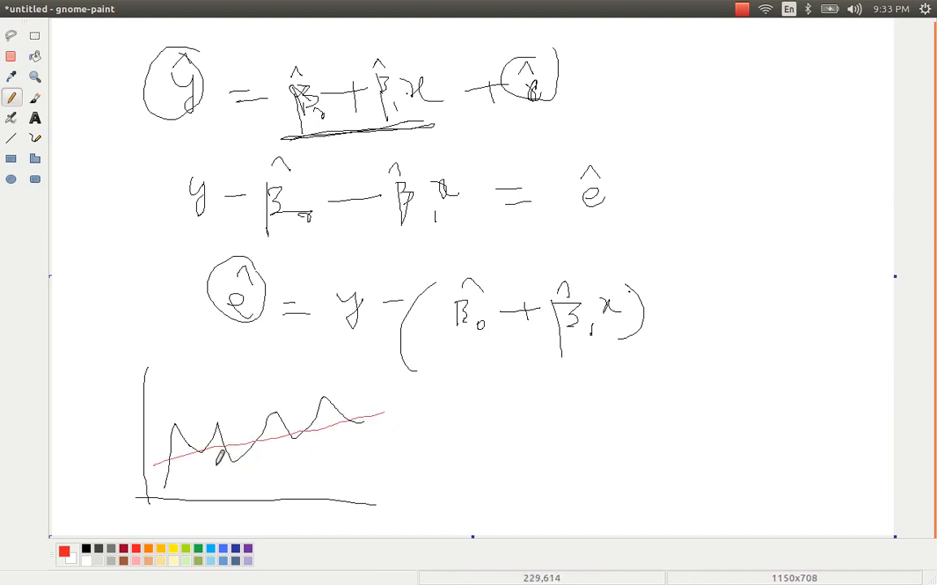
- Mark the first peak of the data curve in red and label it 0.9 in blue
key("alt+Tab")
key("Tab")
key("alt+Tab")
left_click(172, 425)
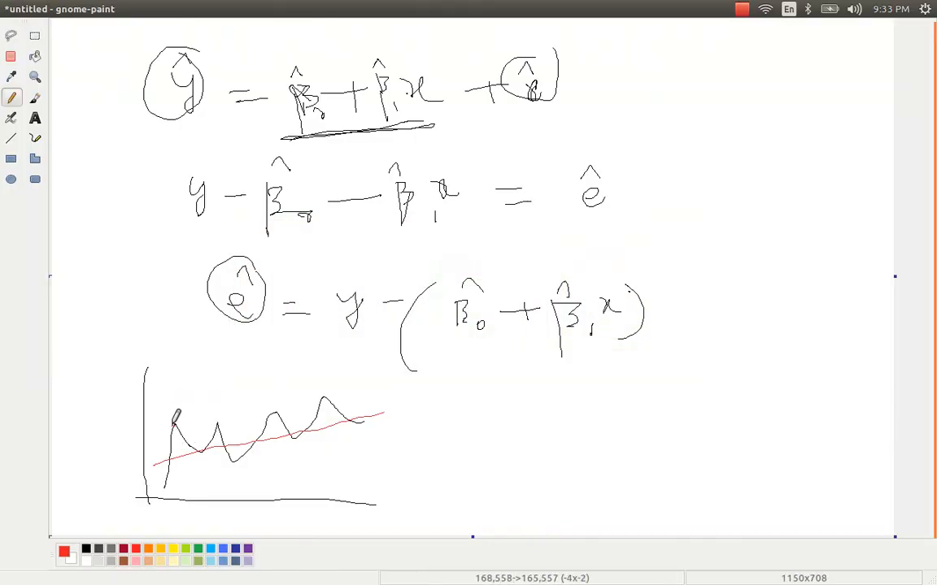
left_click(229, 556)
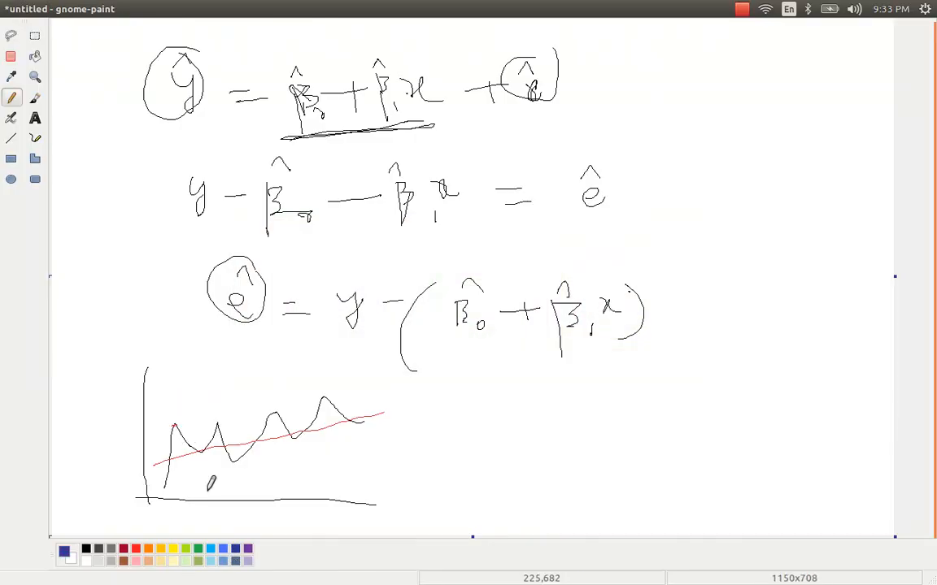
mouse_move(177, 398)
left_mouse_down()
mouse_move(189, 406)
mouse_move(207, 395)
mouse_move(206, 406)
left_mouse_up()
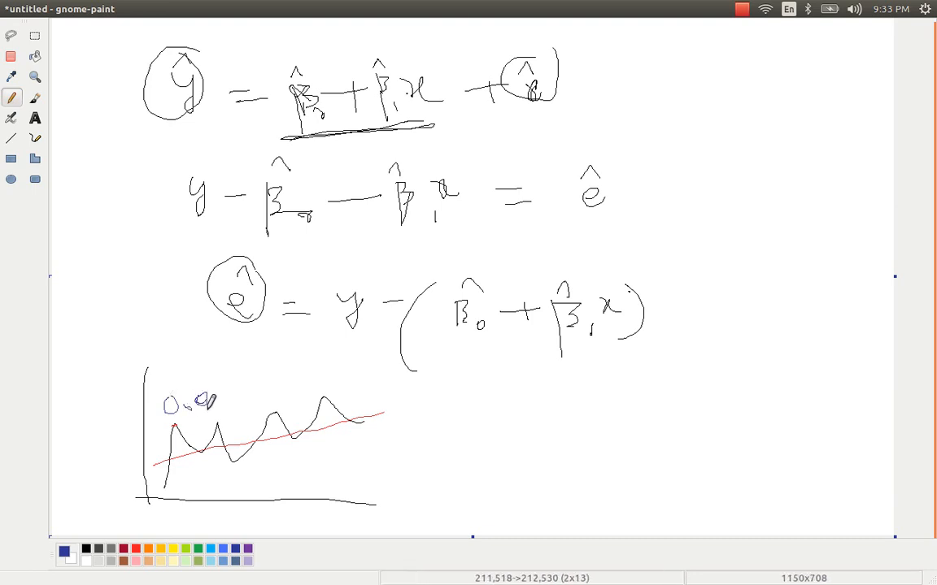
- Mark a blue point on the red line below the first peak and label the line's end "reg-line"
left_click_drag(184, 457, 183, 459)
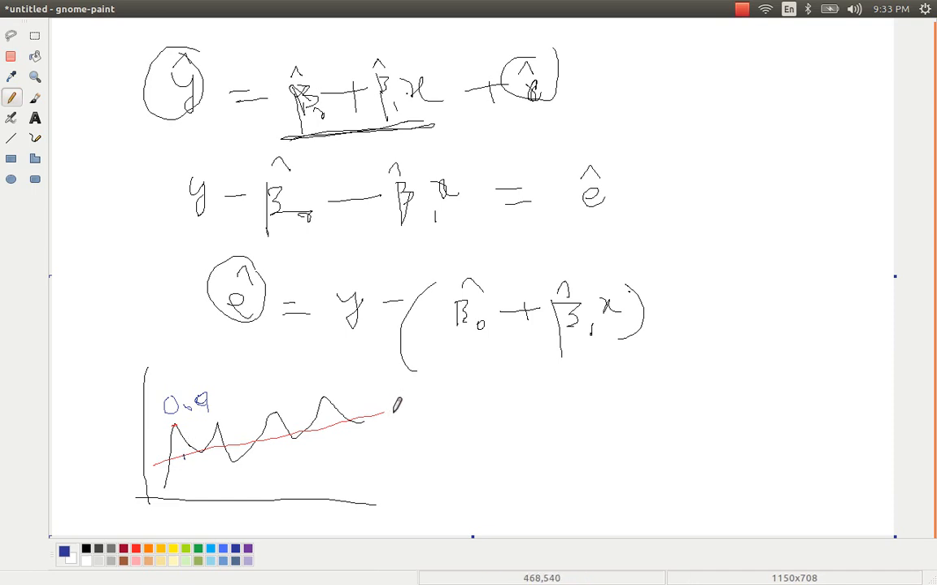
mouse_move(391, 410)
left_mouse_down()
mouse_move(426, 418)
mouse_move(434, 437)
mouse_move(425, 440)
left_mouse_up()
mouse_move(444, 425)
left_mouse_down()
mouse_move(465, 411)
mouse_move(497, 421)
left_mouse_up()
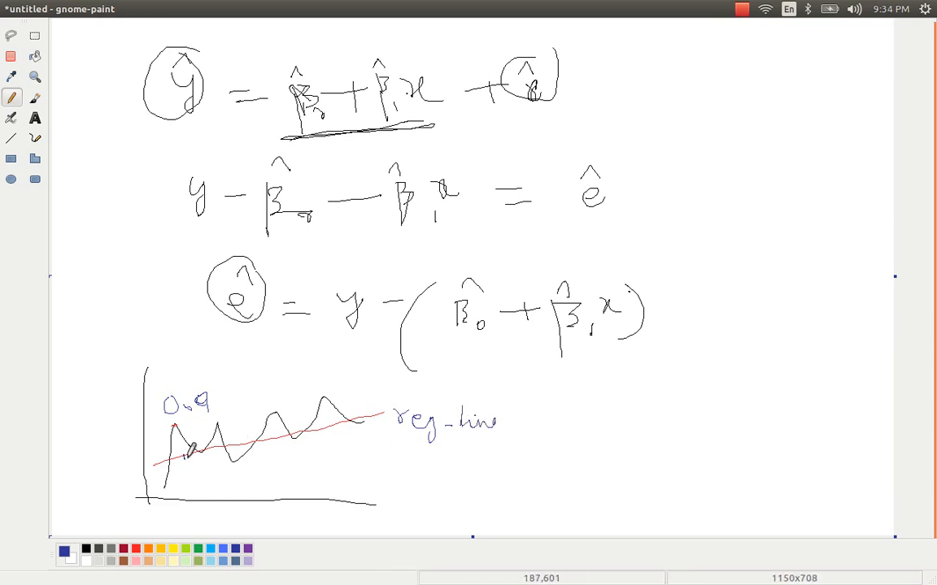
- Label the blue point on the regression line 0.3, written just below it
key("alt+Tab")
key("alt+Tab")
left_click_drag(181, 478, 181, 476)
left_click_drag(199, 478, 204, 476)
mouse_move(205, 468)
left_mouse_down()
mouse_move(220, 474)
mouse_move(209, 485)
left_mouse_up()
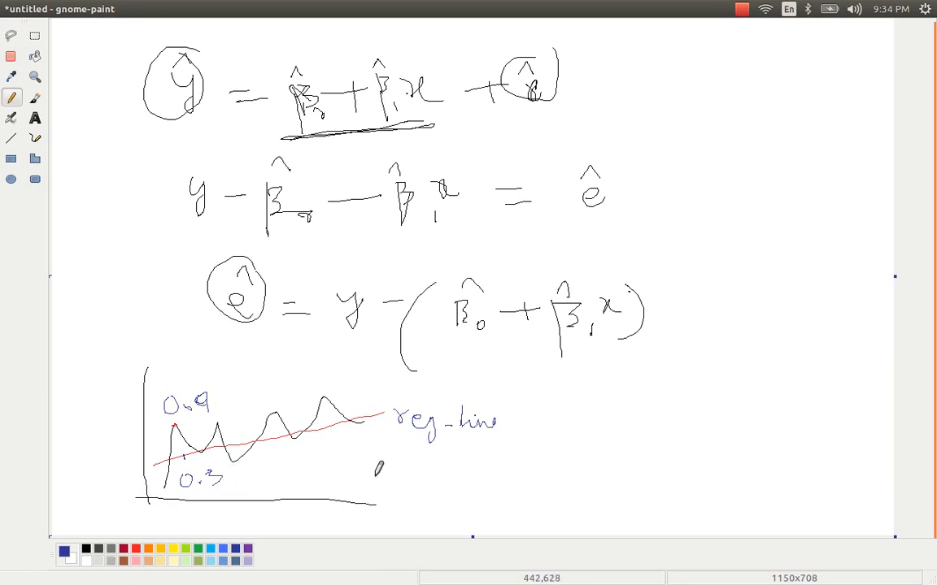
- Switch to LibreOffice Calc and enter the header "Error" in D1
key("alt+Tab")
left_click(235, 125)
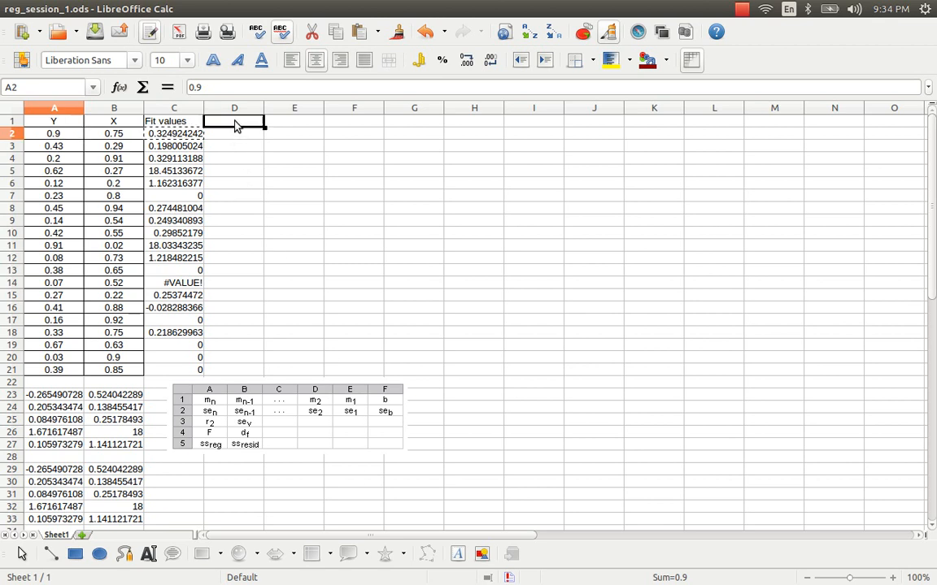
type("E")
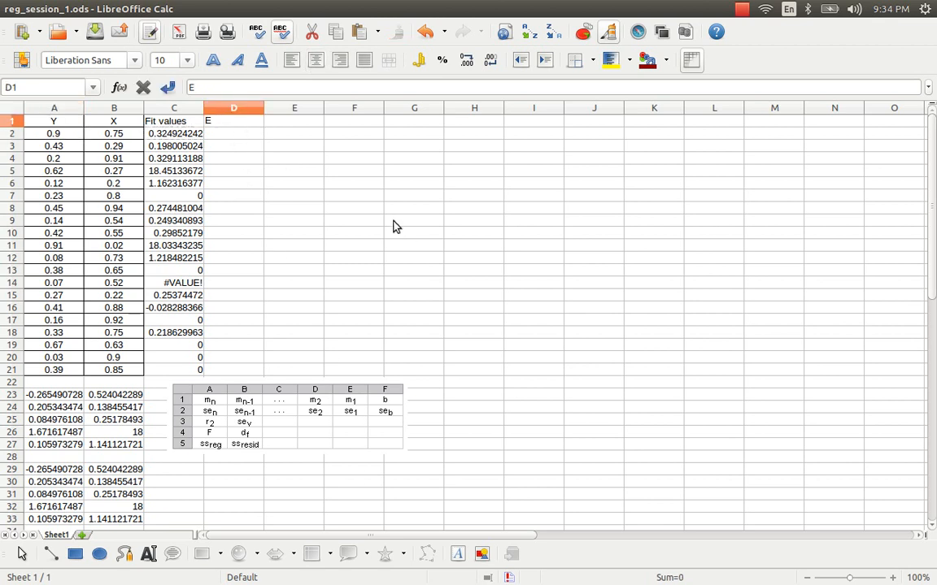
type("rror")
key("Return")
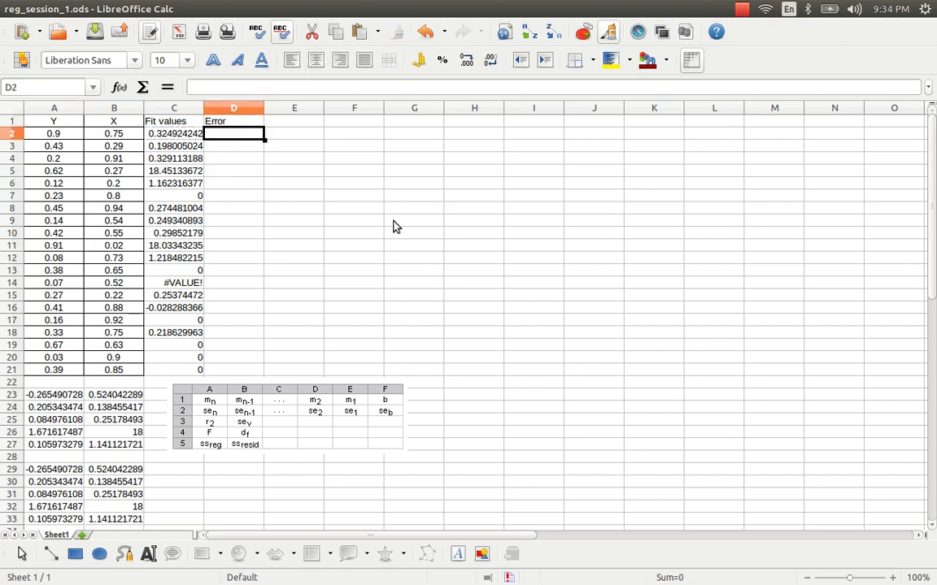
- Enter the residual formula =A2-C2 in D2, subtracting the fit value from Y
type("=")
key("Left")
key("Left")
key("Left")
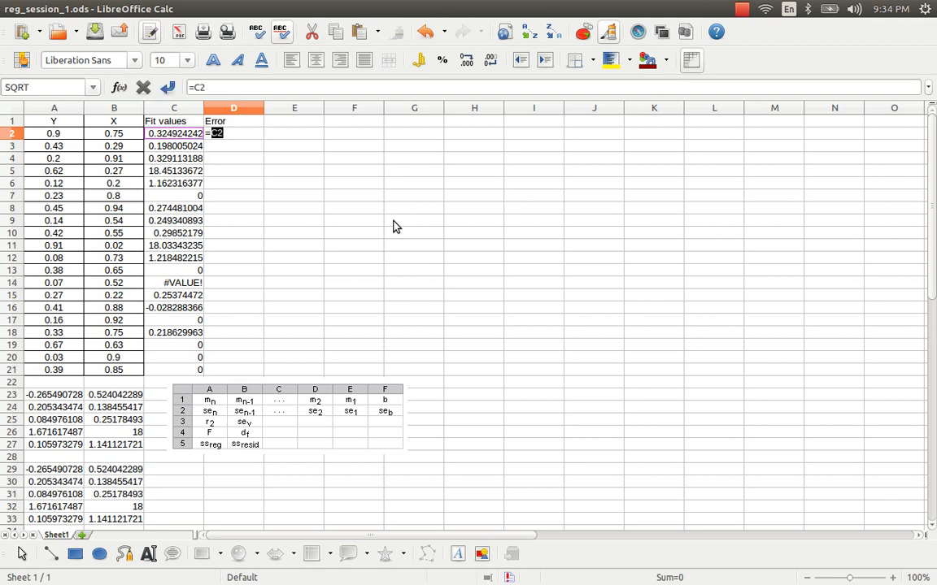
type("-")
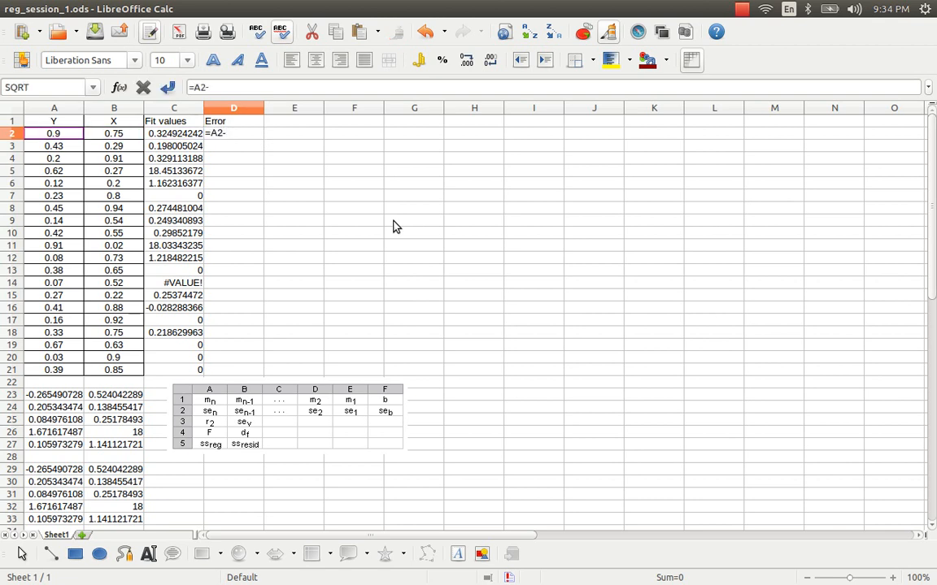
key("Left")
key("Left")
key("Right")
key("Return")
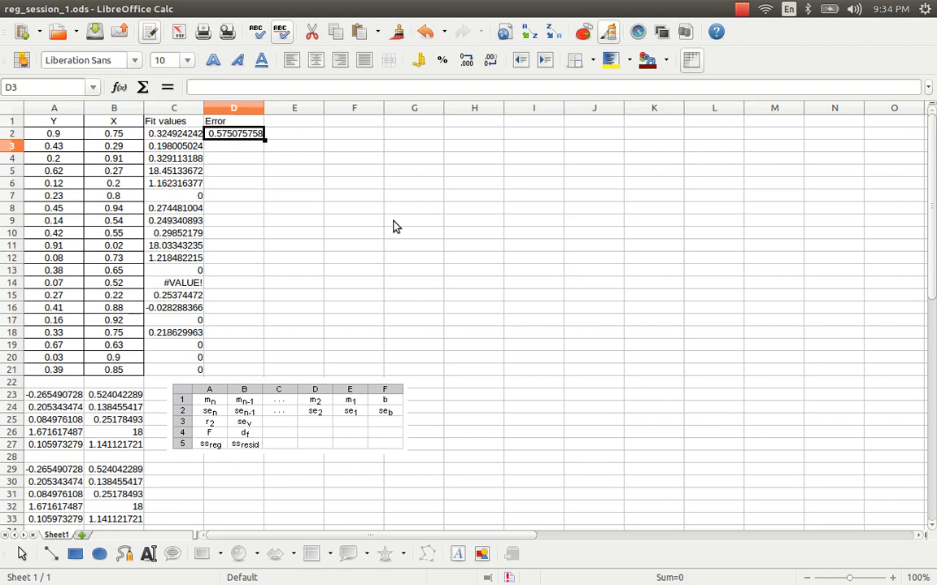
- Inspect the fit value formulas in C14 and C13 to see which cells they reference
key("Up")
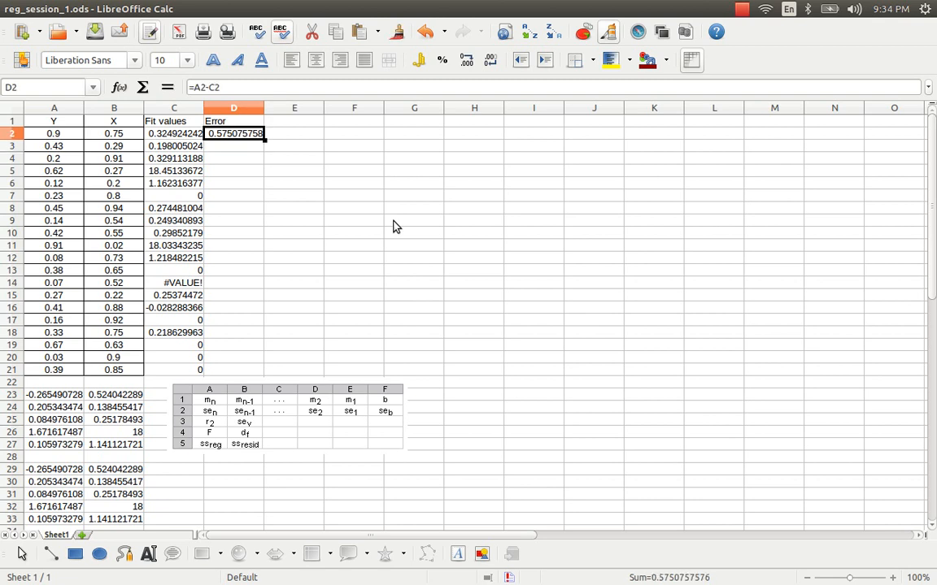
key("Left")
key("ctrl+Down")
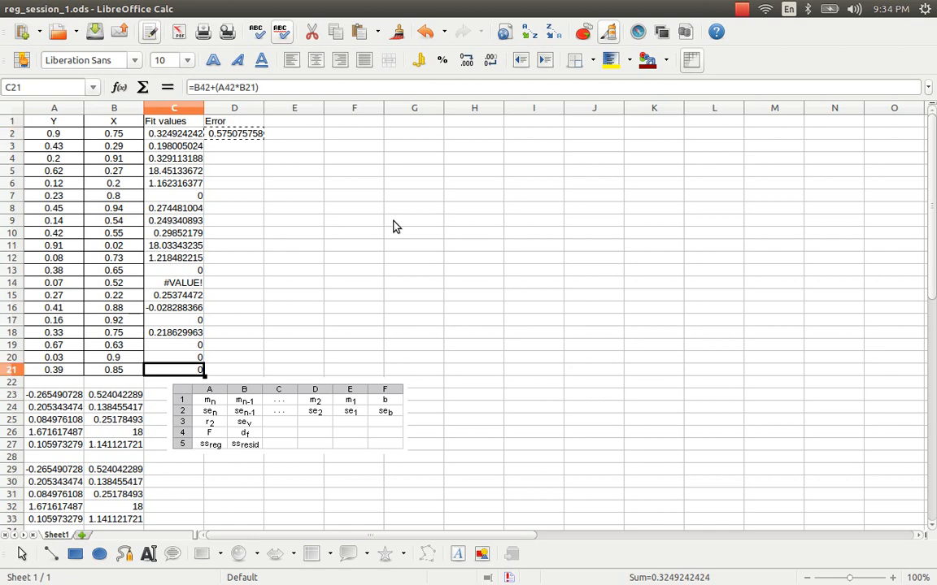
key("Up")
key("Up")
key("Up")
key("Up")
key("Up")
key("Up")
key("Up")
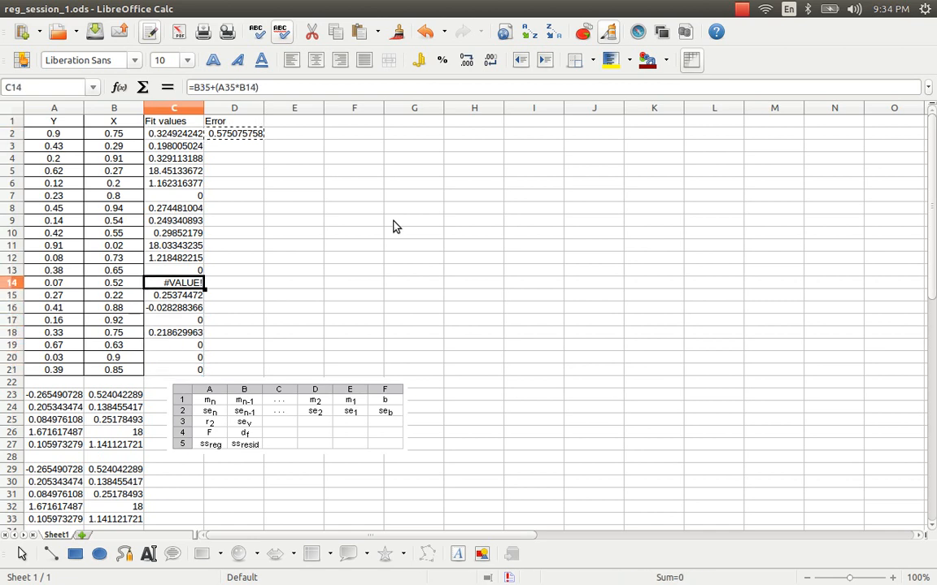
key("F2")
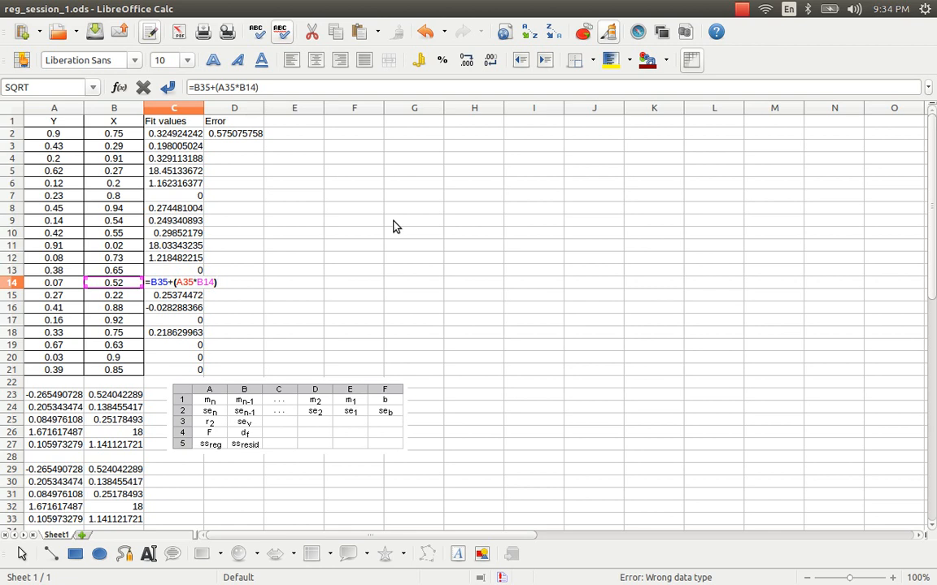
key("Escape")
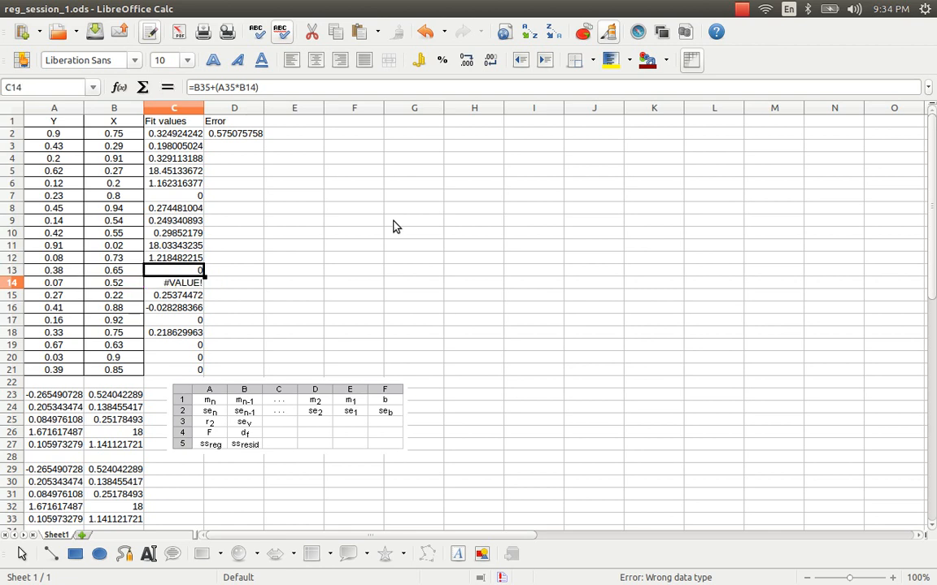
key("Up")
key("F2")
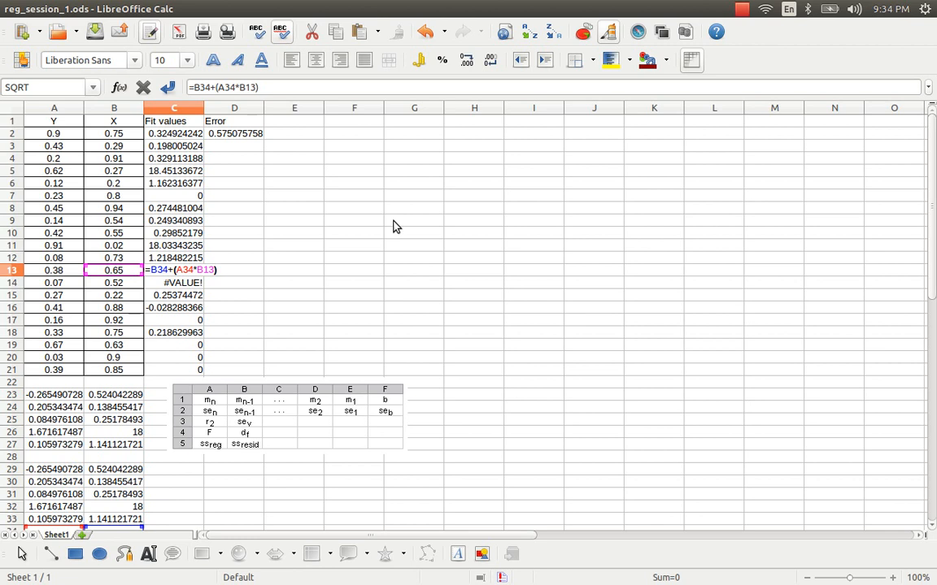
key("Escape")
- Make the coefficient references in the C2 formula absolute, so that it reads =$B$23+($A$23*B2)
key("ctrl+Up")
key("Down")
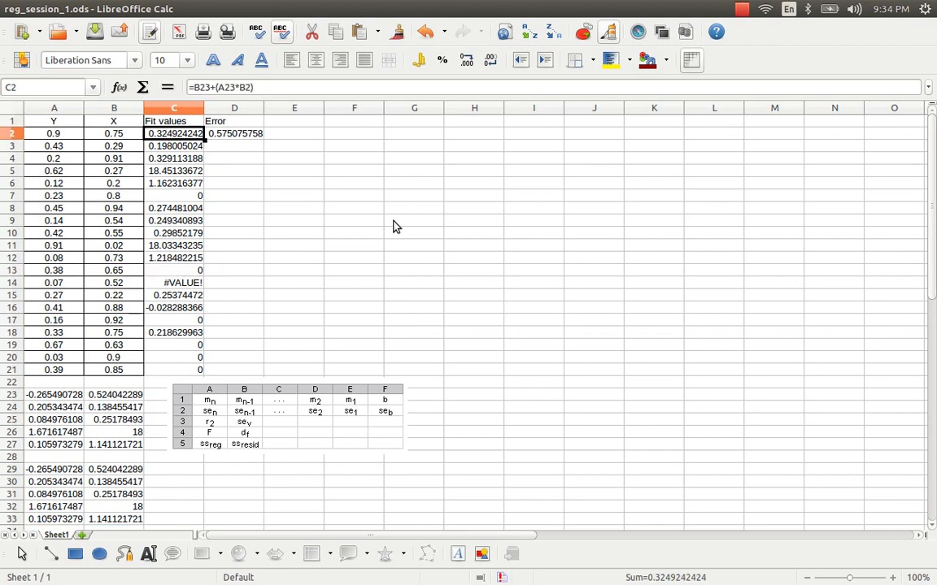
key("F2")
key("Left")
key("Left")
key("Left")
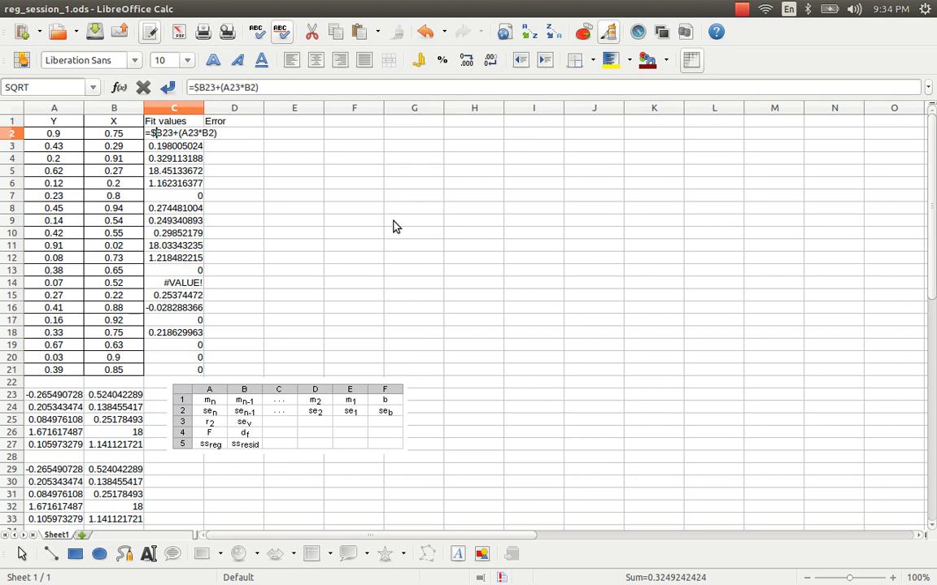
key("F4")
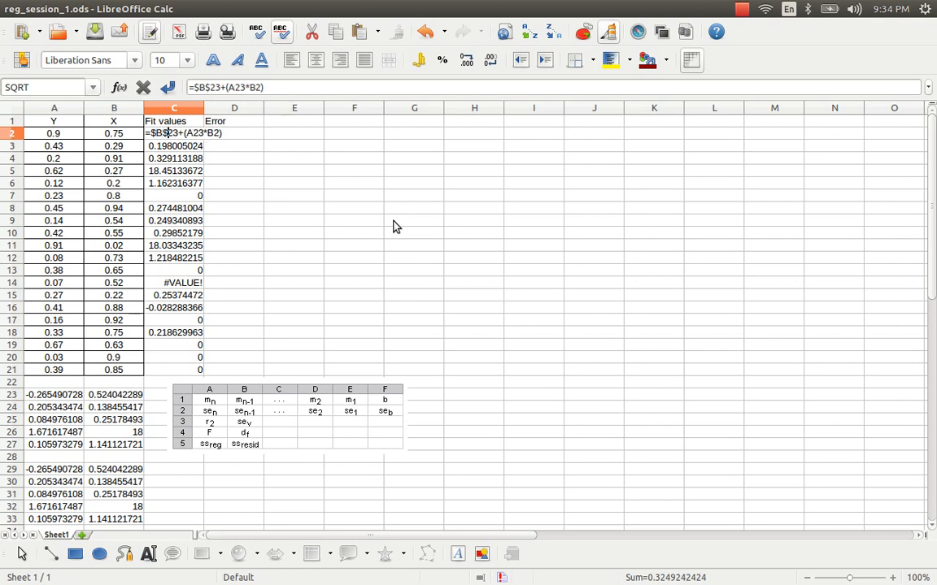
key("Right")
key("Right")
key("Right")
type("$")
key("Right")
type("$")
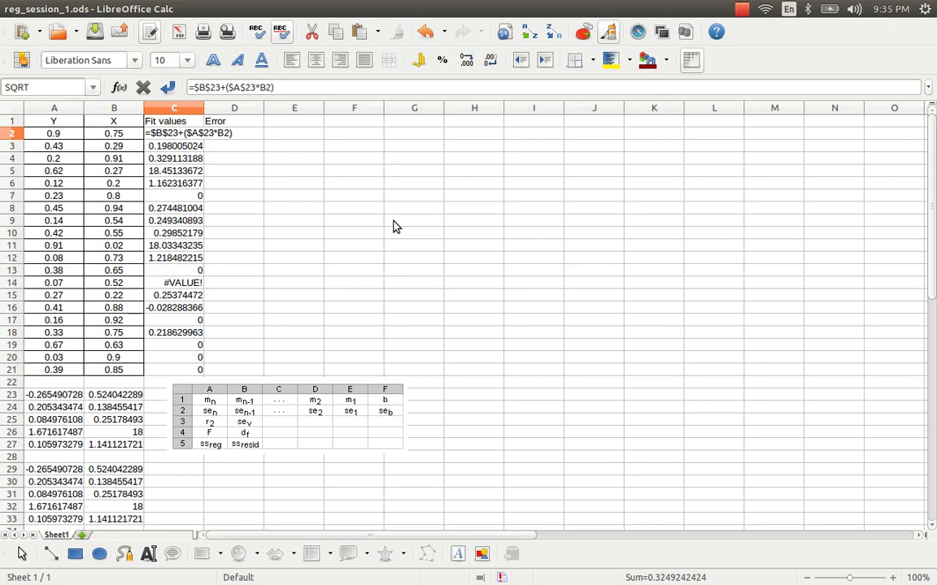
key("Return")
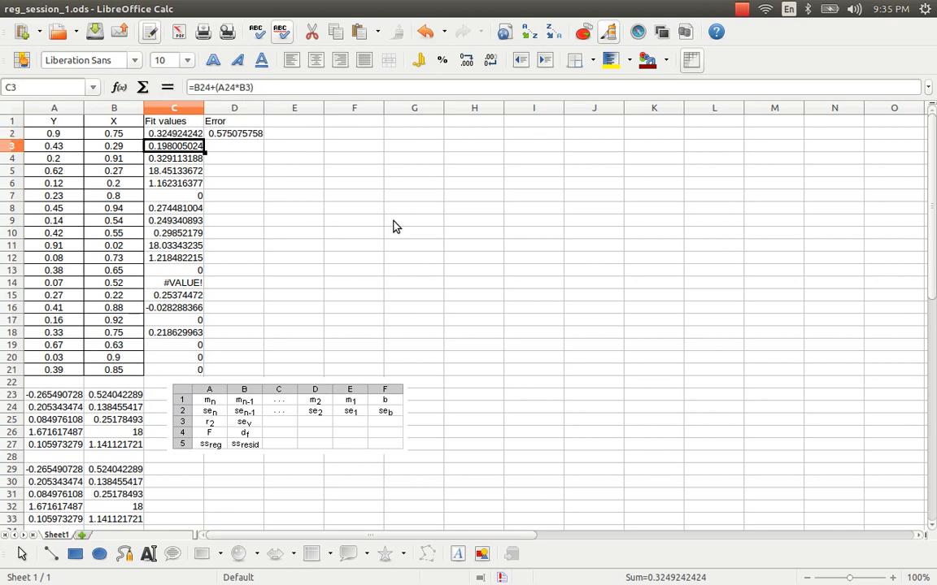
- Copy the C2 formula with absolute references over C2:C21, overwriting the existing fit values
key("Up")
key("Left")
key("ctrl+Down")
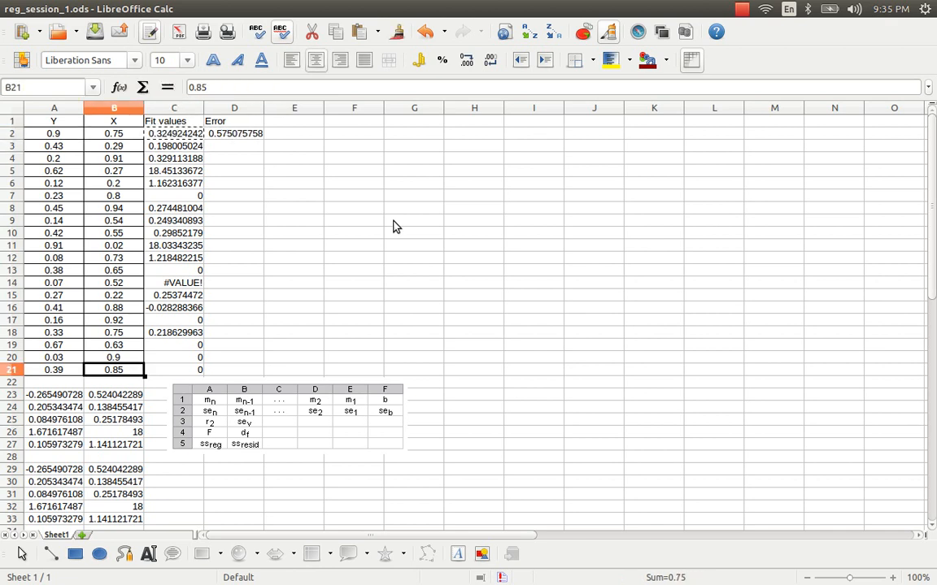
key("Right")
key("ctrl+shift+Up")
key("shift+Down")
key("ctrl+v")
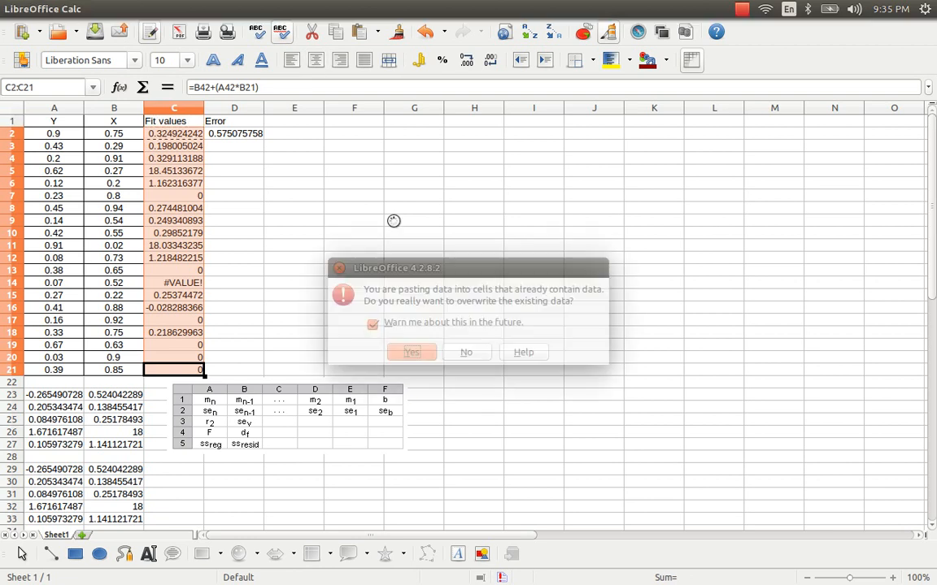
key("Return")
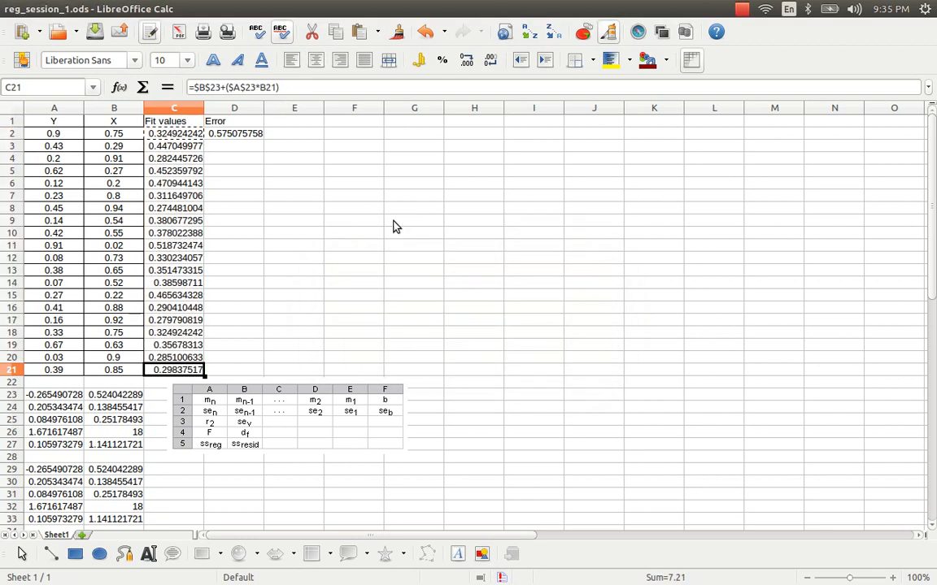
- Copy the error formula in D2 over the whole range D2:D21
key("ctrl+Up")
key("Down")
key("Right")
key("ctrl+c")
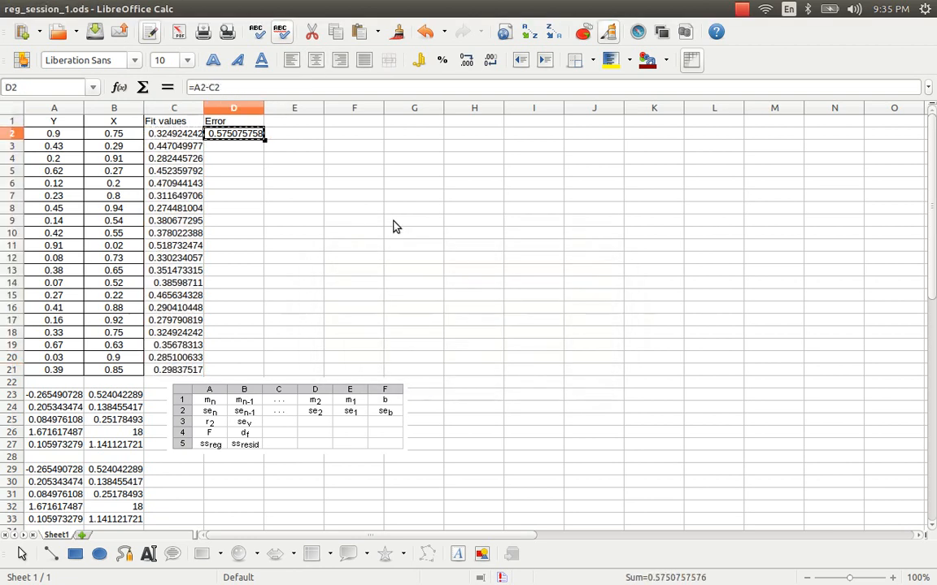
key("Left")
key("ctrl+Down")
key("Right")
key("ctrl+shift+Up")
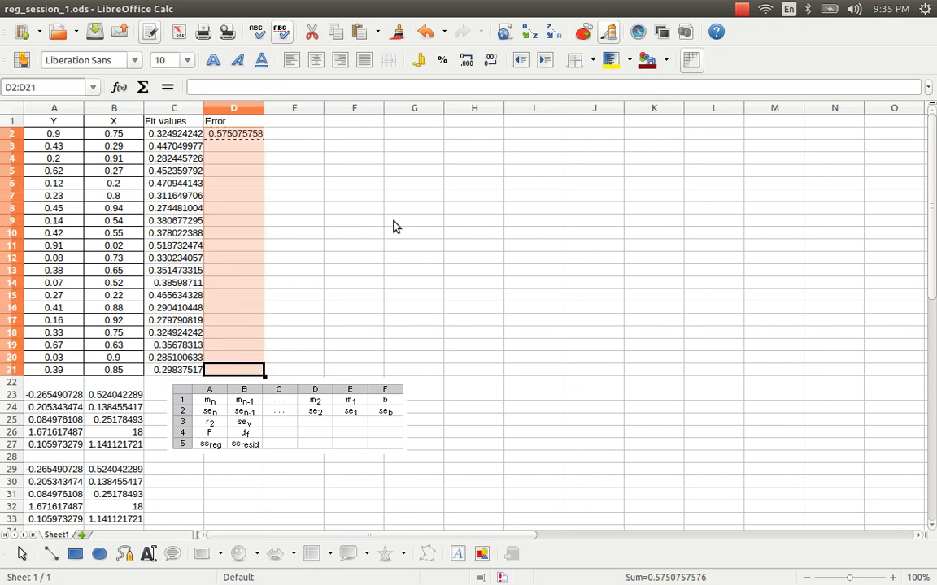
key("ctrl+v")
key("Return")
- Review the errors in column D and compare the Y, X, fit and error values in row 2
key("Up")
key("Up")
key("Up")
key("Up")
key("Up")
key("Up")
key("Up")
key("Up")
key("Up")
key("Up")
key("Up")
key("Up")
key("Up")
key("Up")
key("Up")
key("Up")
key("Up")
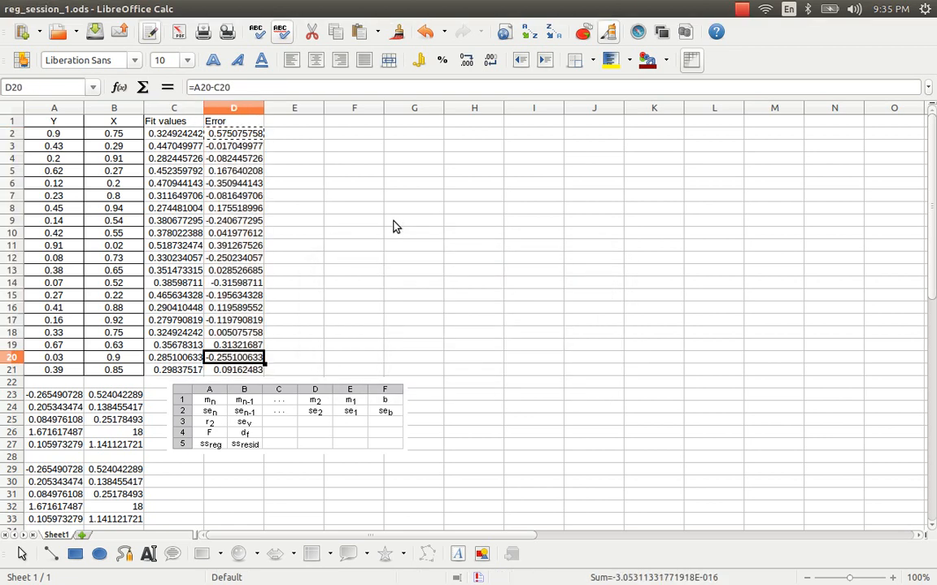
key("Up")
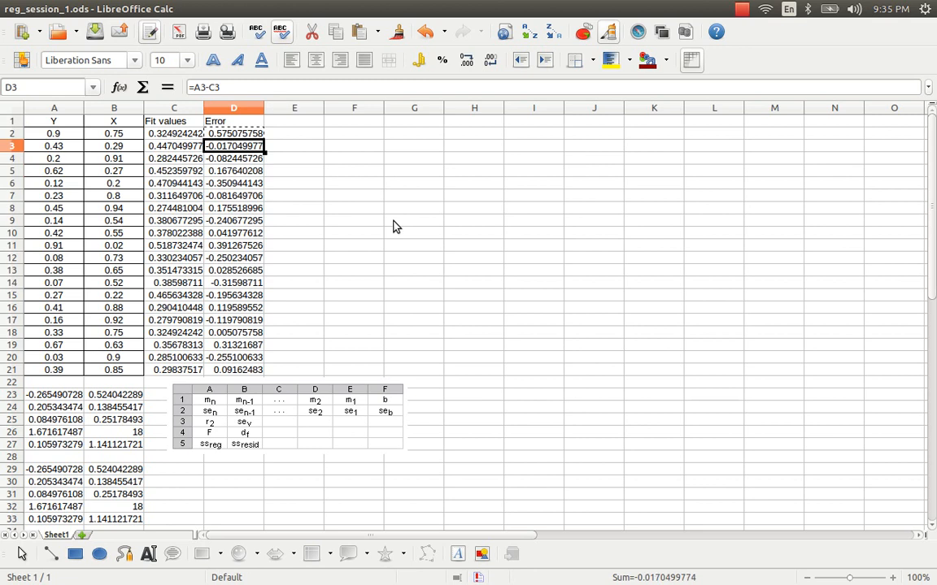
key("Left")
key("Up")
key("Right")
key("Left")
key("Left")
key("Left")
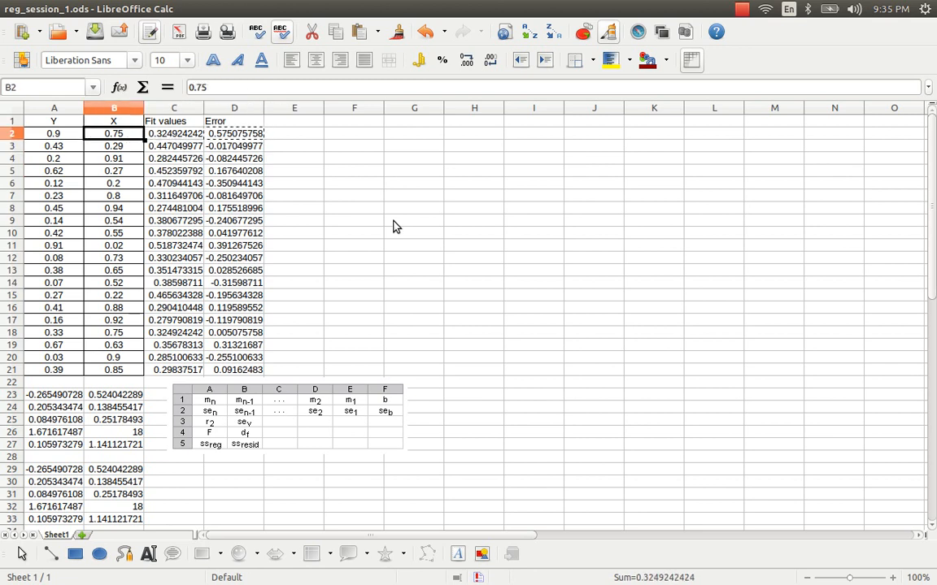
- Enter the column heading "Actual Value (reg.)" in cell E1
key("Right")
key("Right")
key("Right")
key("Right")
key("Up")
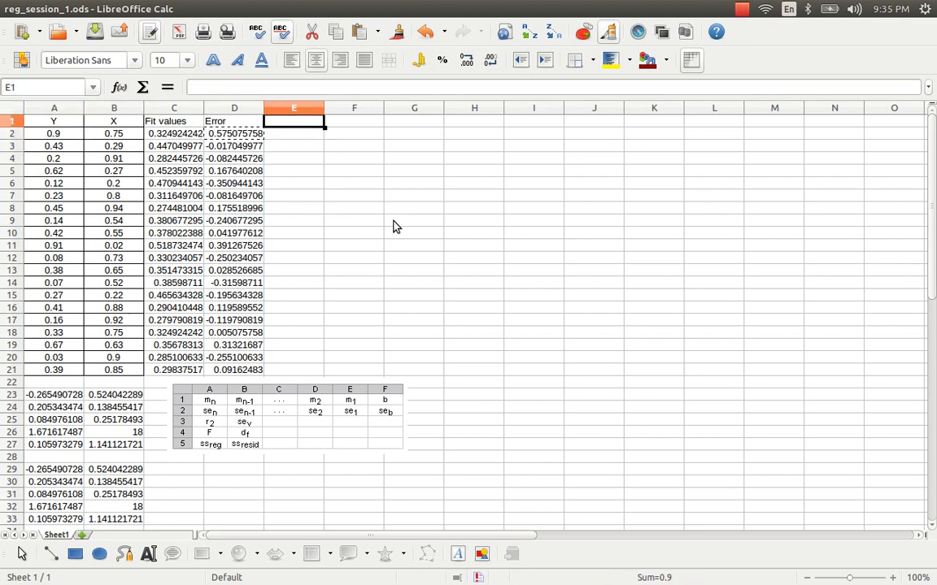
key("Down")
key("Up")
type("A")
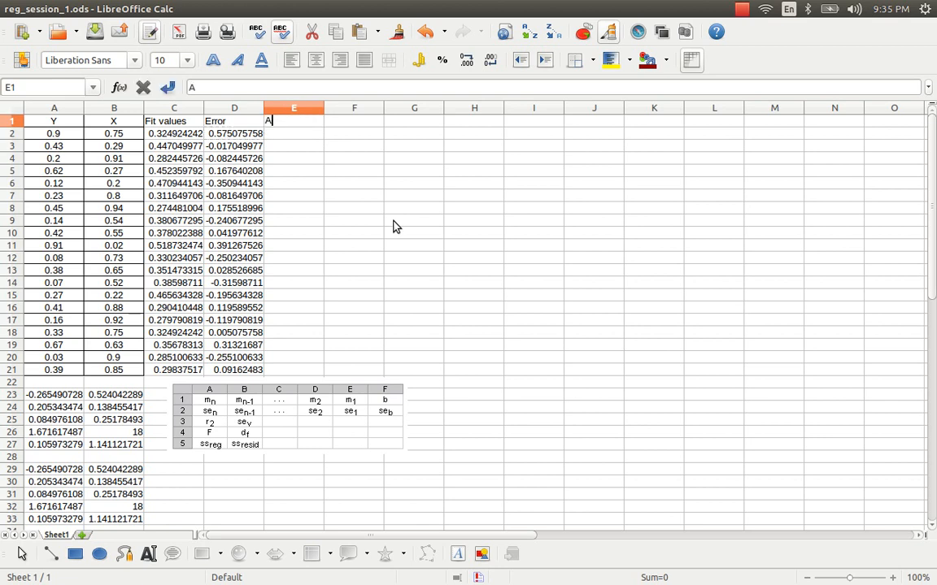
type("ctual V")
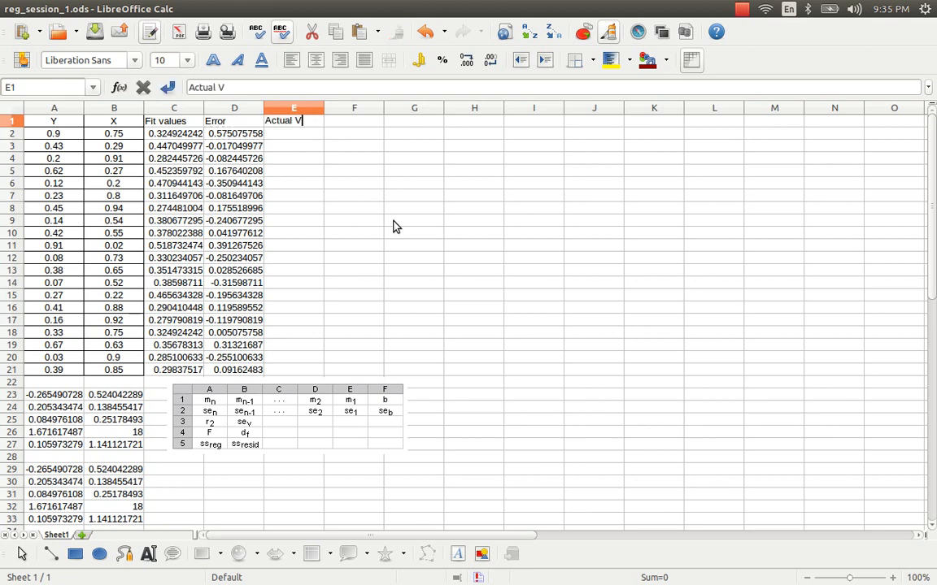
type("alue (reg.)")
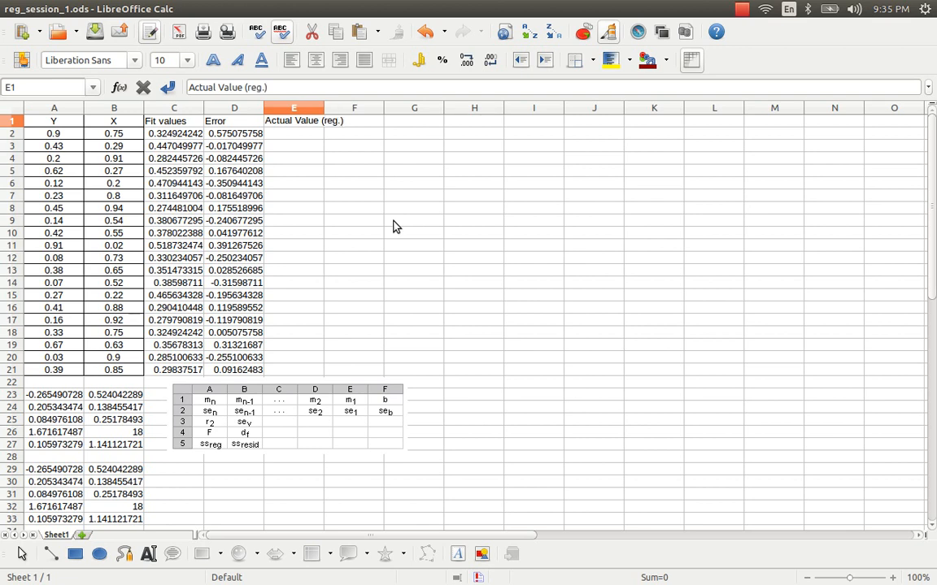
key("Return")
- Enter the formula =C2:D2 in cell E2, referring to the fit value and the error
type("=")
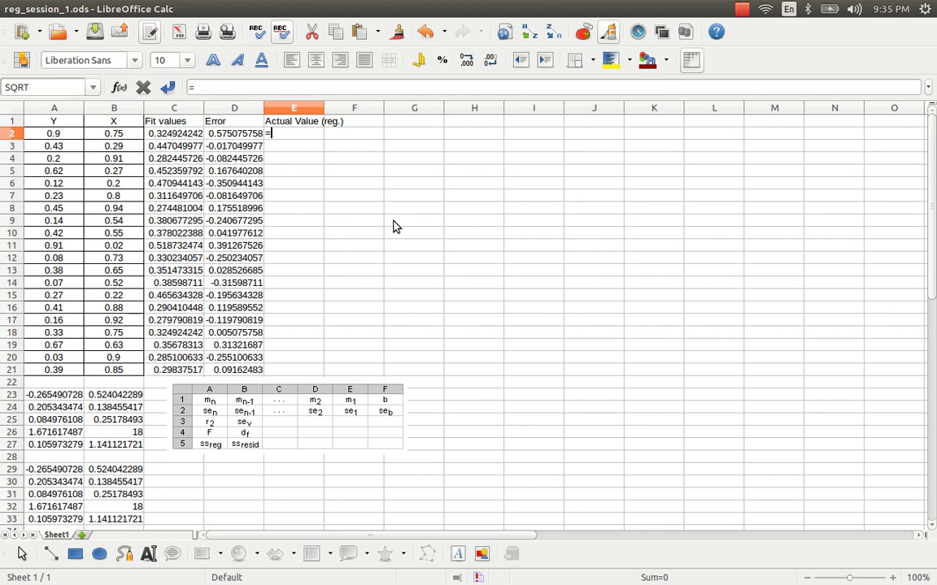
key("Left")
key("shift+Left")
type(")")
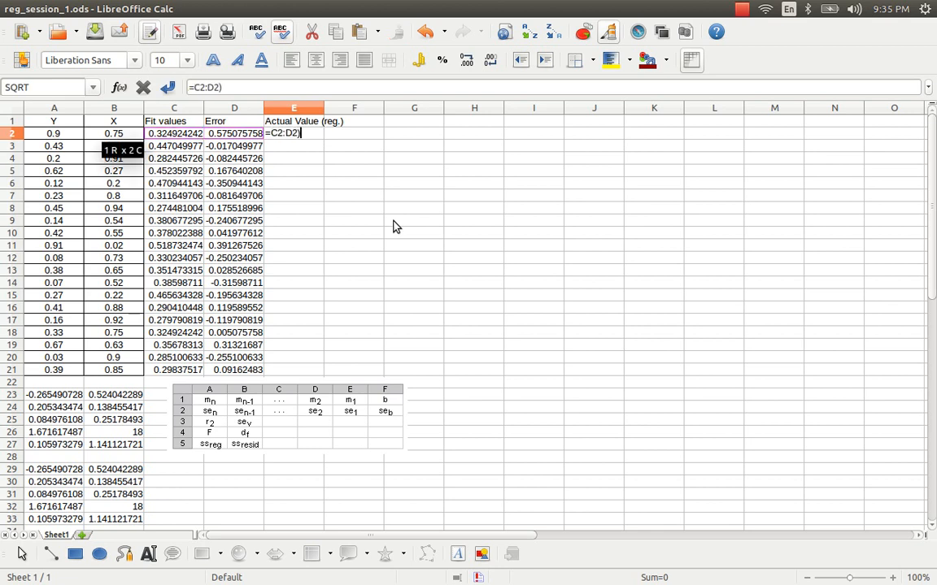
key("Return")
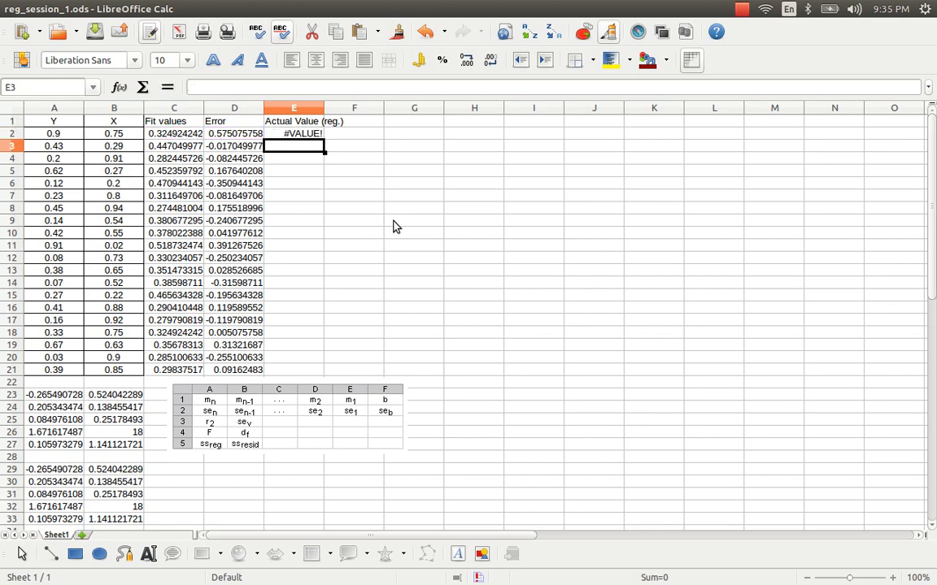
- Change the formula in cell E2 to =C2+C2
key("Up")
key("F2")
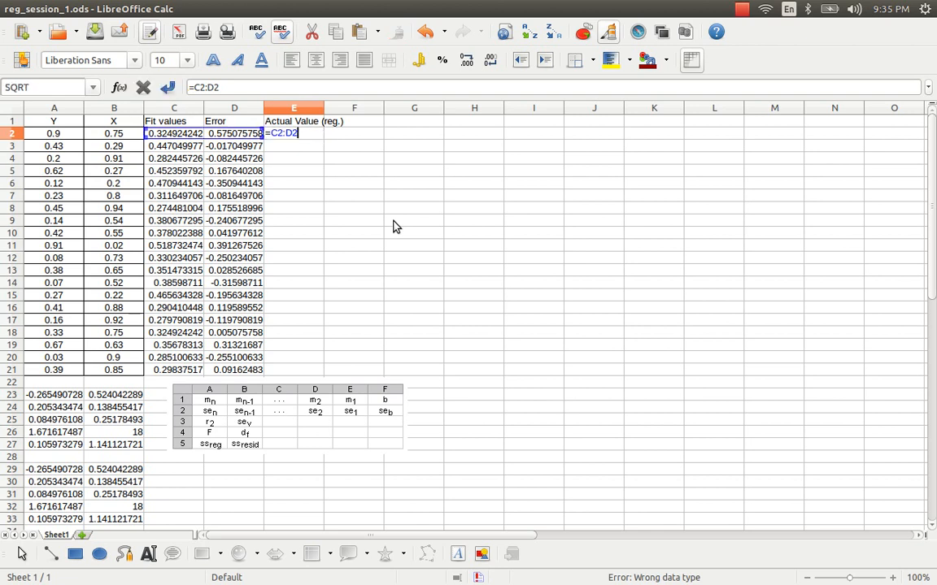
key("BackSpace")
key("BackSpace")
key("BackSpace")
type("+")
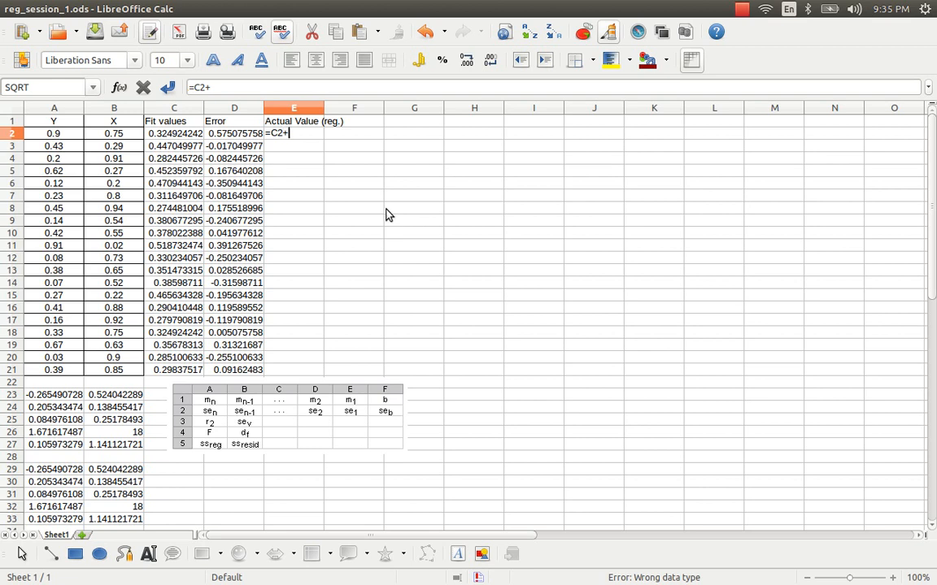
left_click(173, 133)
key("Return")
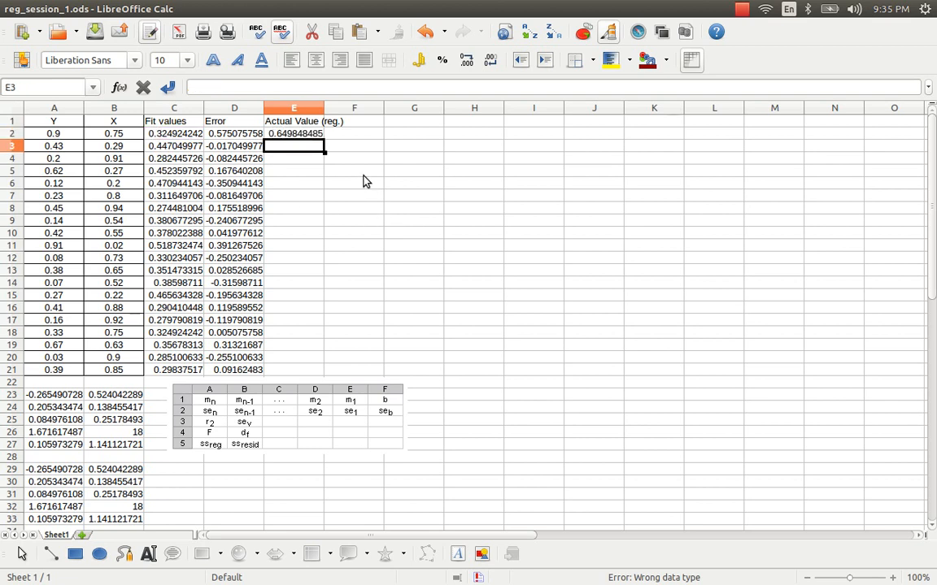
- Compare the Y value, the error and the actual regression value in row 2, checking their formulas
key("Up")
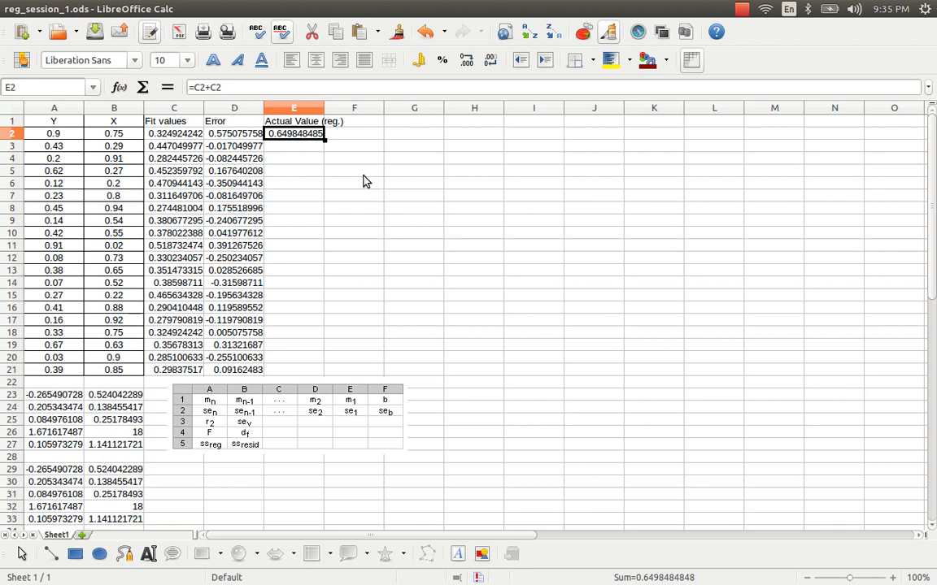
key("Left")
key("Left")
key("Left")
key("Left")
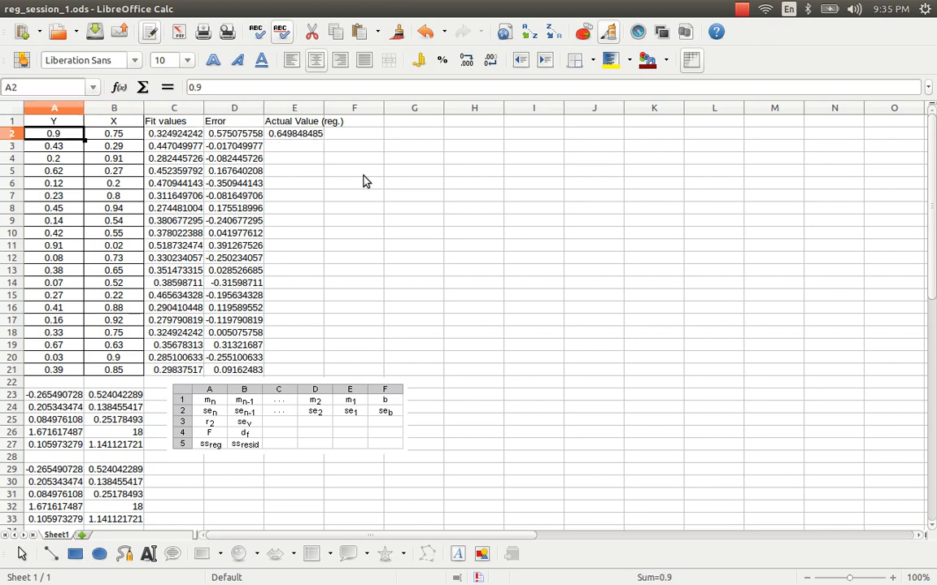
key("Right")
key("Right")
key("Right")
key("Right")
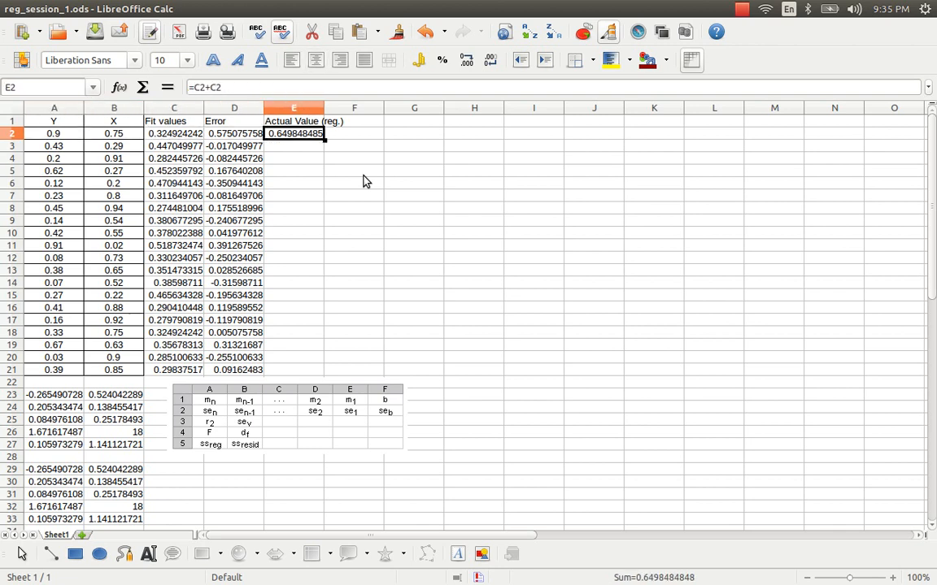
key("Left")
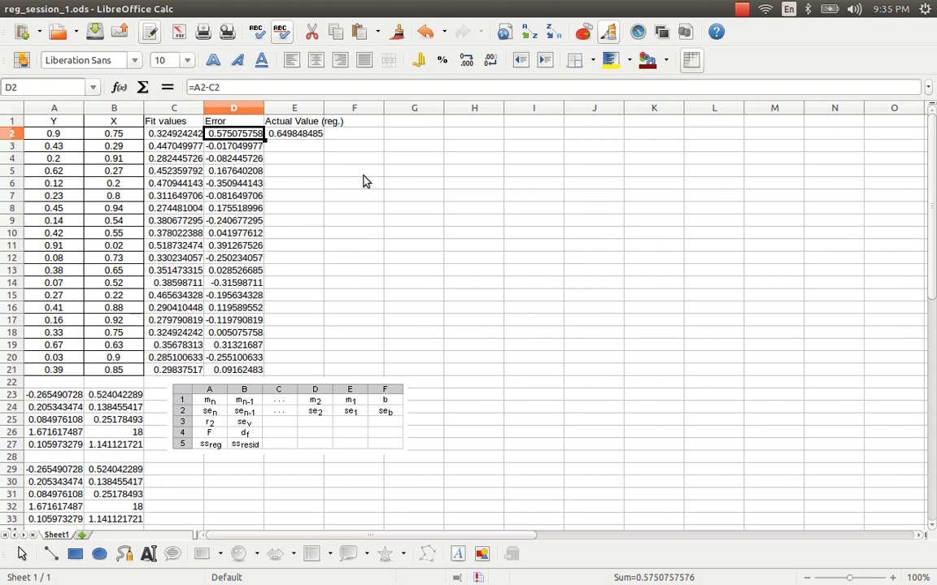
key("Right")
key("Right")
key("Left")
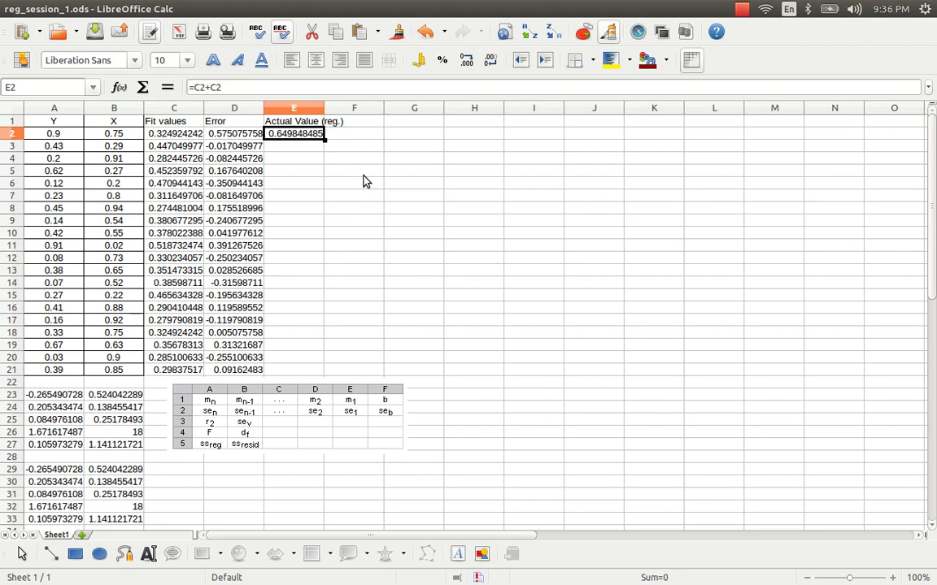
- Copy the E2 formula over the whole range E2:E21, overwriting the existing value in E2
key("ctrl+c")
key("Left")
key("ctrl+Down")
key("Right")
key("ctrl+shift+Up")
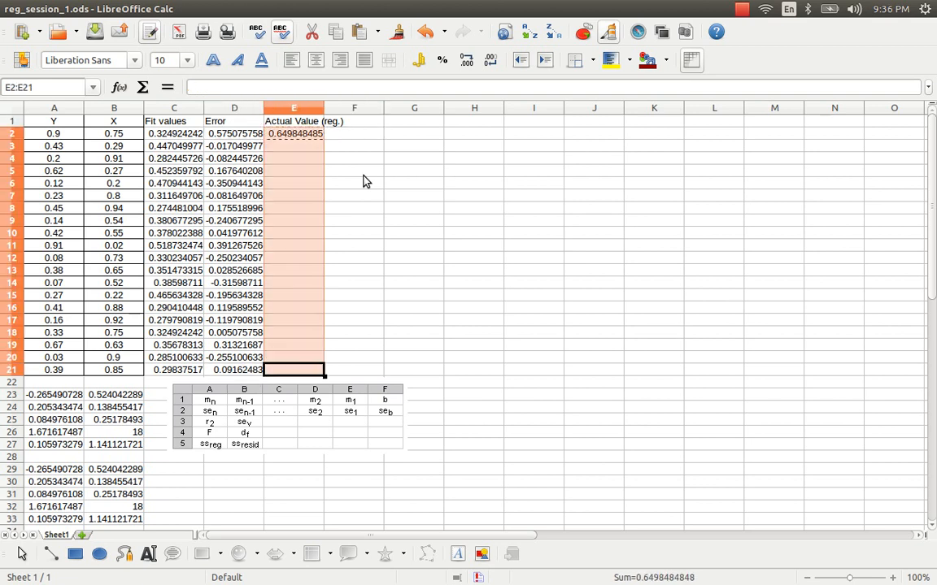
key("ctrl+v")
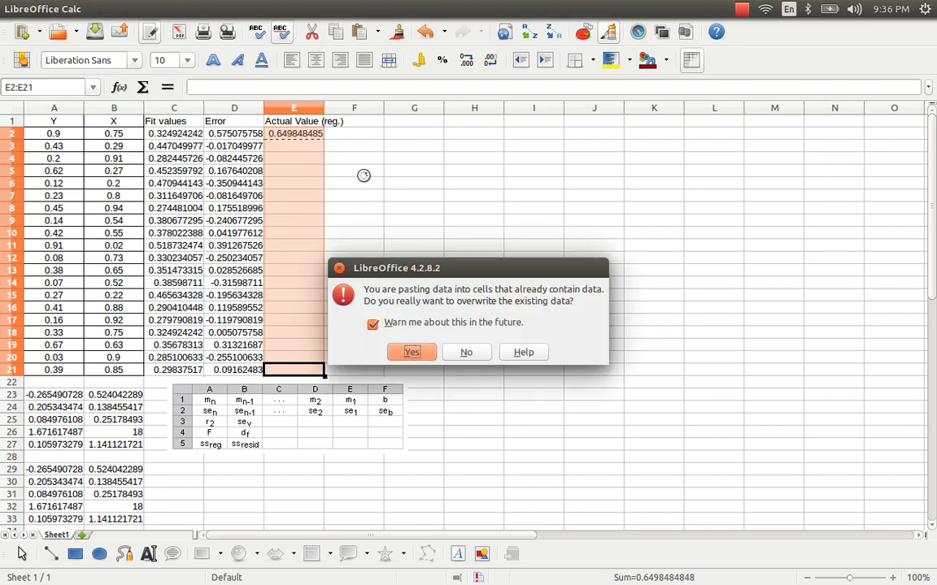
key("Return")
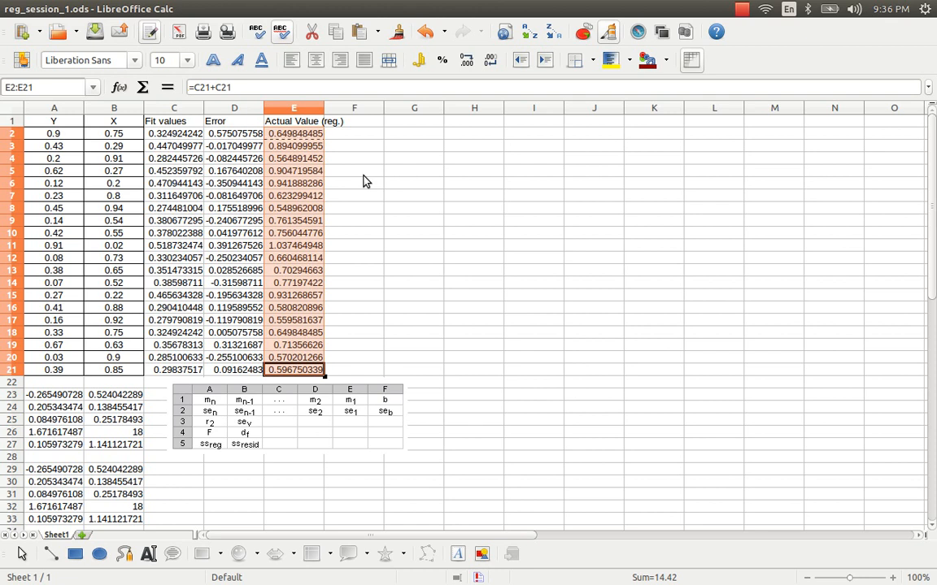
- Review the actual regression values in column E and compare the E2 value with the X value in row 2
key("Up")
key("Up")
key("ctrl+Up")
key("Down")
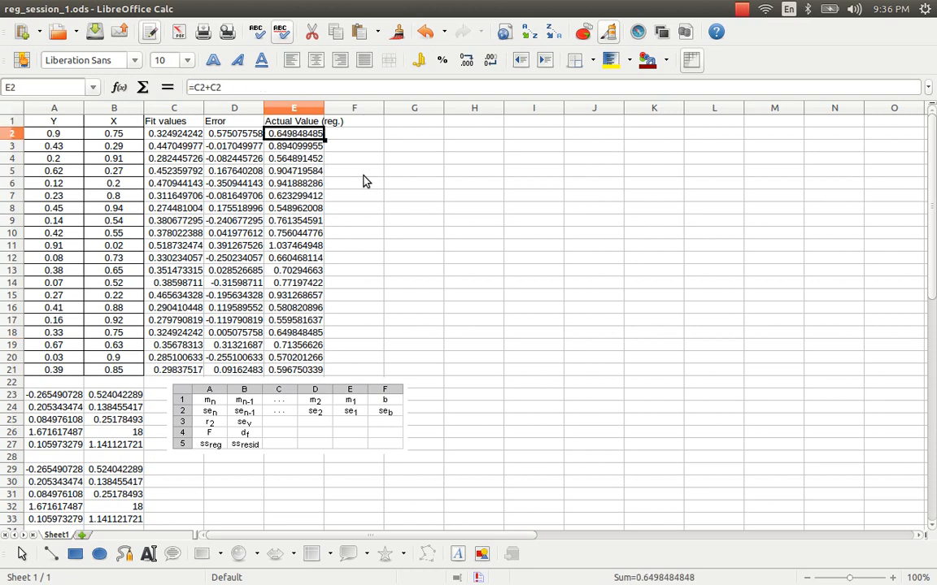
key("ctrl+c")
key("Left")
key("Left")
key("Left")
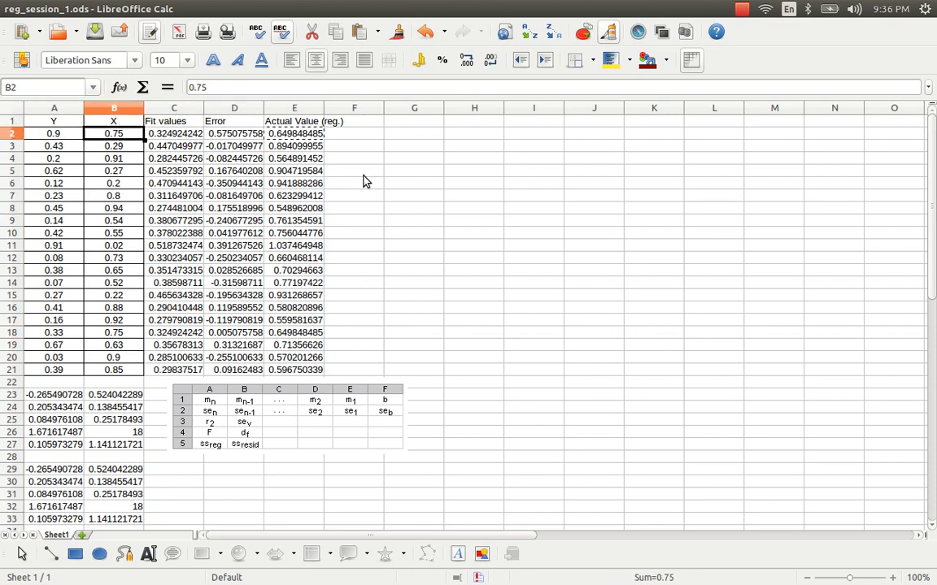
- Enter the formula =A2-E2 in cell F2 to subtract the actual regression value from Y
key("Right")
key("Right")
key("Right")
key("Right")
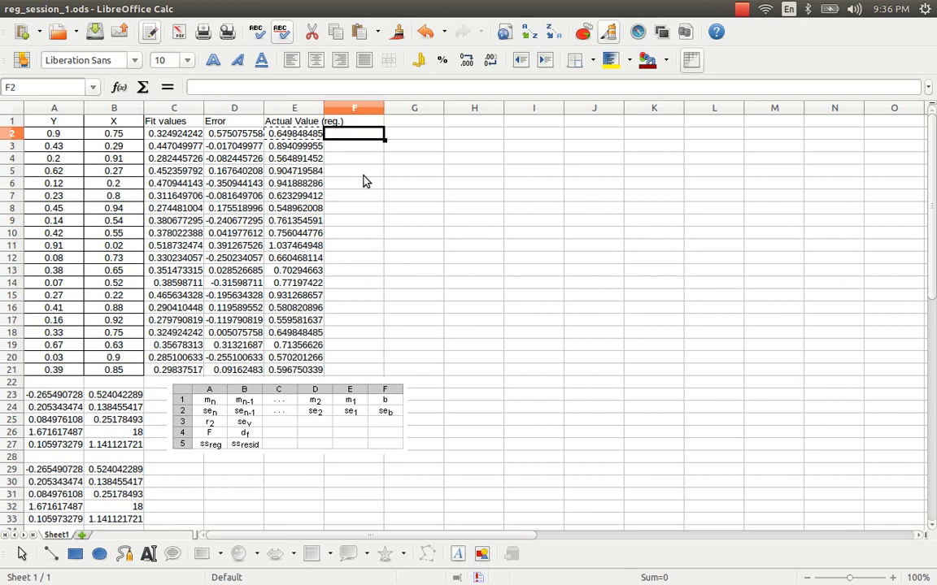
type("=")
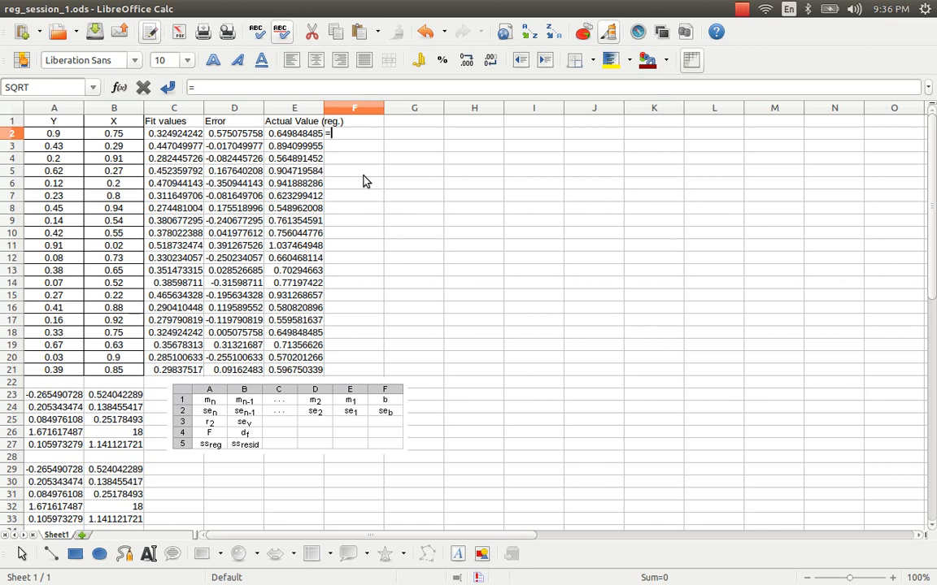
key("Left")
key("Left")
key("Left")
key("Left")
key("Left")
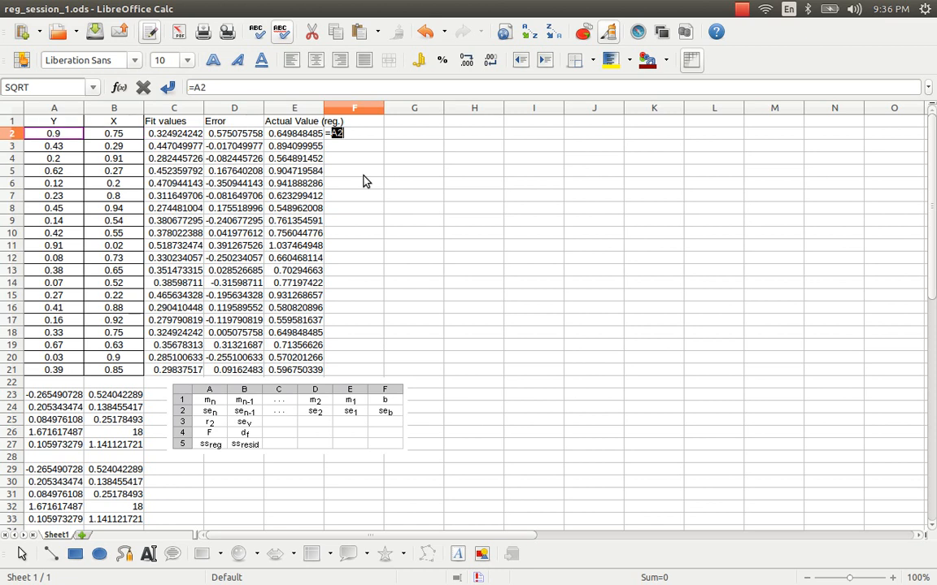
type("-")
key("Right")
key("Right")
key("Right")
key("Right")
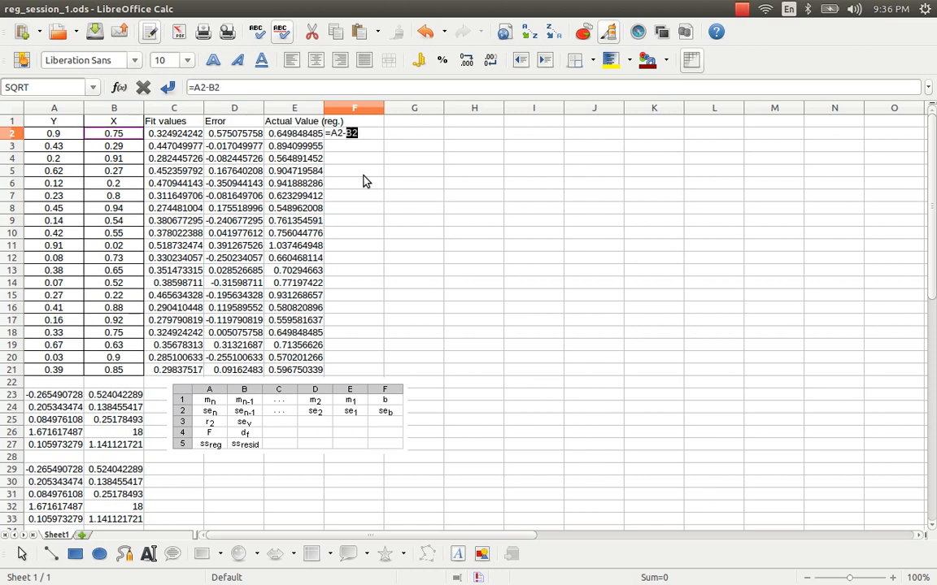
key("Return")
- Copy the F2 difference formula over the whole range F2:F21, overwriting the existing value in F2
key("Up")
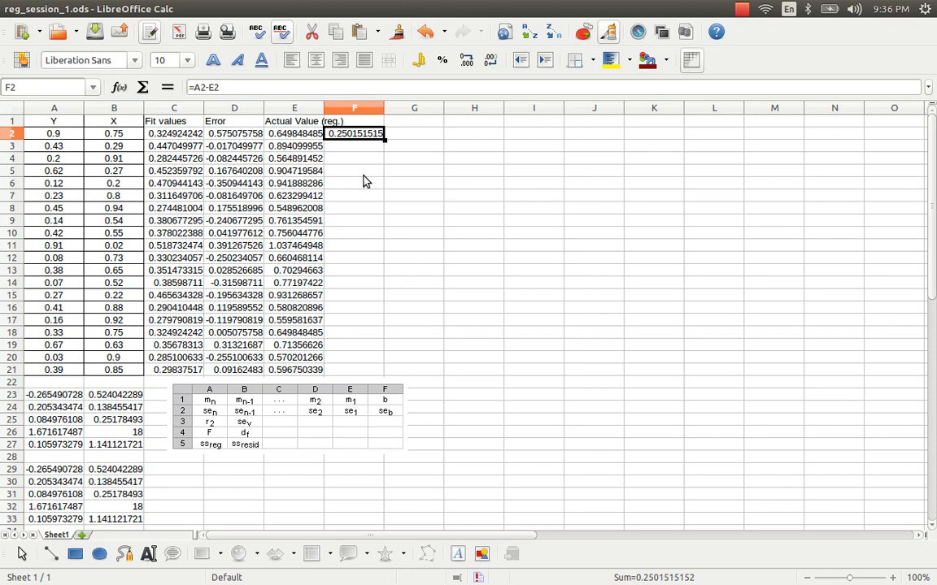
key("Down")
key("Down")
key("Down")
key("Down")
key("Down")
key("Down")
key("Down")
key("Down")
key("Down")
key("Down")
key("Down")
key("Down")
key("Down")
key("Down")
key("Down")
key("Down")
key("Down")
key("Down")
key("Down")
key("ctrl+shift+Up")
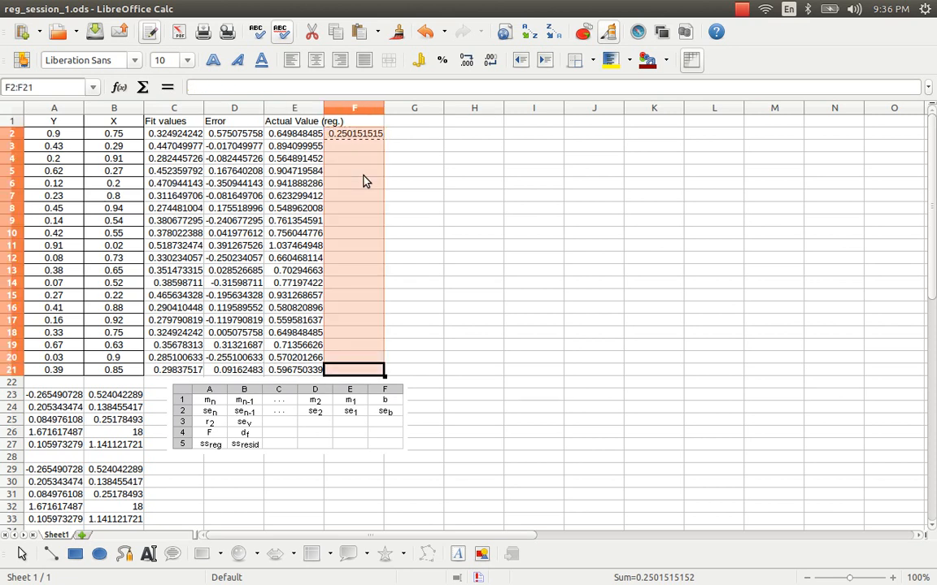
key("ctrl+v")
key("Return")
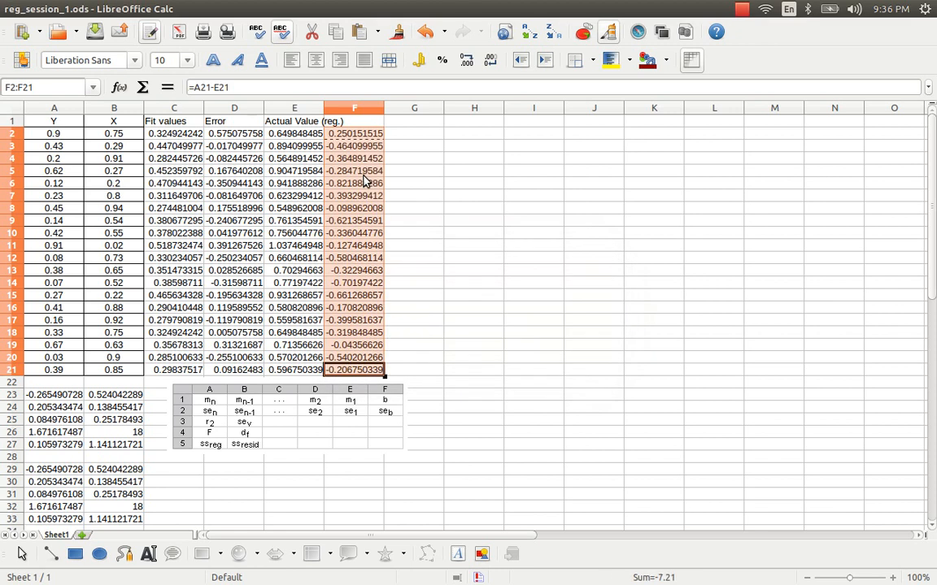
- Enter the column heading "Final Error" in cell G1
key("Up")
key("Up")
key("ctrl+Up")
key("Right")
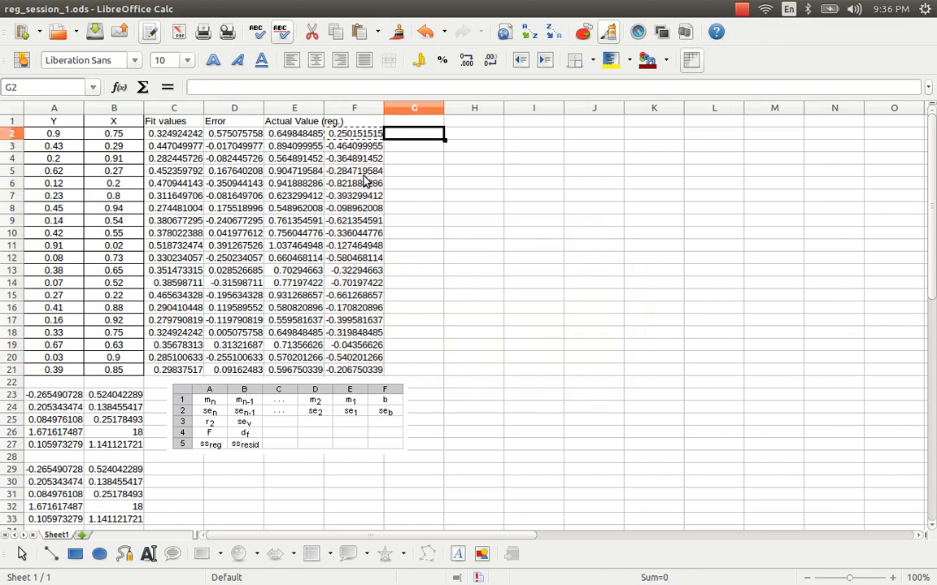
key("Up")
type("R")
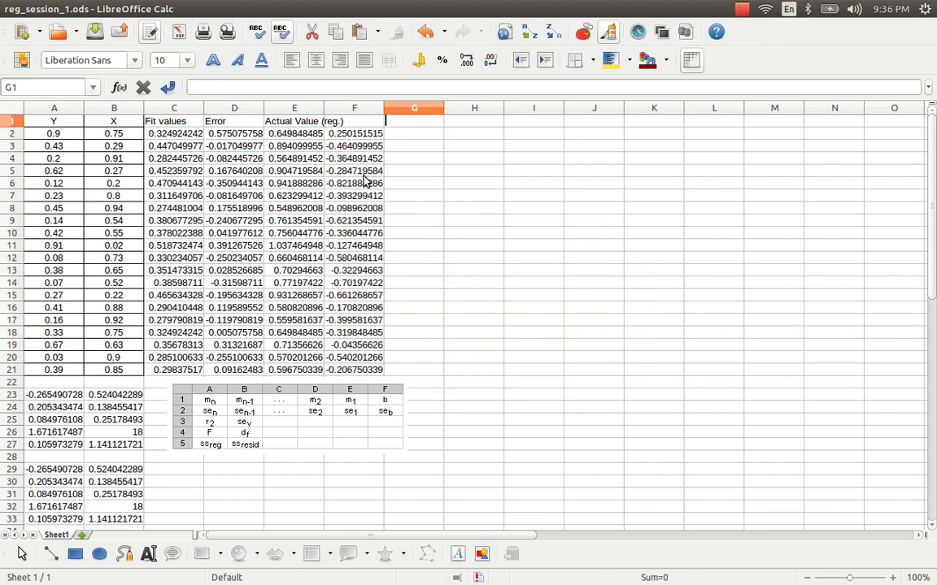
key("BackSpace")
type("Final Ef")
key("BackSpace")
type("rror")
key("Return")
- Enter the formula =F2+D2 in cell G2 to add the error to the column F difference
type("=")
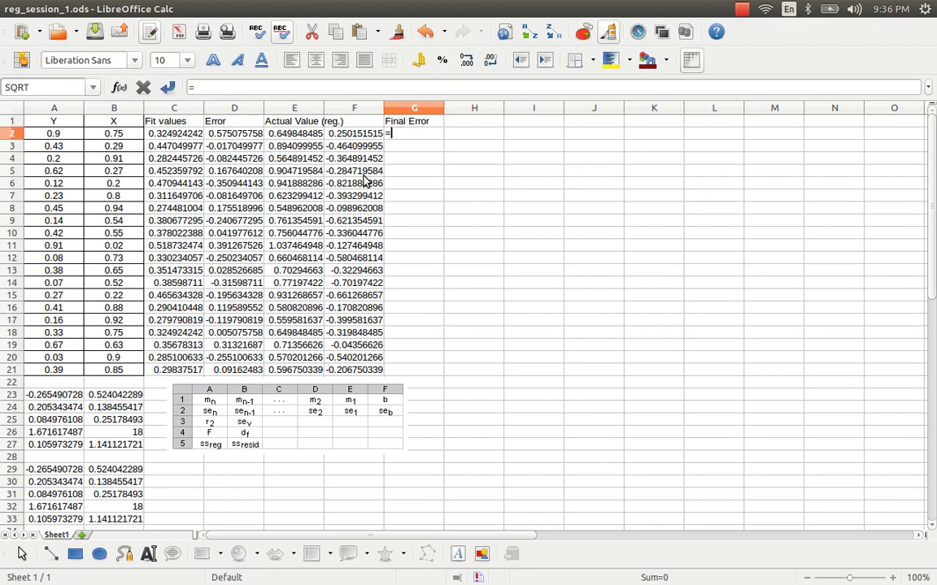
key("Left")
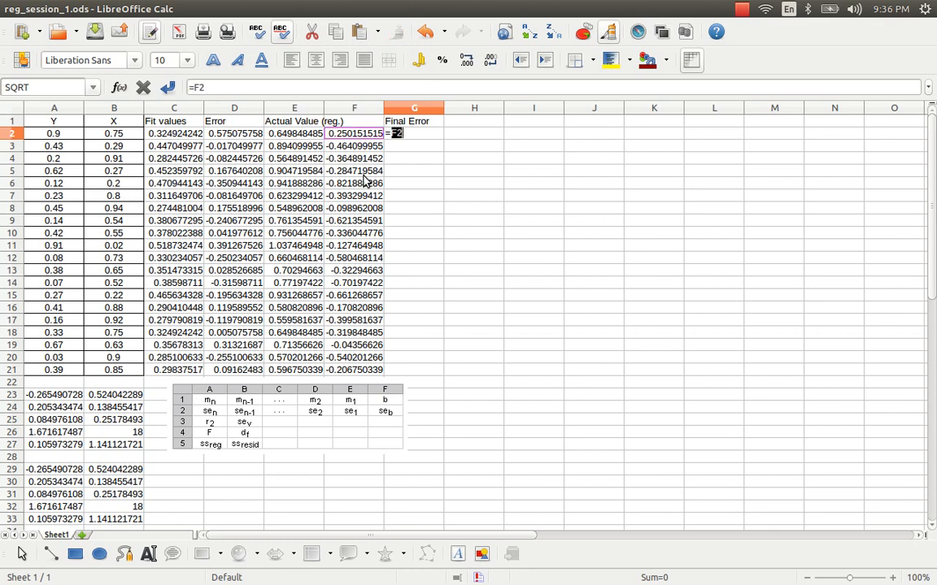
type("+")
key("Left")
key("Left")
key("Left")
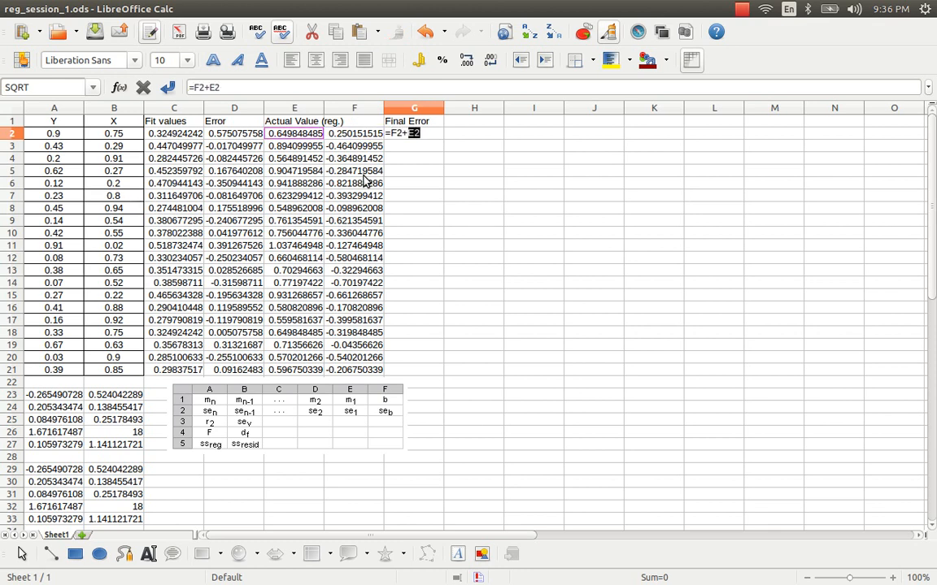
key("Return")
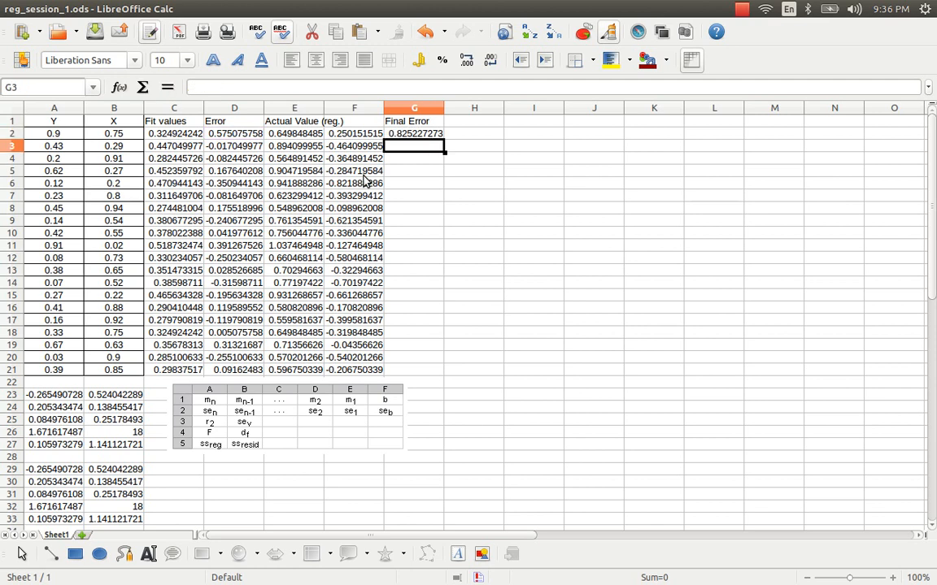
- Copy the G2 formula over the whole Final Error range G2:G21, overwriting the existing value in G2
key("Up")
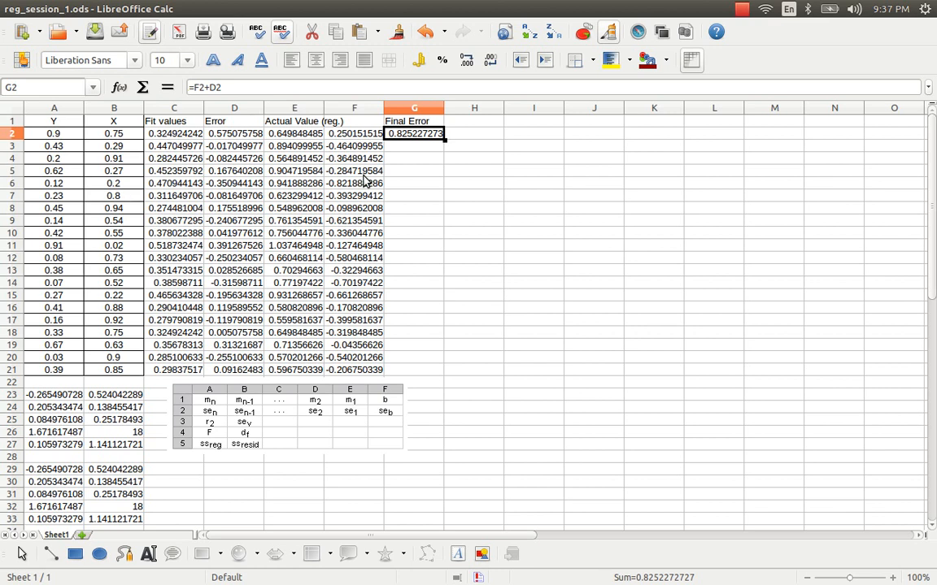
key("Left")
key("Left")
key("Right")
key("Right")
key("Left")
key("ctrl+Down")
key("Right")
key("ctrl+shift+Up")
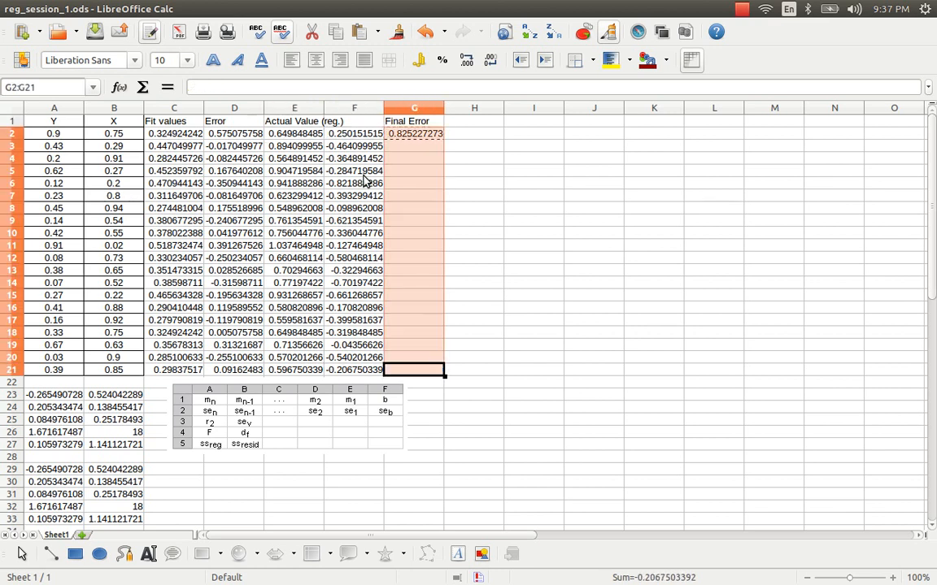
key("ctrl+v")
key("Return")
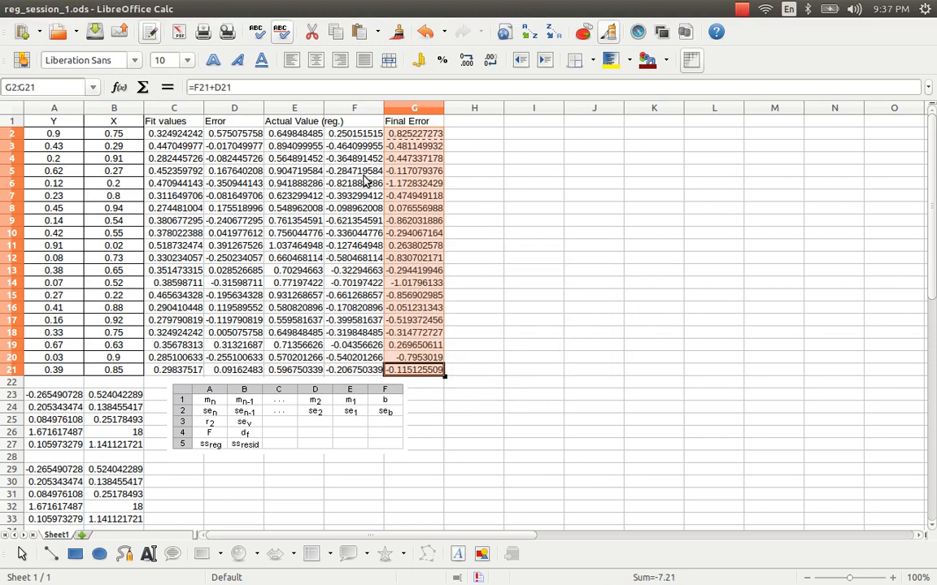
key("Up")
key("ctrl+Up")
key("Down")
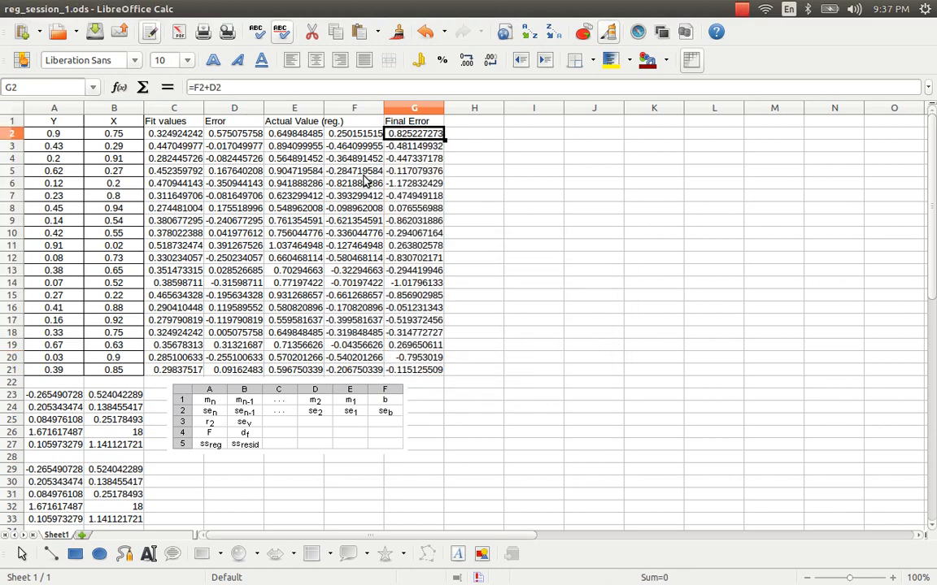
- Try the formula =G2+D2 in cell H2 to add the error to the final error, and clear the cell again
key("Right")
type("=")
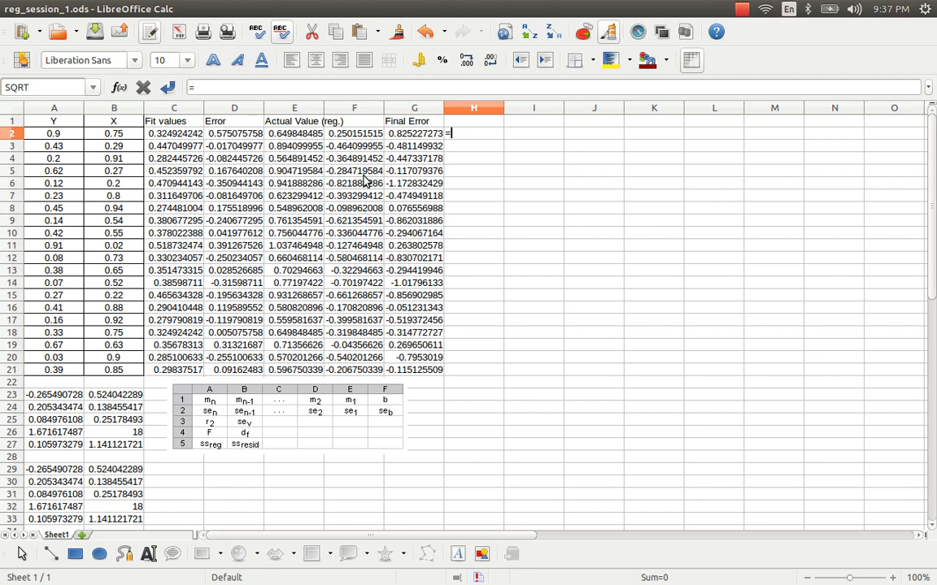
key("Left")
type("+")
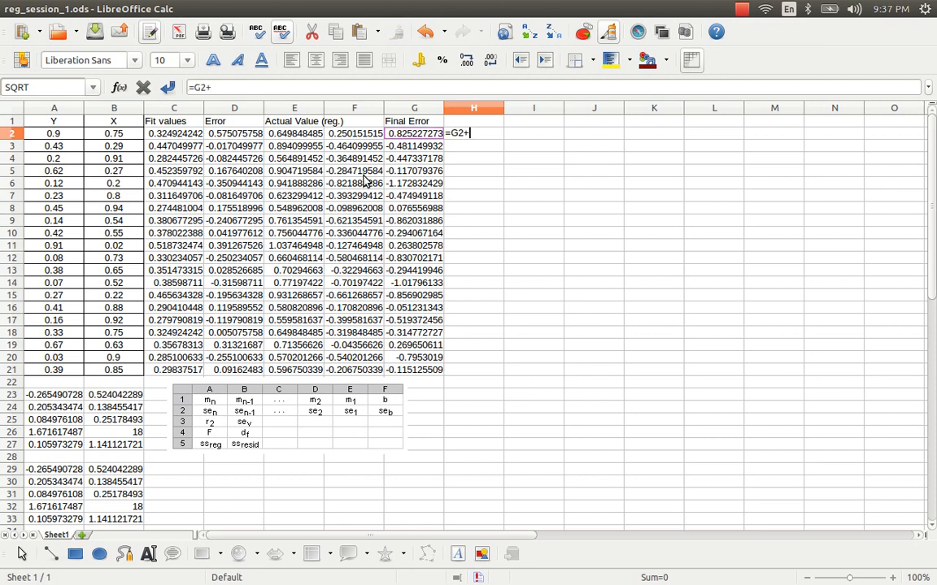
key("Left")
key("Left")
key("Left")
key("Left")
key("Return")
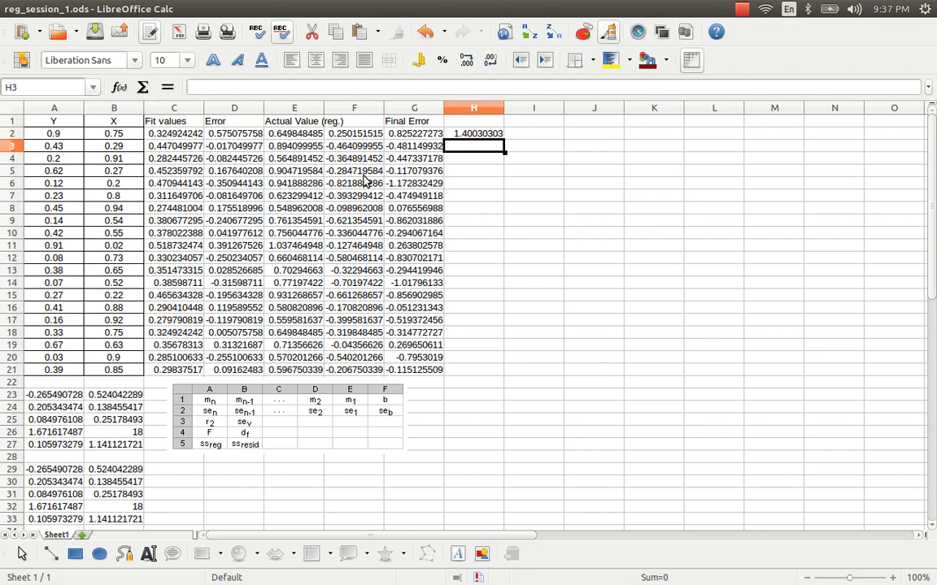
key("Up")
key("Delete")
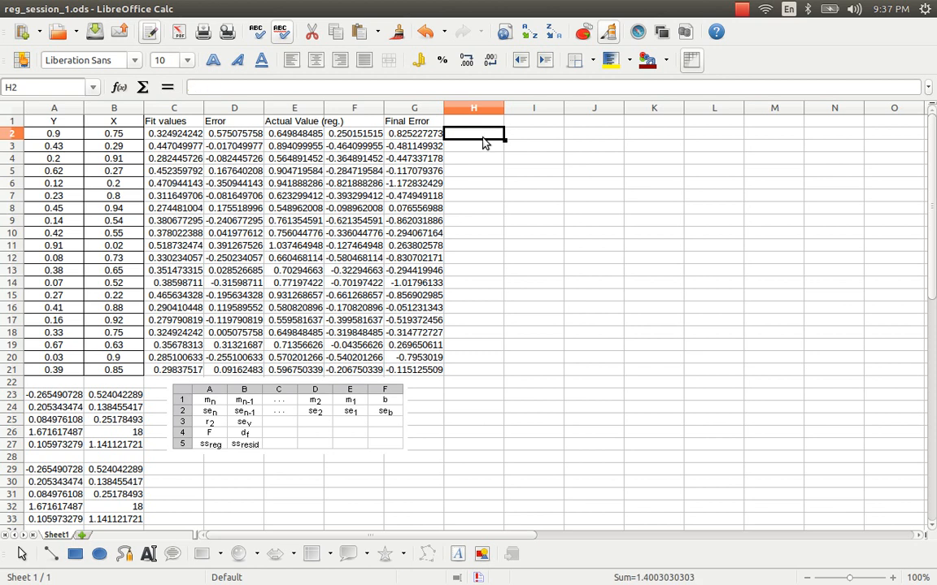
left_click(741, 9)
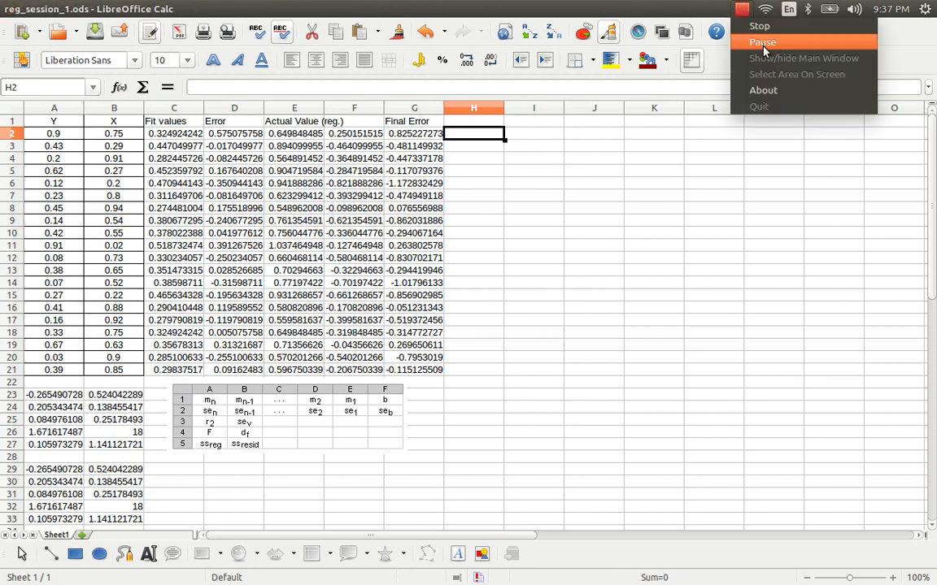
left_click(762, 41)
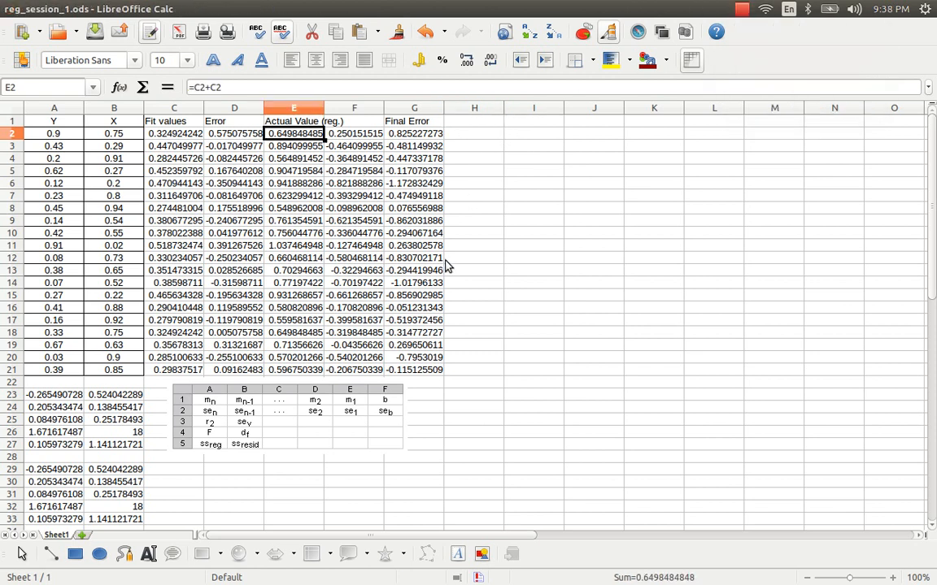
- Change the formula in cell E2 to =C2+D2 so it adds the error to the fit value
key("Right")
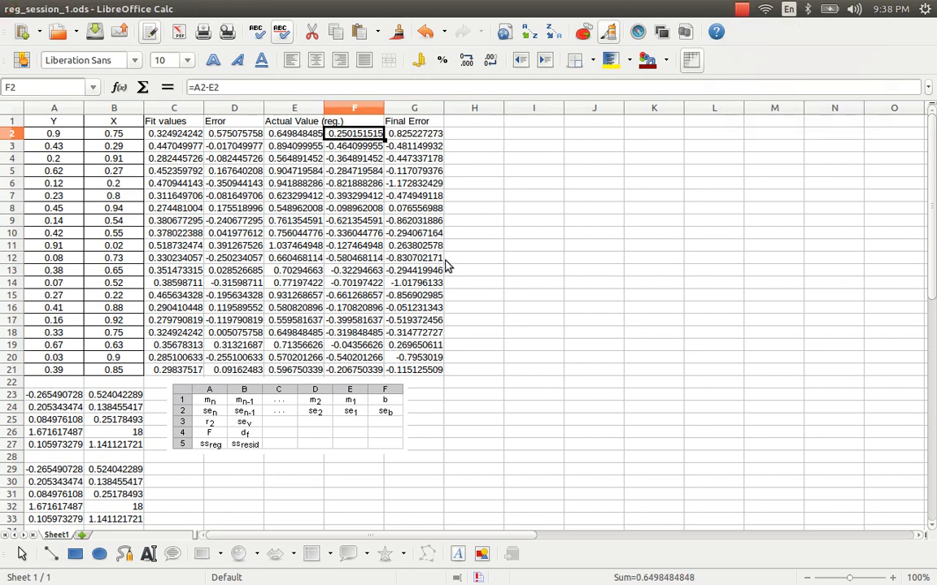
key("Left")
key("F2")
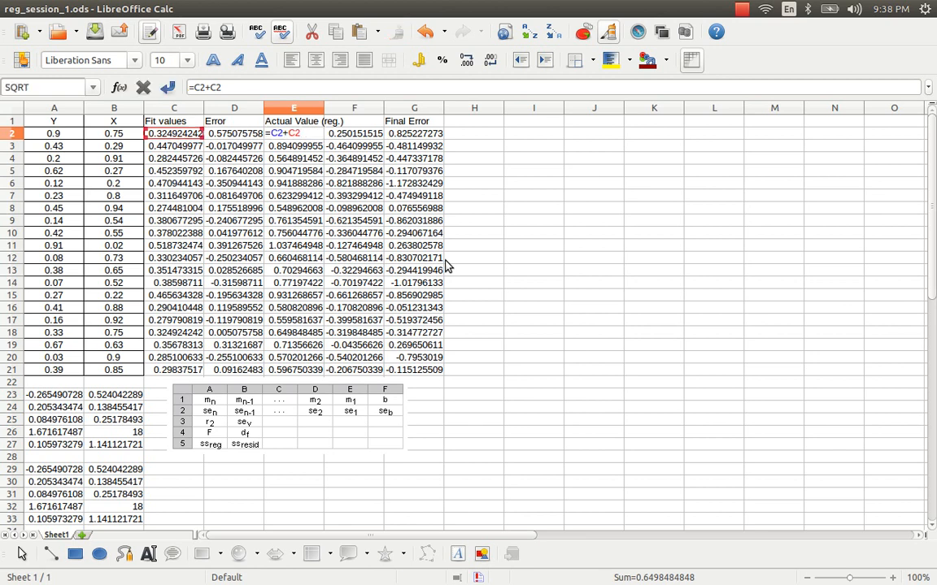
key("BackSpace")
key("BackSpace")
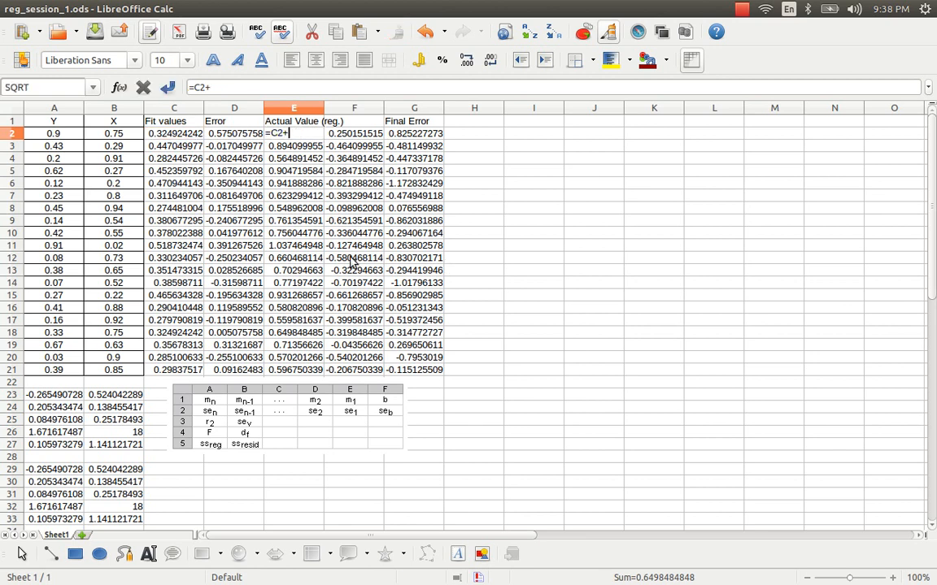
left_click(244, 133)
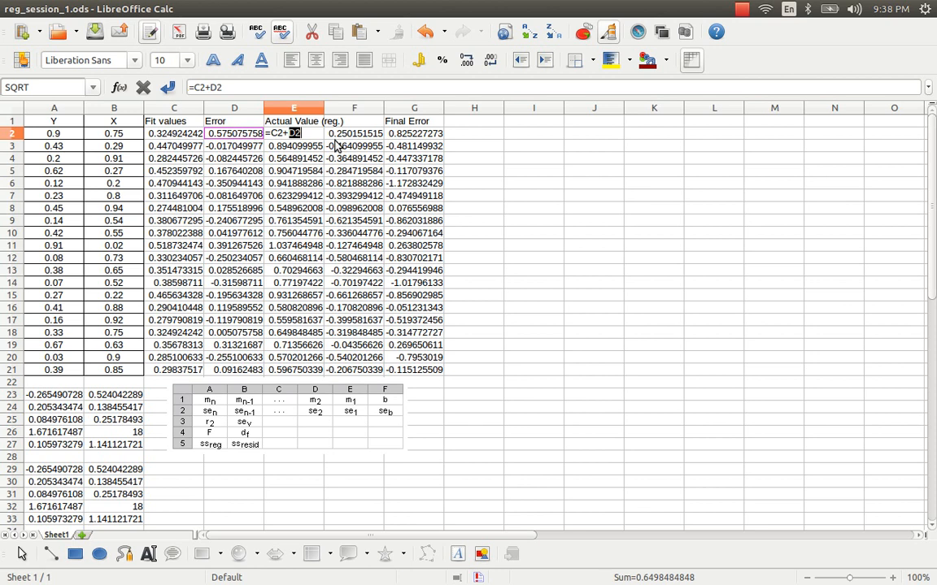
key("Return")
key("Up")
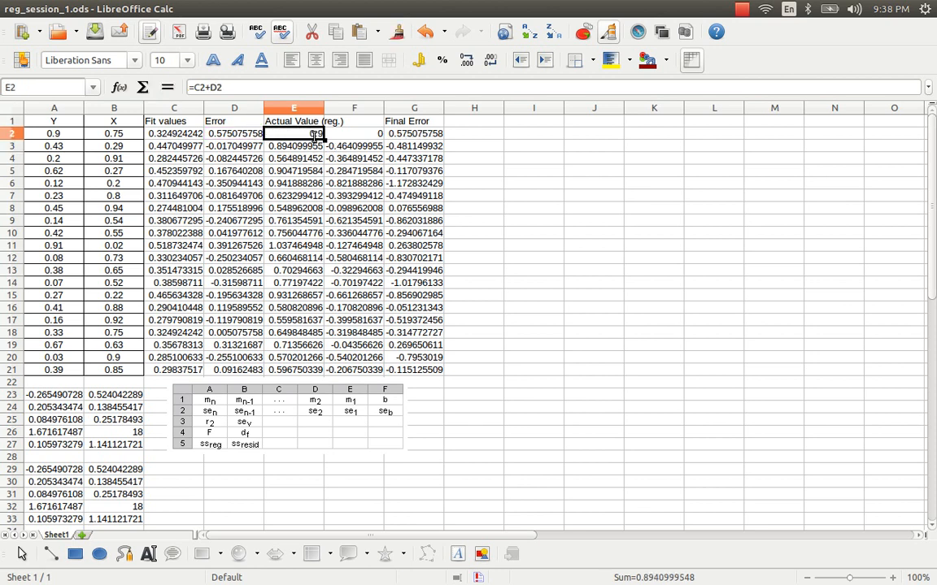
- Copy the corrected E2 formula over the range E2:E21, overwriting the existing actual regression values
key("Left")
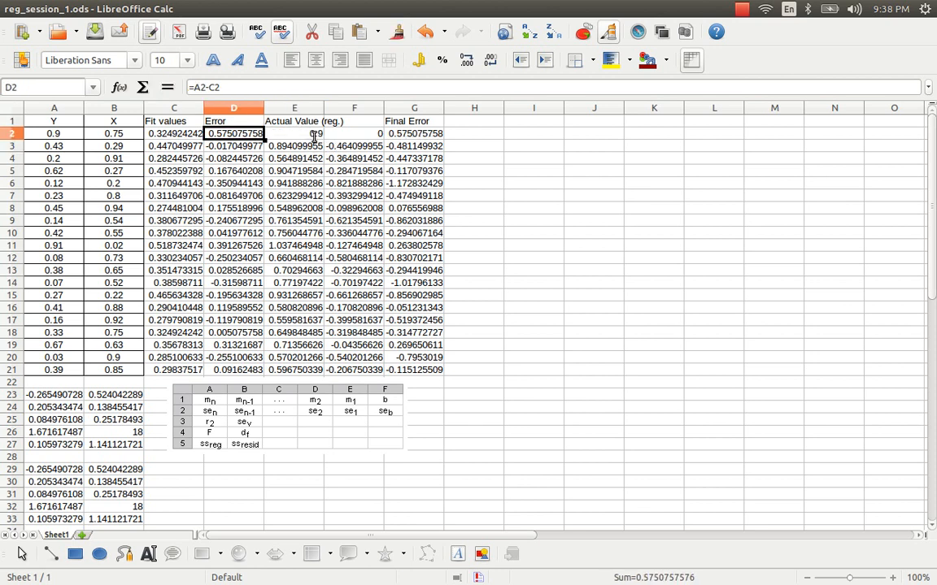
left_click(314, 135)
key("ctrl+c")
key("Left")
key("ctrl+Down")
key("Right")
left_click(316, 135, "shift")
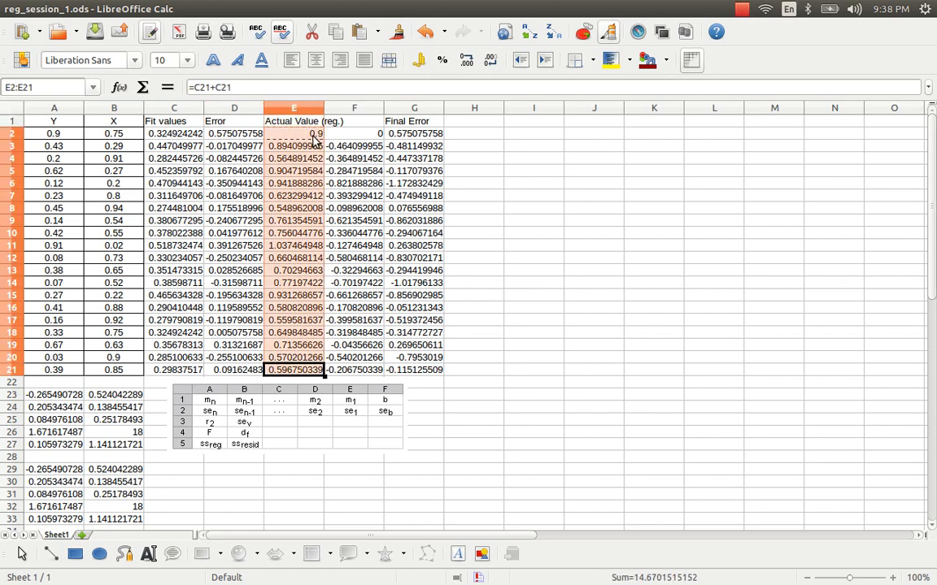
key("ctrl+v")
key("Return")
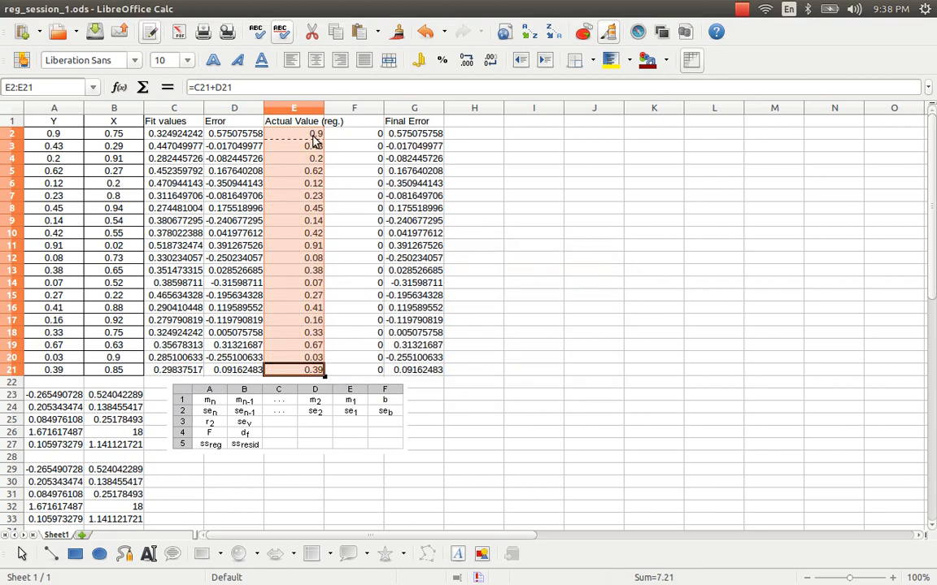
- Delete the contents of F1:G21, including the difference column and the Final Error column
key("Up")
key("ctrl+Up")
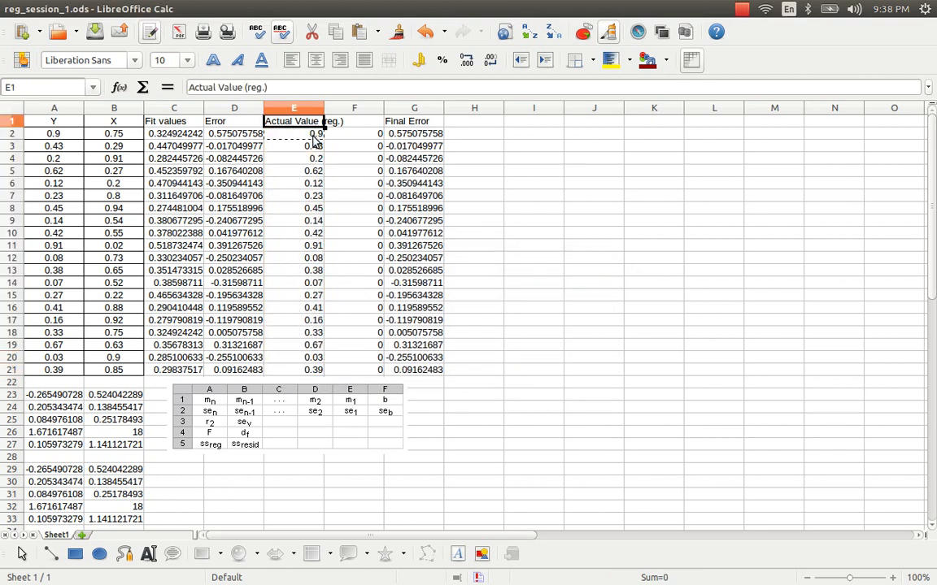
key("Right")
key("shift+Right")
key("ctrl+shift+Down")
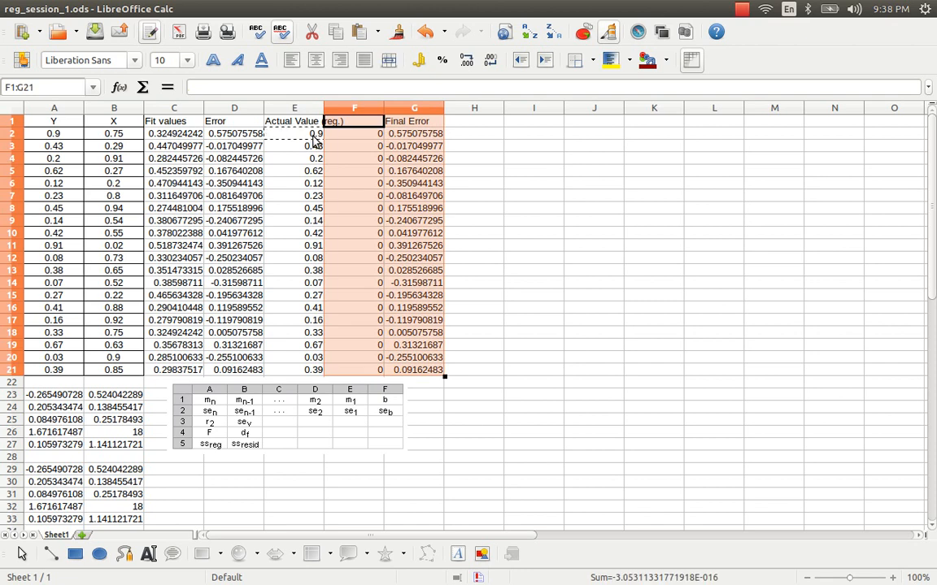
key("Delete")
- Examine the fit value, error and actual value formulas in row 2 and compare them with the Y value
key("Left")
key("Left")
key("Left")
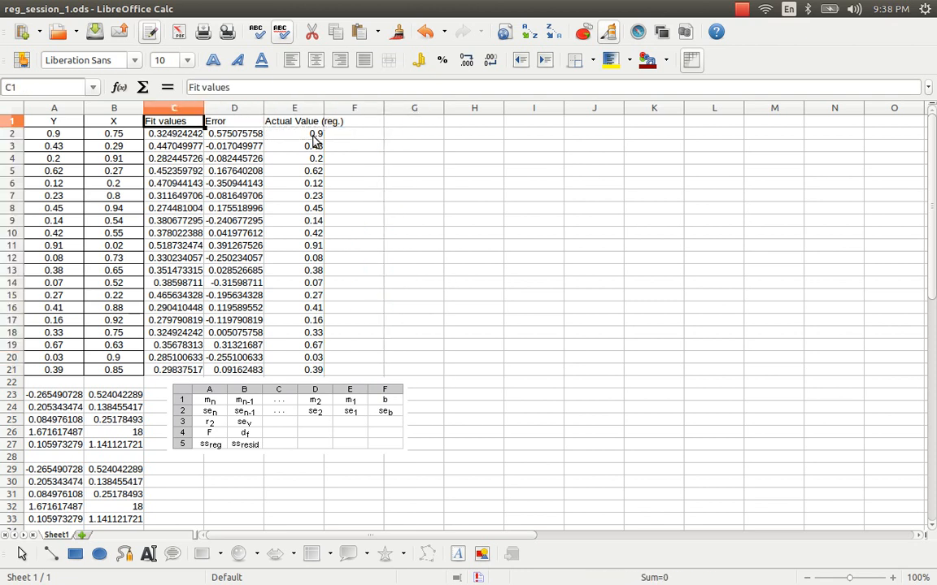
key("Right")
key("Right")
key("Left")
key("Down")
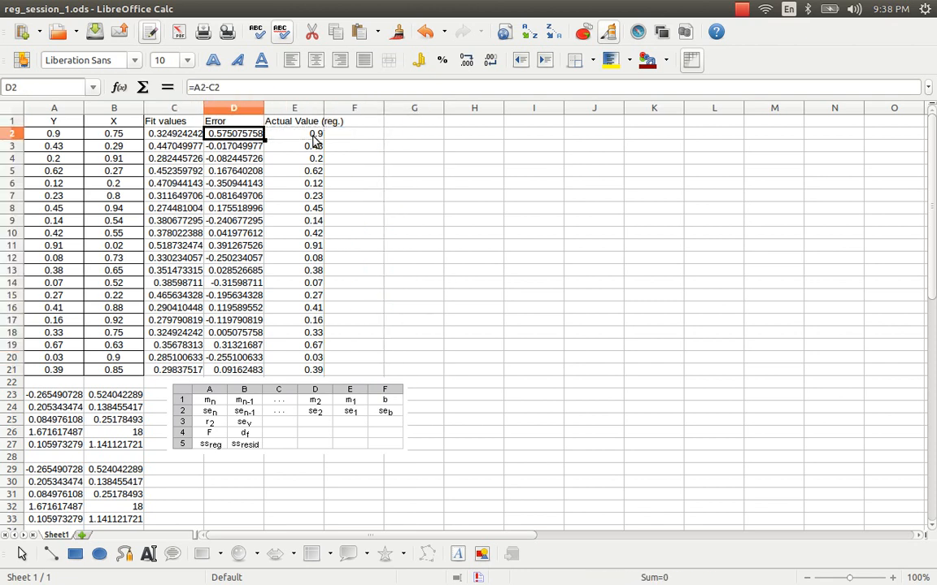
key("Left")
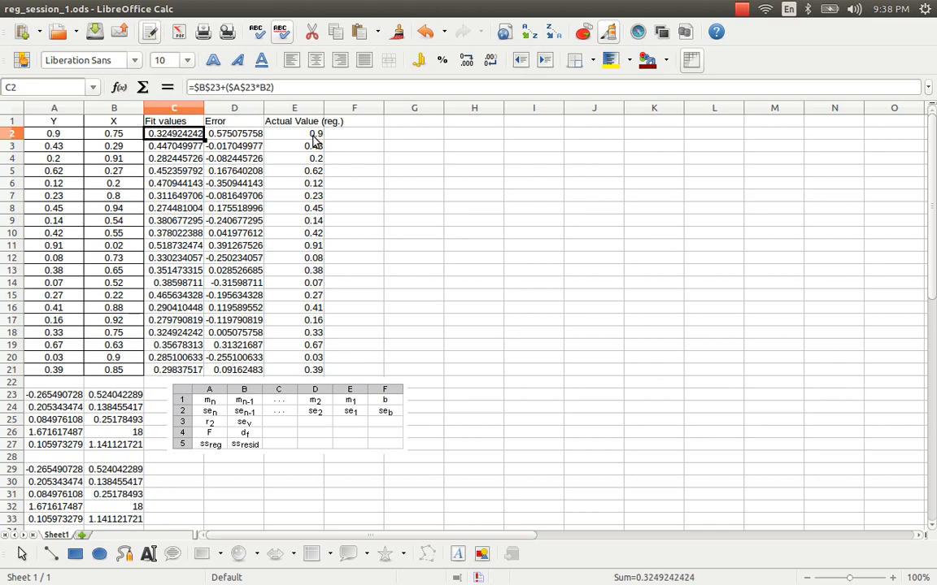
key("Right")
key("Right")
key("Left")
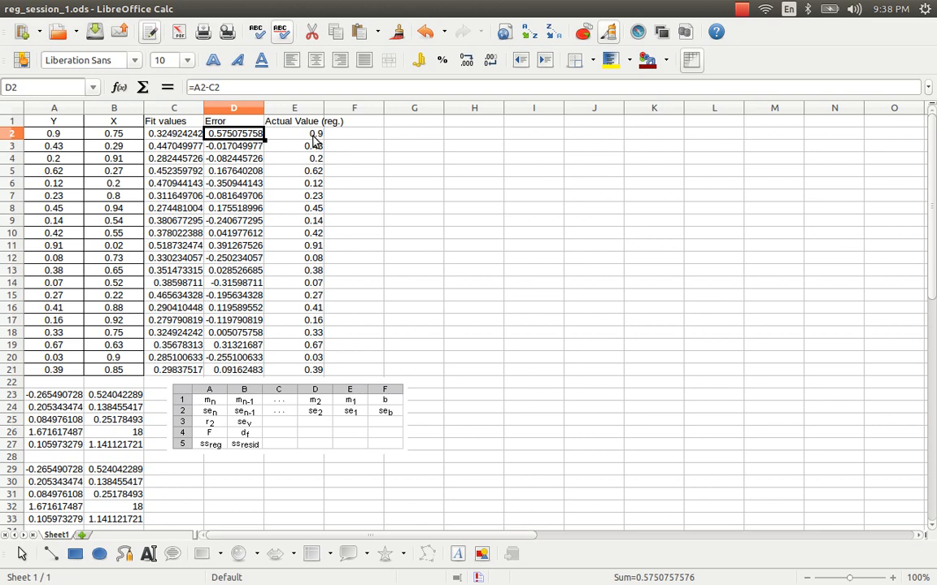
key("Right")
key("Left")
key("Left")
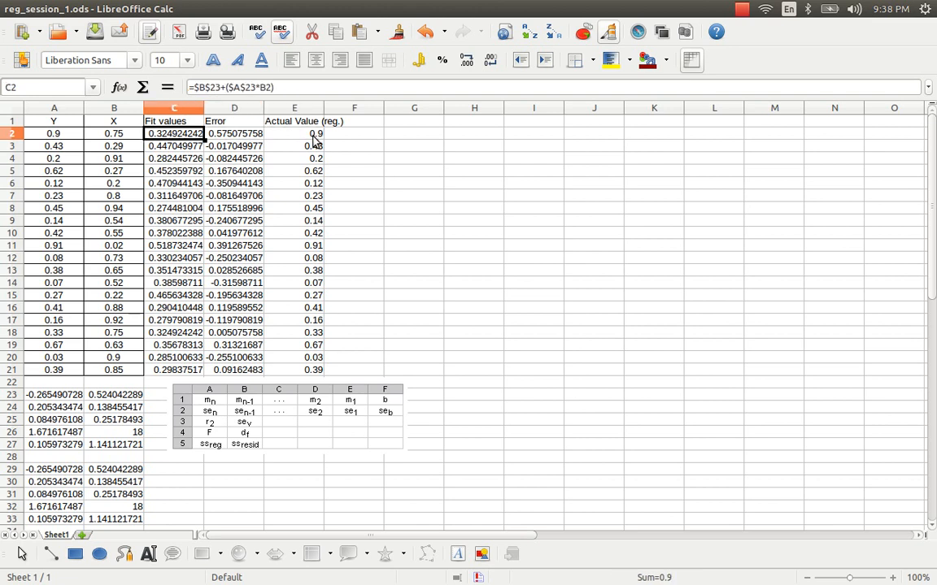
key("Right")
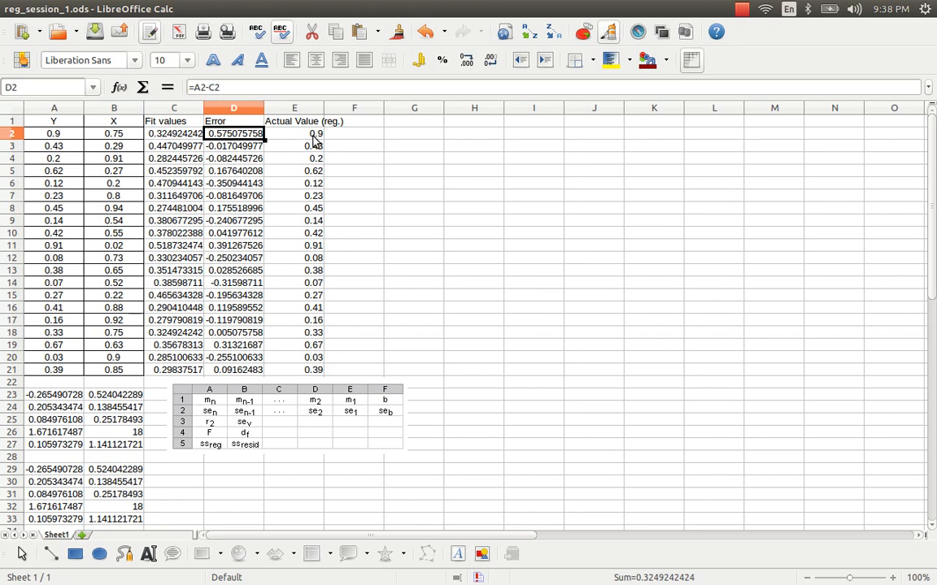
key("Right")
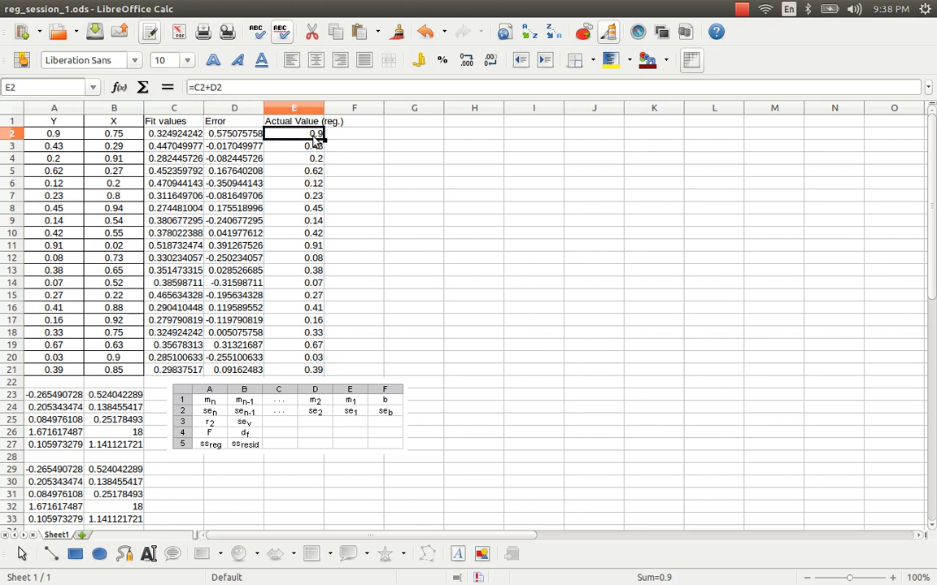
key("Left")
key("Left")
key("Left")
key("Left")
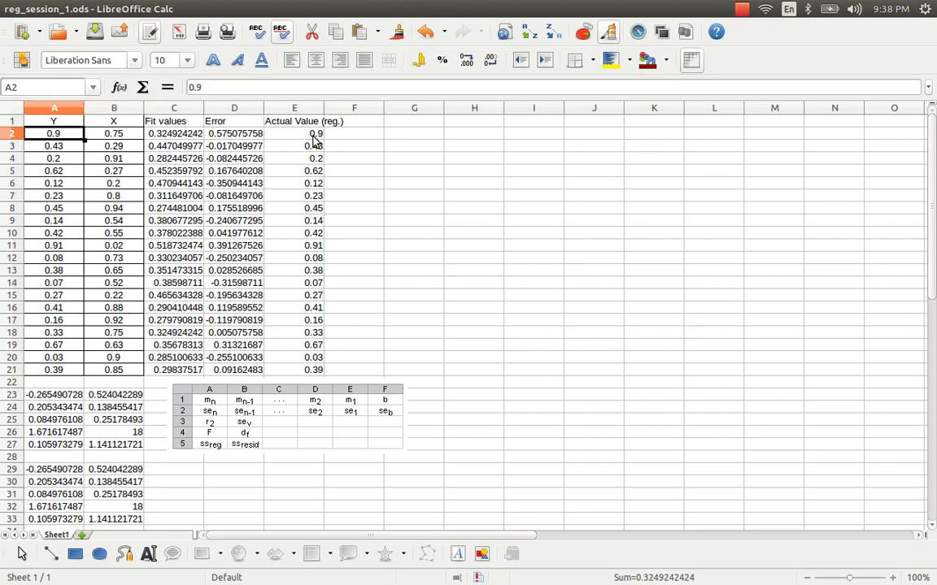
key("Right")
key("Right")
key("Right")
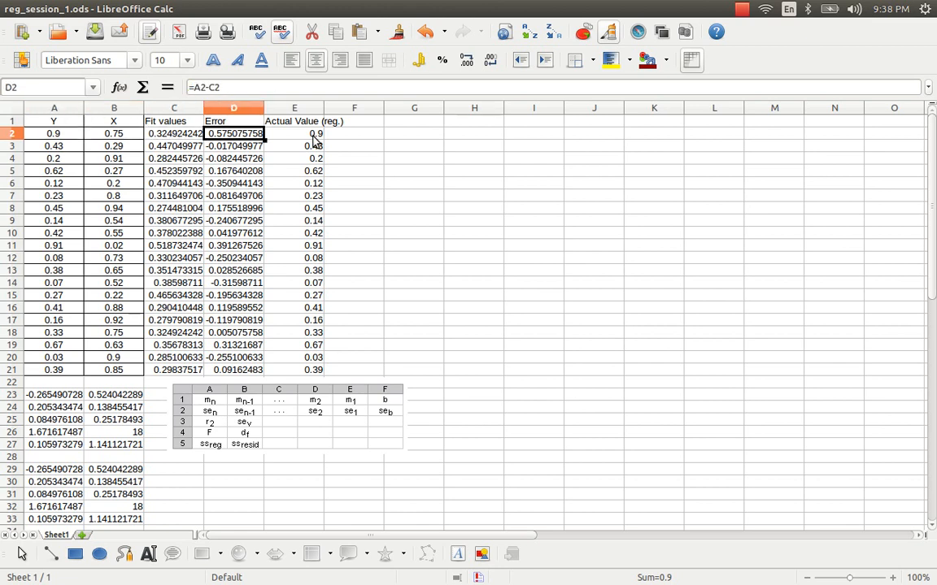
- Go through the Actual Value (reg.) column down to row 12 and back up the Error column to row 2
key("Right")
key("Down")
key("Down")
key("Down")
key("Down")
key("Down")
key("Down")
key("Down")
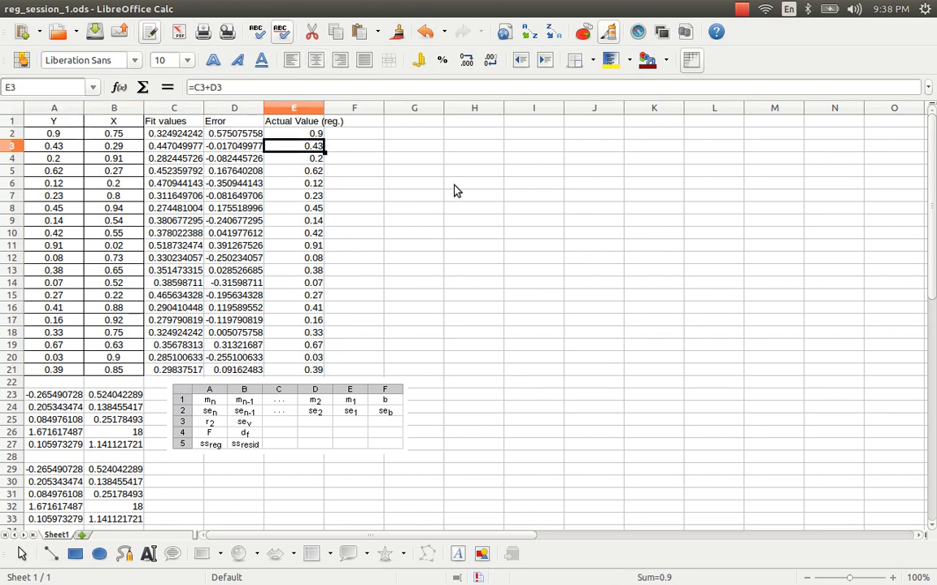
key("Down")
key("Down")
key("Down")
key("Left")
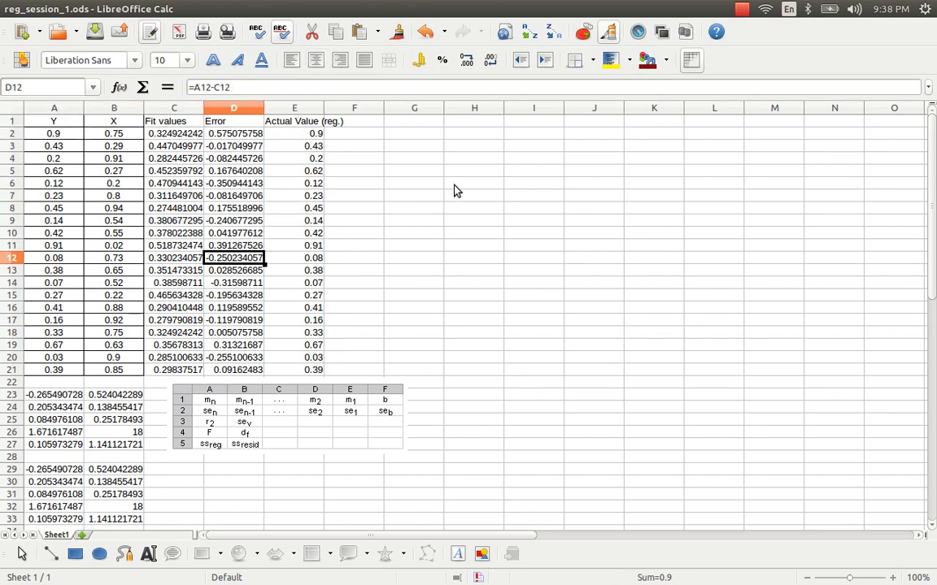
key("Up")
key("Up")
key("Up")
key("Up")
key("Up")
key("Up")
key("Up")
key("Up")
key("Up")
key("Up")
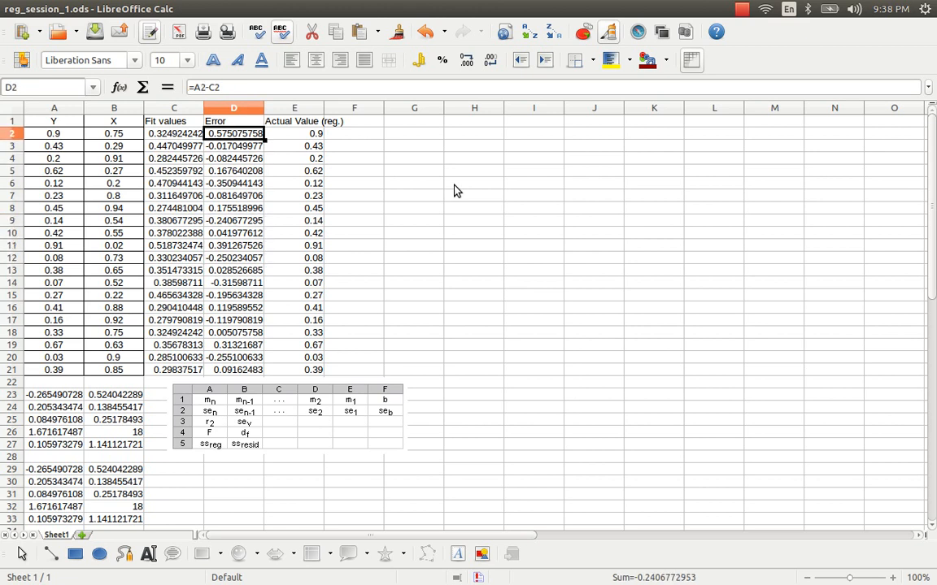
- Select the error values D2:D21 to check their sum
key("Right")
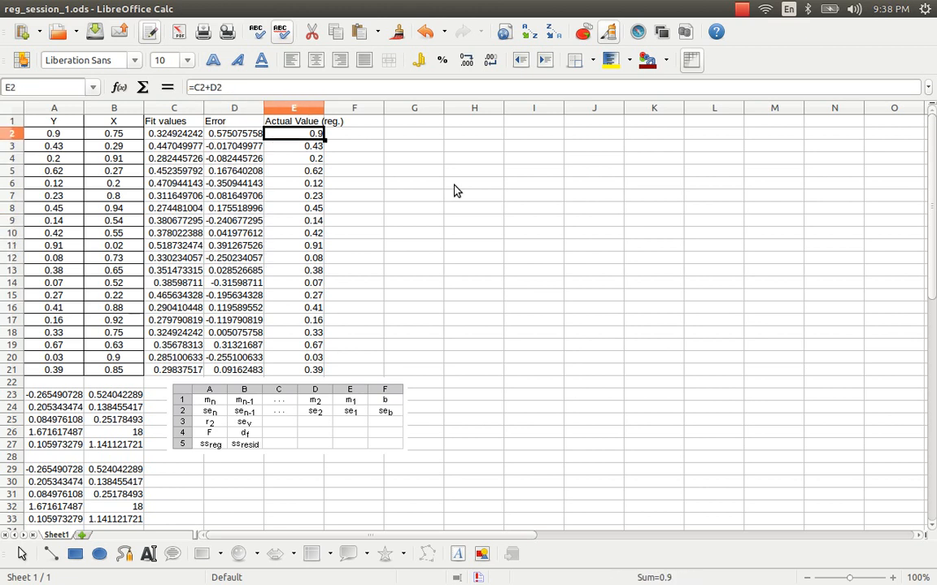
key("Left")
key("ctrl+shift+Down")
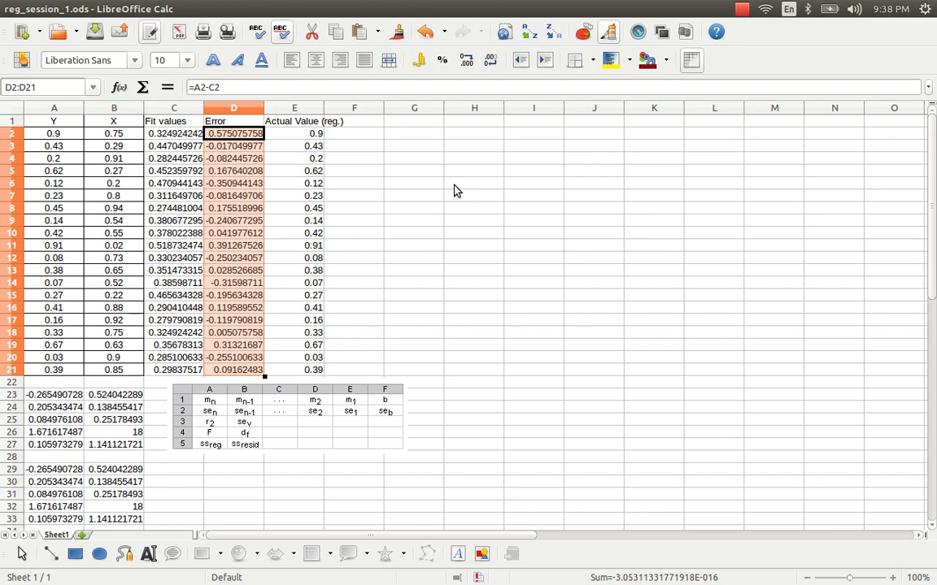
key("Up")
key("ctrl+shift+Down")
key("Left")
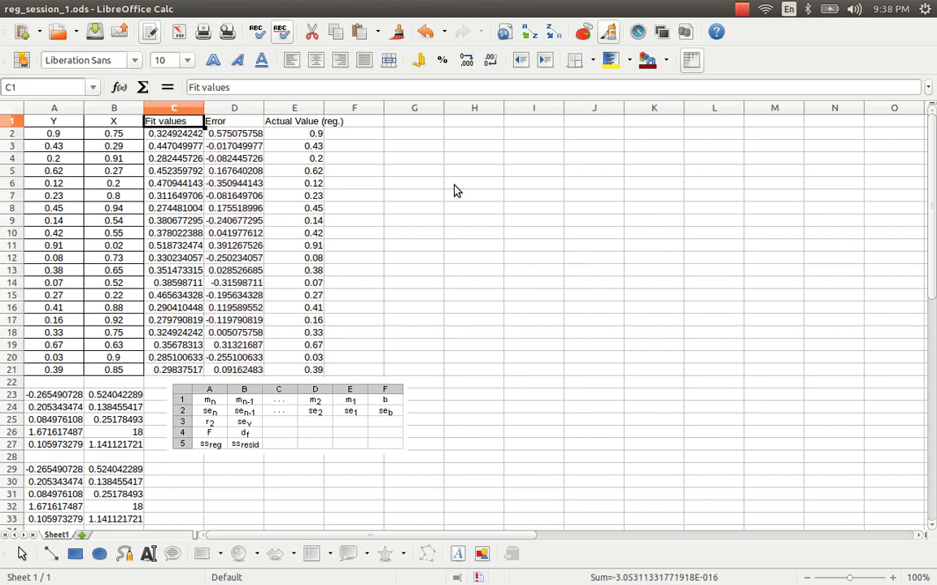
- Apply full inner and outer borders to the coefficient table in A35:D37
key("Left")
key("ctrl+Down")
key("ctrl+Down")
key("ctrl+Down")
key("ctrl+Down")
key("ctrl+Down")
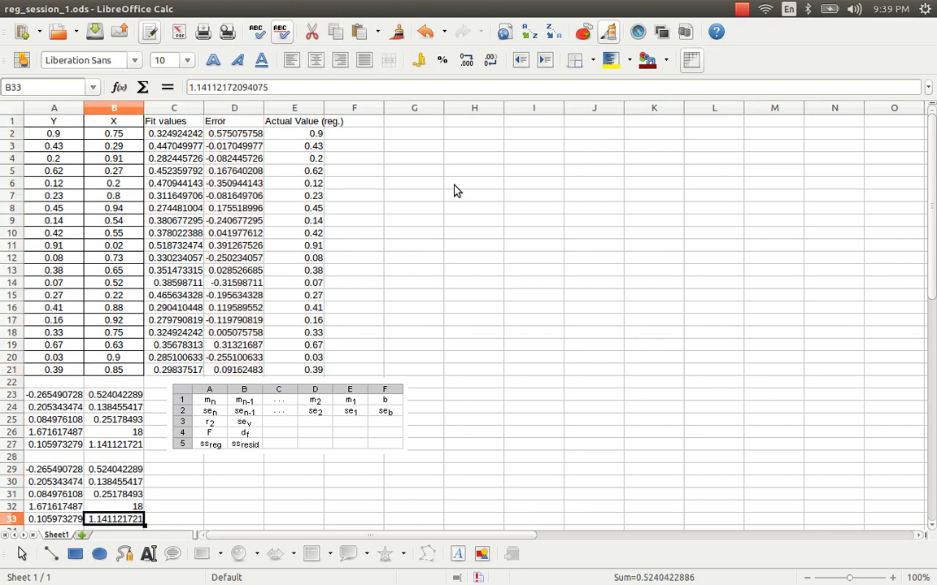
key("ctrl+Down")
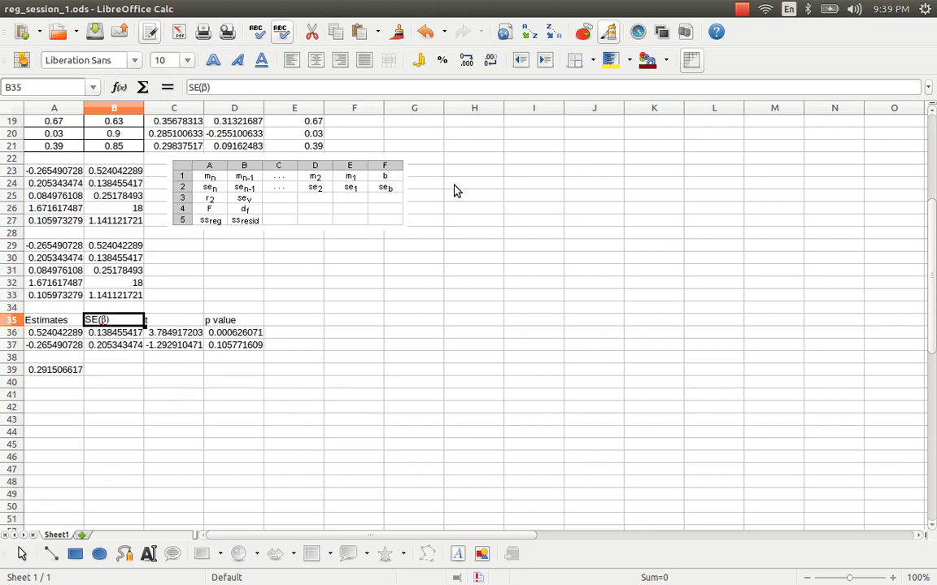
key("Left")
key("shift+Right")
key("shift+Right")
key("shift+Right")
key("shift+Down")
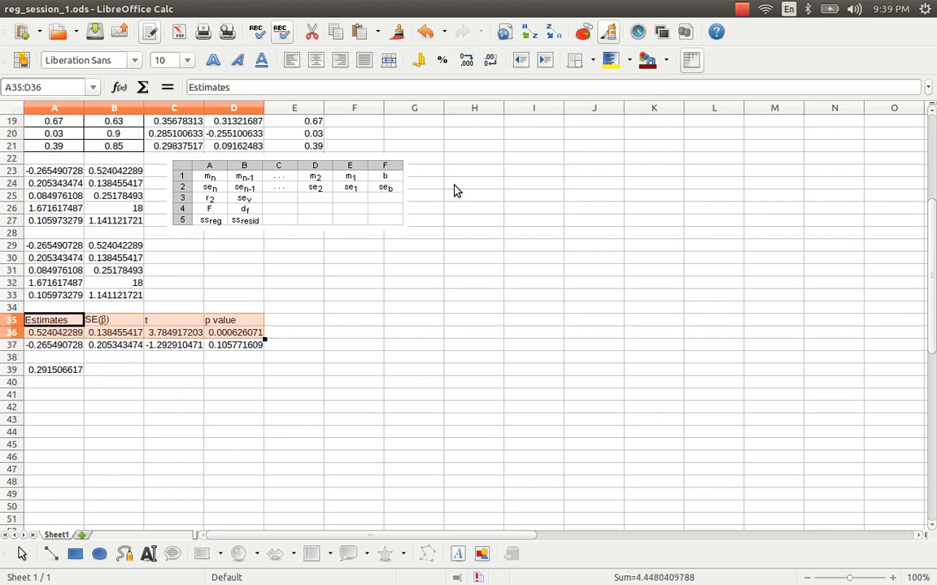
key("shift+Down")
left_click(593, 60)
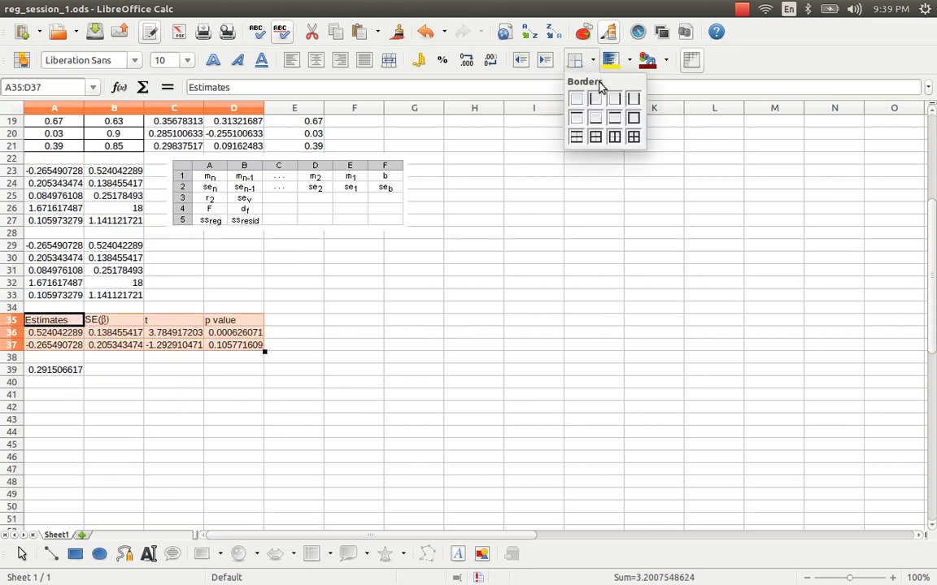
left_click(633, 138)
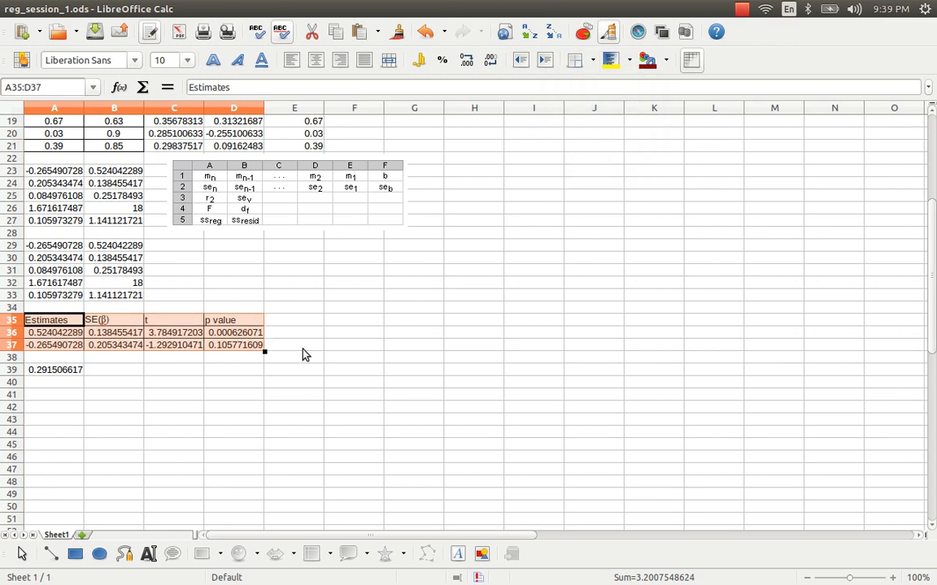
- Make the coefficient table headings in A35:D35 bold and italic
key("Left")
key("shift+Right")
key("shift+Right")
key("shift+Right")
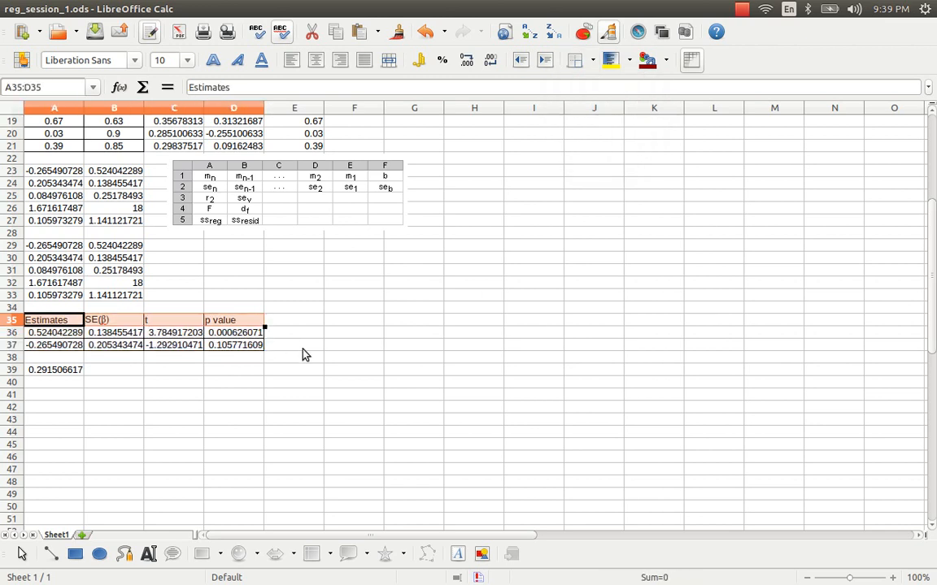
key("ctrl+b")
key("ctrl+i")
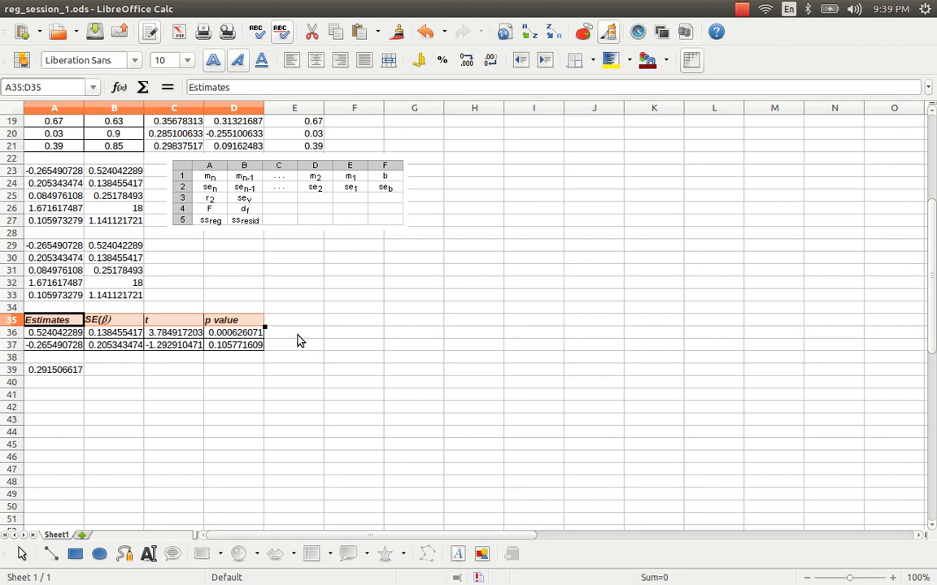
- Copy the whole coefficient table A35:D37 with its headings
left_click(195, 345)
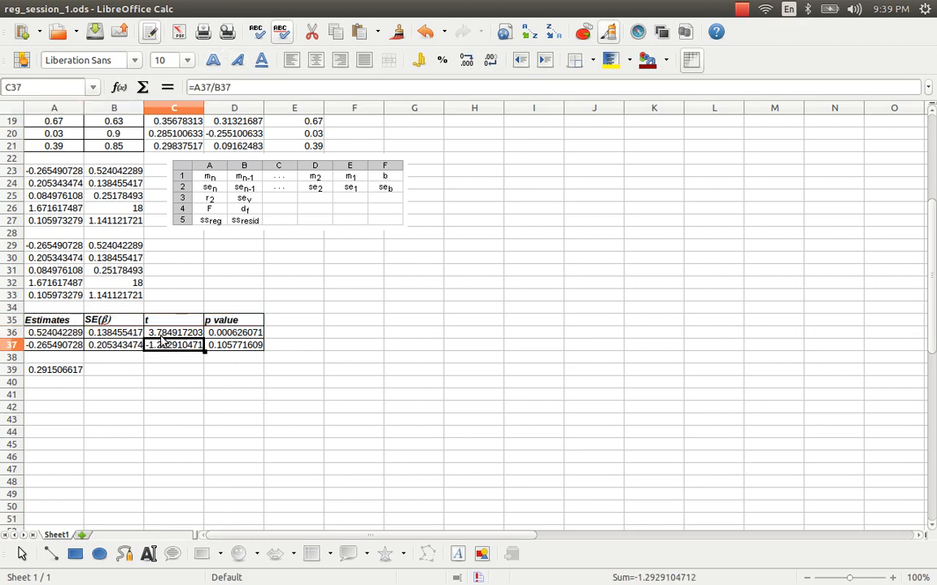
key("Up")
key("Up")
key("Left")
key("Left")
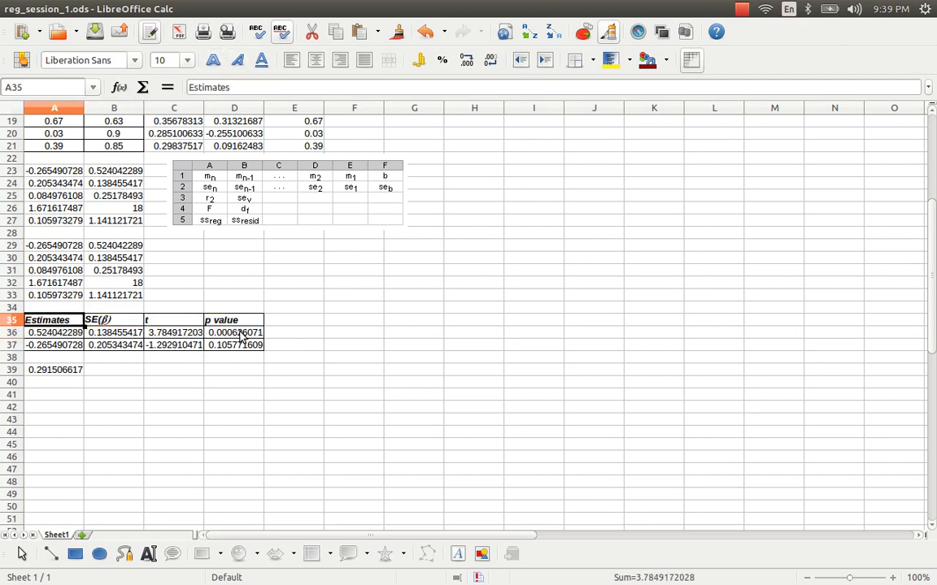
key("shift+Right")
key("shift+Right")
key("shift+Right")
key("shift+Down")
key("shift+Down")
key("ctrl+c")
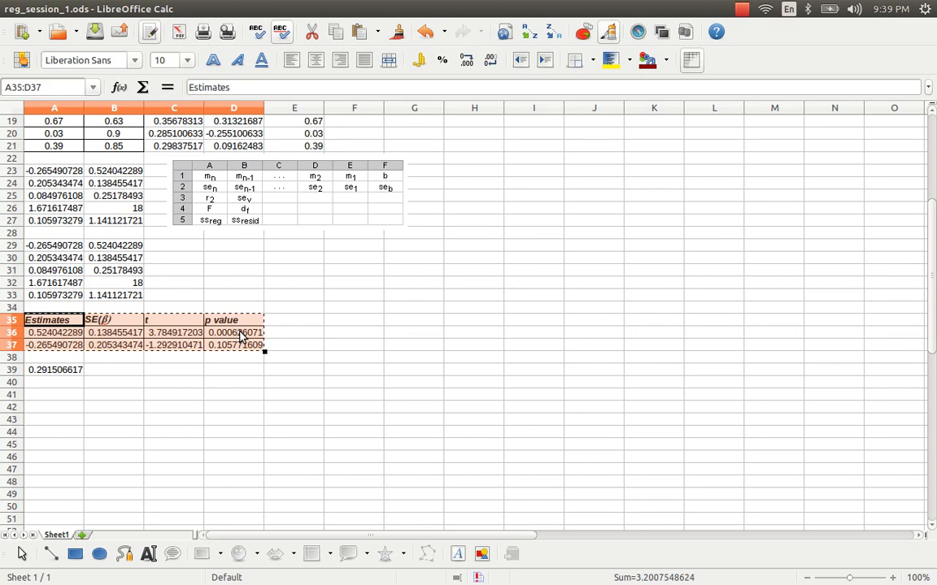
- Open a blank text document in LibreOffice Writer
key("alt+F1")
key("Down")
key("Down")
key("Down")
key("Down")
key("Down")
key("Down")
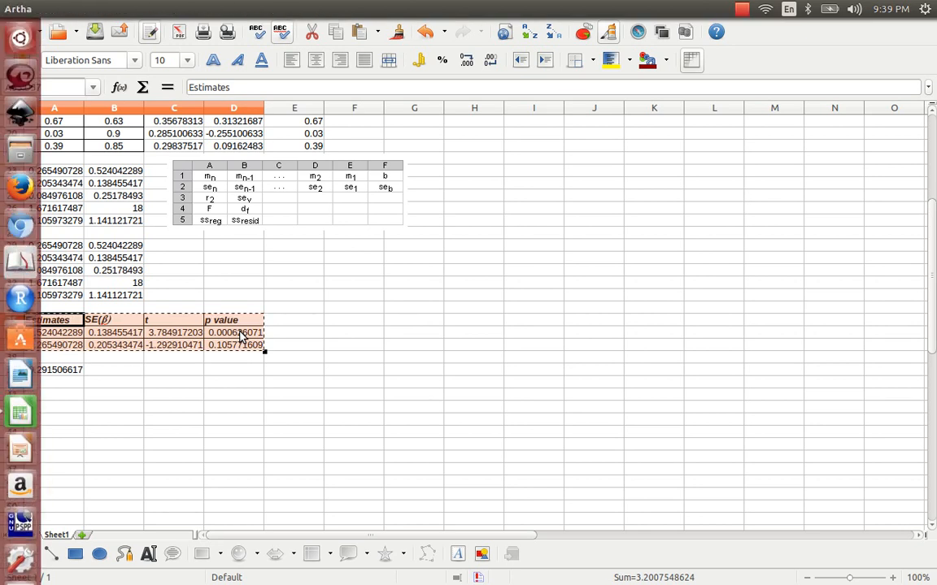
key("Down")
key("Down")
key("Down")
key("Escape")
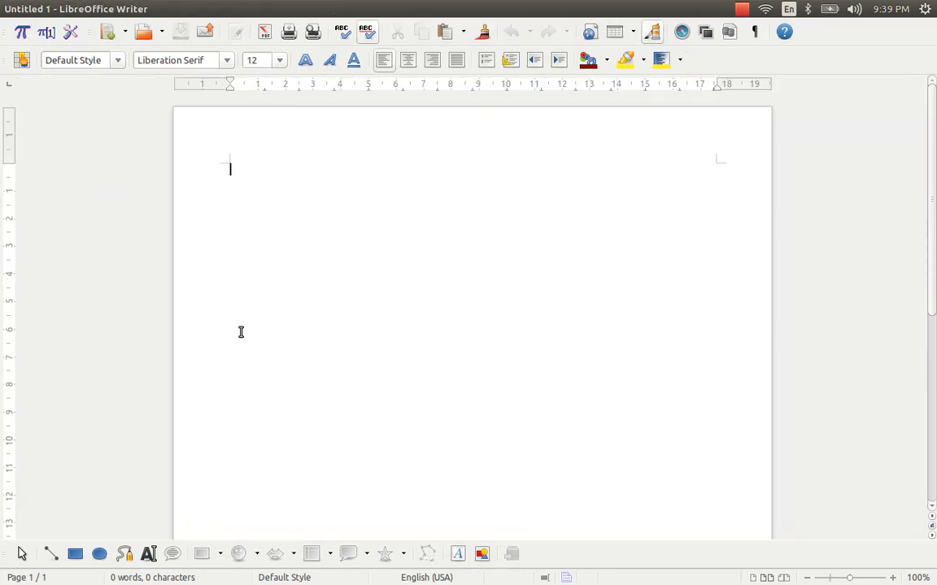
- Write the caption "Table 1: Regression coefficients" and paste the copied coefficient table below it
type("Table 1:")
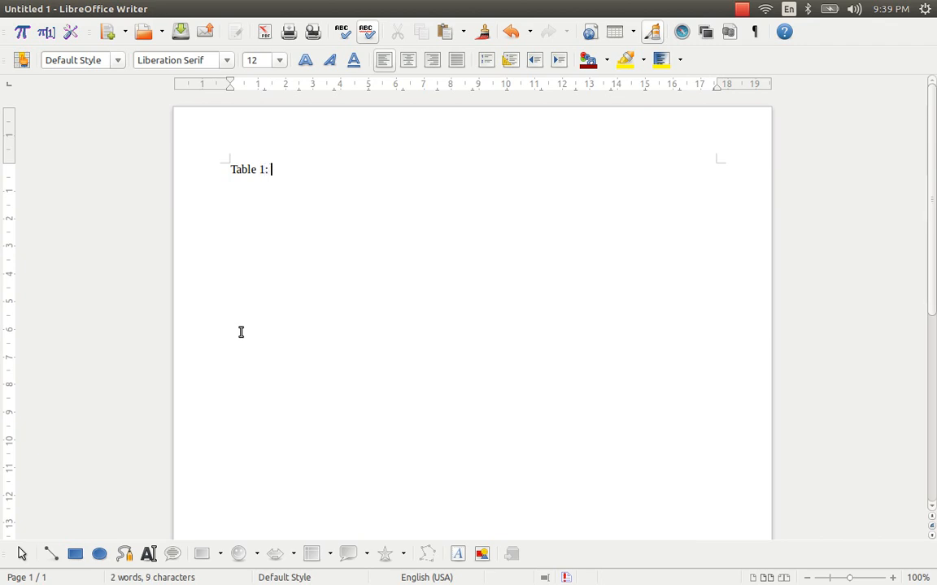
type(" Regression ")
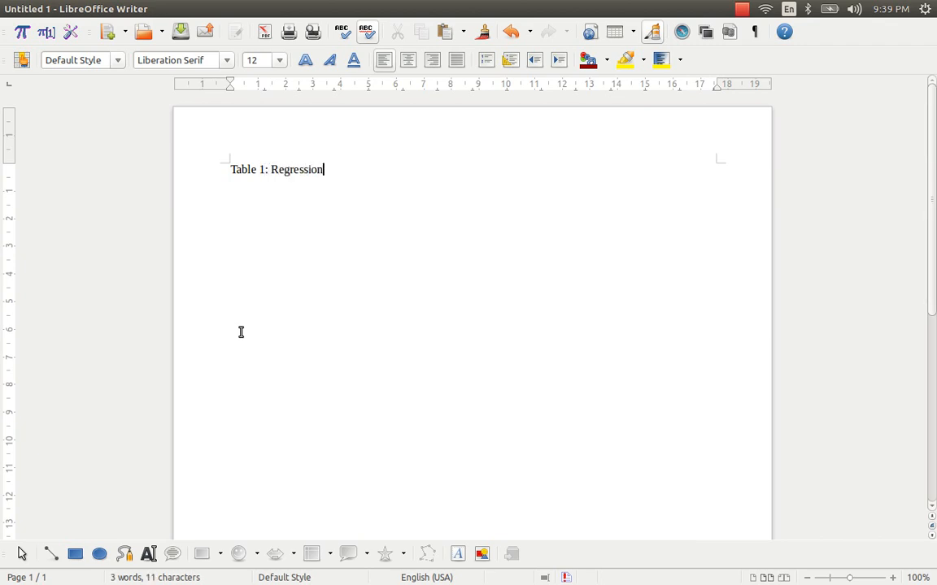
type("output from")
key("ctrl+shift+Left")
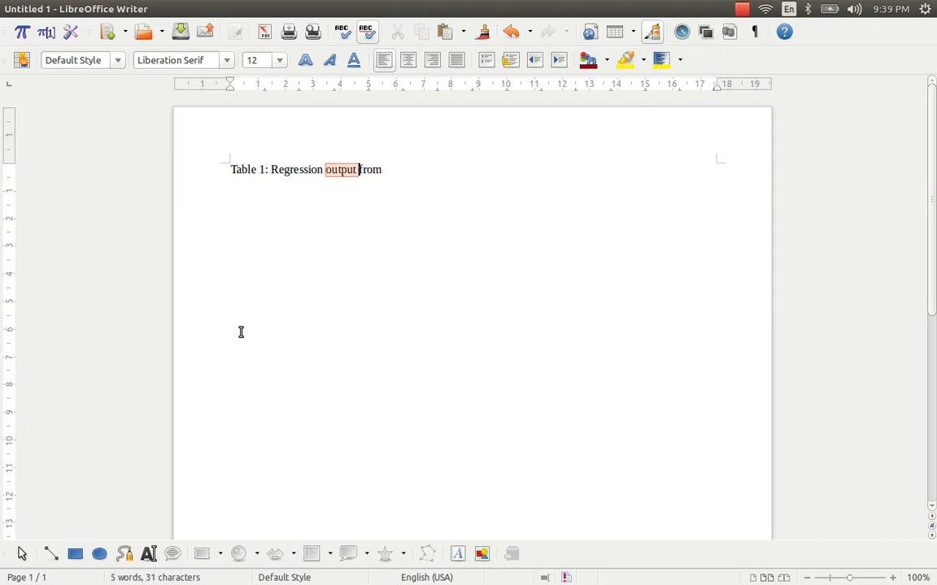
type("coeffi")
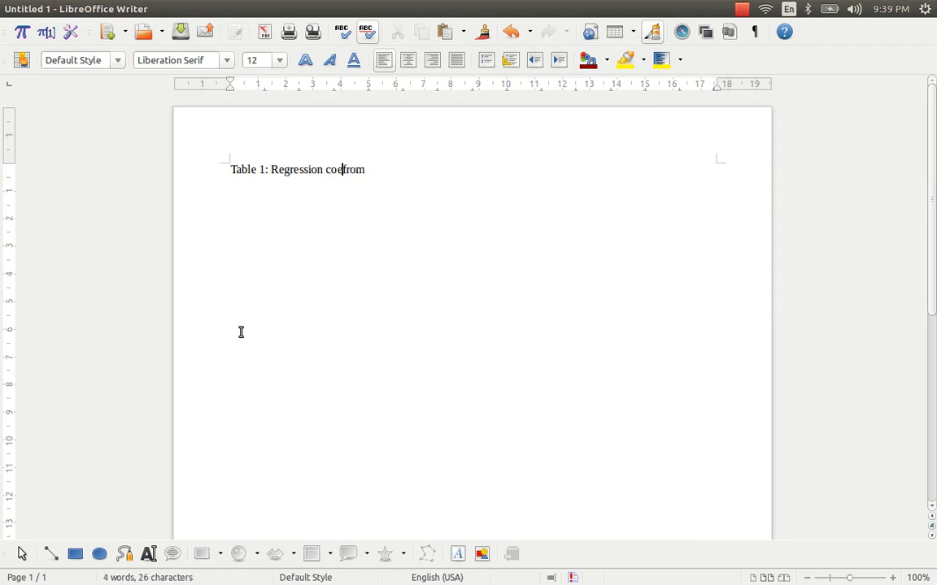
type("cients f")
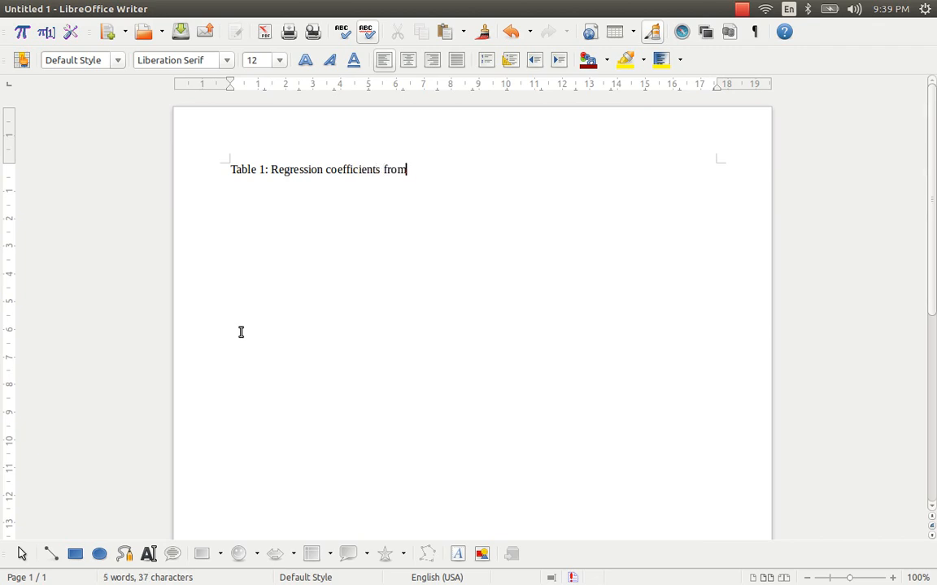
key("BackSpace")
key("BackSpace")
key("BackSpace")
key("ctrl+v")
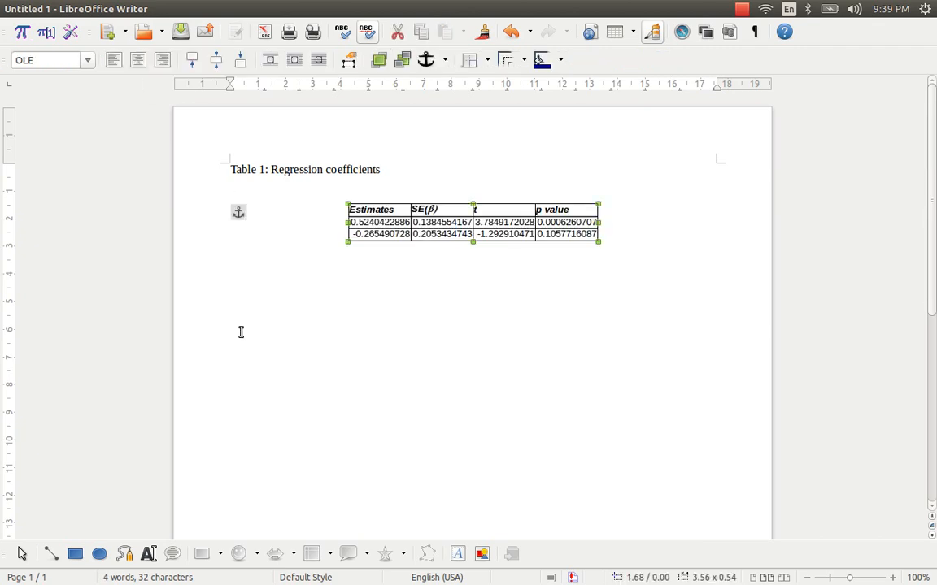
left_click(285, 278)
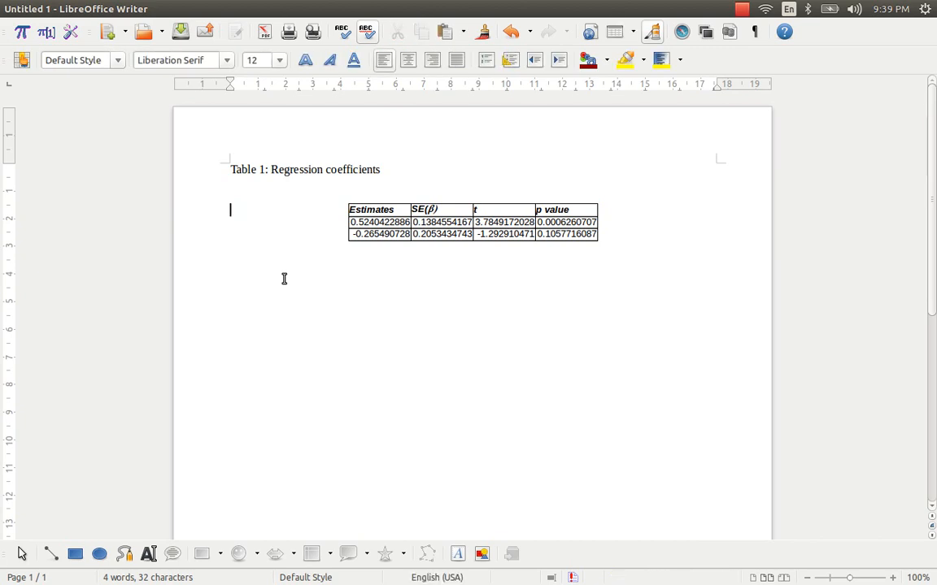
- Anchor the pasted coefficient table as a character and centre it on the page
left_click(445, 221)
right_click(445, 221)
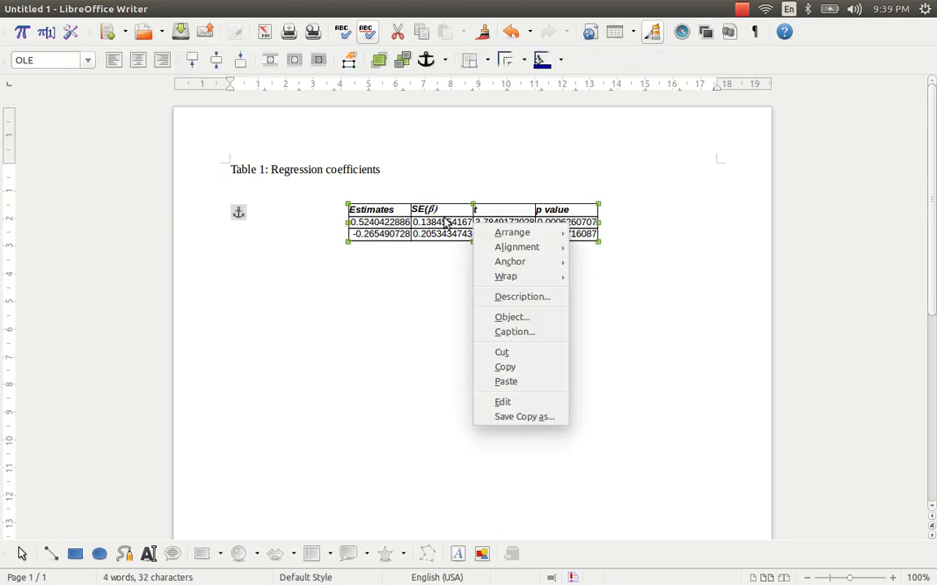
key("Down")
key("Down")
key("Down")
key("Right")
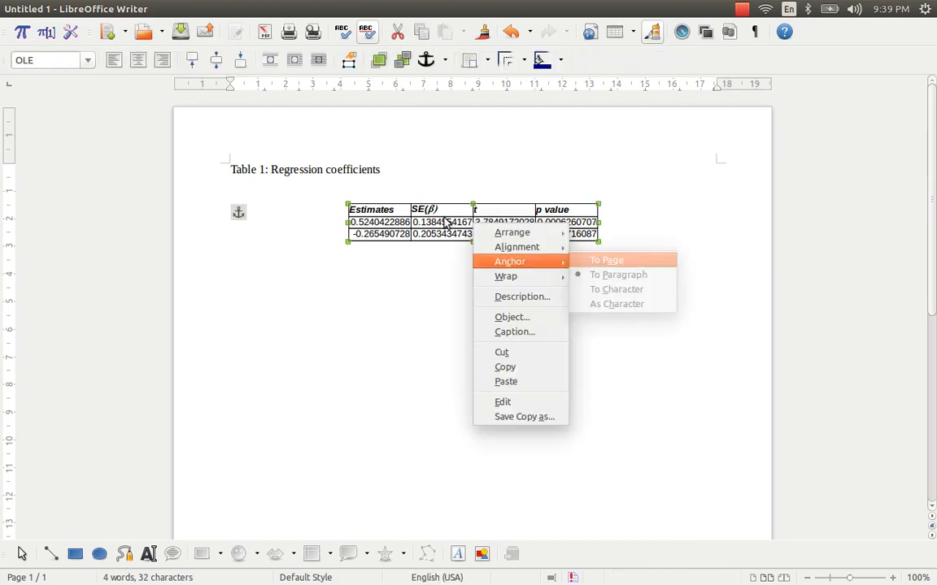
key("Down")
key("Down")
key("Down")
key("Return")
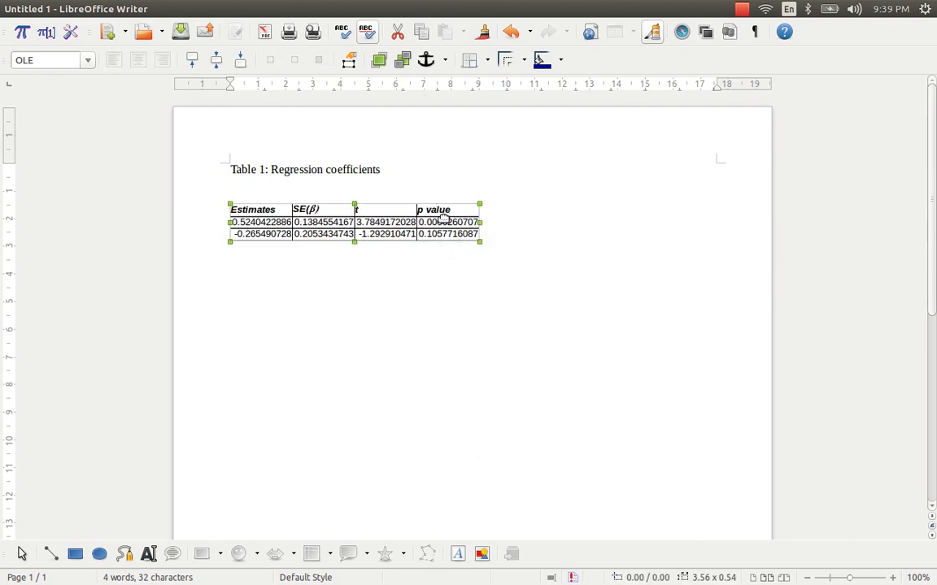
left_click(527, 217)
key("ctrl+e")
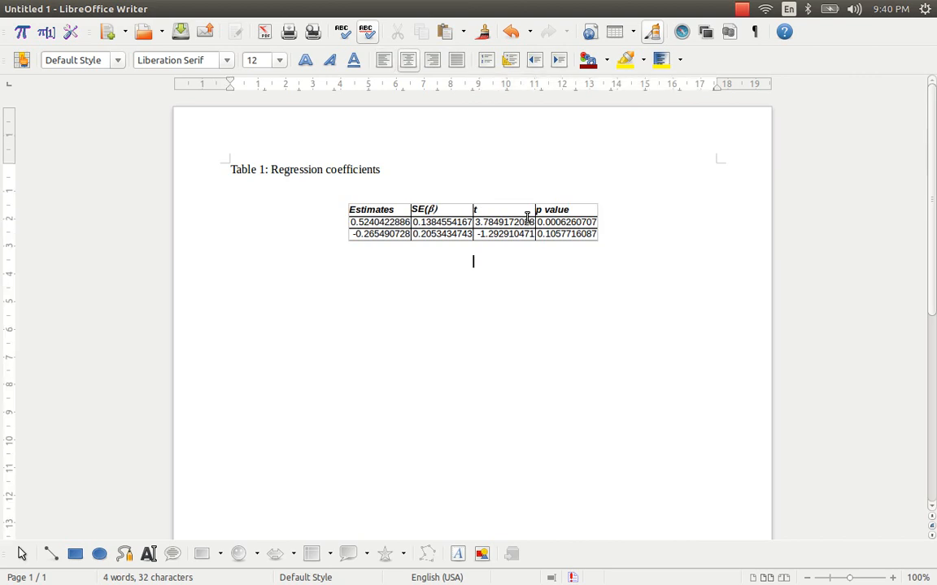
- Write the left-aligned sentence "the above table is output for regression analysis in Libre Office calc." below the table
key("ctrl+l")
type("the abo")
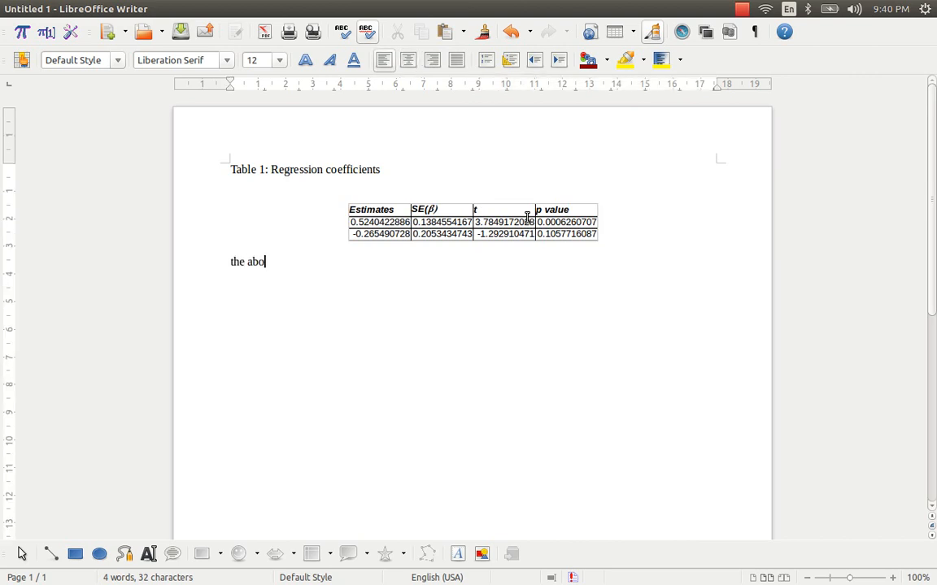
type("ve table is output for ")
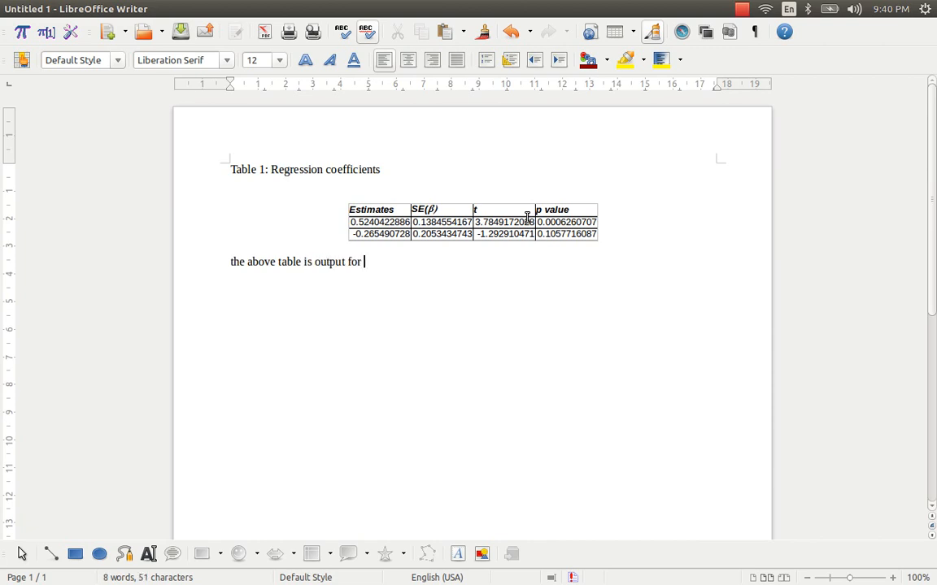
type("regression ")
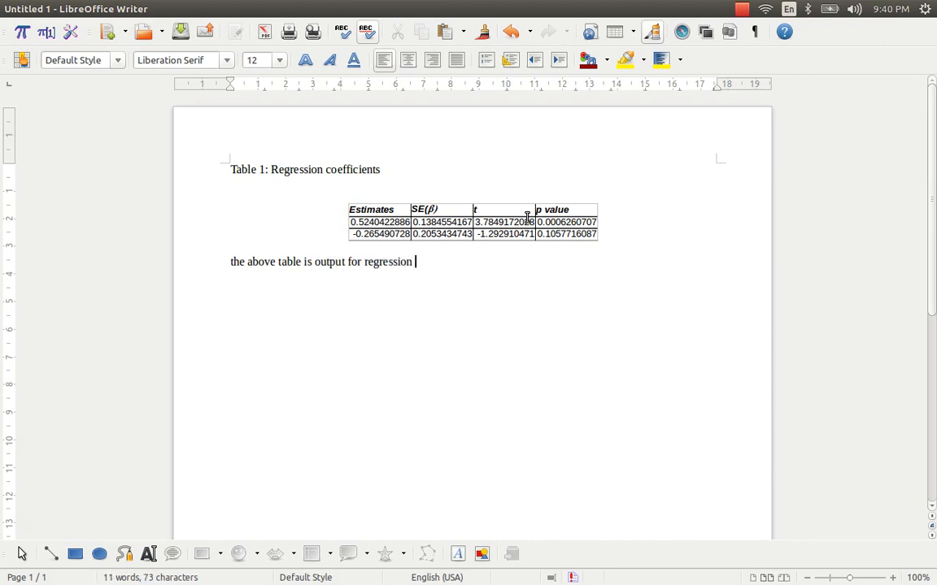
type("anlay")
key("BackSpace")
key("BackSpace")
key("BackSpace")
type("alyusi")
type("sis in Libre")
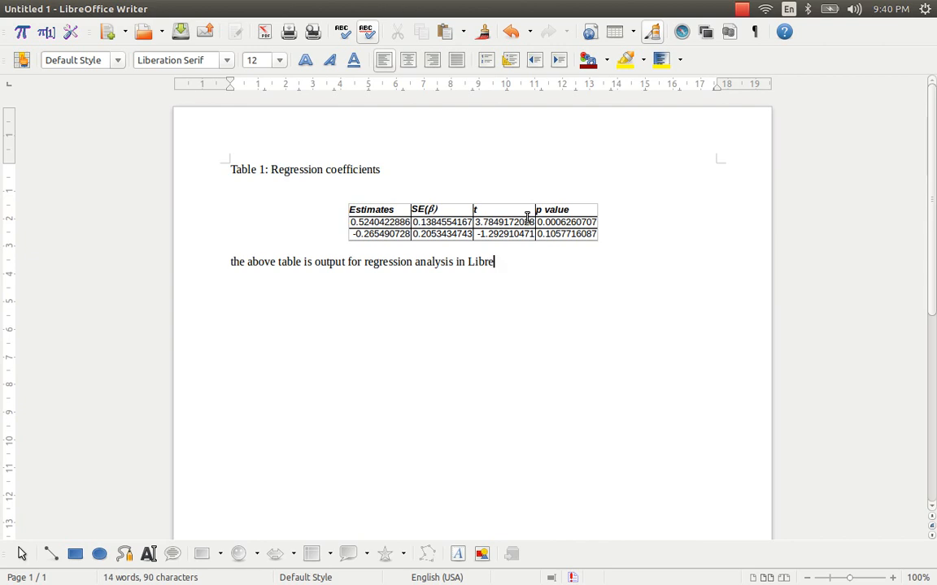
type(" Office calc.")
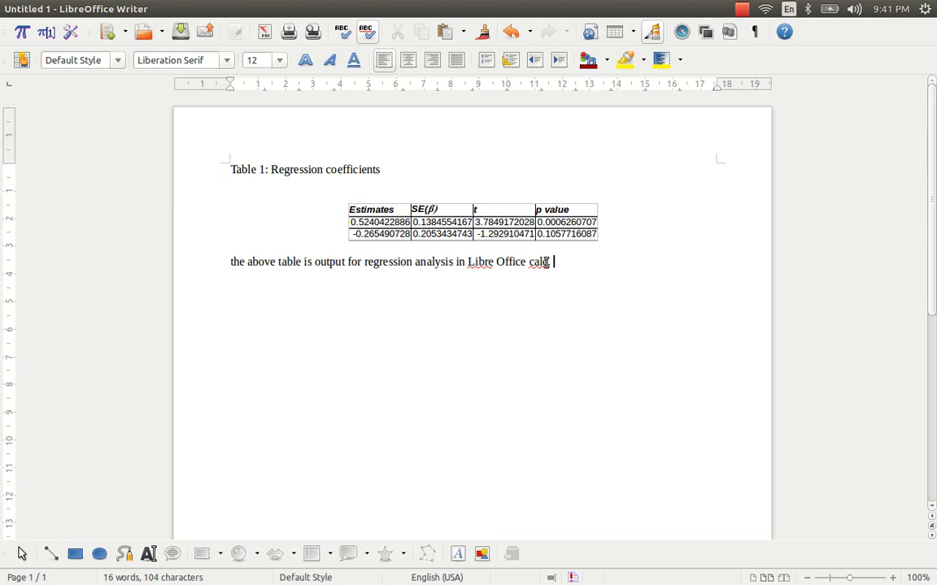
- Switch to the reg_session_1.ods spreadsheet in Calc and go back up through the data to the Error heading in D1
key("alt+Tab")
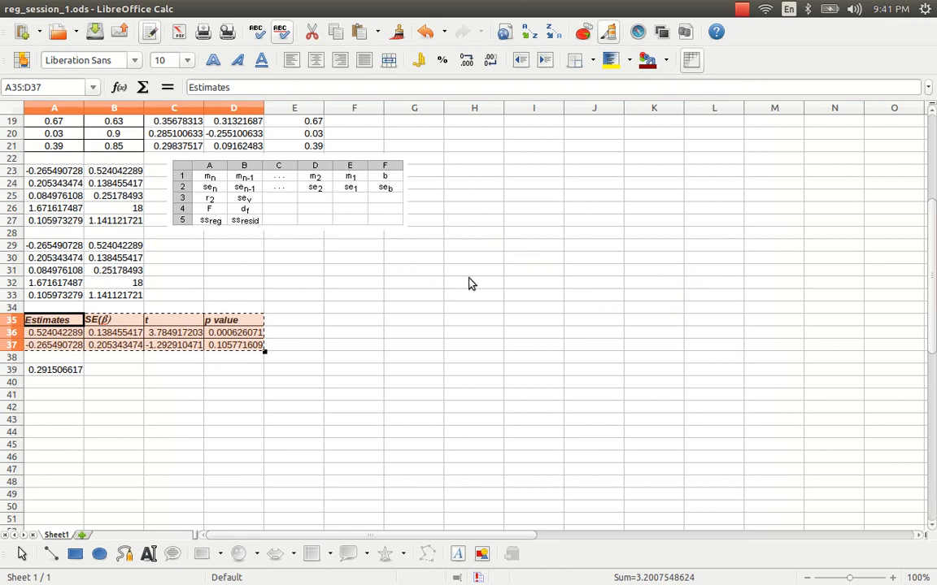
key("Up")
key("Up")
key("Up")
key("Up")
key("Up")
key("Up")
key("Up")
key("Up")
key("Up")
key("Up")
key("Up")
key("Up")
key("Up")
key("Up")
key("Up")
key("Up")
key("Up")
key("Up")
key("Up")
key("Up")
key("Up")
key("Up")
key("Up")
key("Up")
key("Up")
key("Up")
key("Up")
key("Up")
key("Up")
key("Up")
key("Up")
key("Up")
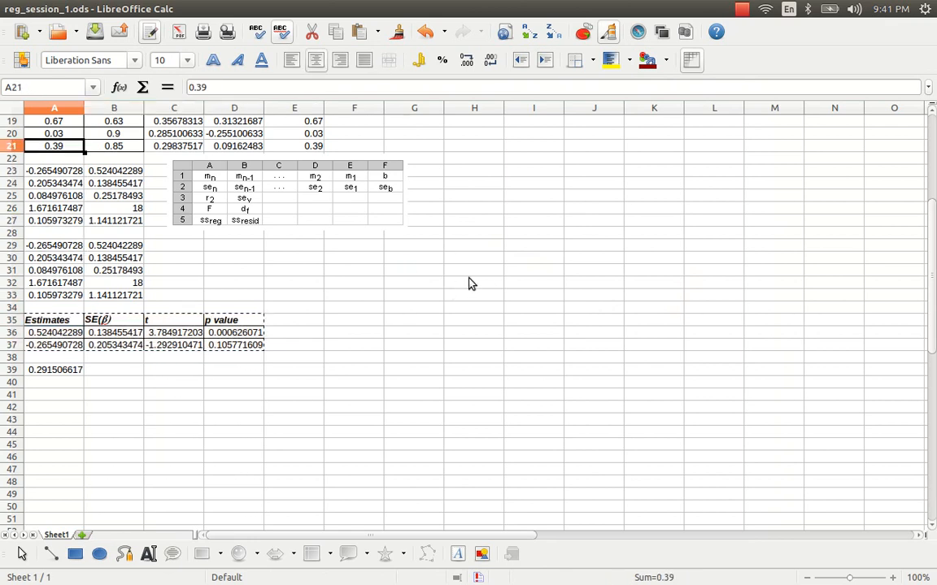
key("Right")
key("Right")
key("Right")
key("Right")
key("Left")
key("Left")
key("Left")
key("Left")
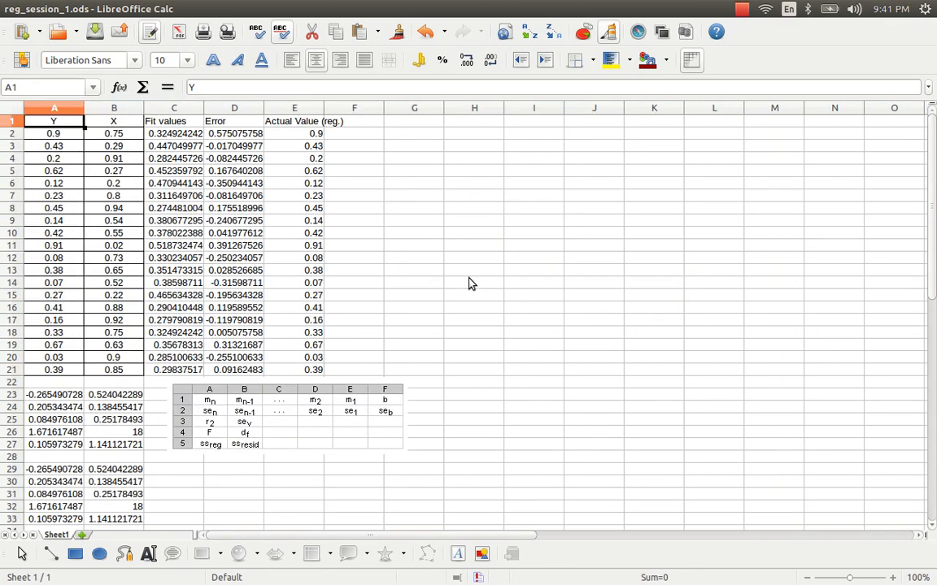
key("Right")
key("Right")
key("Right")
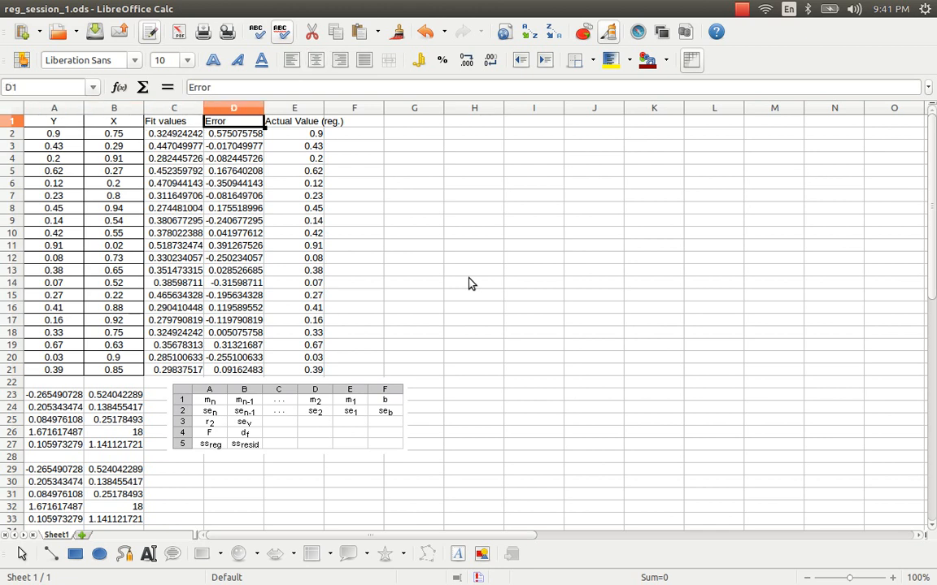
key("Page_Down")
key("Page_Up")
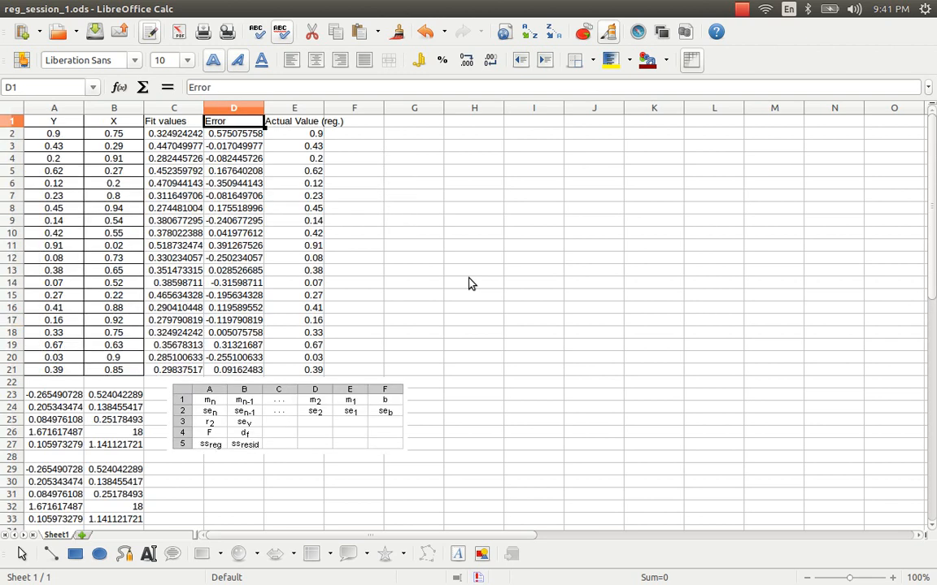
key("ctrl+Down")
key("Down")
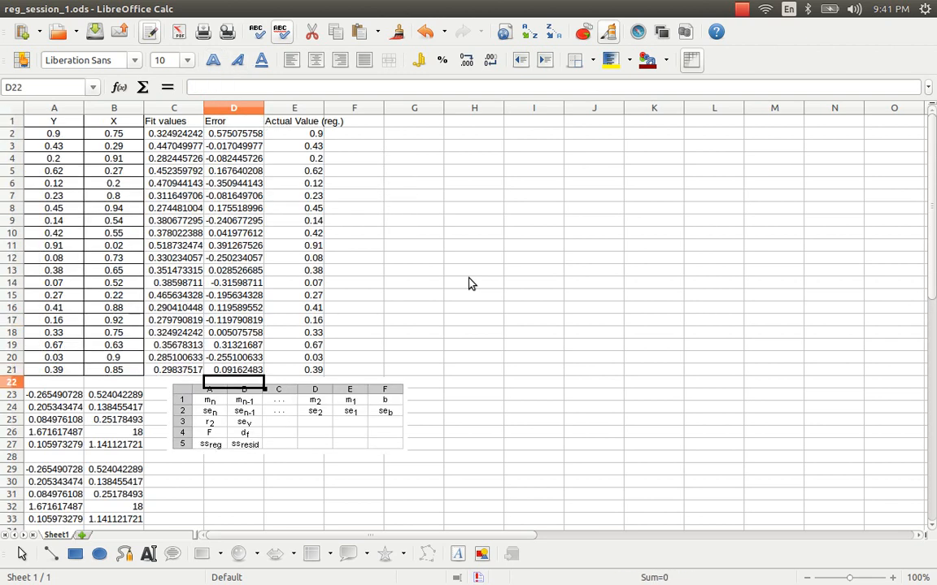
type("=")
key("BackSpace")
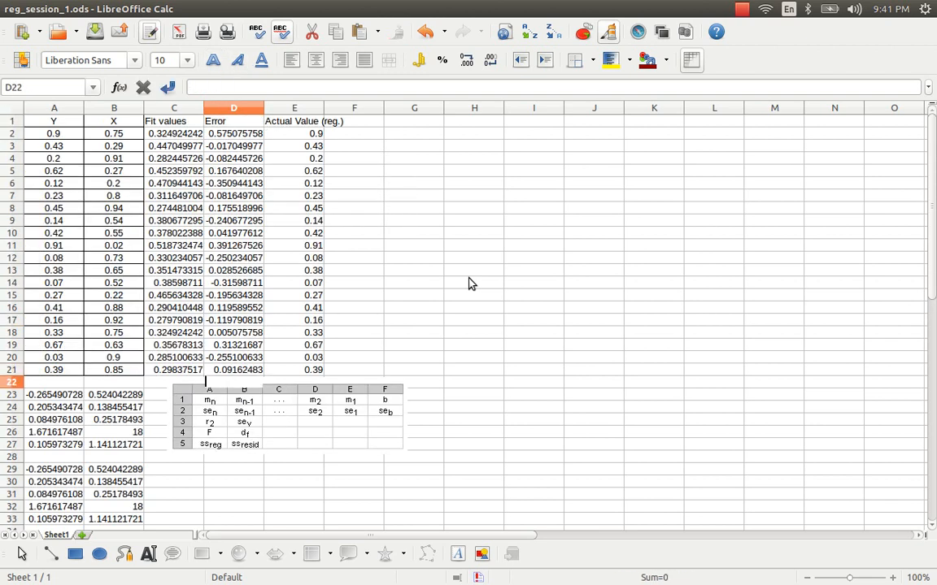
- Switch to the gnome-paint notes and review the chi-square formula based on the squared errors
key("alt+Tab")
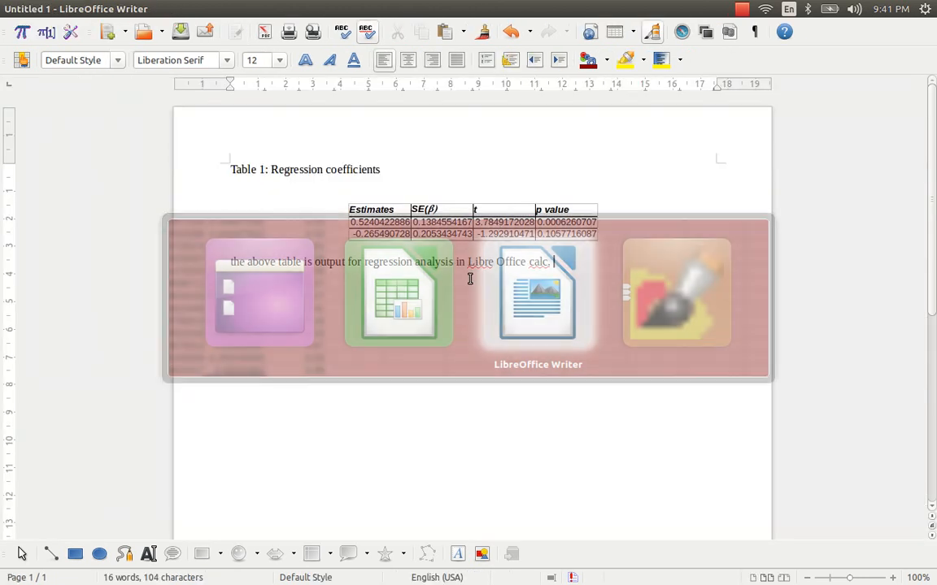
key("alt+Tab")
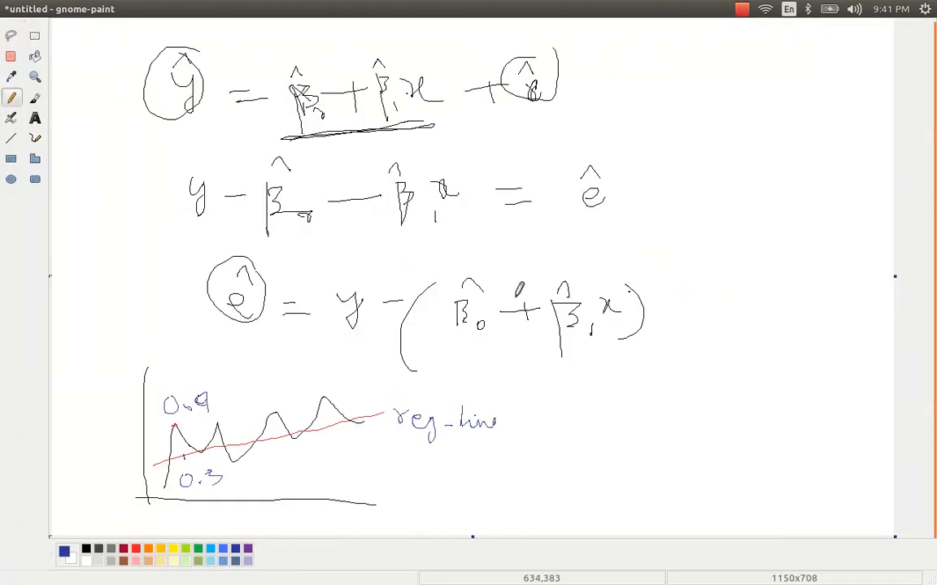
key("alt+Tab")
key("Tab")
key("Tab")
key("Tab")
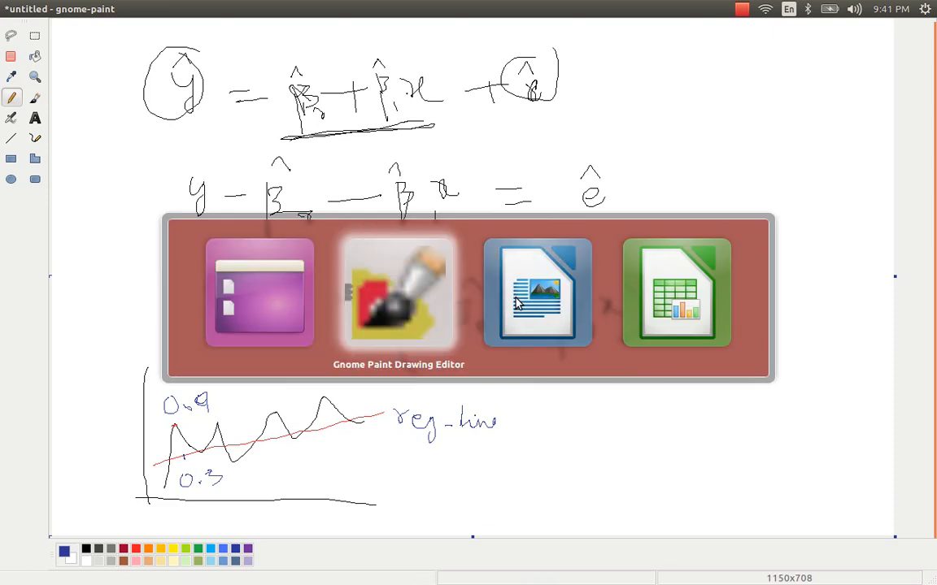
key("Tab")
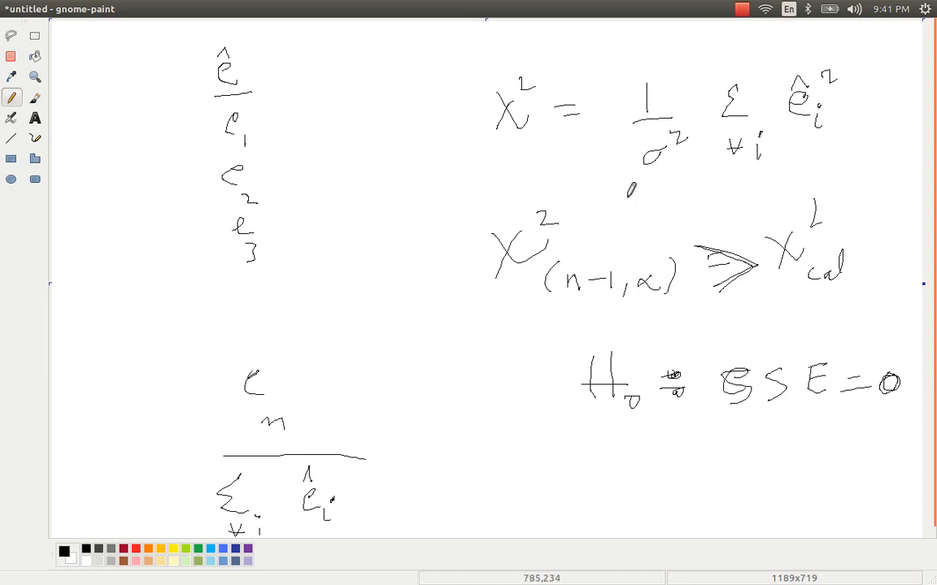
- Switch back to the reg_session_1.ods spreadsheet in Calc
key("alt+Tab")
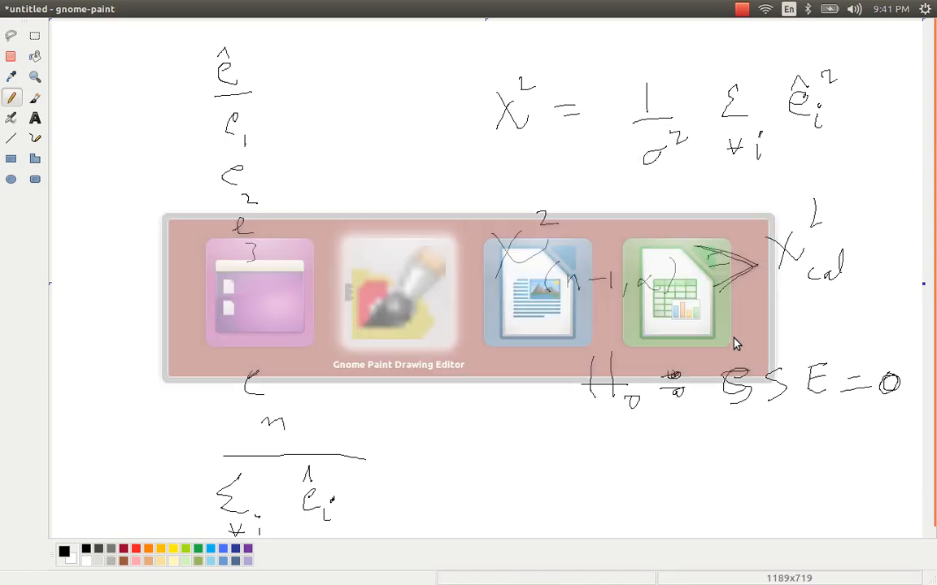
key("alt+Tab")
key("alt+Tab")
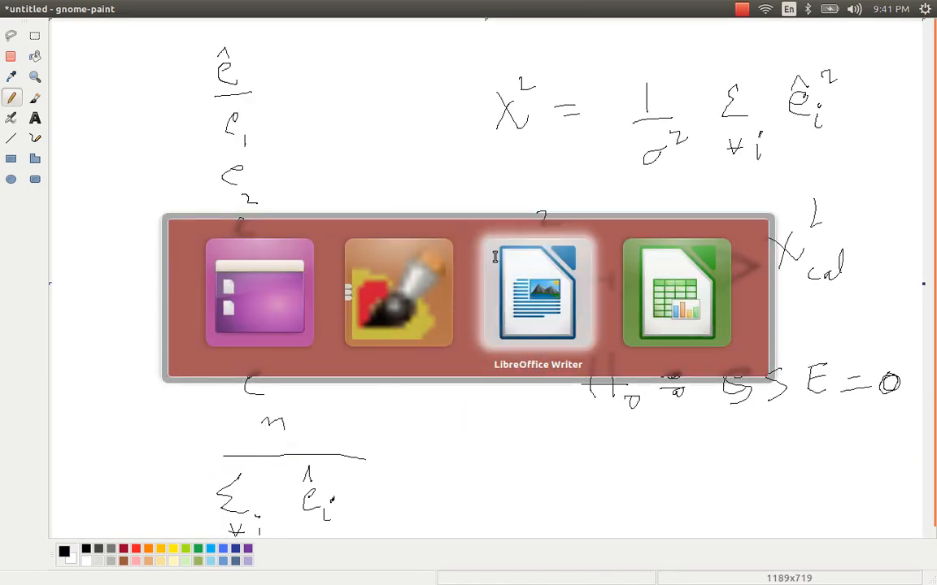
key("alt+Tab")
key("alt+Tab")
key("alt+Tab")
key("alt+Tab")
key("alt+Tab")
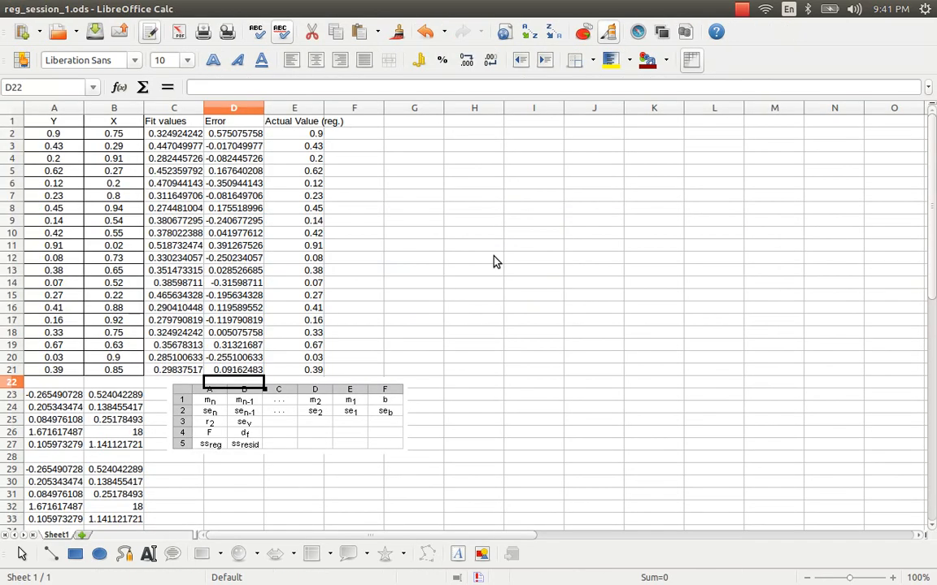
- Clear the heading and data of the Actual Value (reg.) column in E1:E21
type("=")
key("Escape")
key("Up")
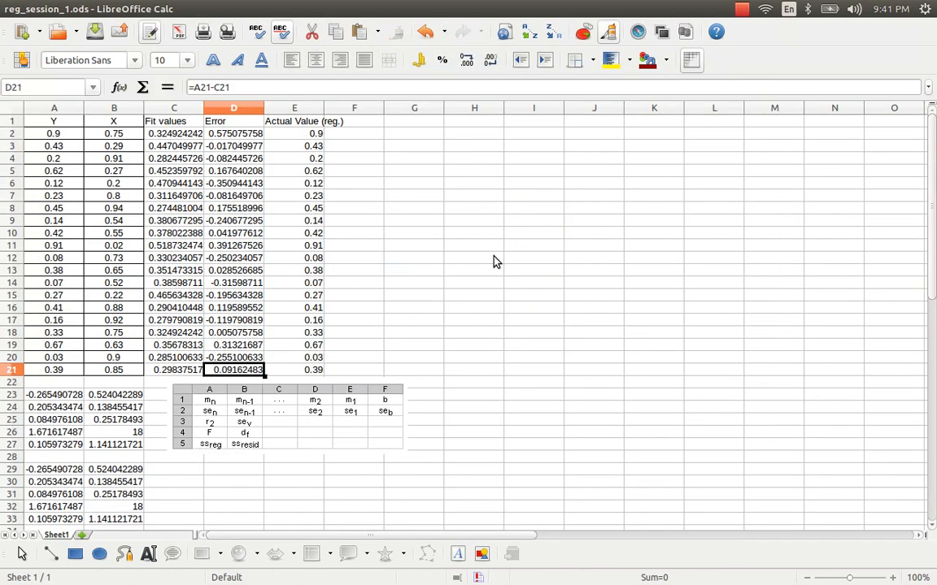
key("ctrl+Up")
key("Right")
key("ctrl+shift+Down")
key("Delete")
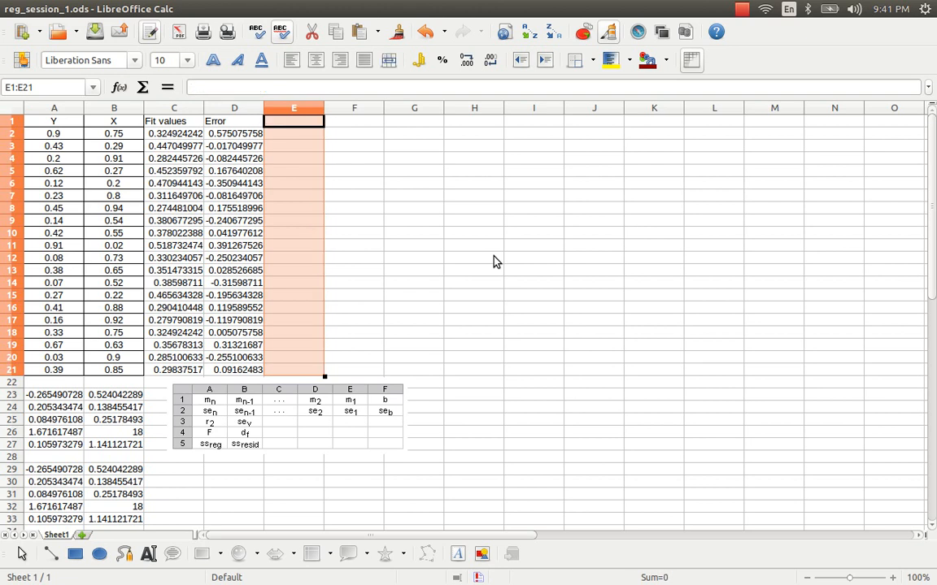
- Enter the heading "e2" in E1 and format its 2 as superscript
key("ctrl+Up")
type("e")
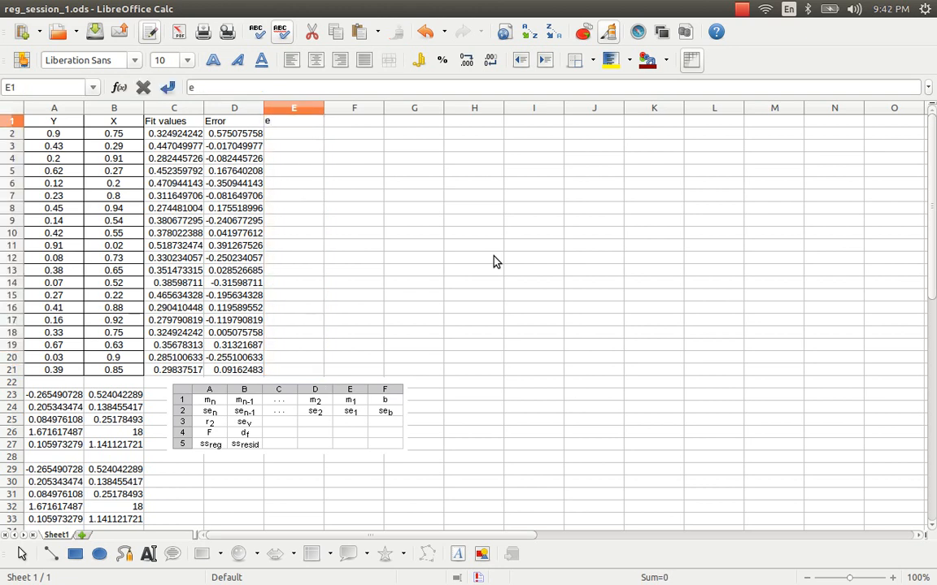
type("2")
key("Left")
key("Right")
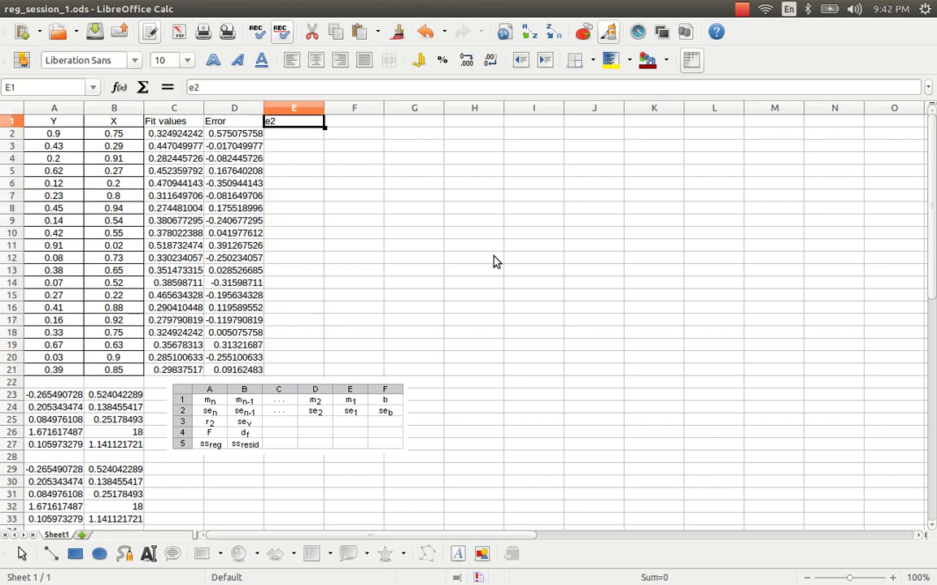
key("F2")
key("shift+Left")
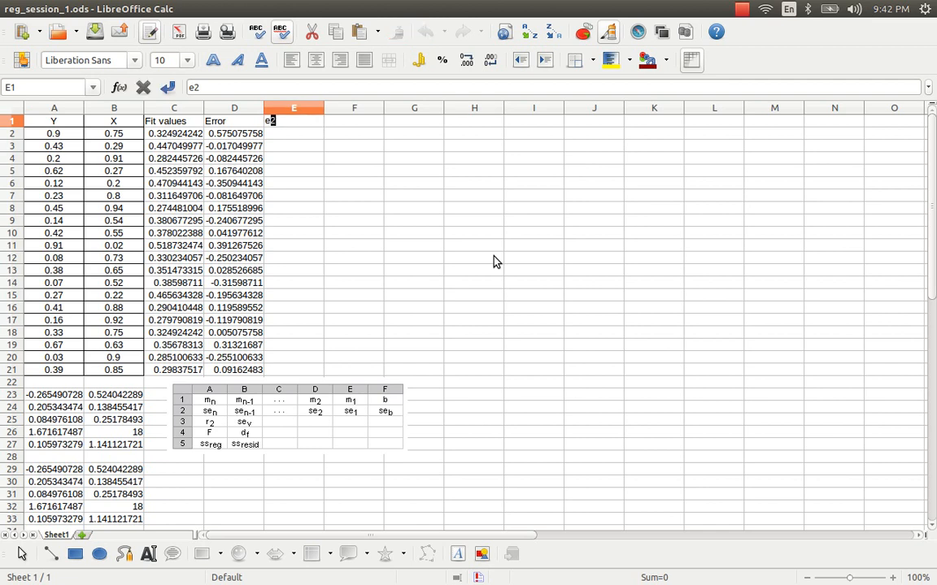
key("Menu")
key("c")
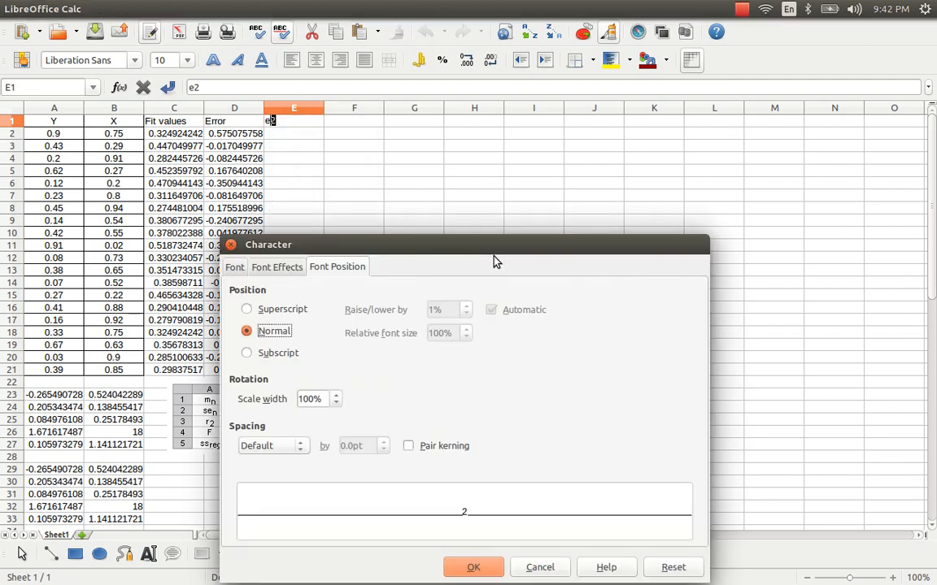
key("Up")
key("Return")
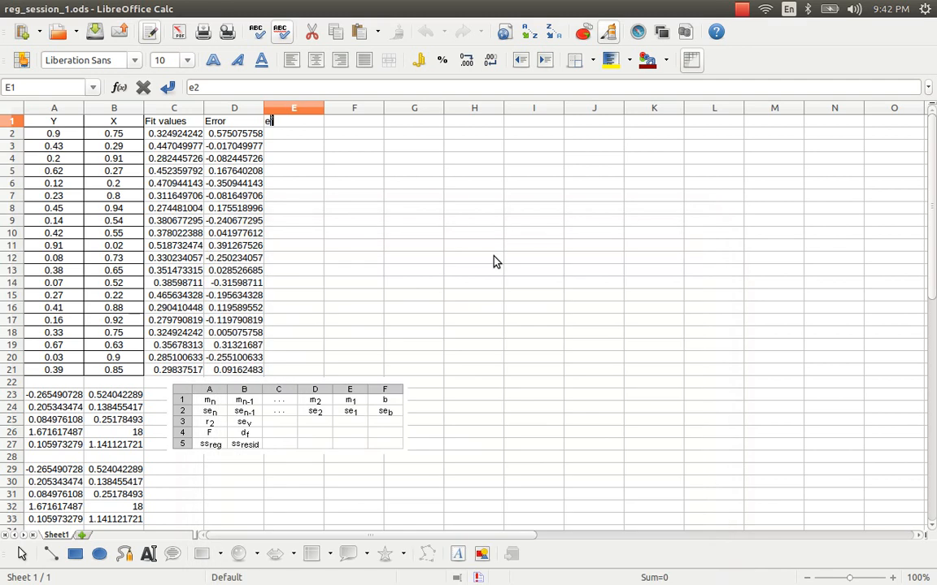
key("Return")
- Square the first error in E2 with =D2^2 and copy the formula down to E21
type("=D2^2")
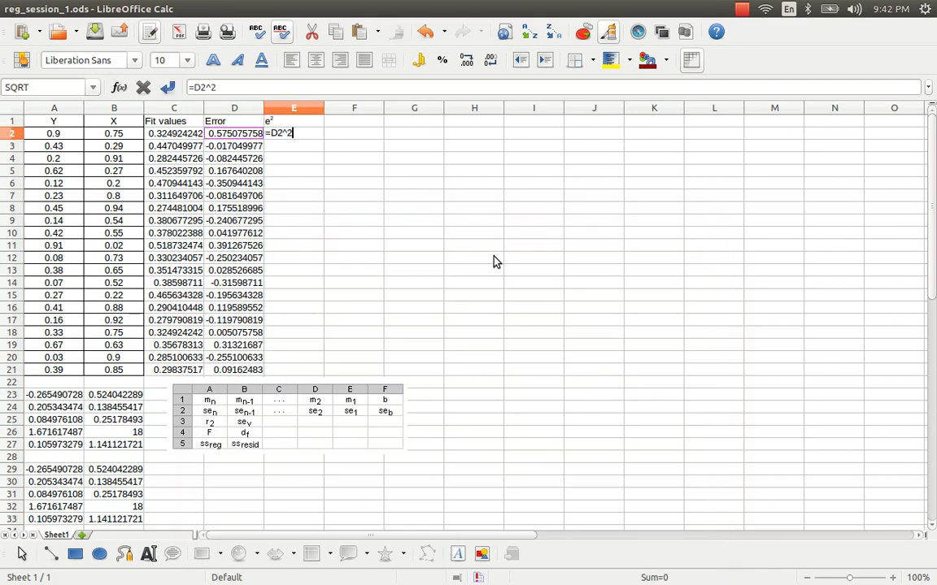
key("Return")
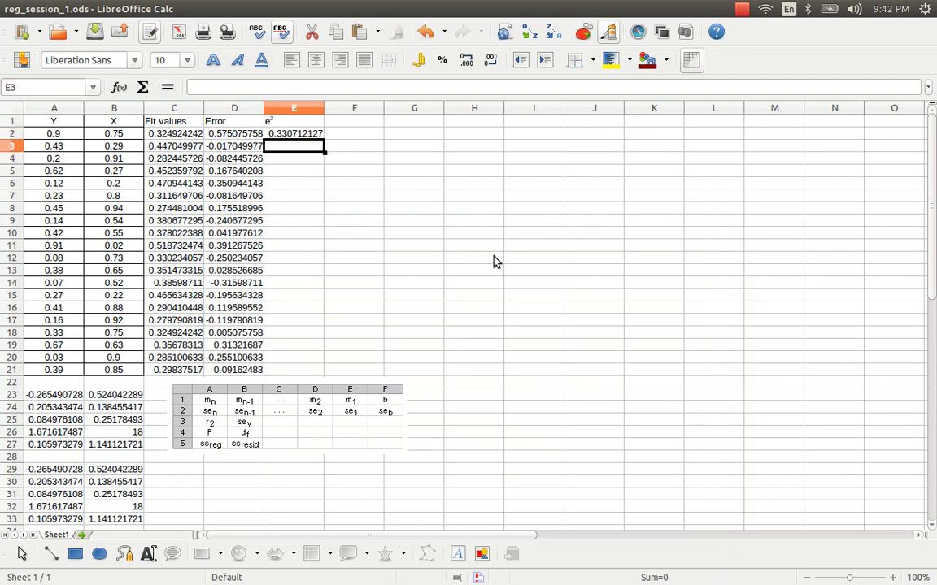
key("Up")
key("ctrl+c")
key("Left")
key("ctrl+Down")
key("ctrl+Right")
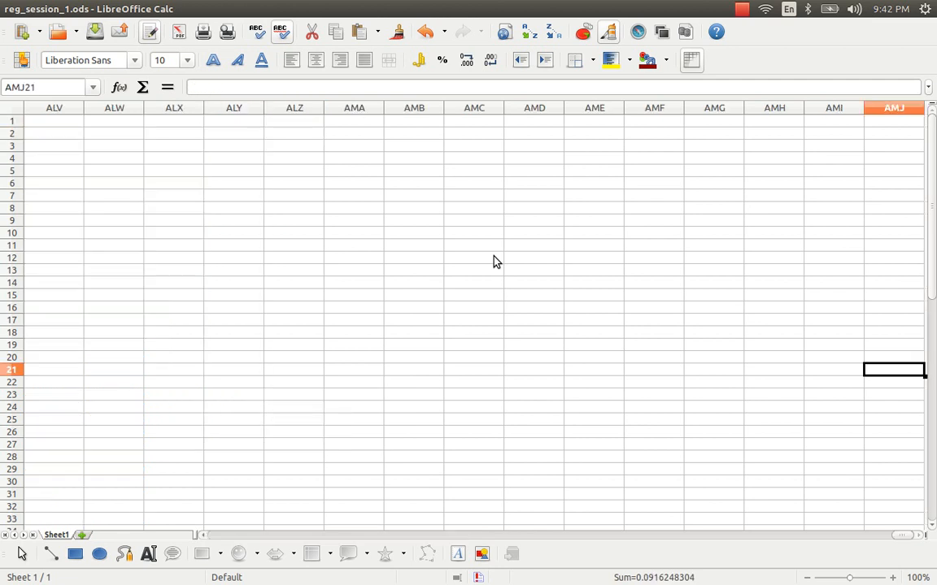
key("ctrl+Left")
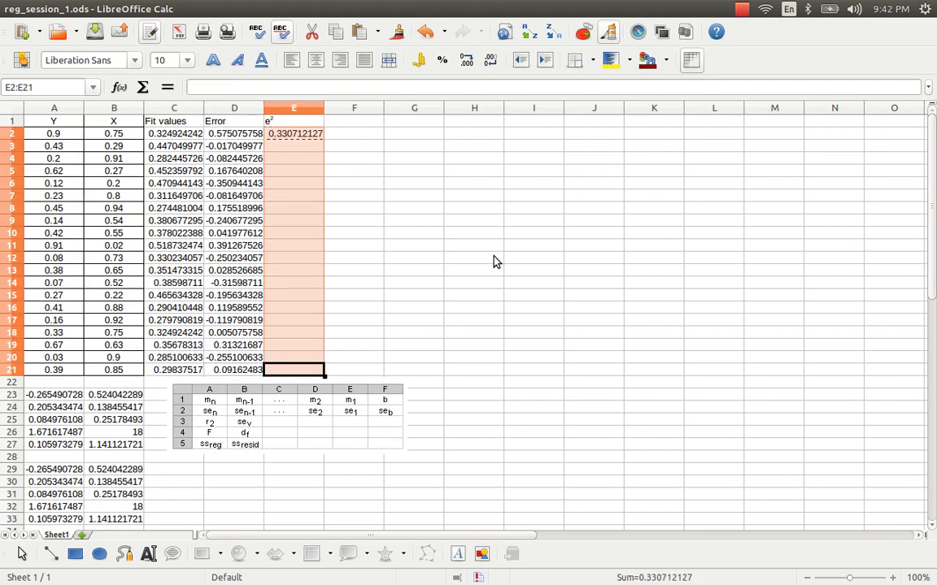
key("ctrl+v")
key("Return")
- Total the squared errors in E22 with =SUM(E2:E21)
key("Down")
type("=sum(")
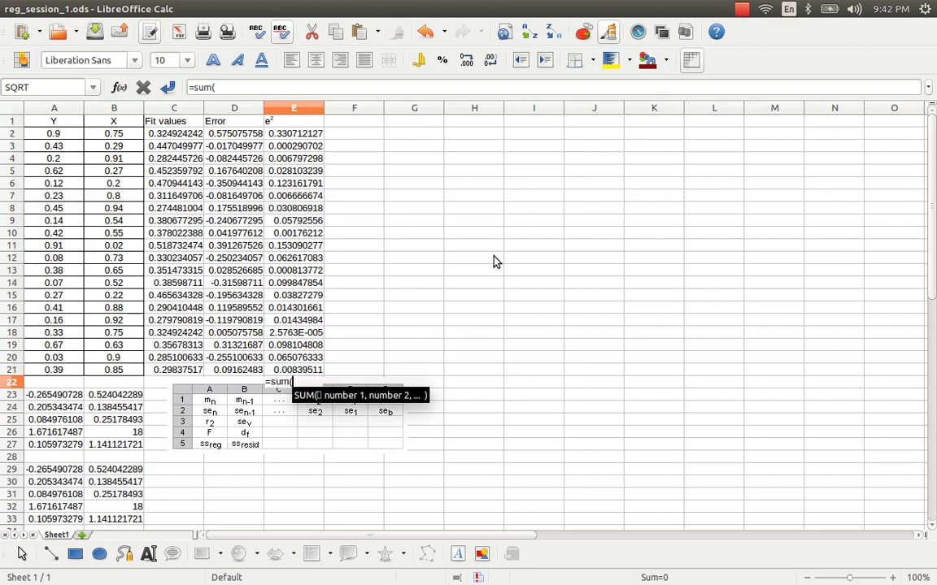
key("Up")
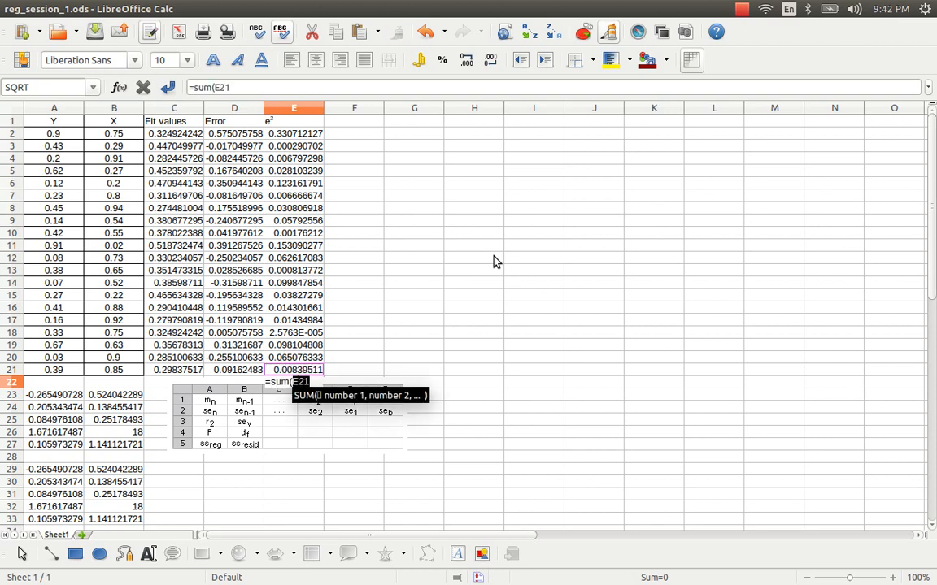
key("ctrl+shift+Up")
key("shift+Down")
type(")")
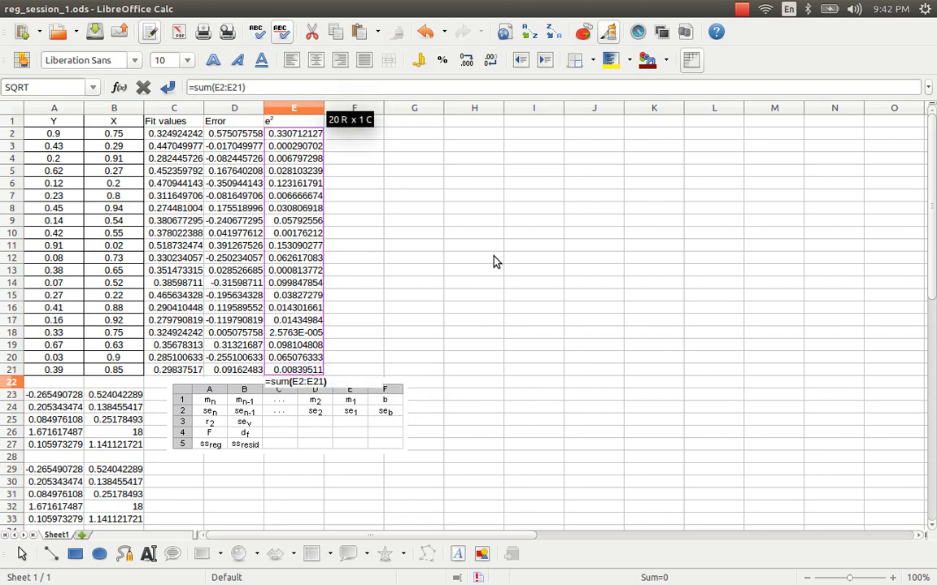
key("Return")
key("Up")
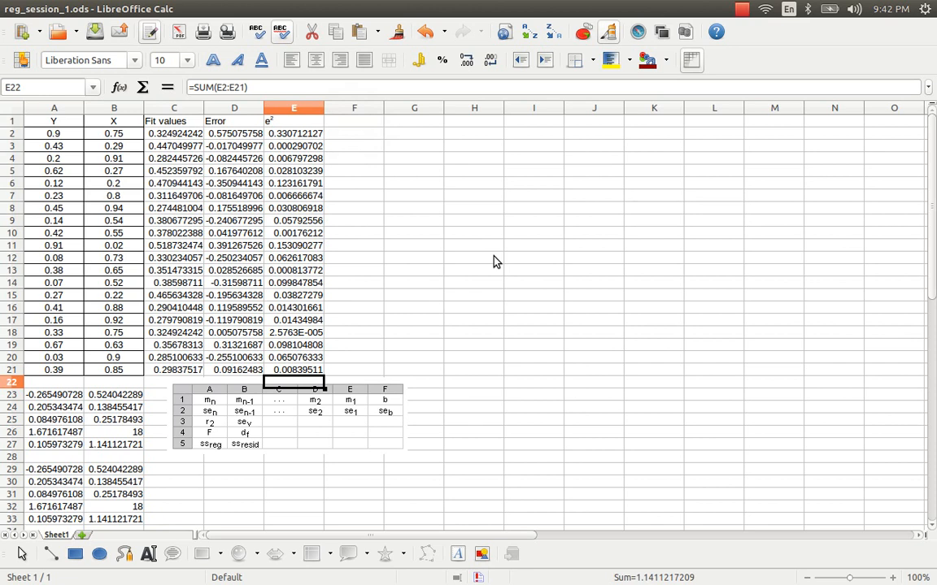
- Move the LINEST output layout picture down so that it no longer covers row 22, and select E22
key("Down")
key("Down")
key("Down")
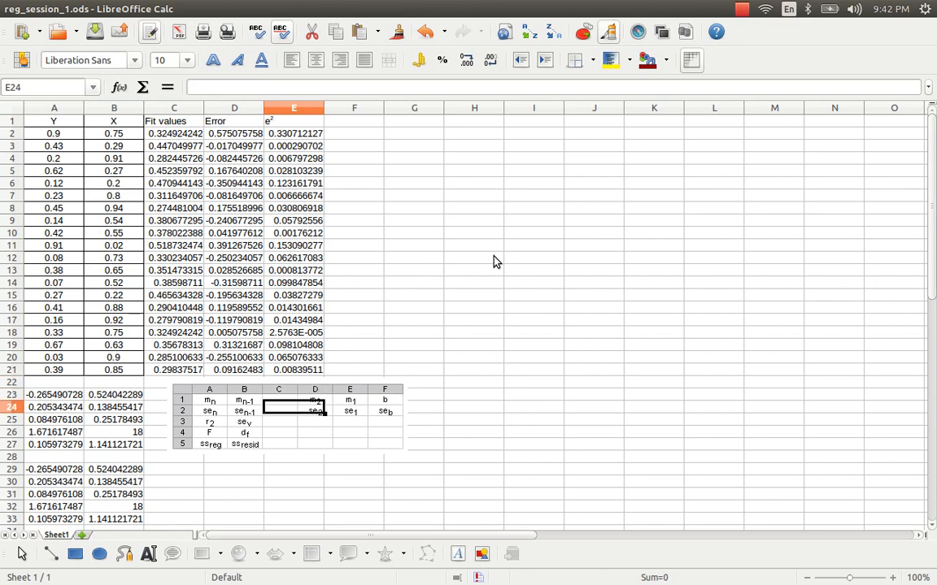
left_click_drag(342, 387, 348, 416)
left_click(294, 382)
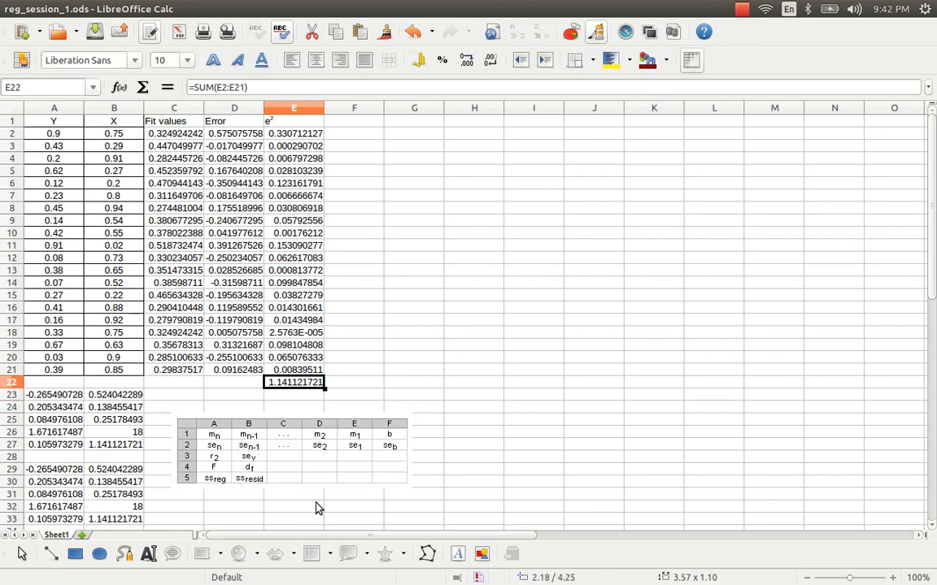
- Insert the Greek letter χ in A41, below the coefficient table, from the Liberation Sans special characters
scroll(285, 450, "down", 6)
left_click(54, 406)
left_click(59, 398)
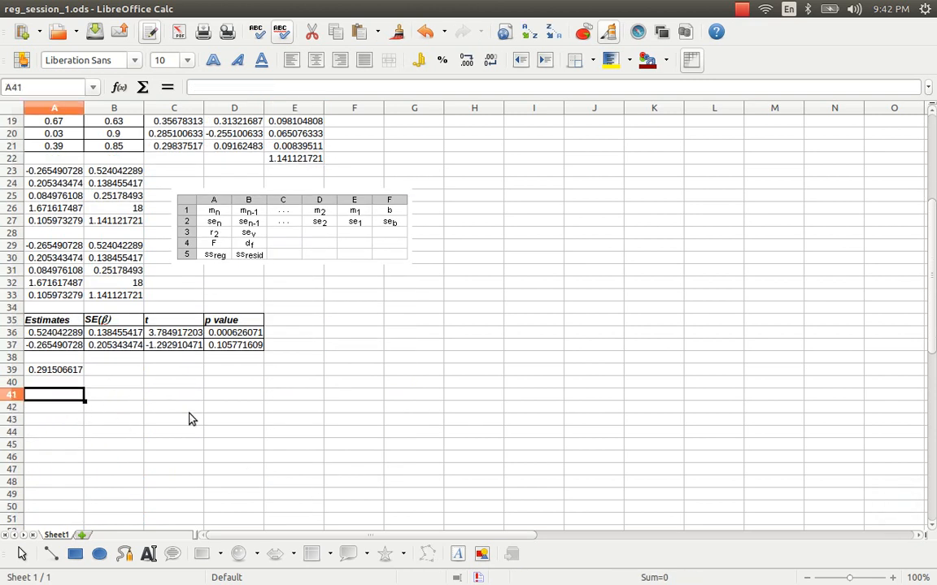
key("alt+i")
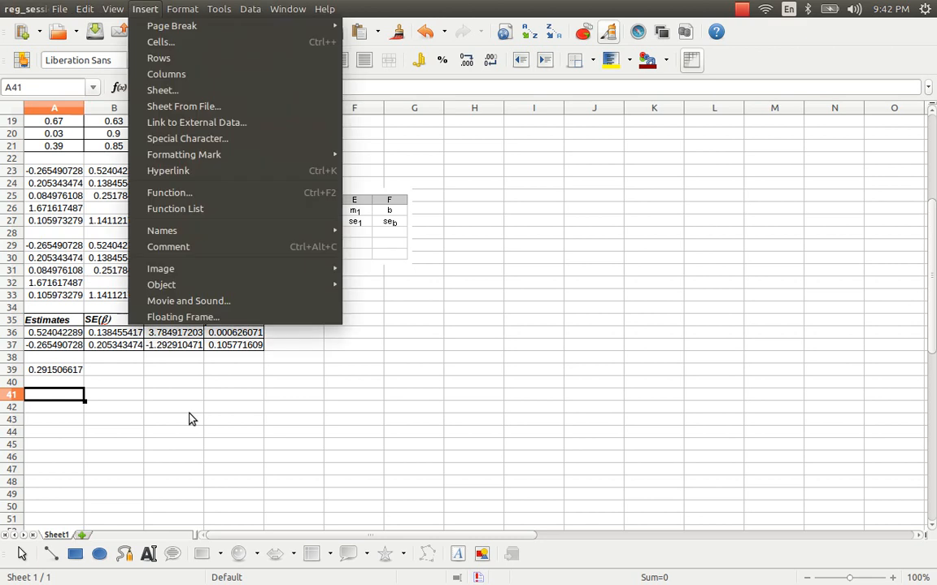
key("Down")
key("Down")
key("Down")
key("Down")
key("Down")
key("Down")
key("Down")
key("Down")
key("Return")
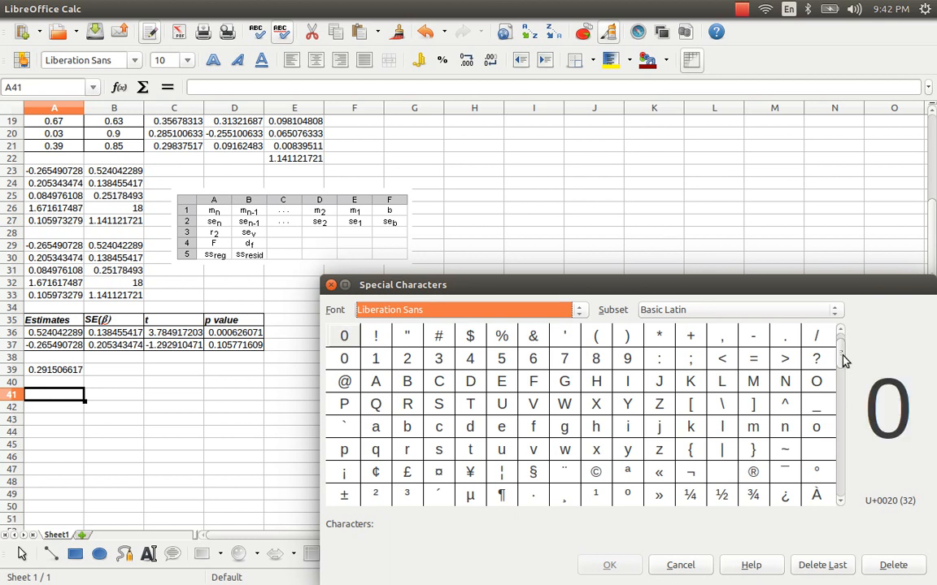
scroll(844, 363, "down", 2)
left_click_drag(846, 371, 847, 397)
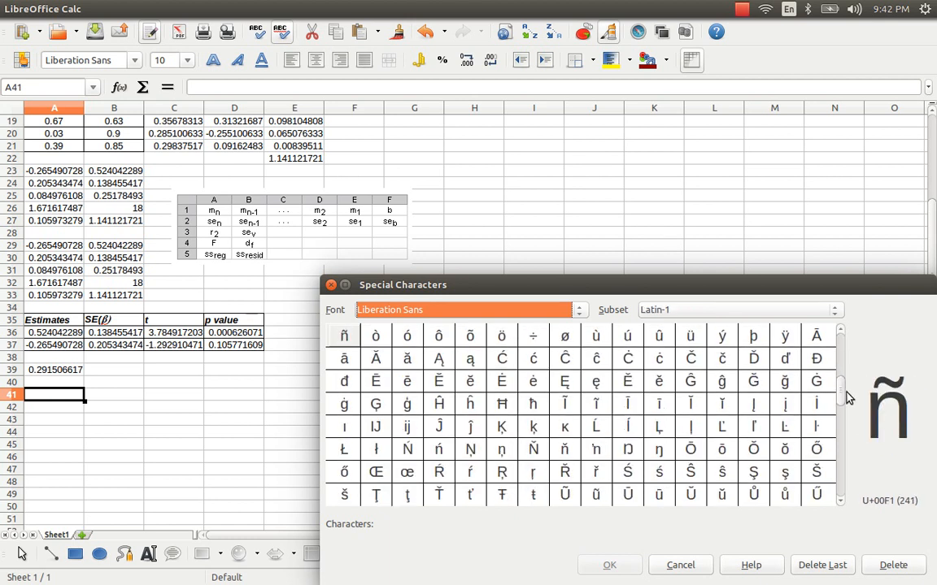
left_click_drag(842, 386, 846, 416)
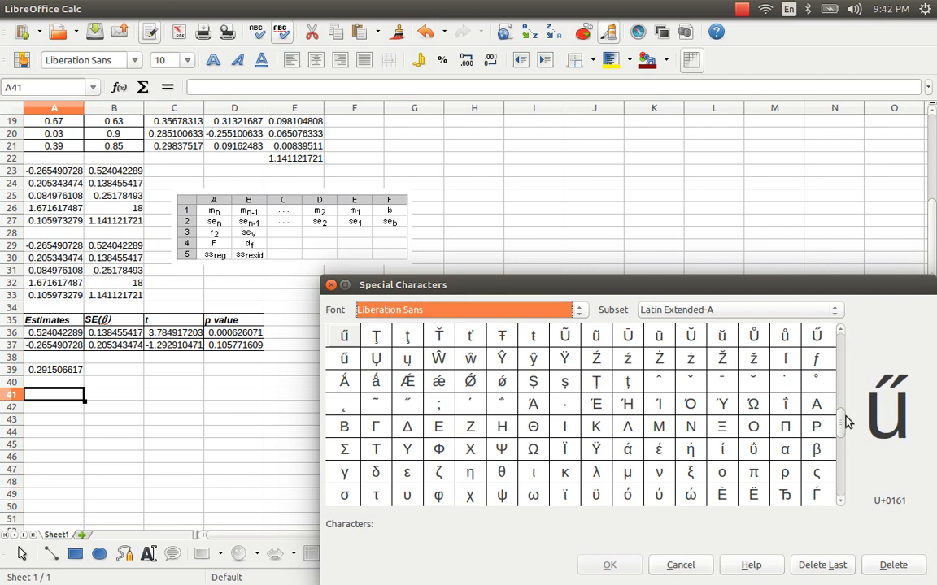
left_click(471, 473)
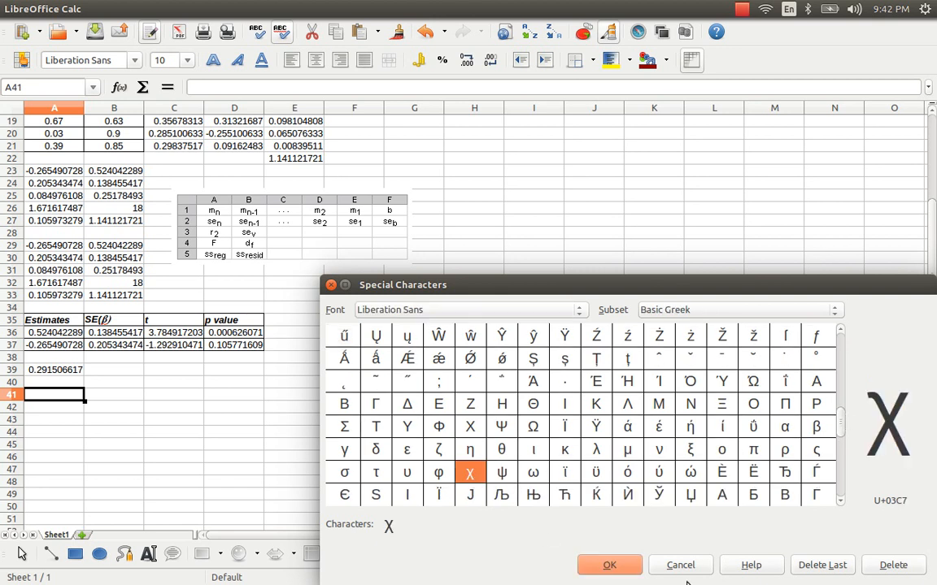
left_click(606, 565)
- Add a 2 after the χ in A41 and format it as superscript
type("2")
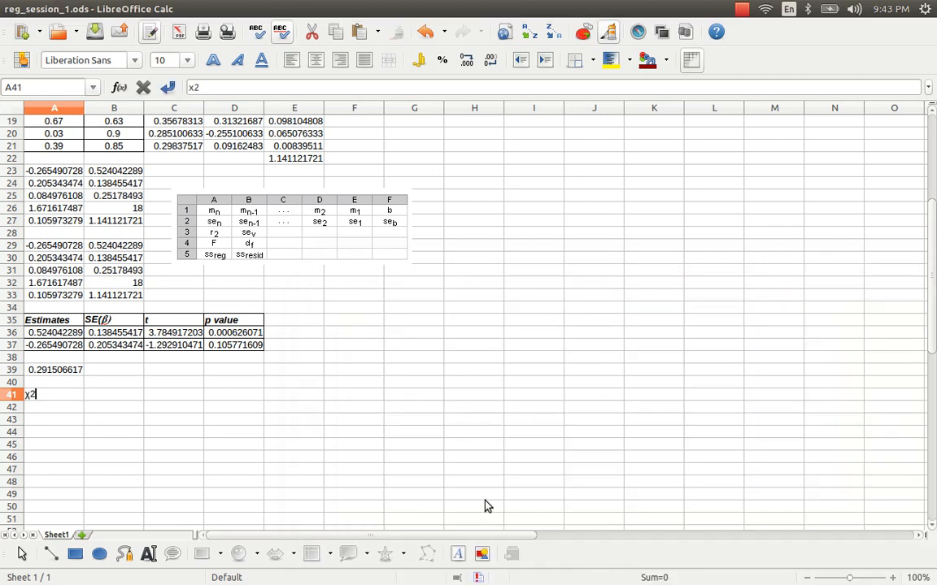
key("Return")
key("Up")
key("F2")
key("shift+Left")
key("shift+F10")
key("Escape")
key("Up")
key("Return")
- Append "cals" to the χ² label in A41 and format it as subscript
type("cals")
key("shift+Left")
key("shift+Left")
key("shift+Left")
key("shift+Left")
key("shift+Left")
key("Menu")
key("h")
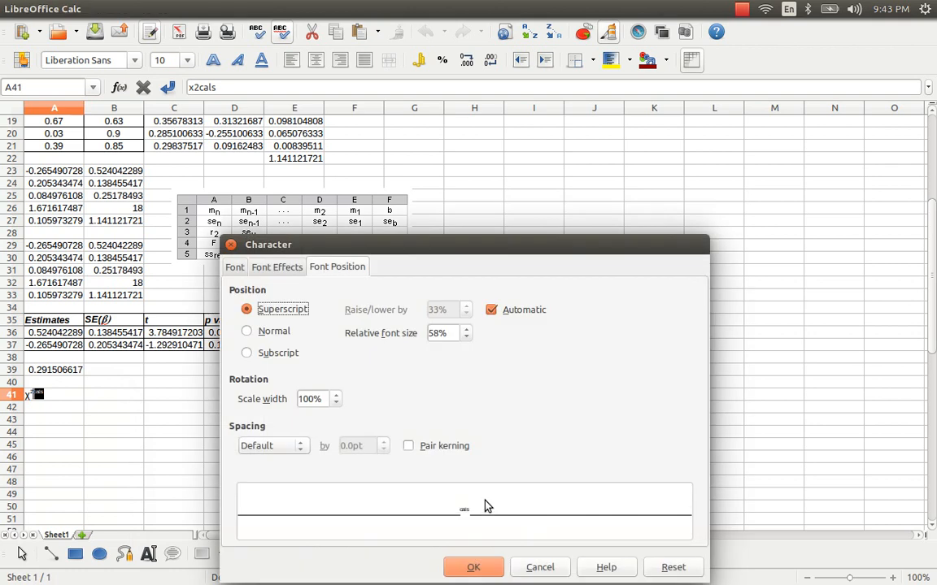
key("Return")
key("Return")
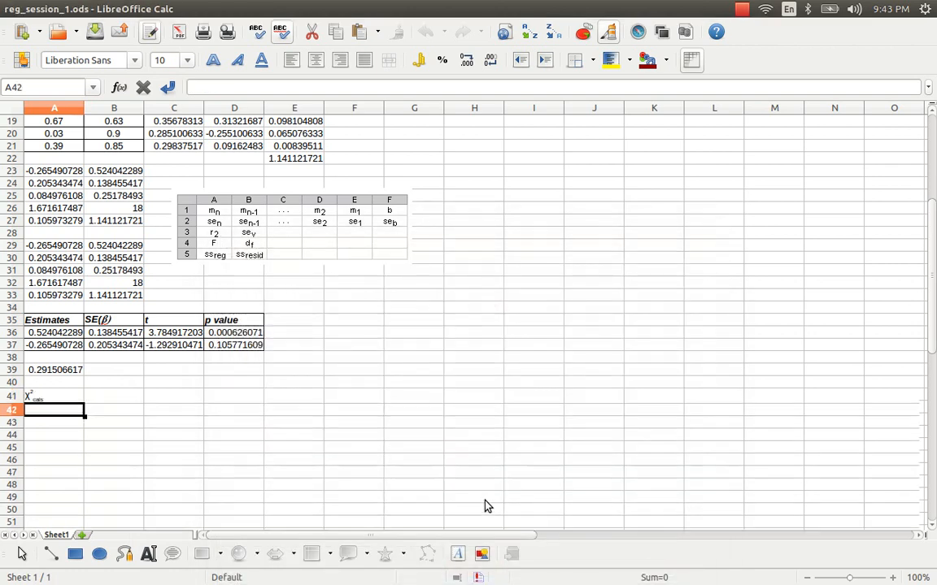
- Begin a chi-square formula in B41 with 1 divided by VAR.S of the Y values in A2:A21
key("Up")
key("Right")
type("=")
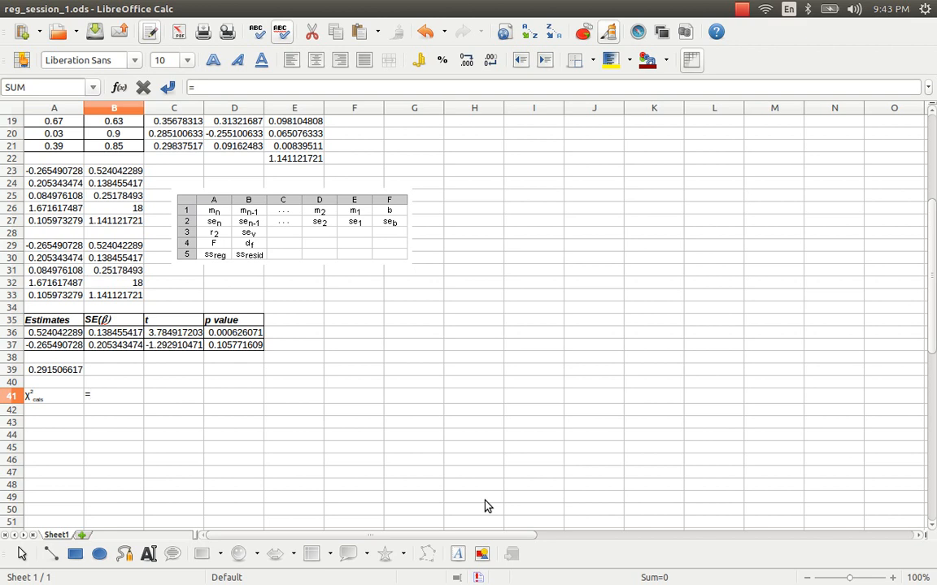
type("(1/var.s(")
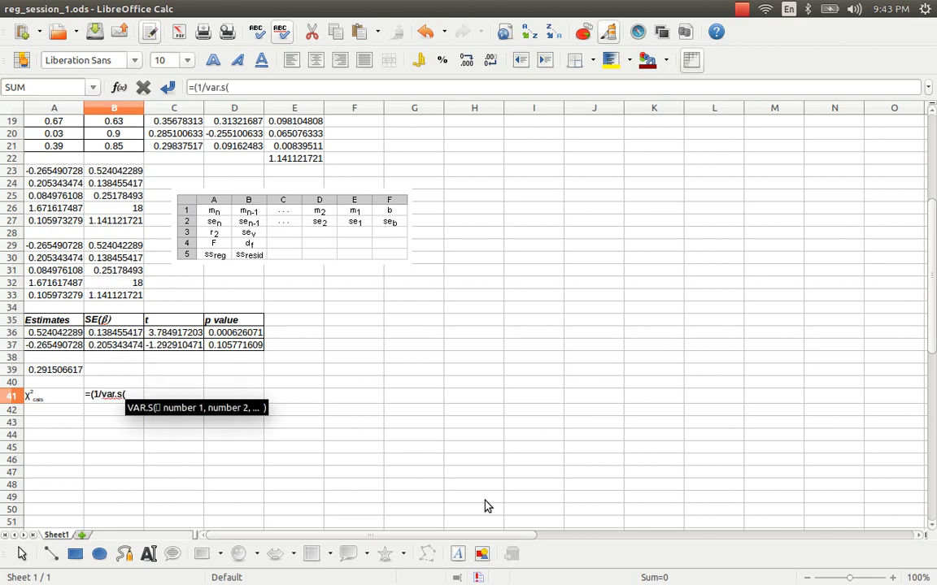
key("Up")
key("Up")
key("Up")
key("Up")
key("Up")
key("Up")
key("Up")
key("Up")
key("Up")
key("Up")
key("Up")
key("Up")
key("Up")
key("Up")
key("Up")
key("Up")
key("Up")
key("Up")
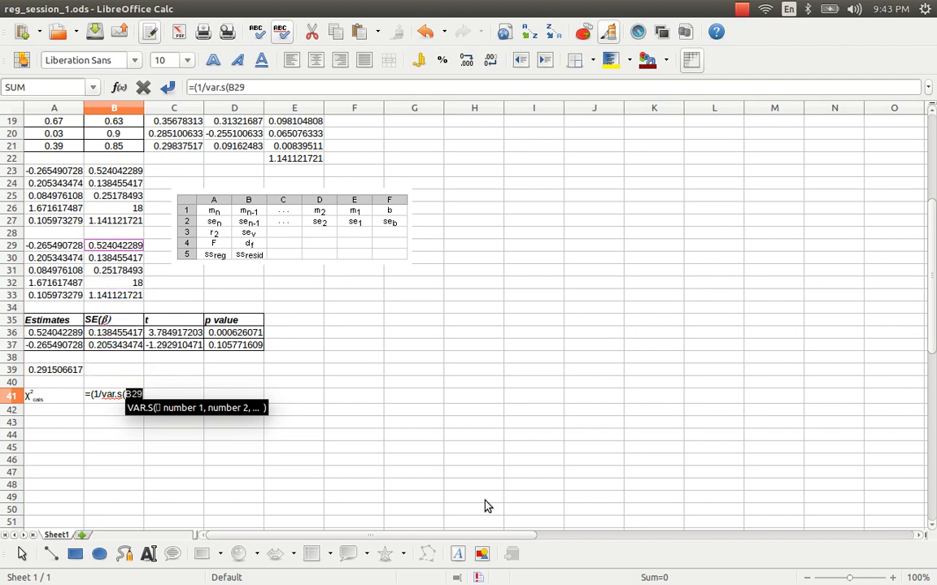
key("Up")
key("Up")
key("Left")
key("shift+Up")
key("shift+Up")
key("shift+Up")
key("shift+Up")
key("shift+Up")
key("shift+Up")
key("shift+Up")
key("shift+Up")
key("shift+Up")
key("shift+Up")
key("shift+Up")
key("shift+Up")
key("shift+Up")
key("shift+Up")
key("shift+Up")
key("shift+Up")
key("shift+Up")
key("shift+Up")
key("shift+Up")
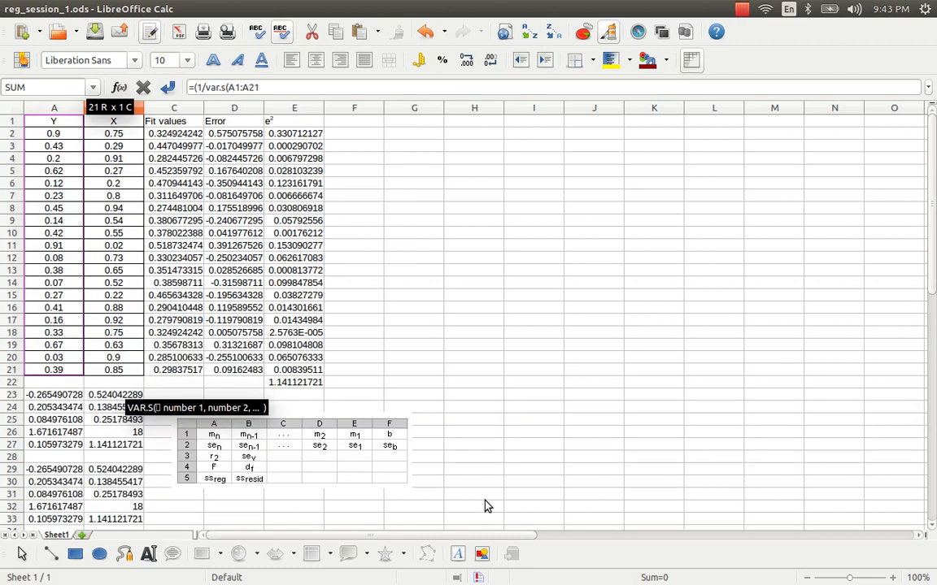
type(")")
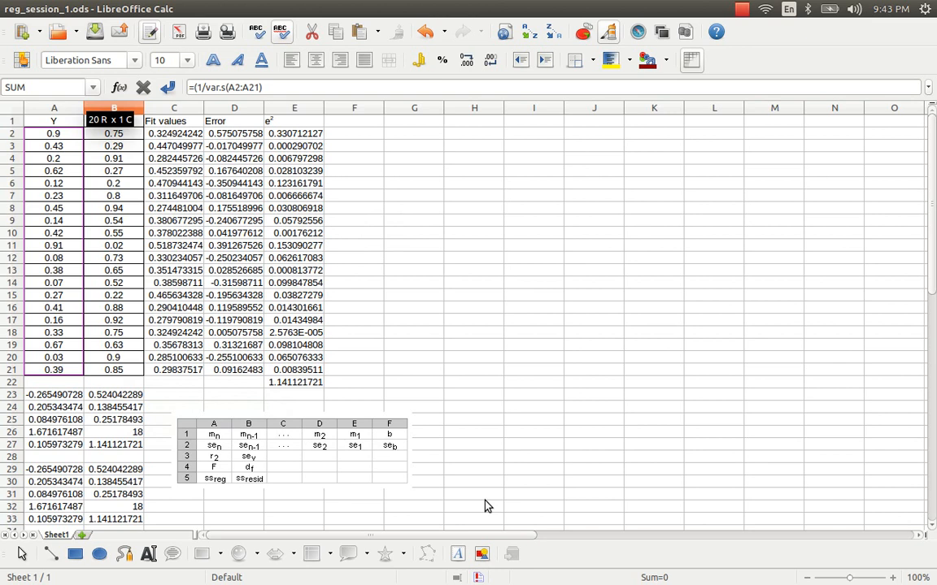
- Complete the B41 formula by multiplying by the squared-error sum in E22, giving =(1/VAR.S(A2:A21)*(E22))
type("*(")
key("Down")
key("Down")
key("Down")
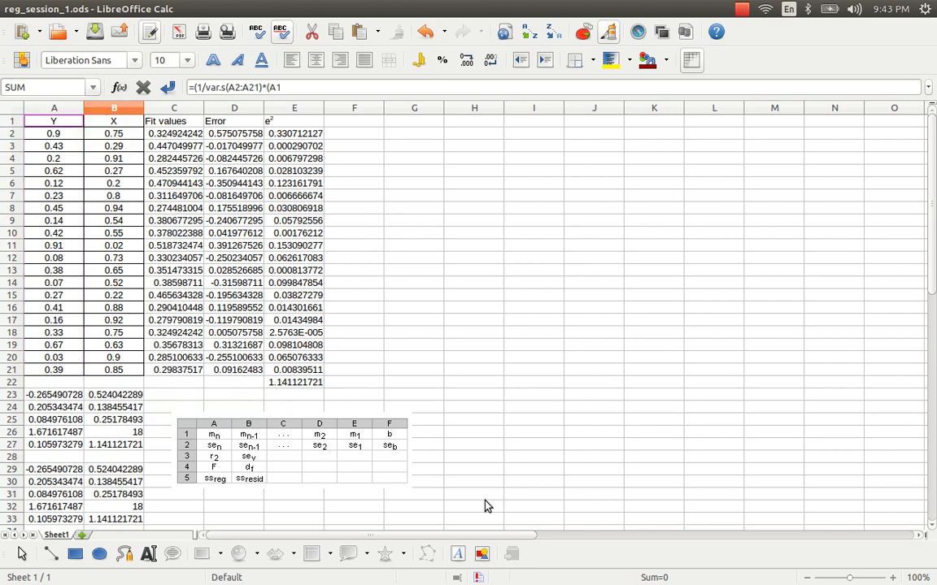
key("Down")
key("Down")
key("Down")
key("Down")
key("Down")
key("Down")
key("Down")
key("Down")
key("Down")
key("Down")
key("Down")
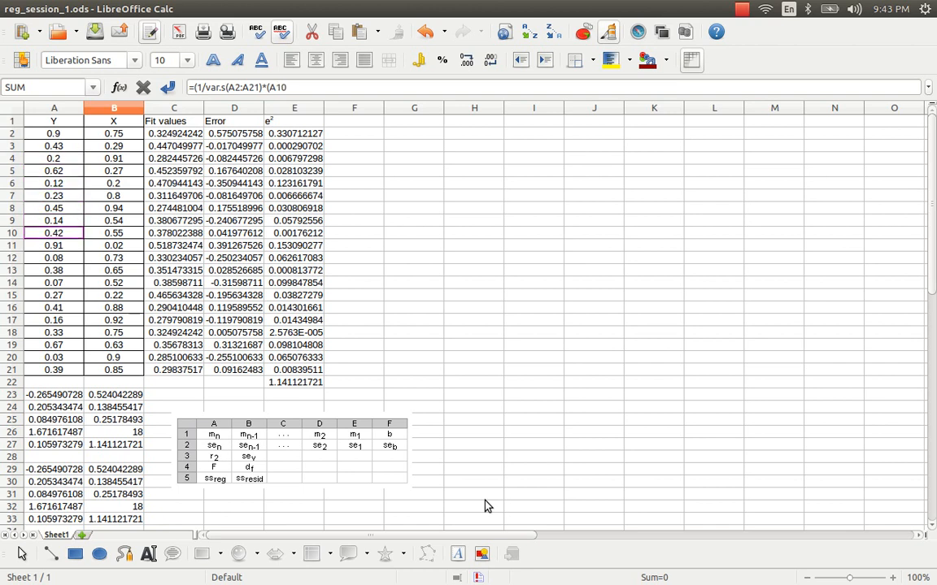
key("Down")
key("Down")
key("Down")
key("Down")
key("Down")
key("Down")
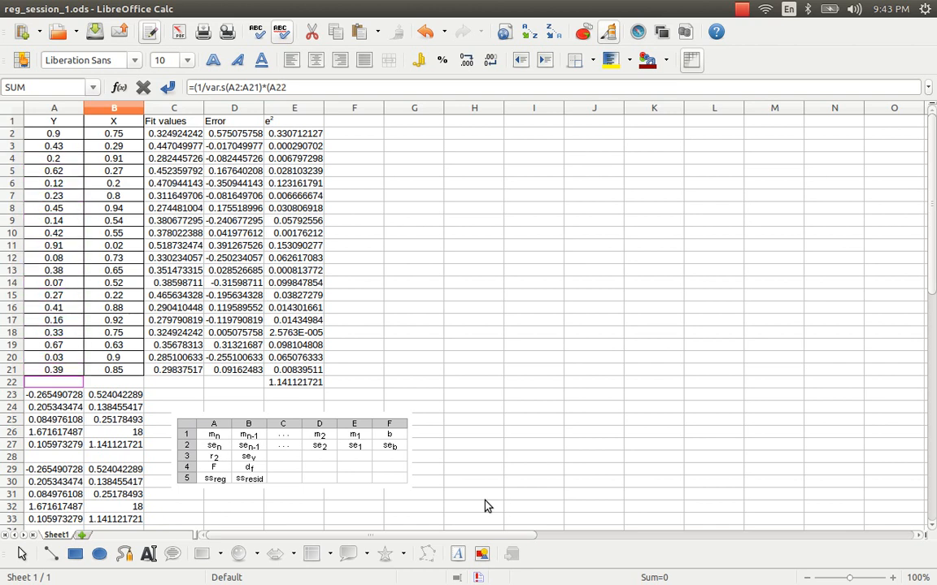
key("Right")
key("Right")
key("Right")
key("Right")
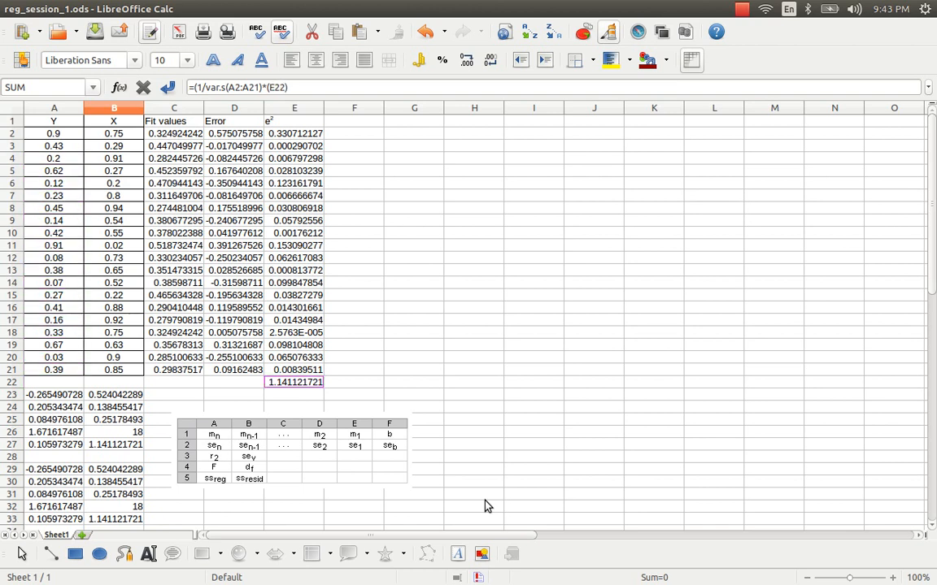
type("))")
key("Return")
key("Up")
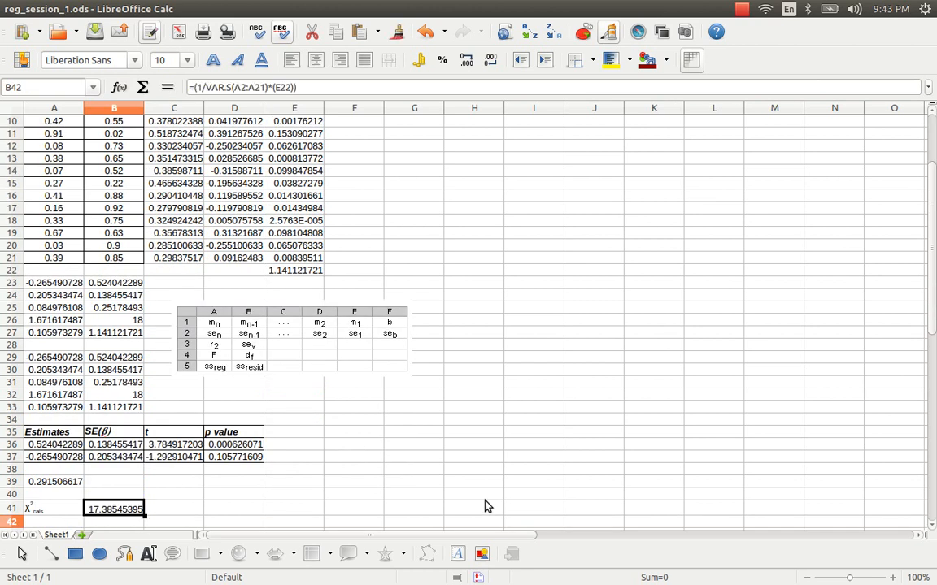
- Copy the χ² label from A41 to A42 and change its subscript to "crit"
key("Left")
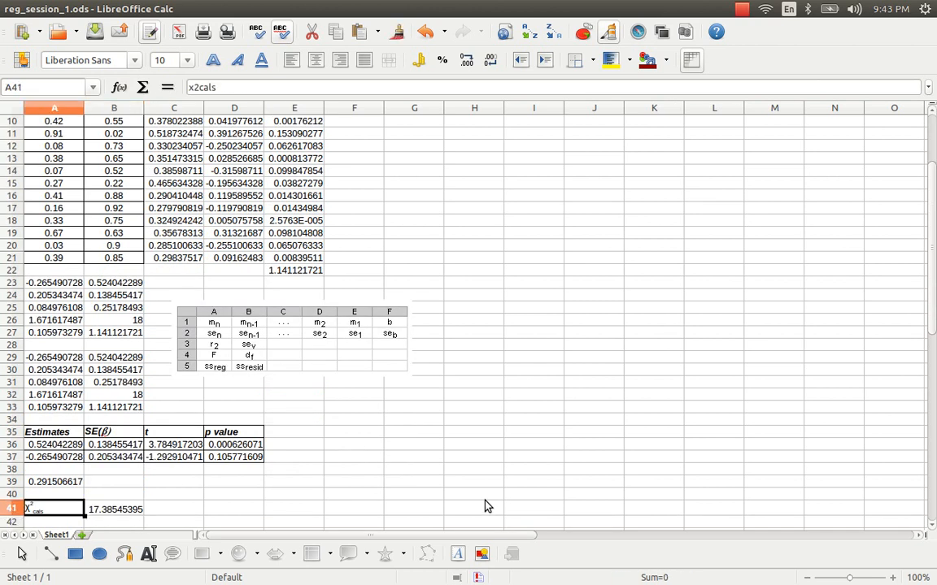
key("ctrl+c")
key("Down")
key("ctrl+v")
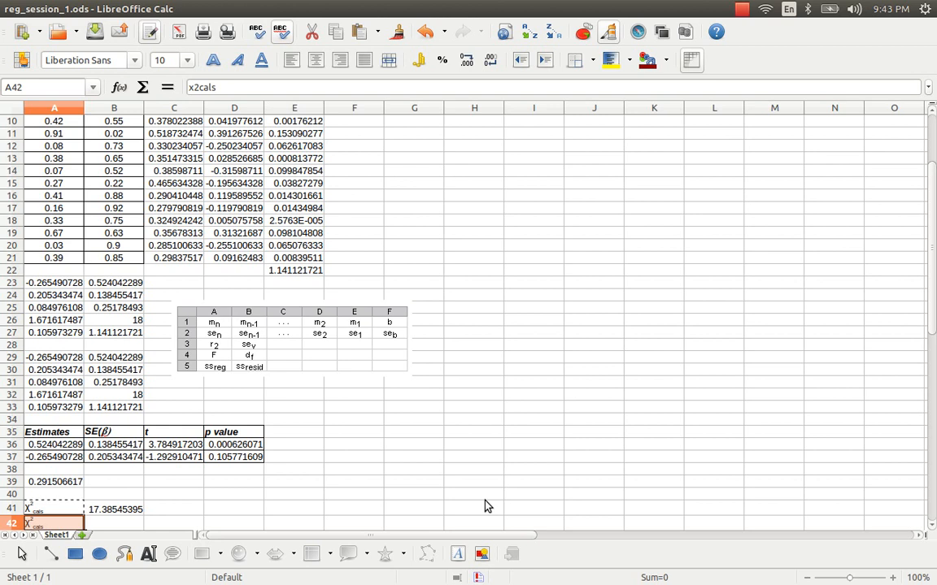
key("F2")
key("Left")
key("Left")
key("Left")
key("shift+Left")
key("shift+Left")
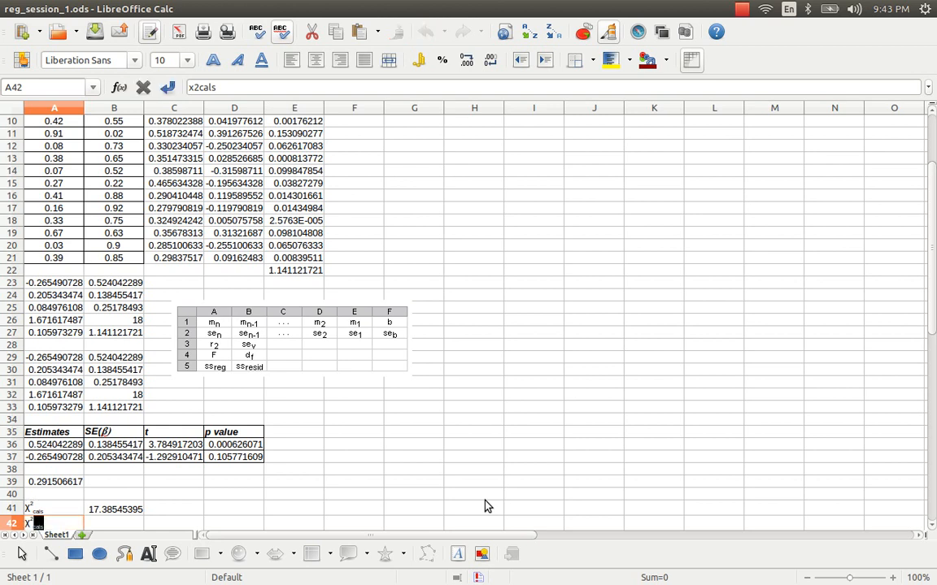
type("rit")
key("Return")
- Calculate the critical chi-square value in B42 with =CHIINV(0.05, 19), and compare it with the calculated statistic in B41
key("Right")
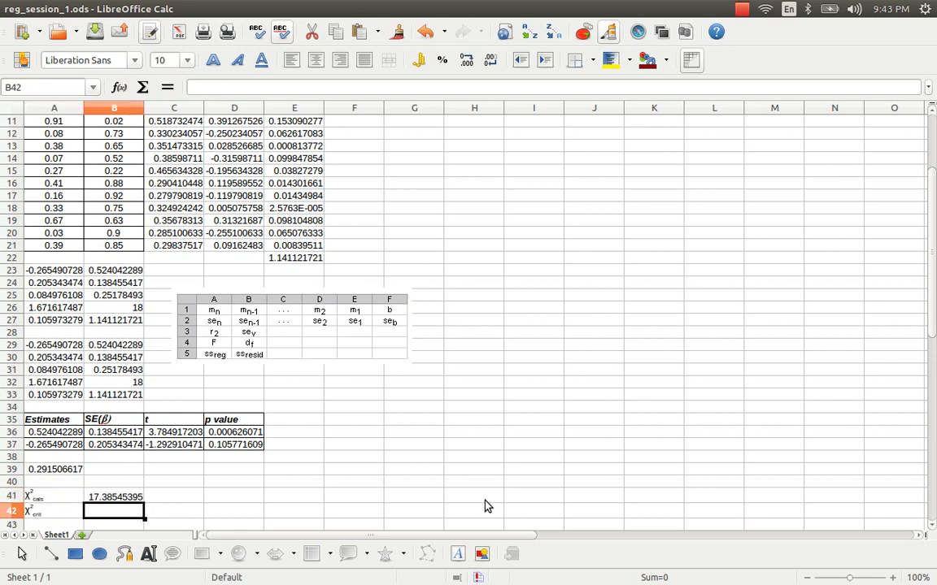
type("=chii")
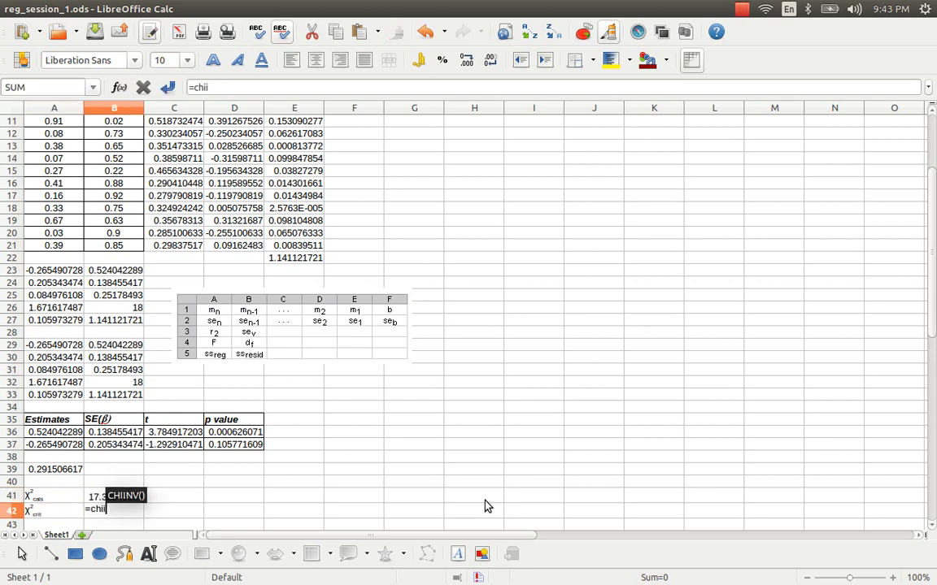
type("nv(")
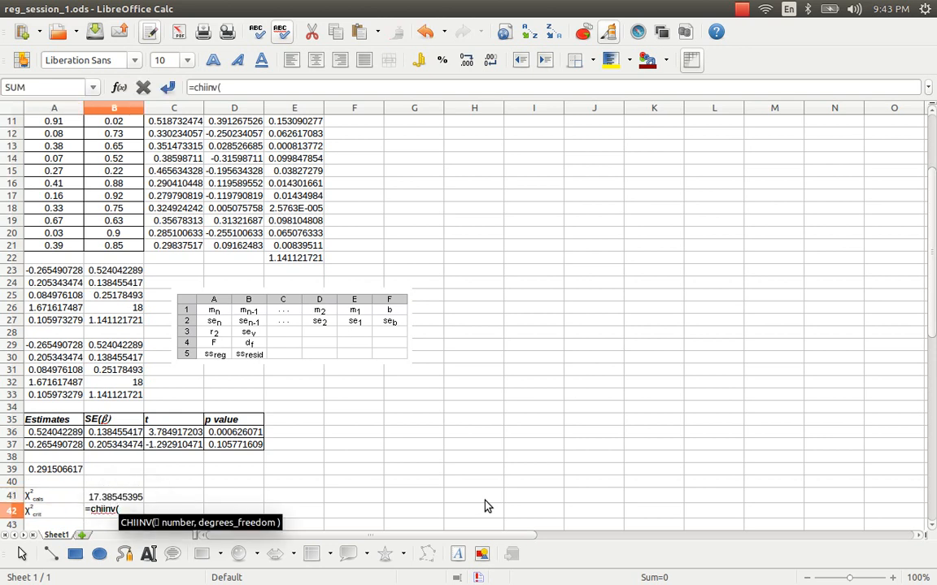
type("0.0")
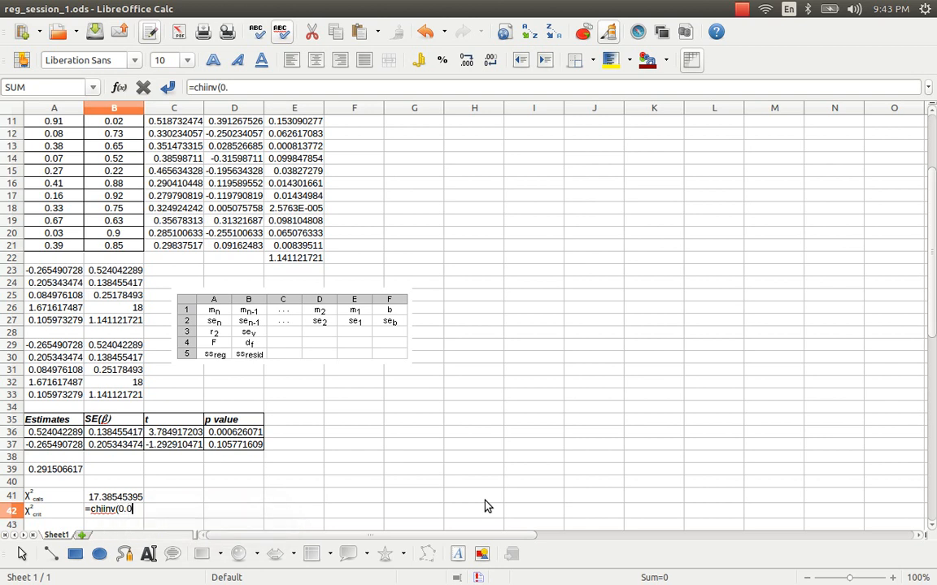
type("5,")
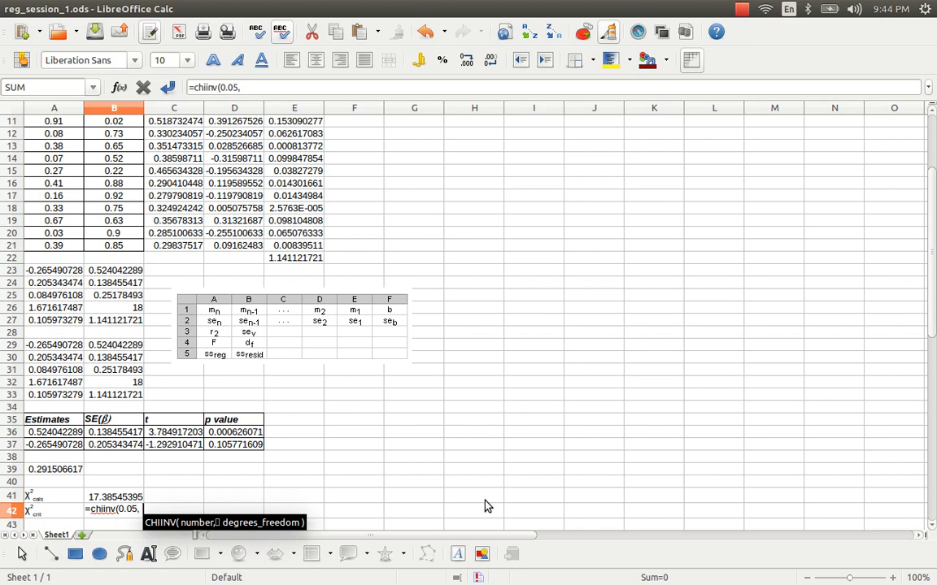
type(" 19")
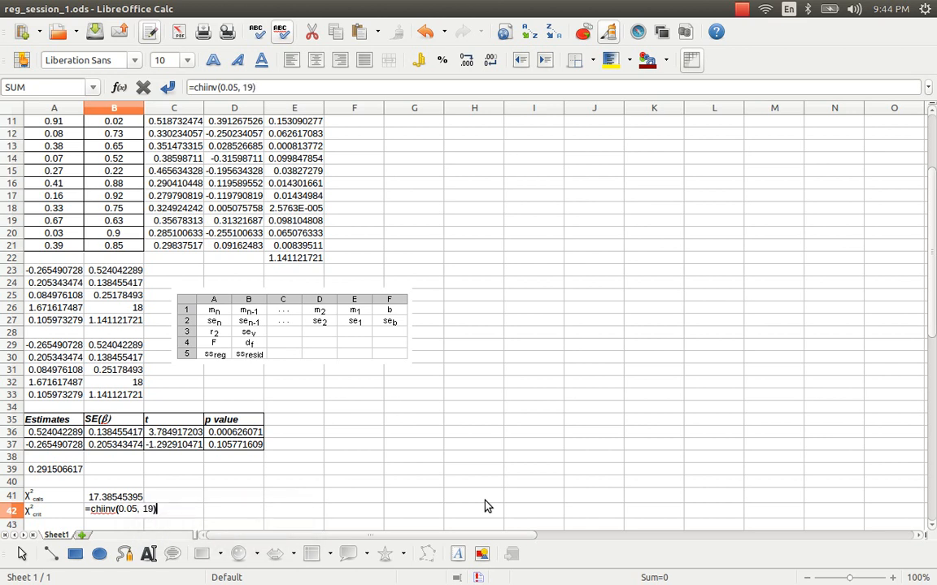
key("Return")
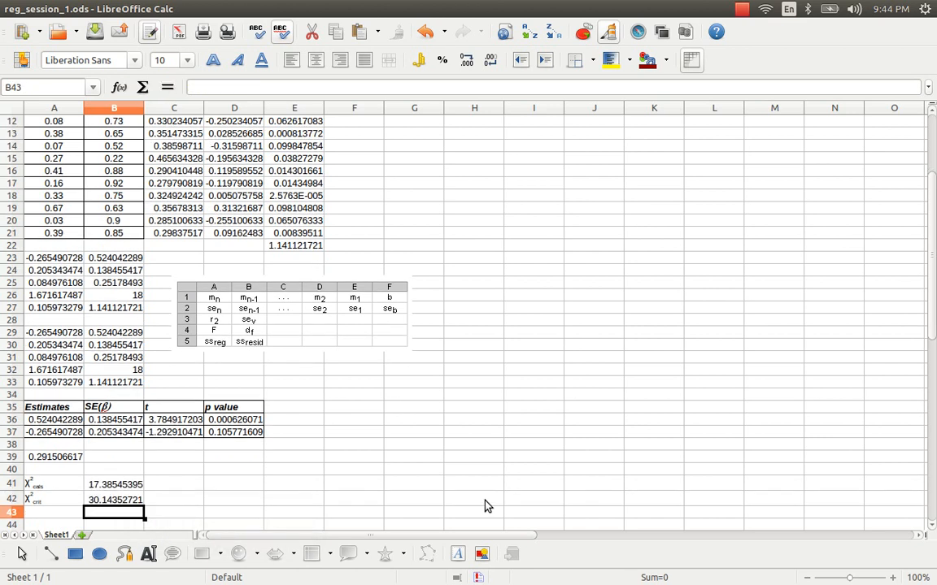
key("Up")
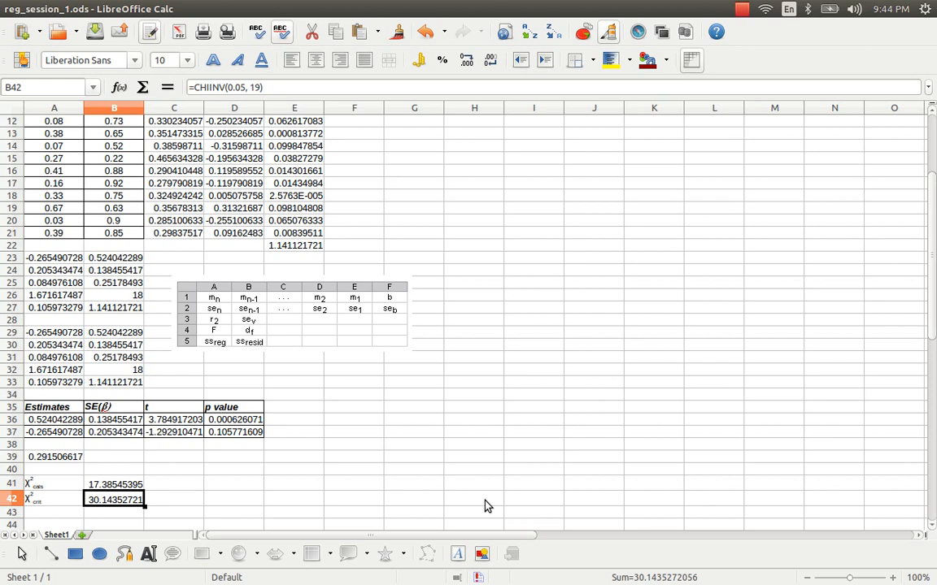
key("Up")
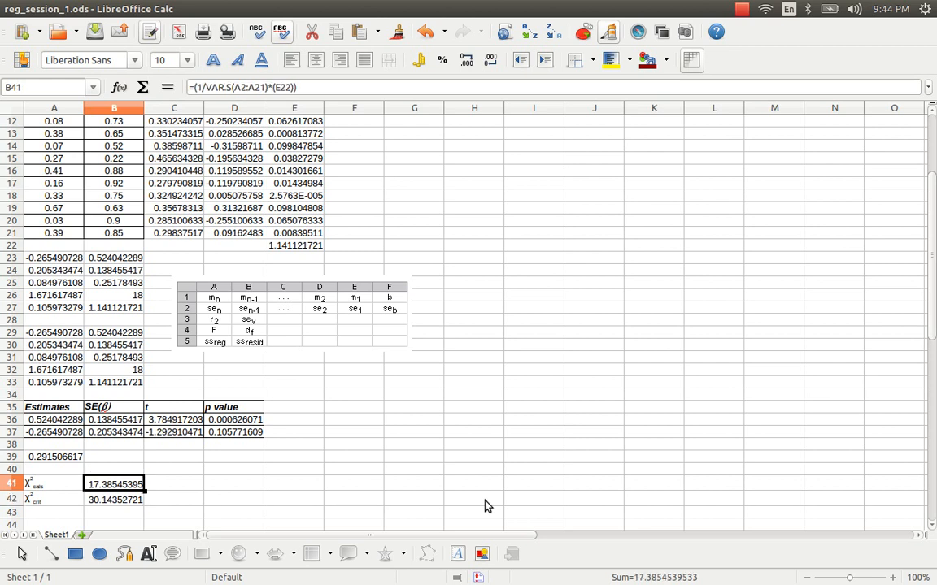
key("Down")
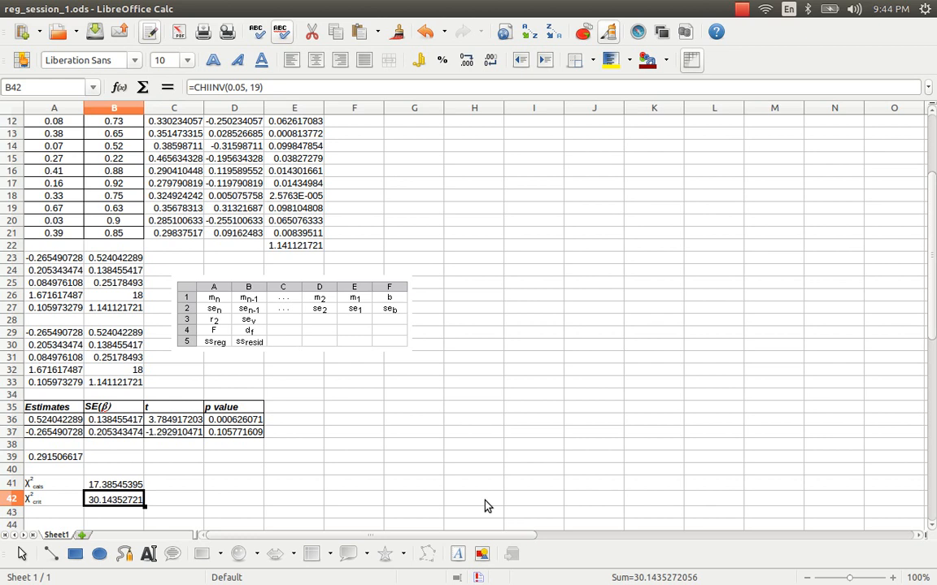
- Enter the label "p value" in A43, below the critical chi-square label
left_click(293, 248)
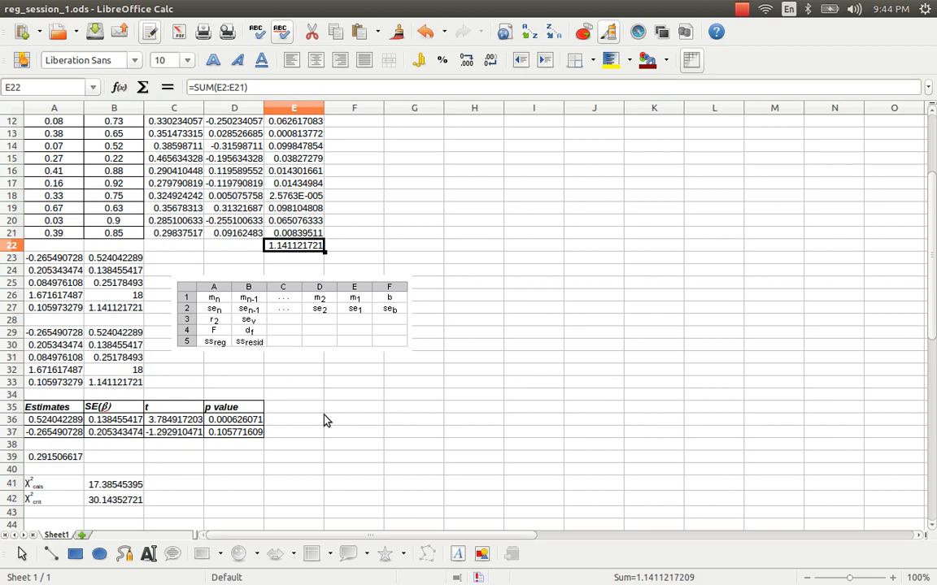
key("Home")
key("Down")
key("Down")
key("Down")
key("Down")
key("Down")
key("Down")
key("Down")
key("Down")
key("Down")
key("Down")
key("Down")
key("Down")
key("Down")
key("Down")
key("Down")
key("Down")
key("Down")
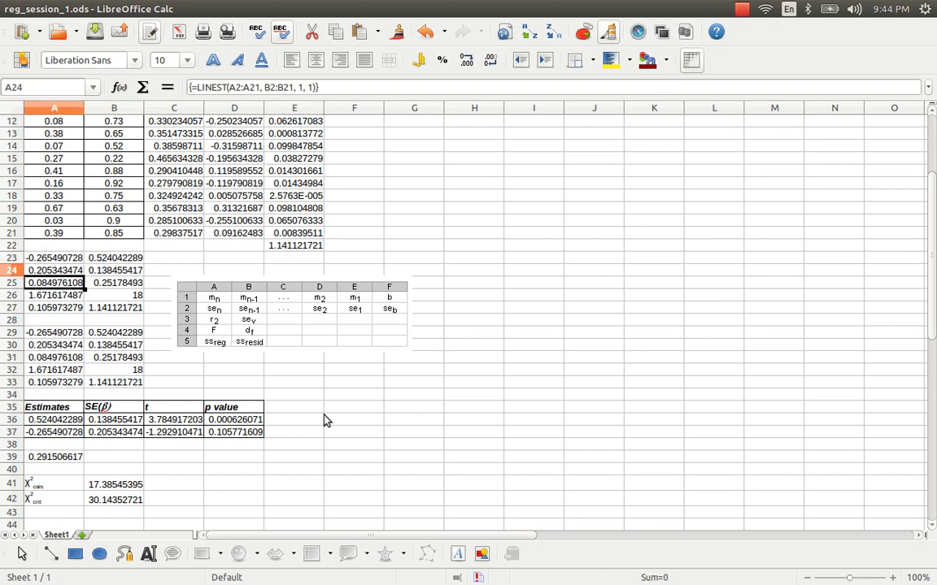
key("Down")
key("Down")
key("Down")
key("Down")
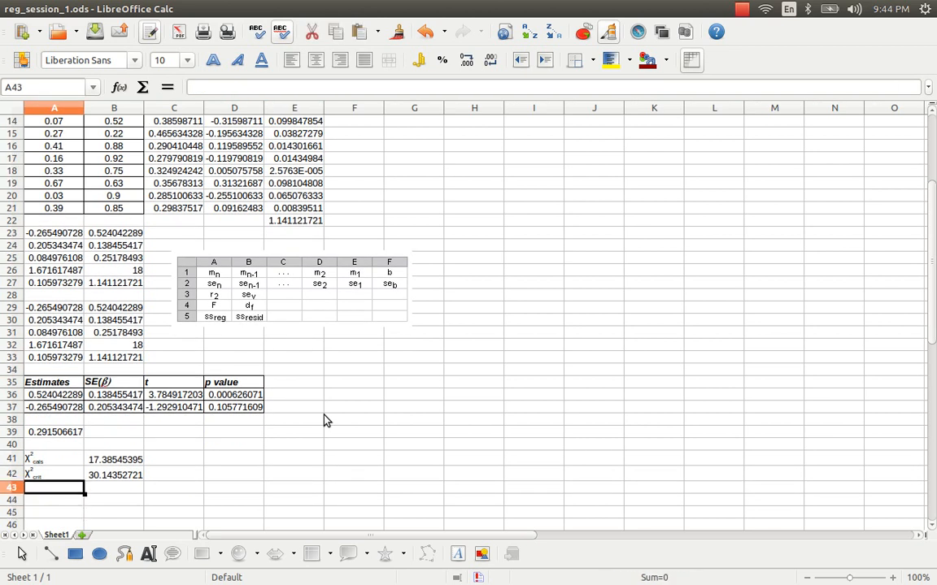
type("=")
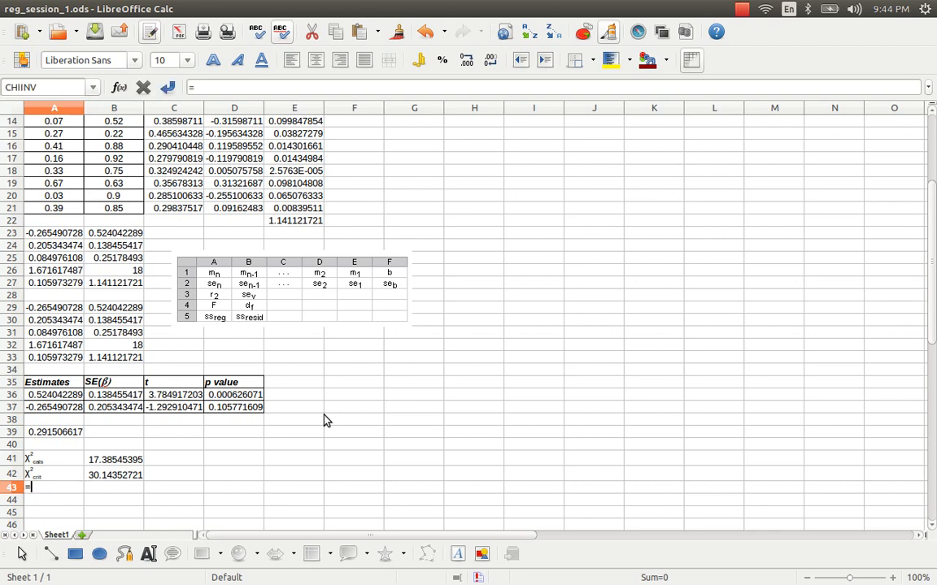
key("BackSpace")
type("p value")
key("Right")
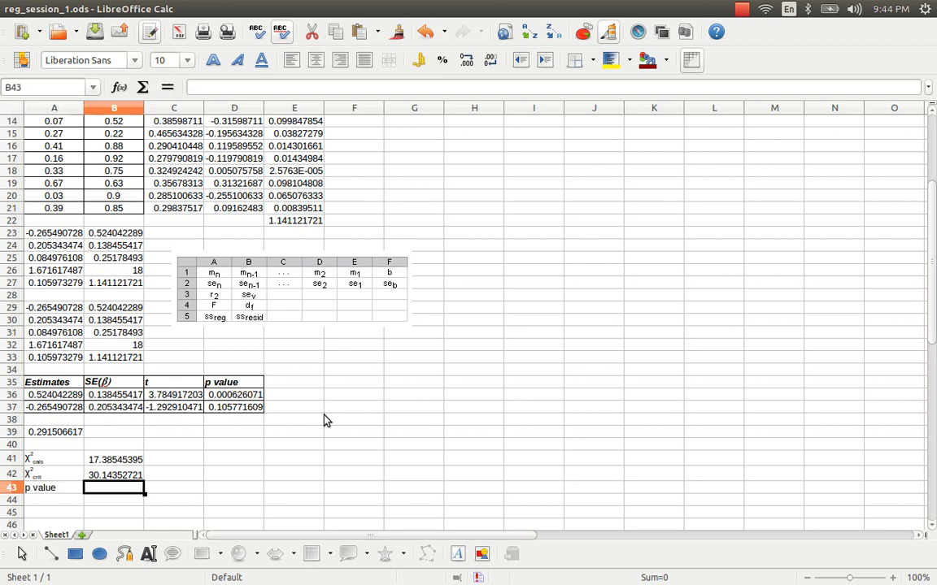
- Calculate the chi-square p value in B43 with =CHIDIST(B41, 19)
type("=chidist(")
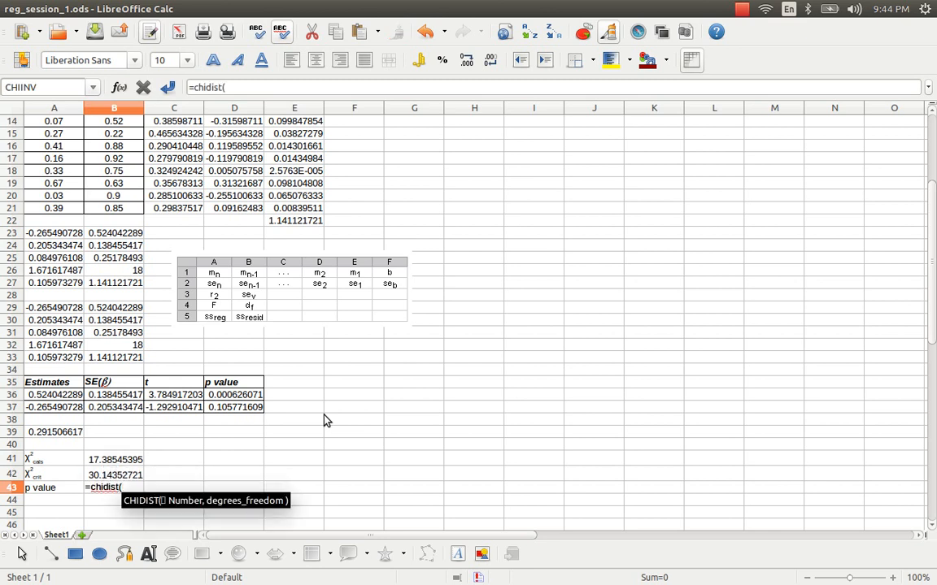
key("Up")
key("Up")
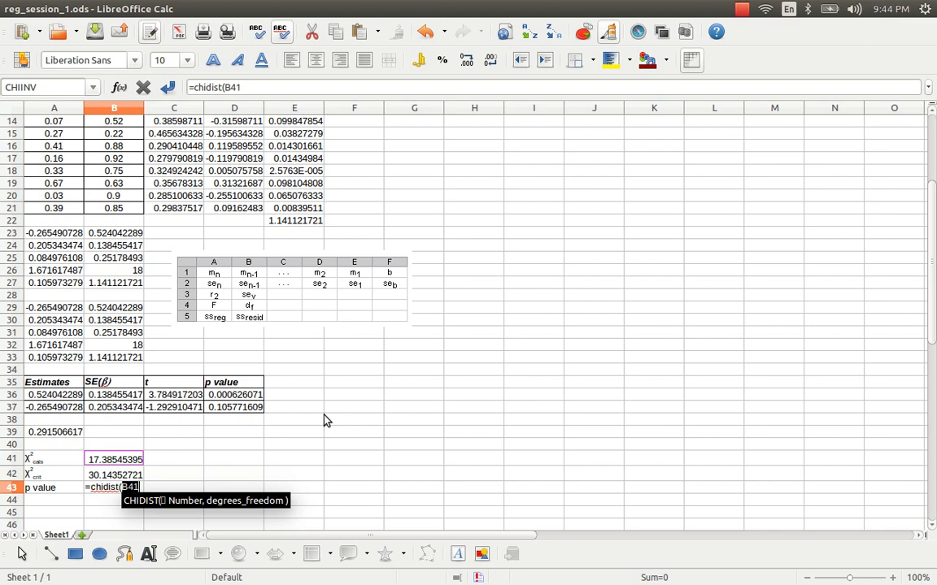
type(", 19)")
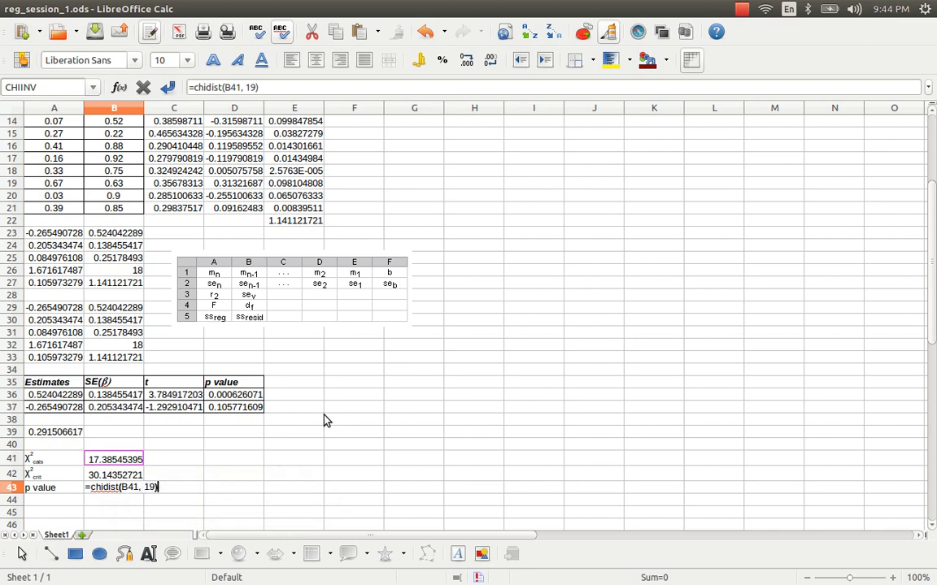
key("Return")
key("Up")
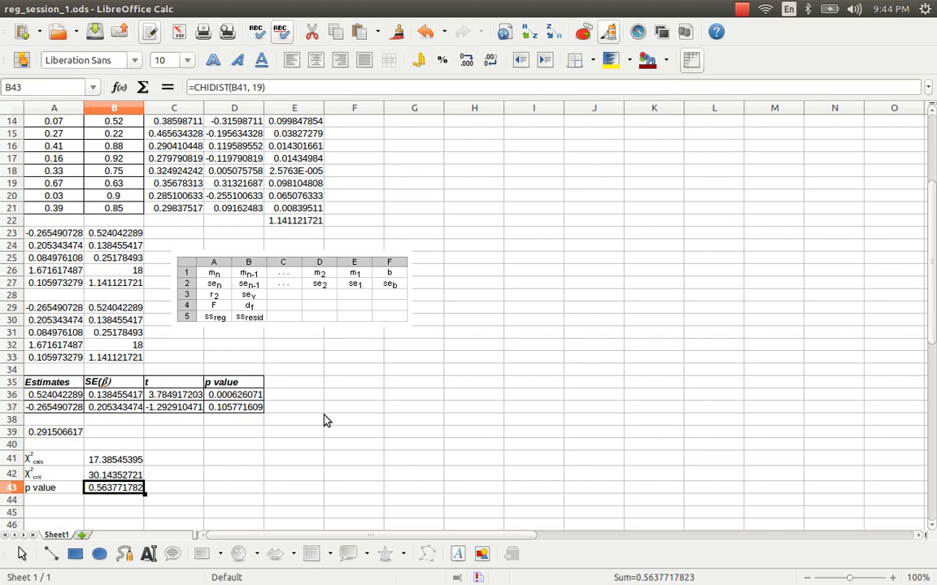
- Enter the label "Inference" in A44 and select B44 beside it
key("Down")
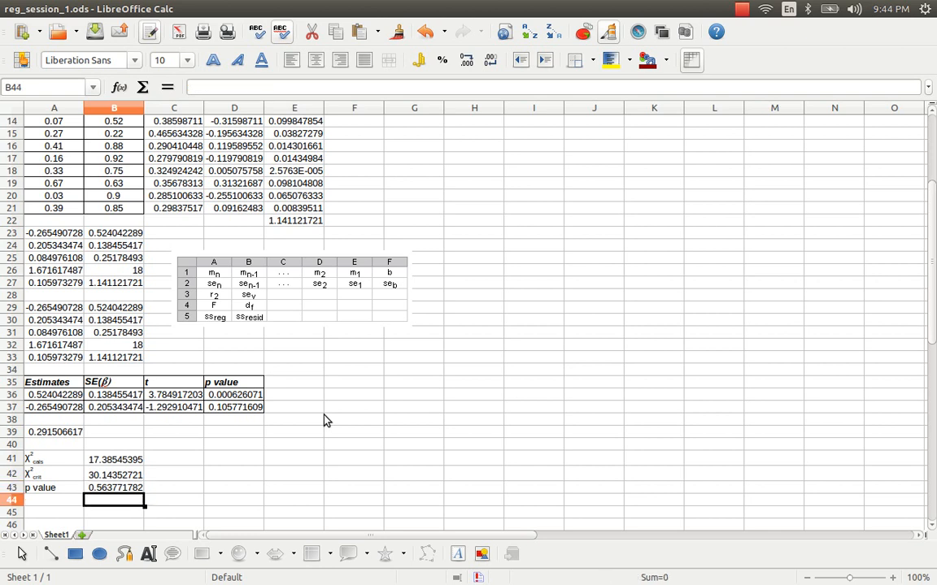
key("Left")
type("In")
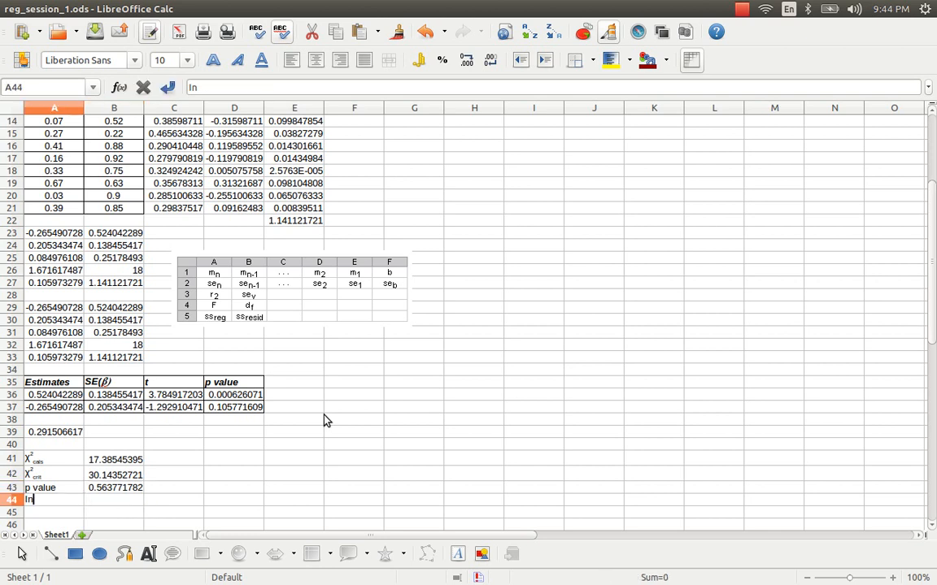
type("ference")
key("Tab")
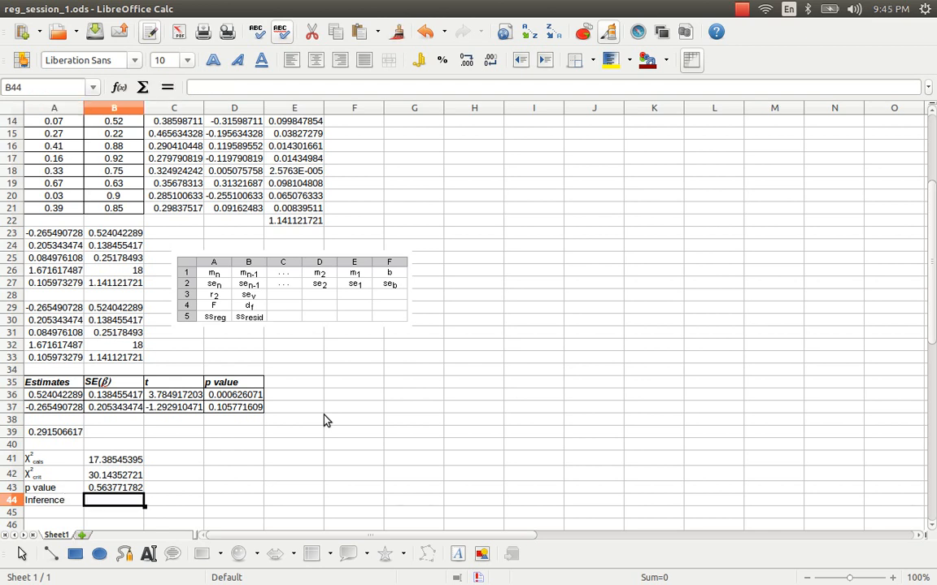
- Enter the inference formula =IF(B43 < 0.05, "Accept Alternative Hypothesis", "Accept Null Hypothesis") in B44
type("=if(")
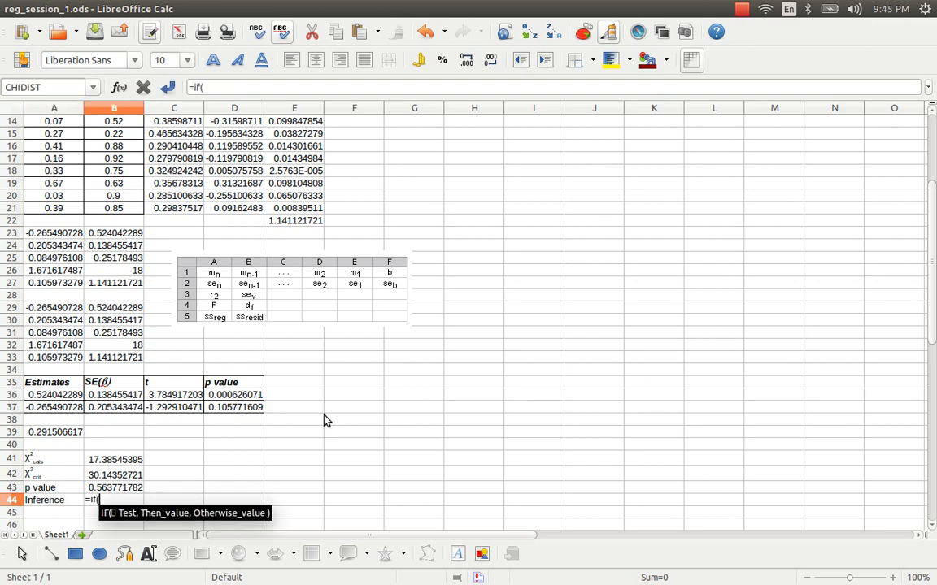
key("Up")
type("<")
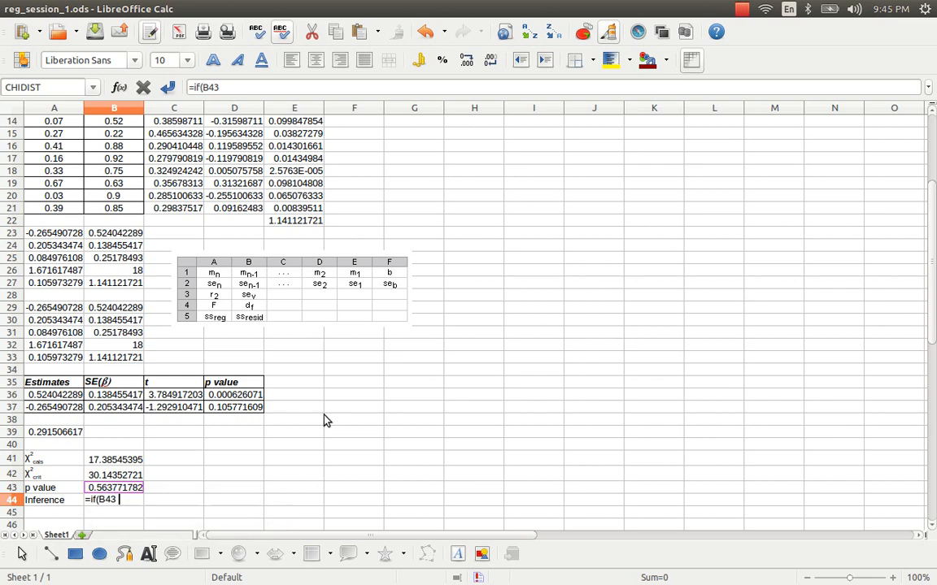
type(" 0.05,")
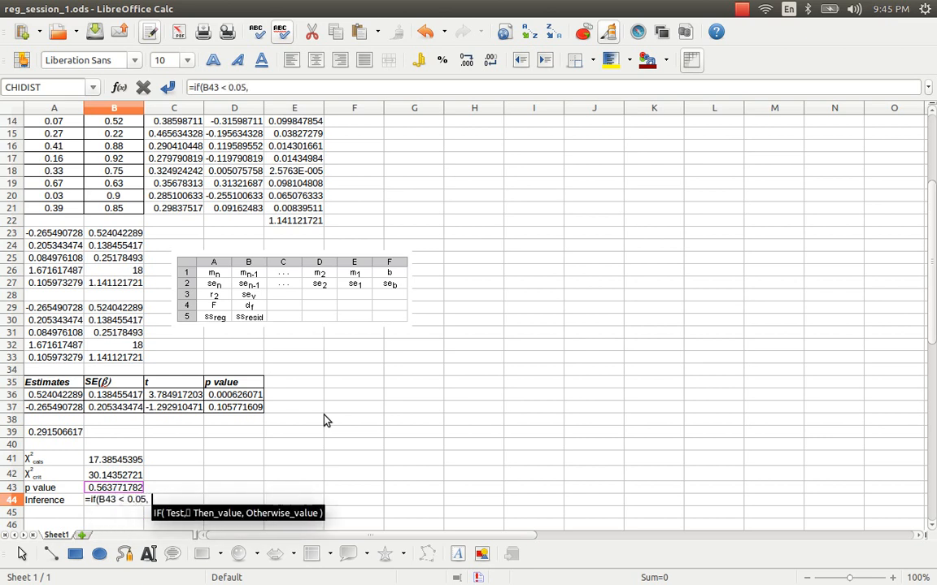
type(" \"Accept ")
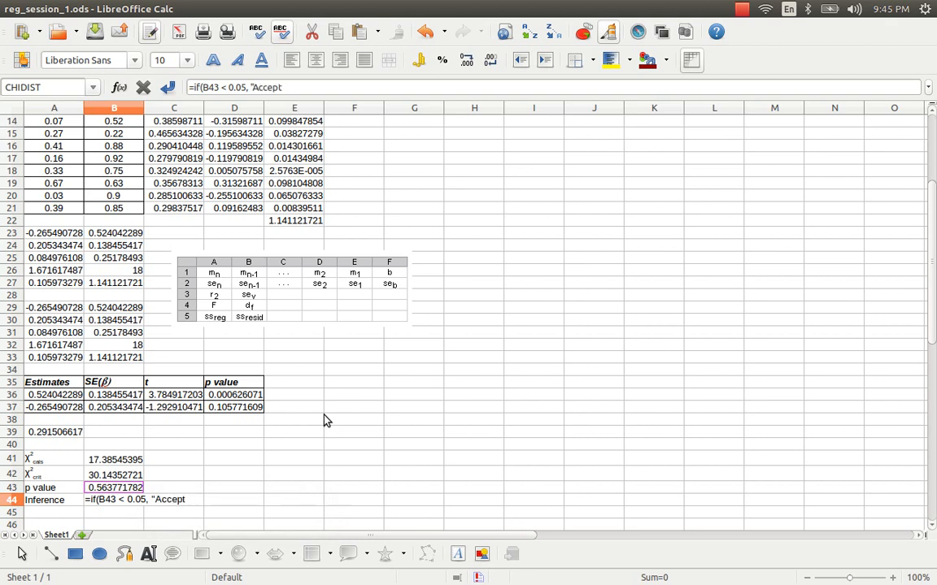
type("Alternativ")
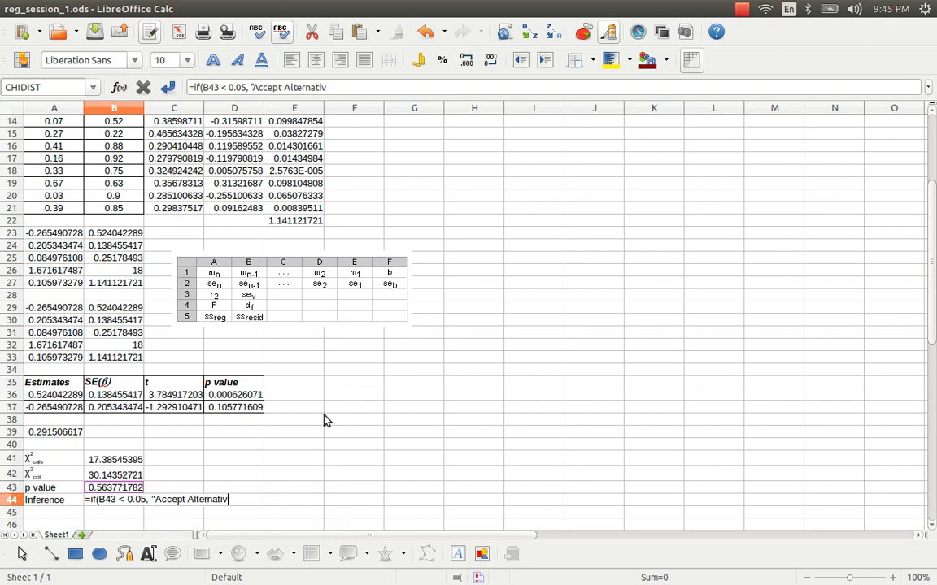
type("e Hypothe")
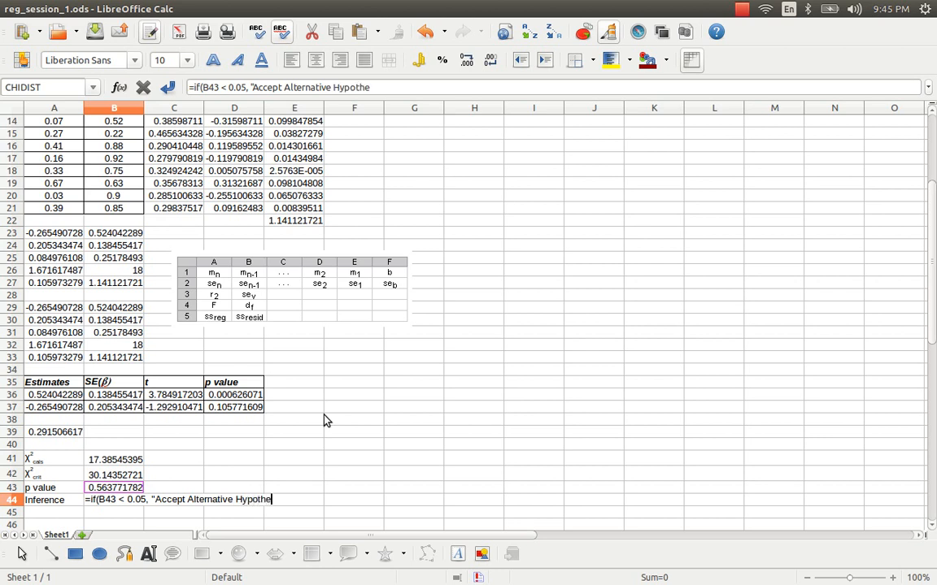
type("sis\", ")
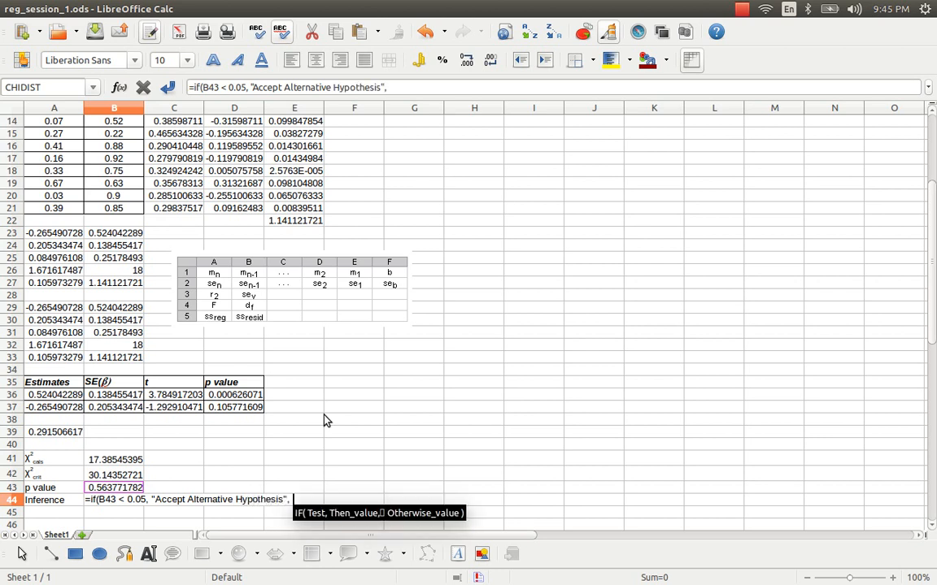
type("\"Accept")
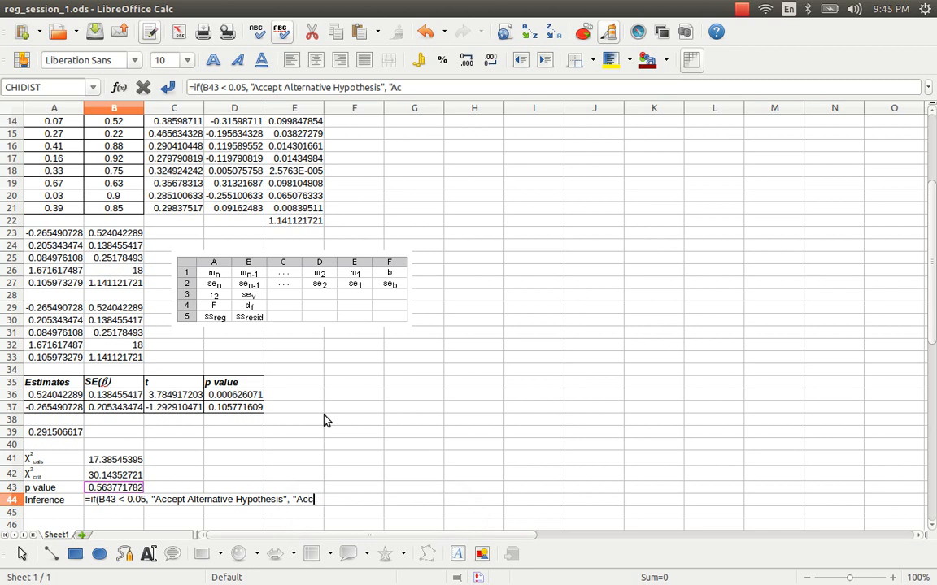
key("BackSpace")
key("BackSpace")
type("pt Null Hypothesis")
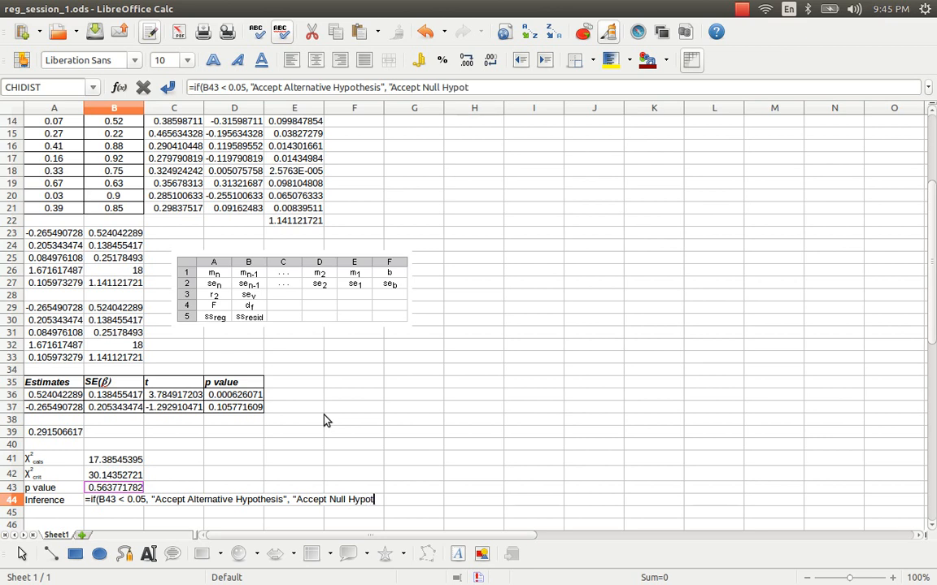
type("\")")
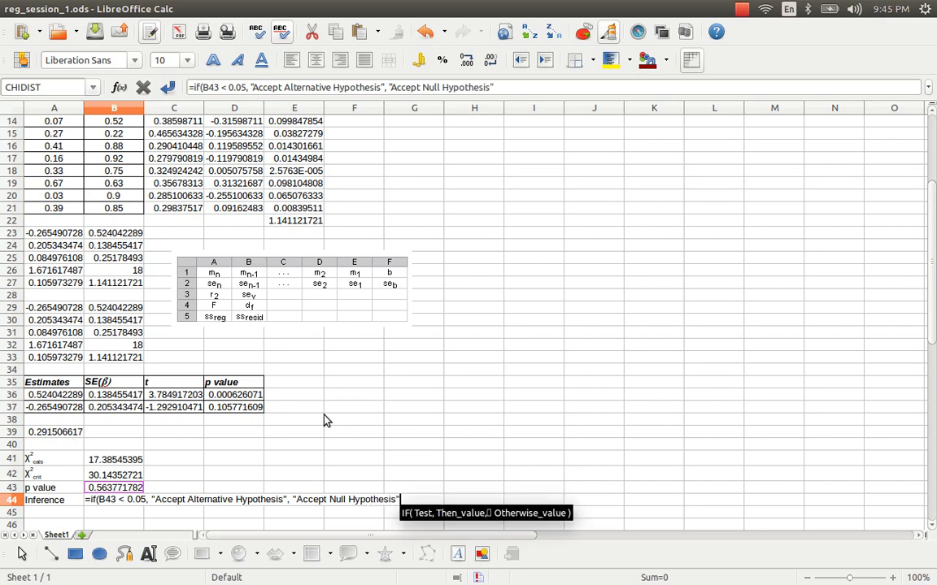
key("Return")
key("Up")
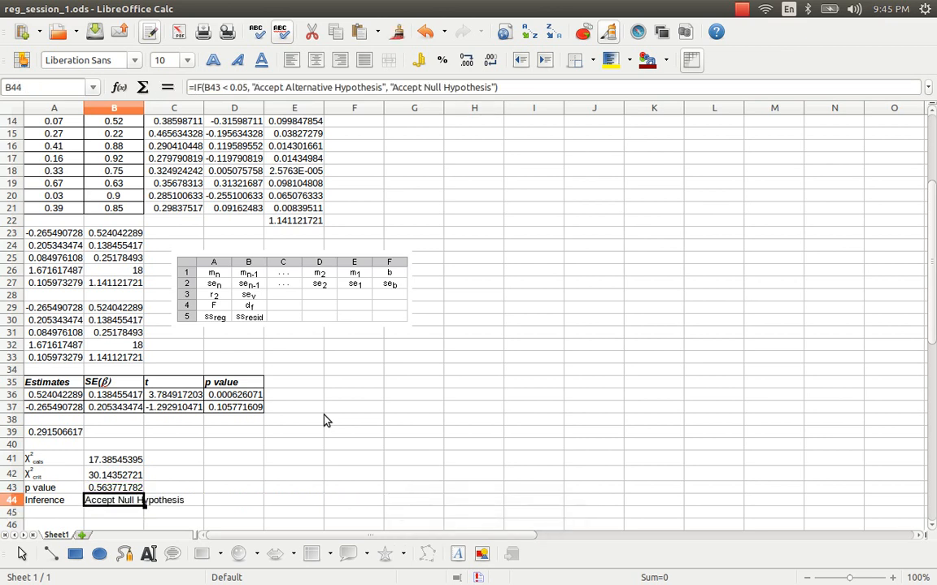
- Enter the label "SSE" in D22, beside the sum of squared errors in E22
key("Up")
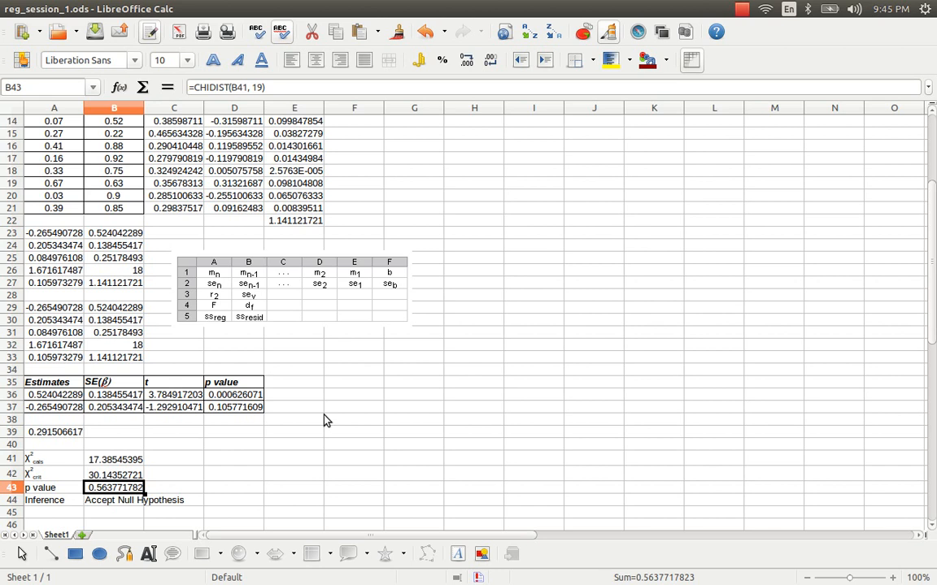
key("Up")
key("Up")
key("Up")
key("Up")
key("Up")
key("Up")
key("Up")
key("Up")
key("Up")
key("Up")
key("Up")
key("Up")
key("Up")
key("Up")
key("Up")
key("Up")
key("Up")
key("Up")
key("Up")
key("Up")
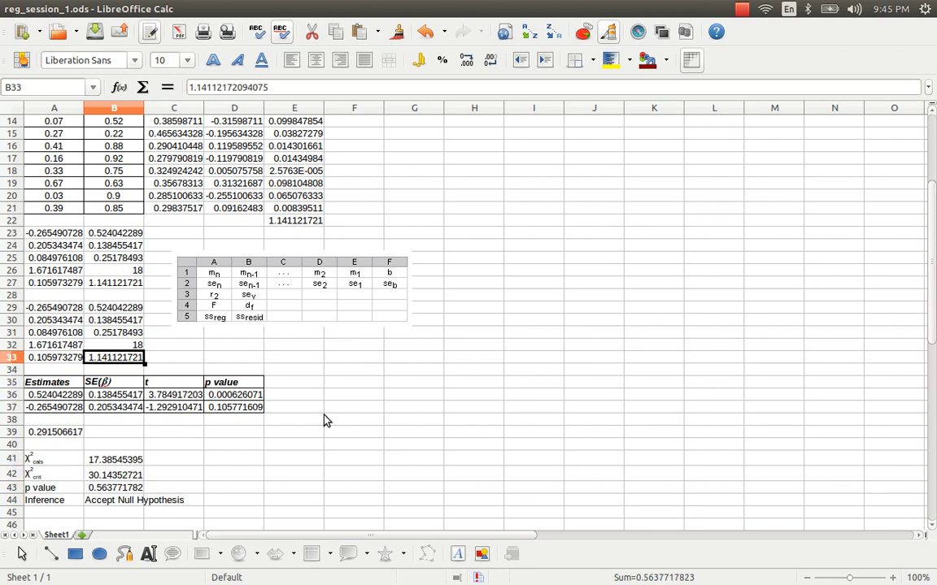
key("Down")
key("Down")
key("Up")
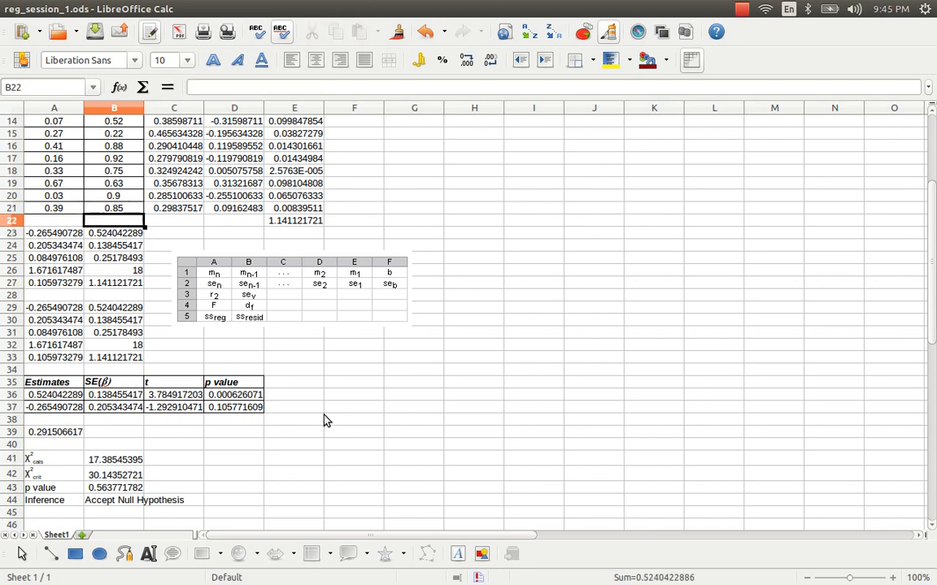
key("Right")
key("Right")
key("Right")
key("ctrl+Right")
key("ctrl+Left")
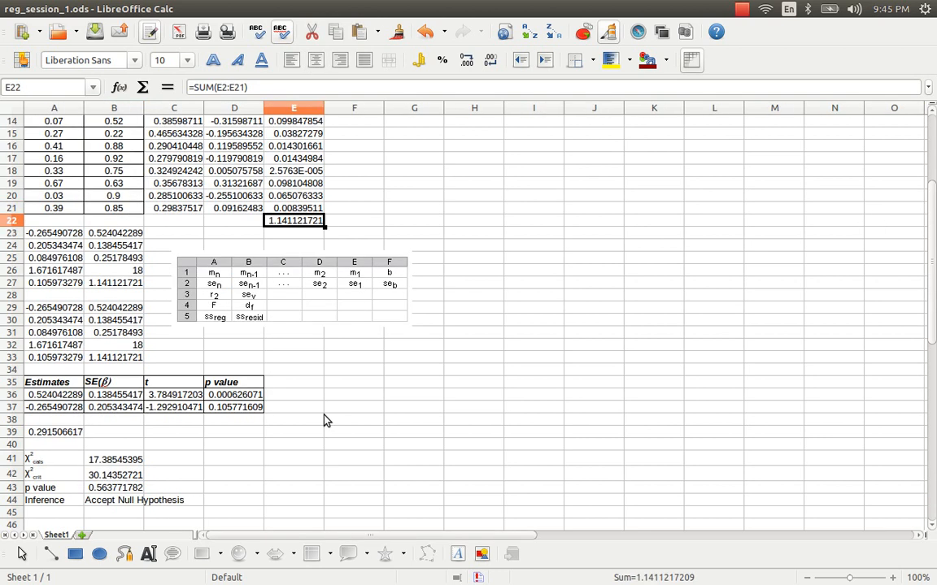
key("Left")
type("SSE")
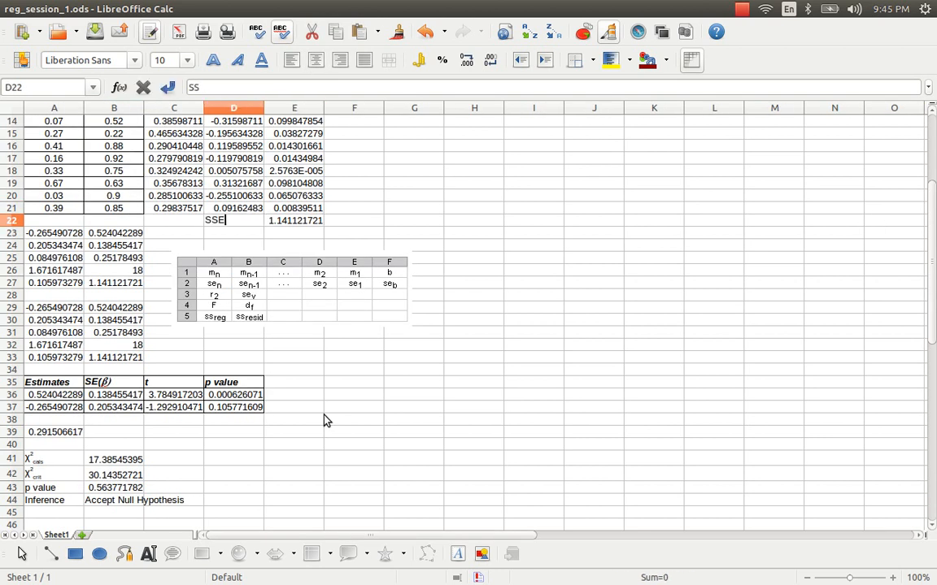
key("Tab")
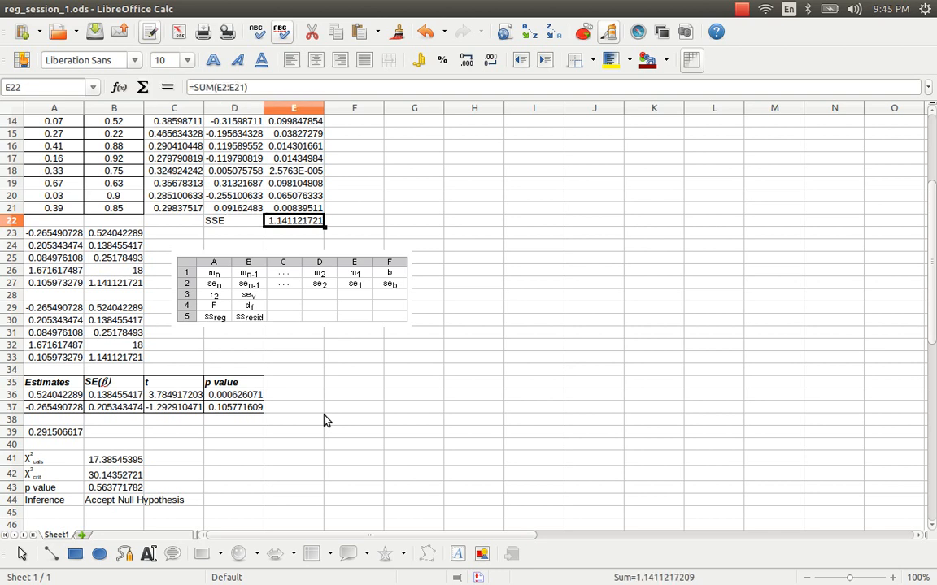